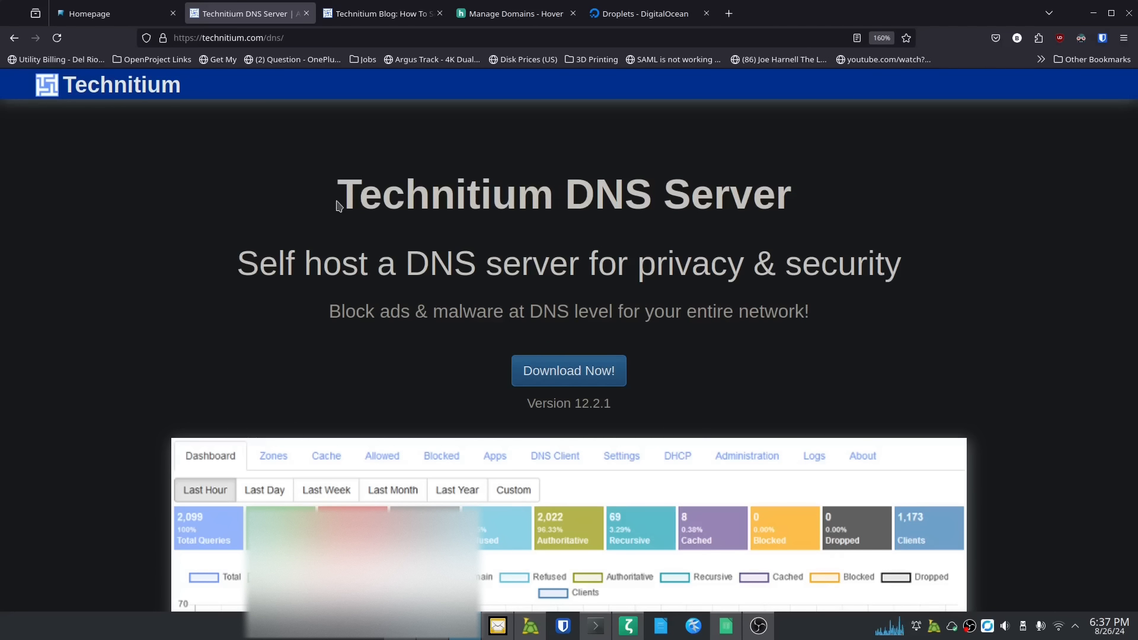
Step: In Hover, open theitpros.org's DNS records page listing its two A records
click(397, 15)
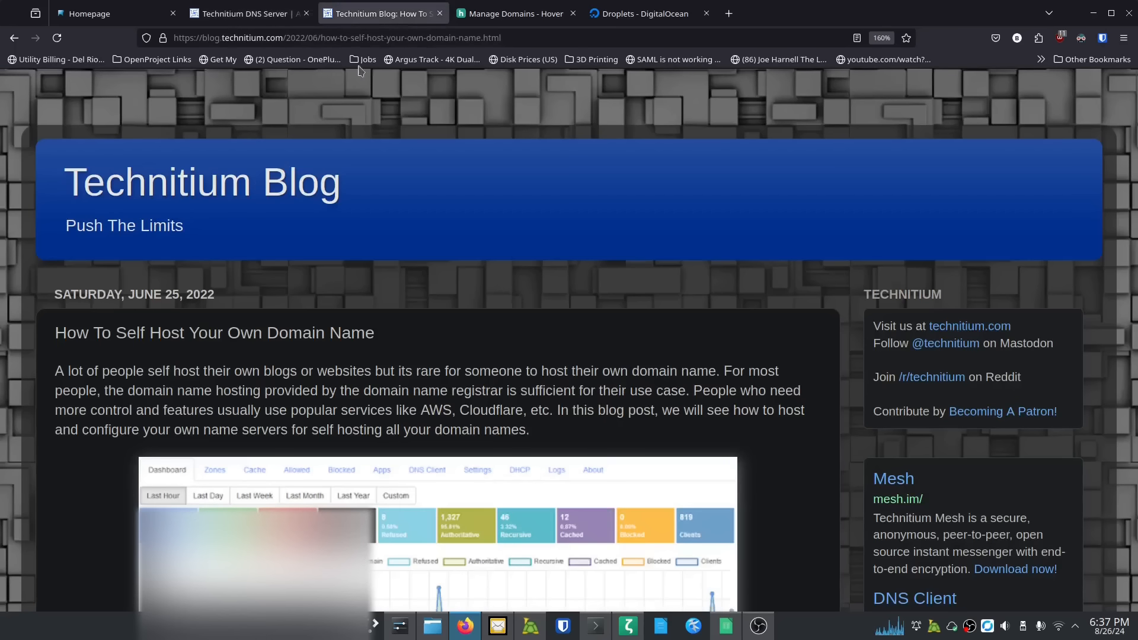
click(460, 14)
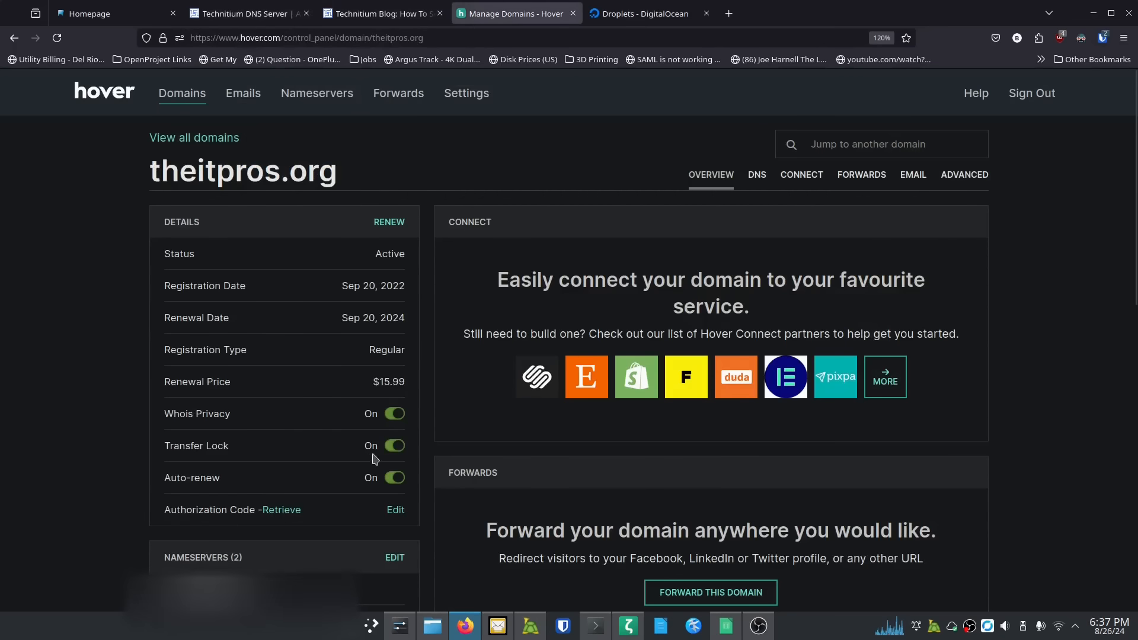
scroll(288, 437, down, 3)
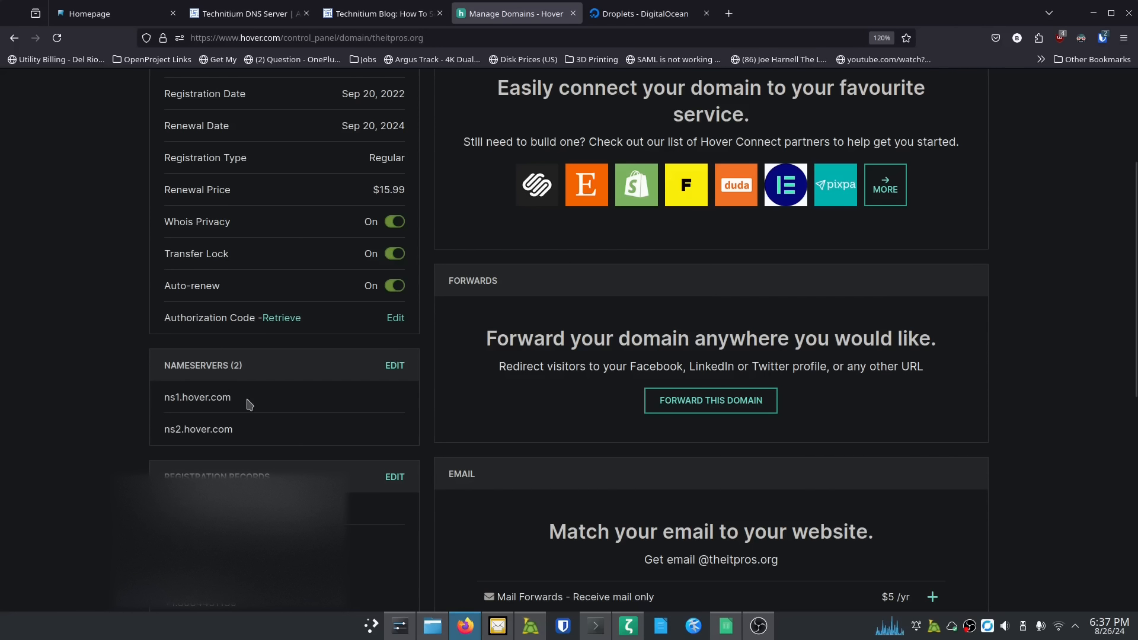
scroll(335, 302, up, 2)
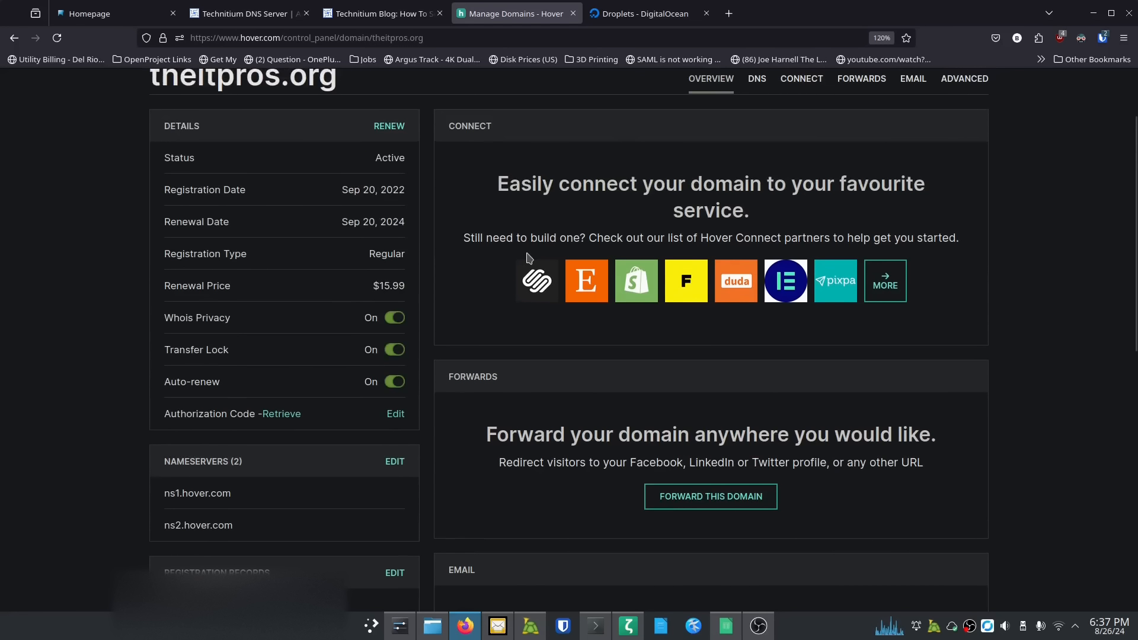
click(753, 83)
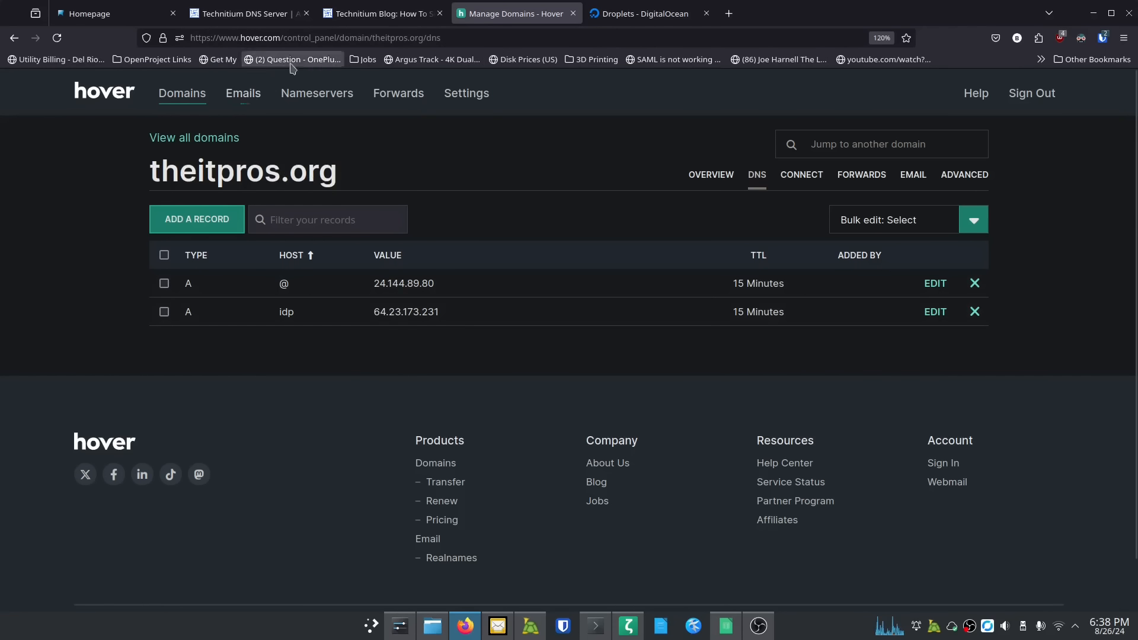
Step: Return to theitpros.org's overview and scroll to the ns1.hover.com / ns2.hover.com nameservers
click(714, 176)
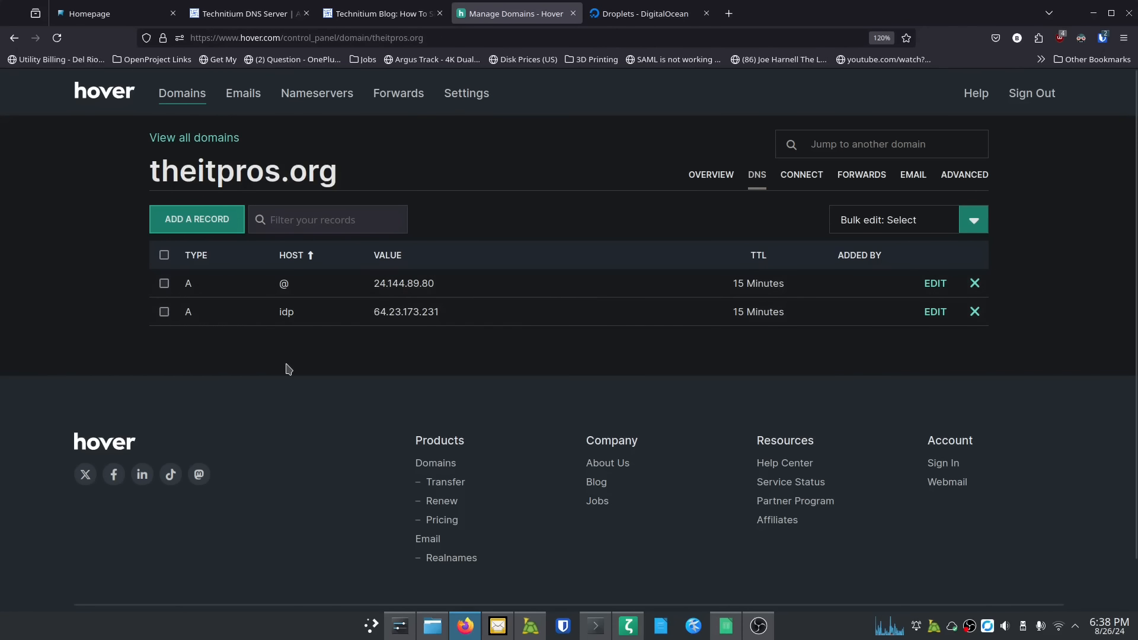
scroll(281, 367, down, 5)
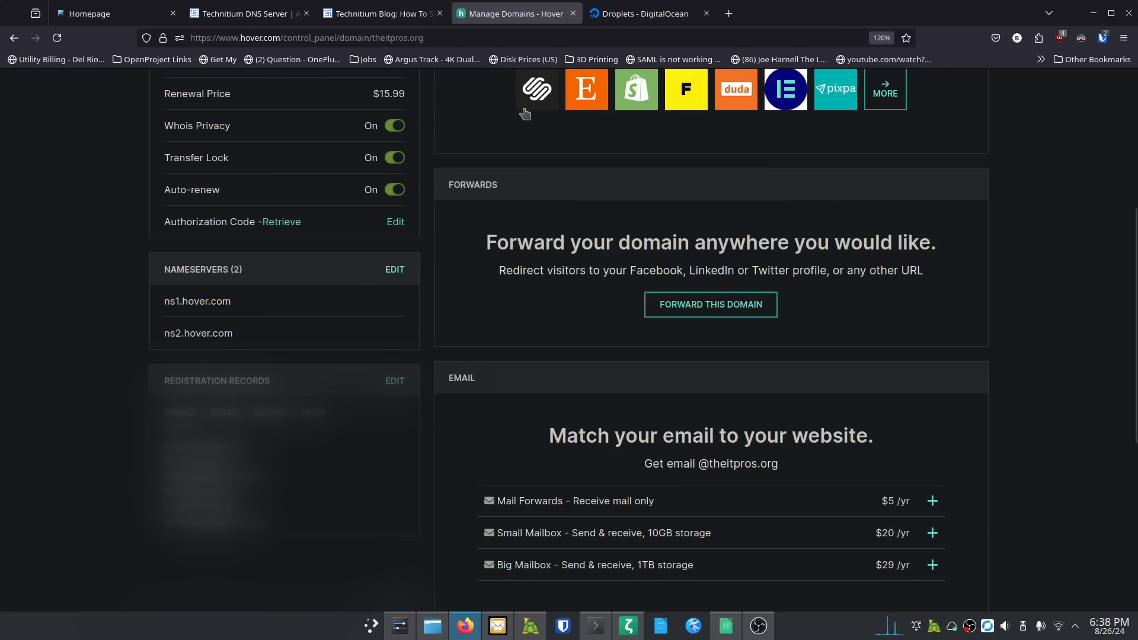
Step: Read through the Technitium post 'How To Self Host Your Own Domain Name', ending at the top
click(384, 11)
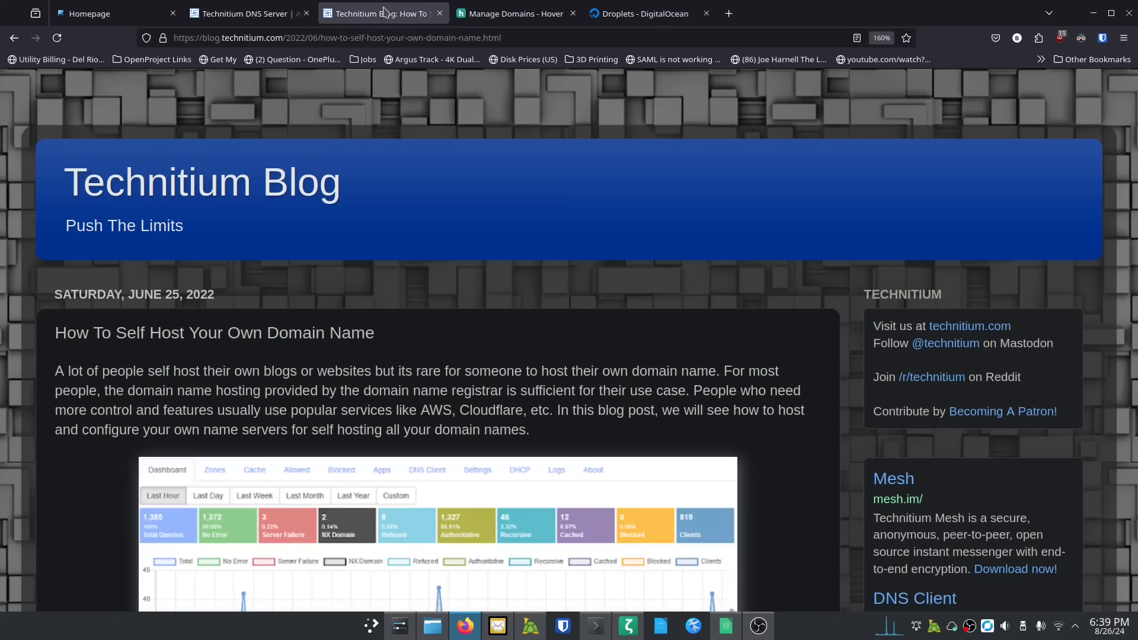
scroll(309, 237, down, 10)
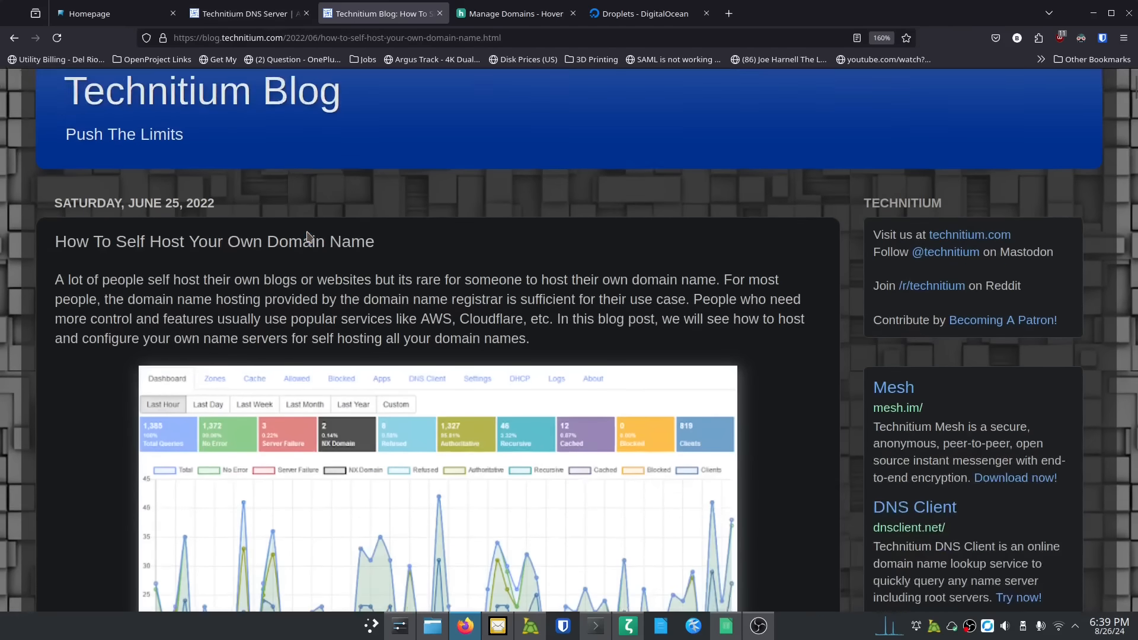
scroll(312, 240, down, 9)
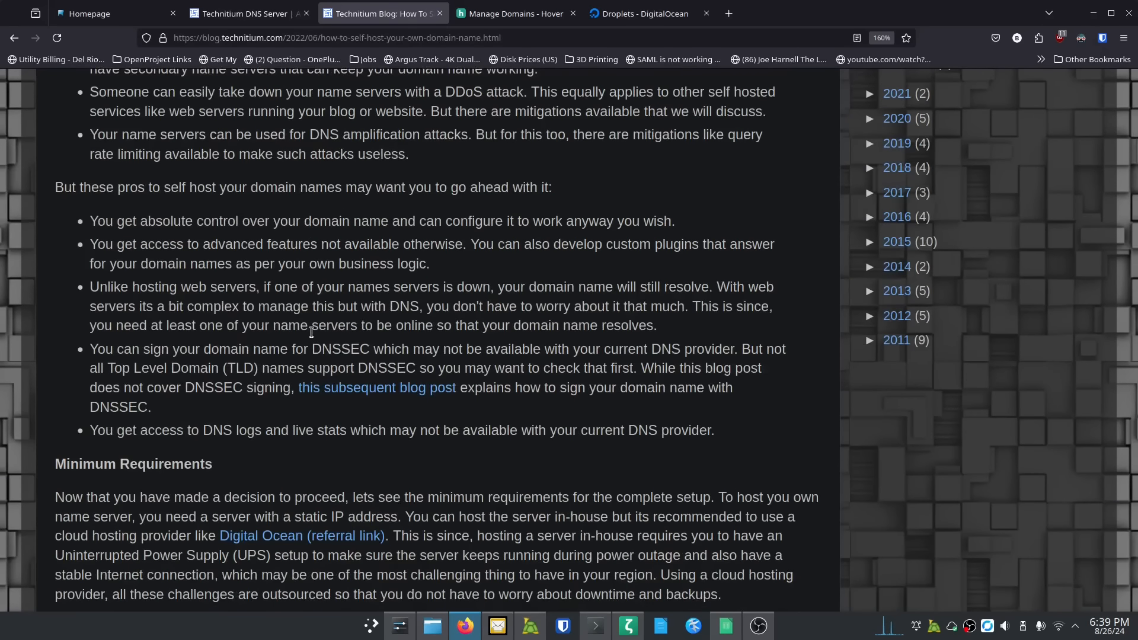
scroll(311, 332, down, 5)
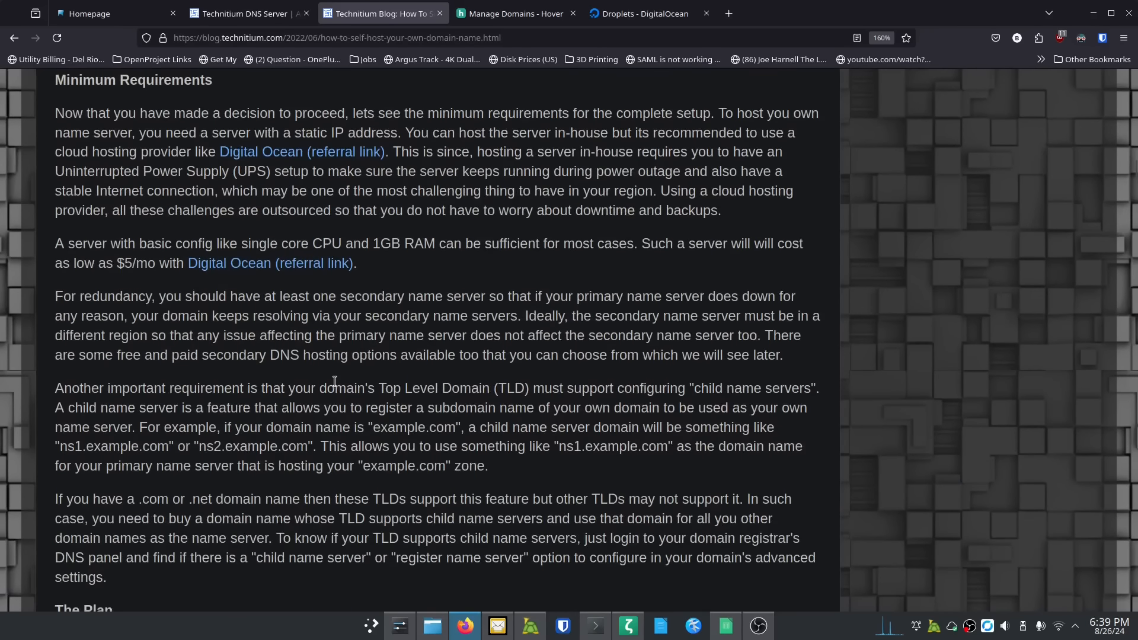
scroll(335, 381, down, 7)
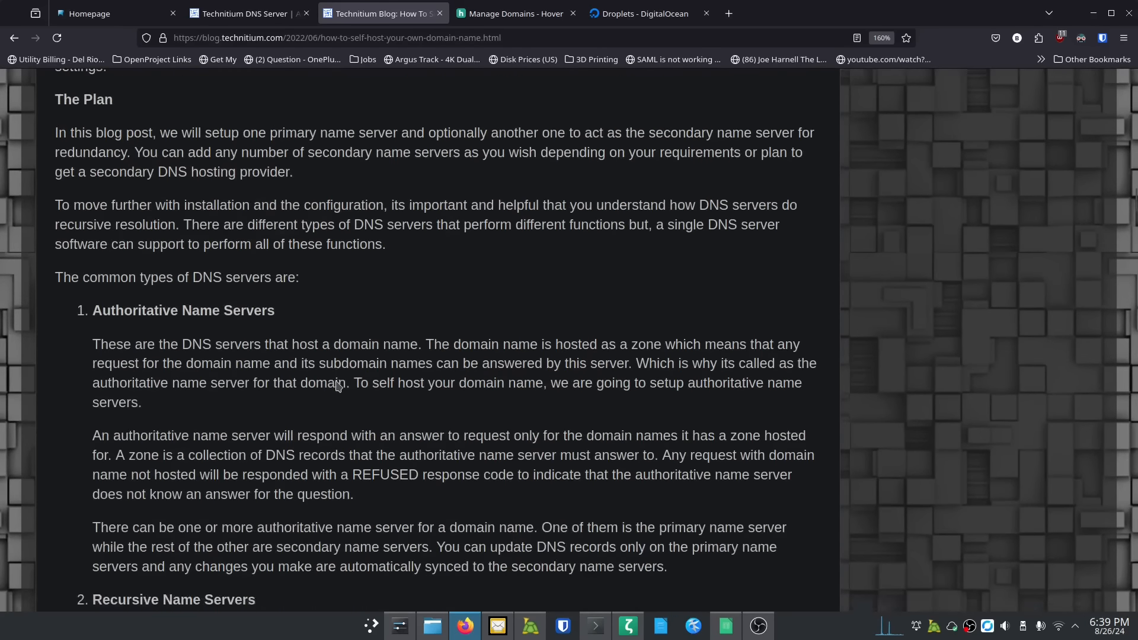
scroll(338, 386, down, 5)
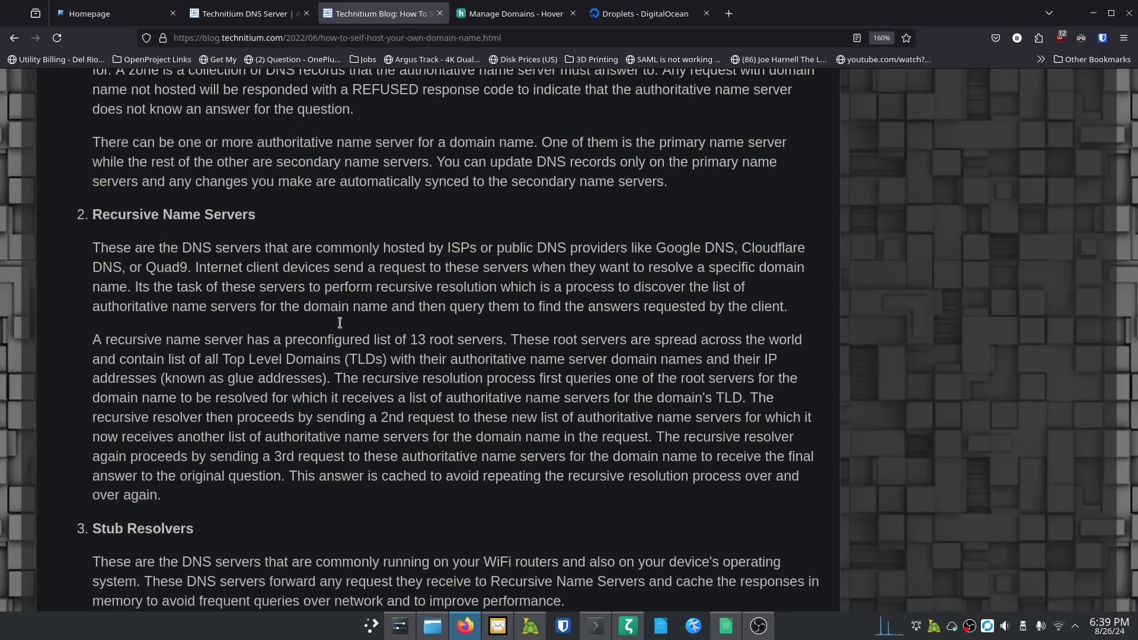
scroll(366, 313, up, 20)
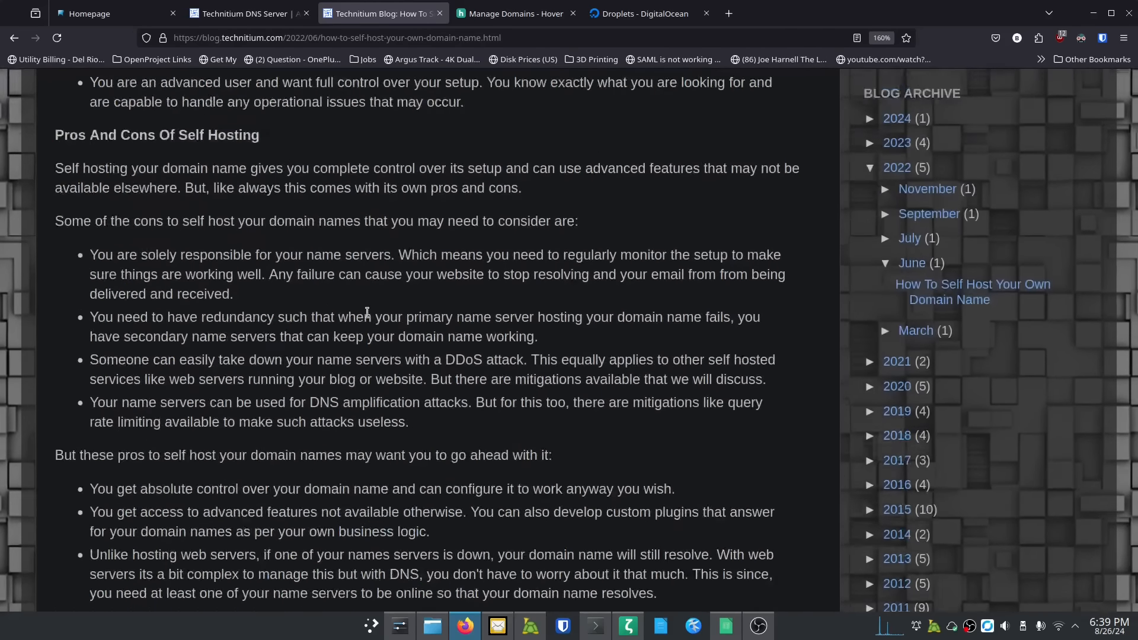
scroll(367, 312, up, 12)
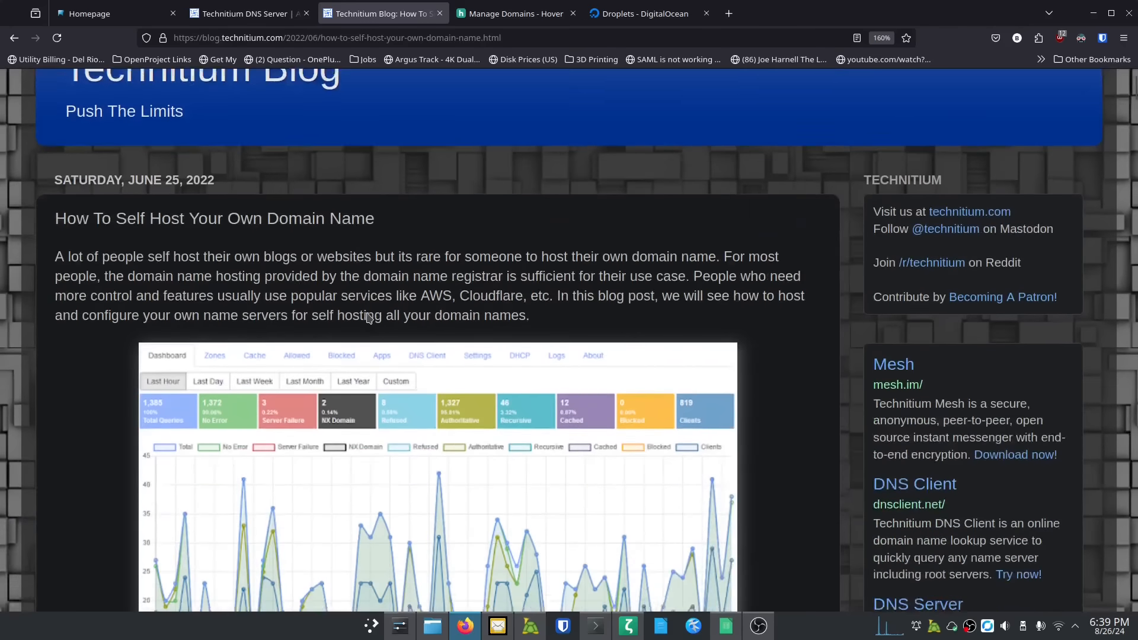
scroll(368, 318, down, 2)
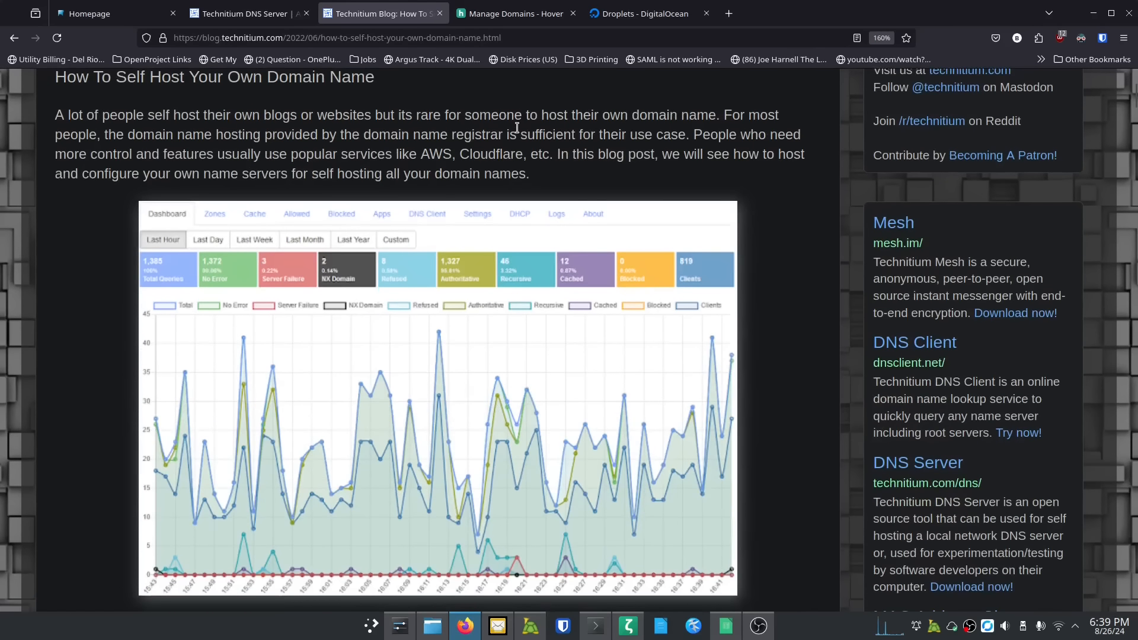
scroll(521, 159, up, 4)
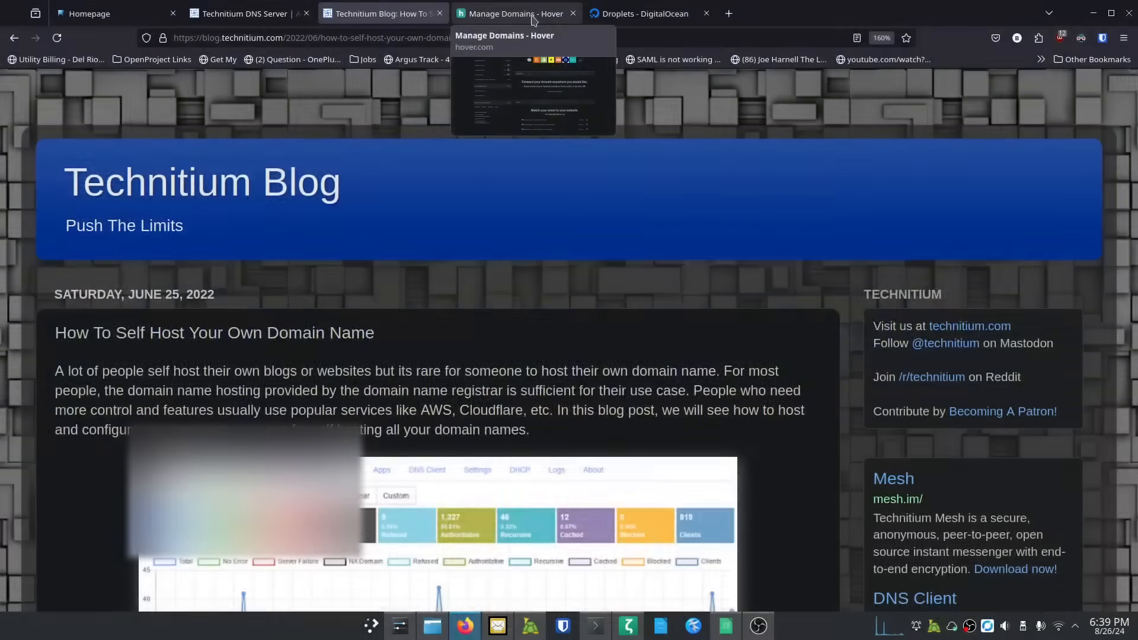
Step: Bring back Hover's theitpros.org overview showing Active status and Sep 20, 2024 renewal at $15.99
click(491, 13)
scroll(466, 291, up, 5)
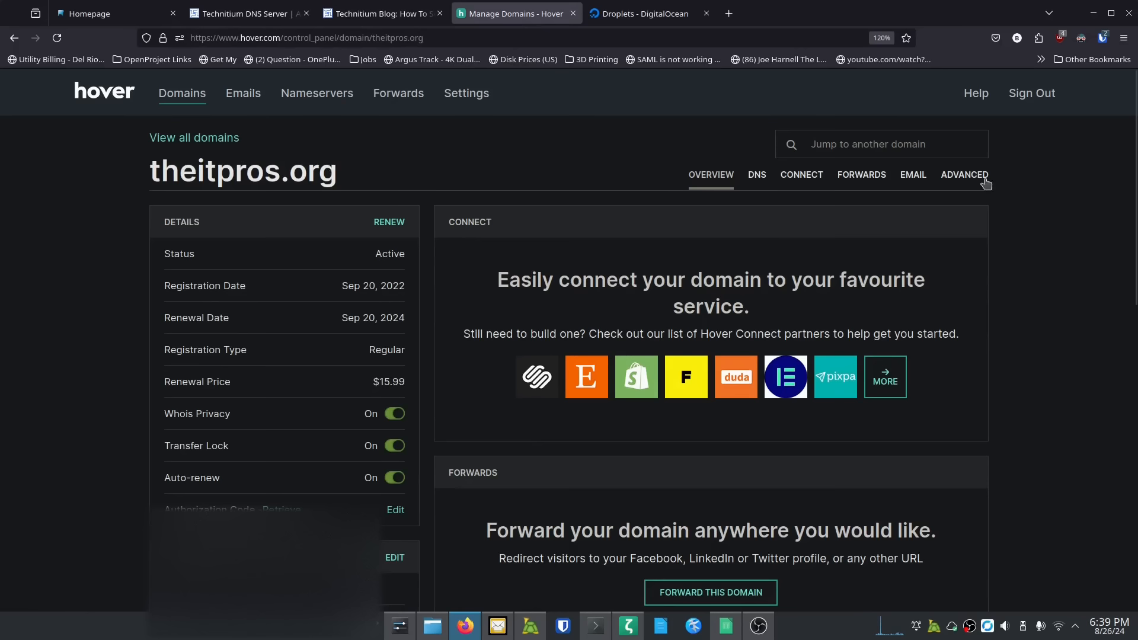
scroll(312, 490, down, 3)
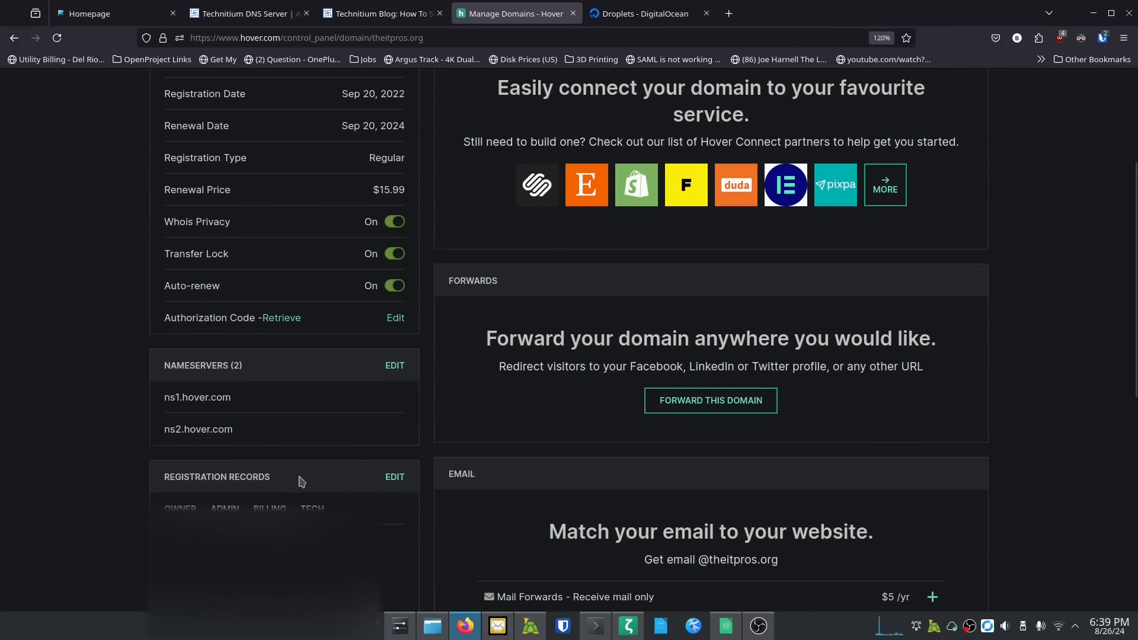
scroll(236, 470, up, 3)
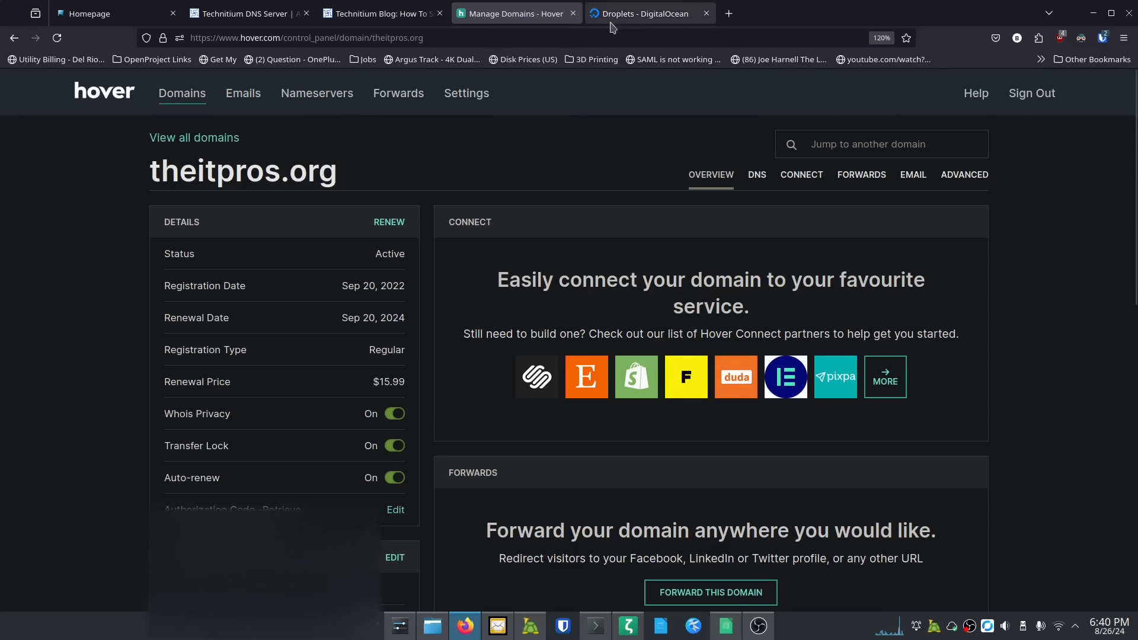
Step: From the DigitalOcean droplets list, start a new droplet via Create > Droplets
click(639, 18)
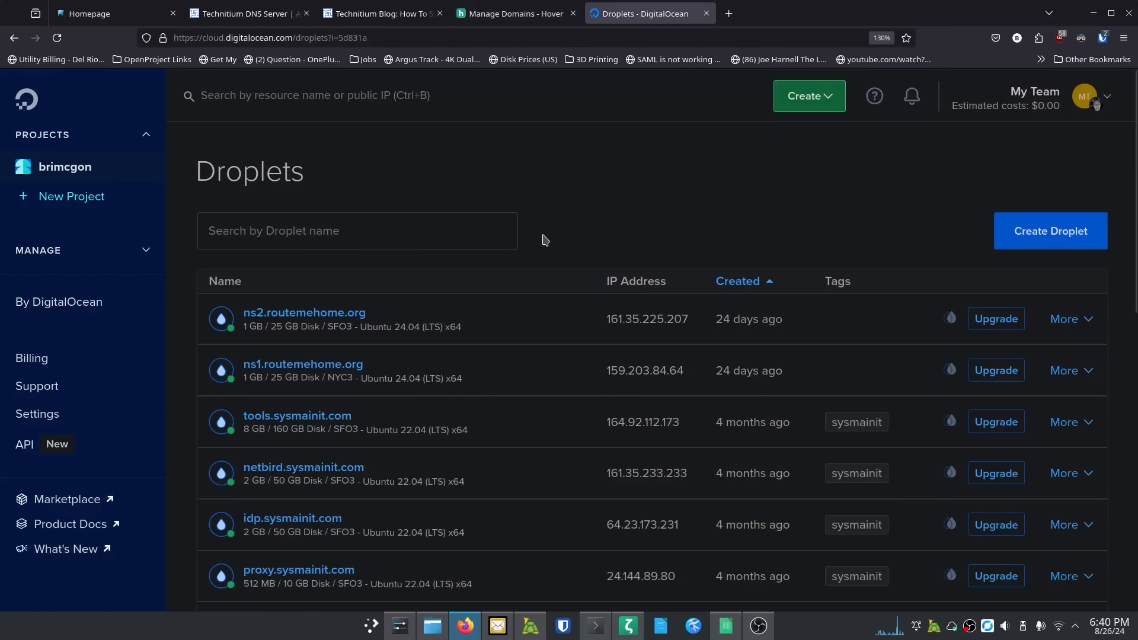
click(800, 101)
click(750, 156)
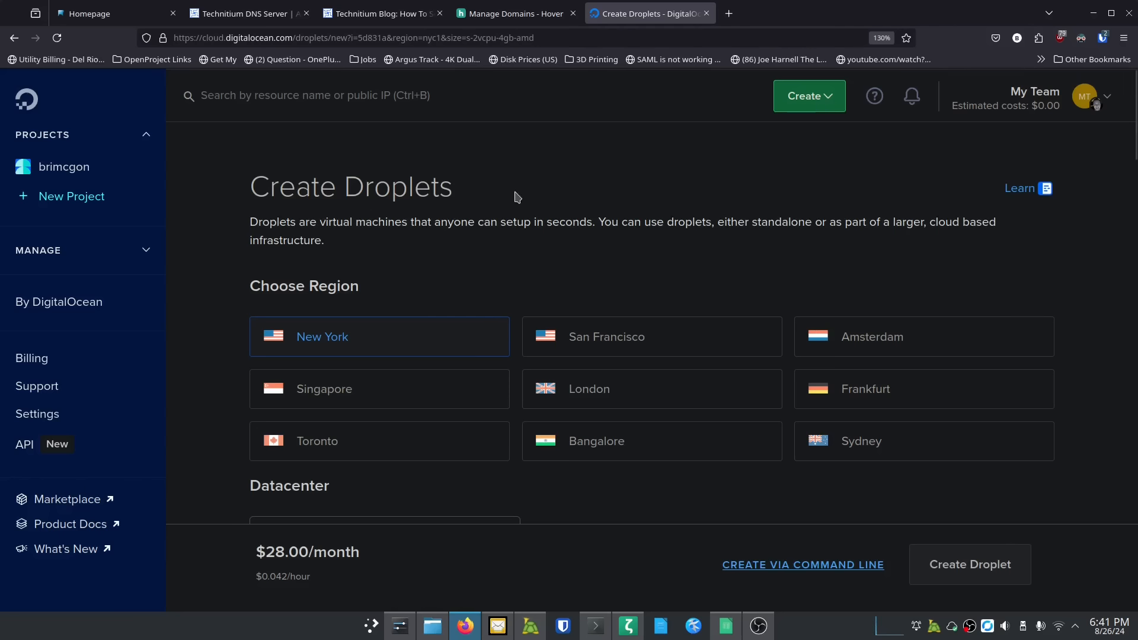
Step: Place the droplet in New York datacenter NYC1 with the Ubuntu 24.04 (LTS) x64 image
scroll(510, 258, down, 2)
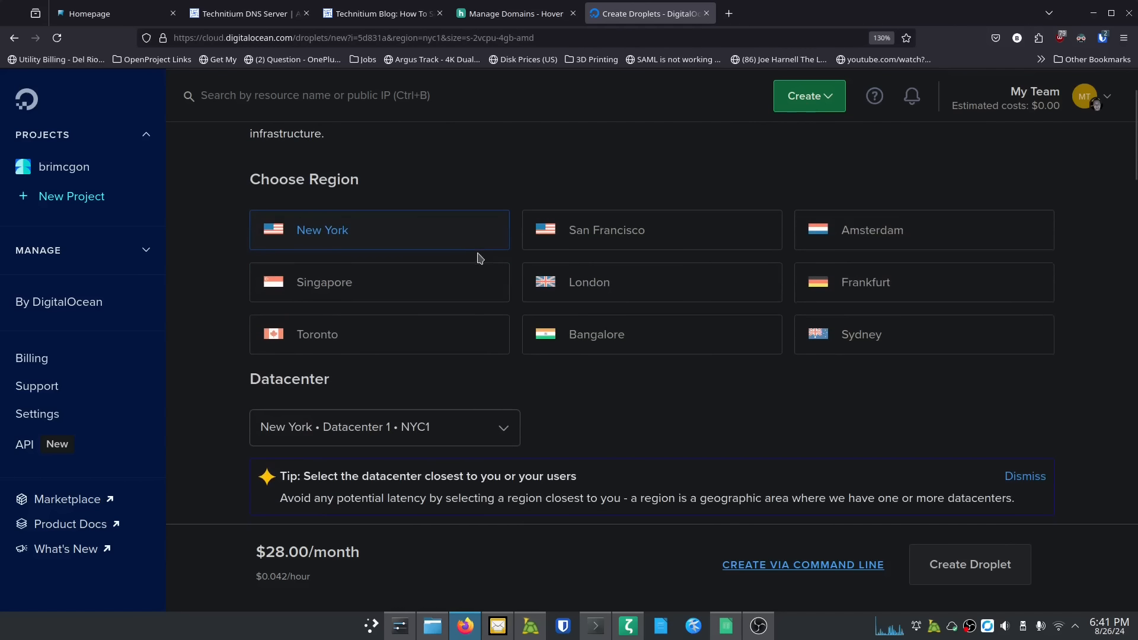
click(370, 237)
scroll(370, 237, down, 4)
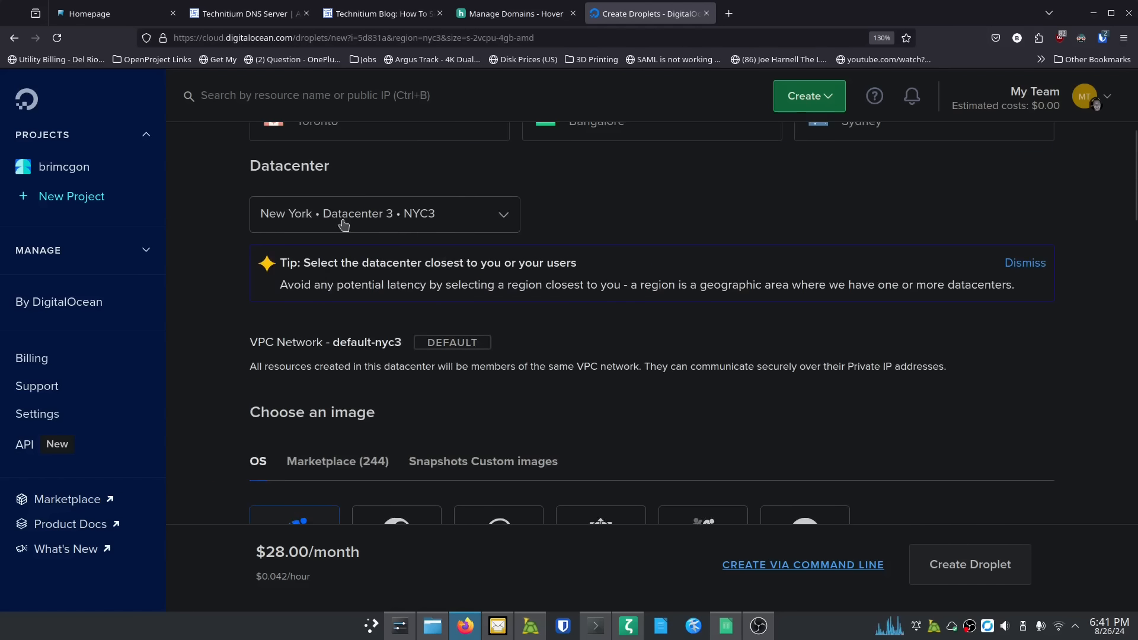
click(429, 222)
click(405, 257)
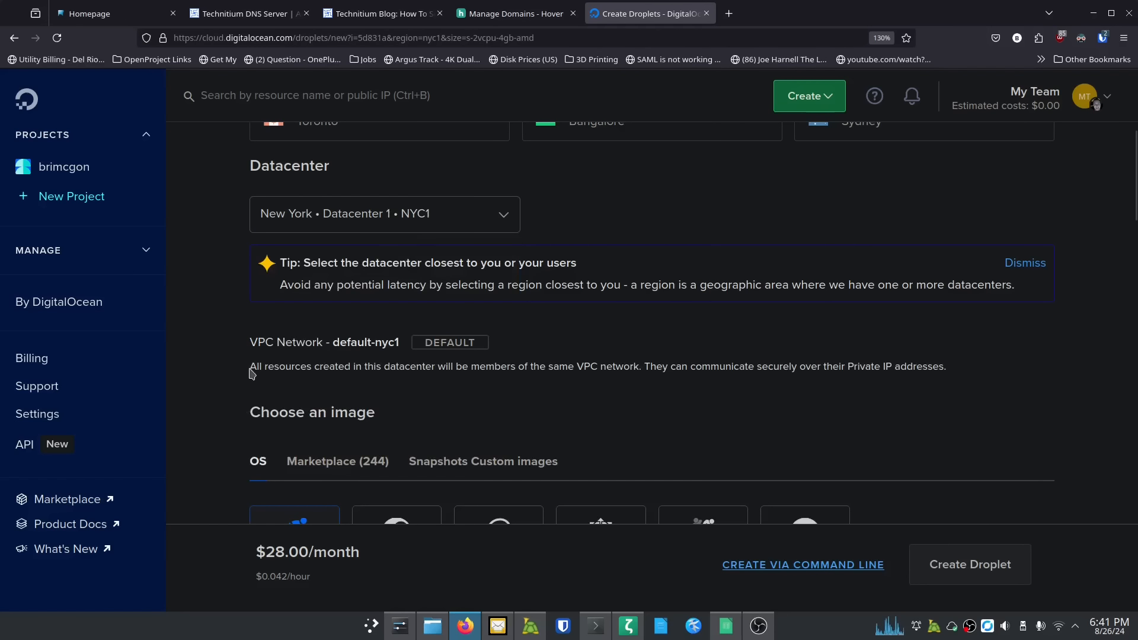
scroll(240, 379, down, 3)
scroll(240, 379, down, 1)
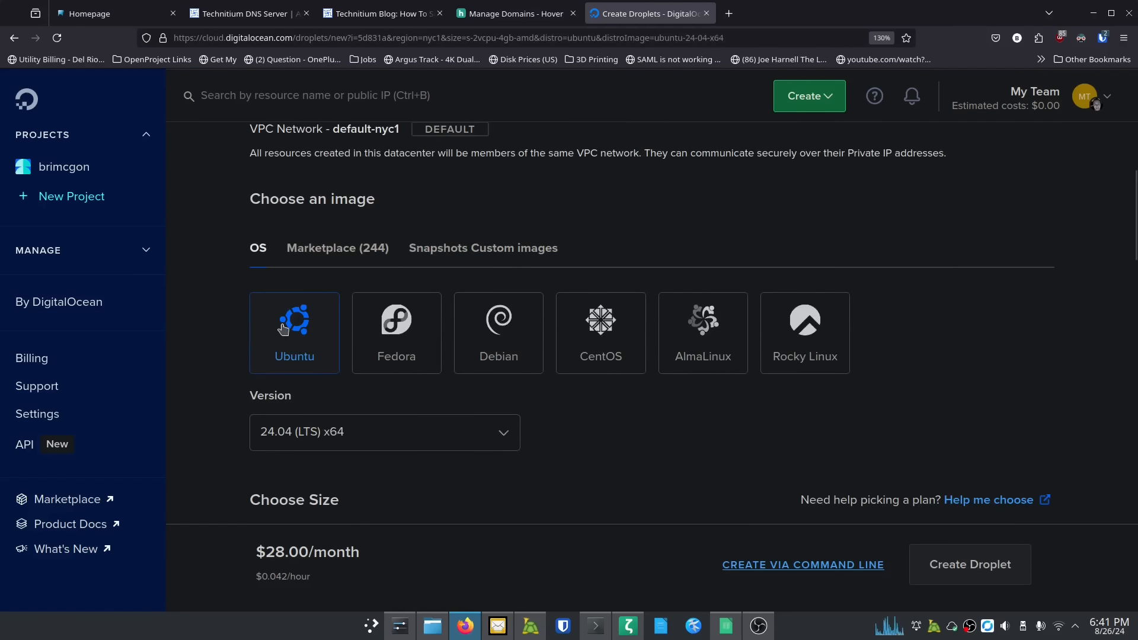
scroll(211, 382, down, 4)
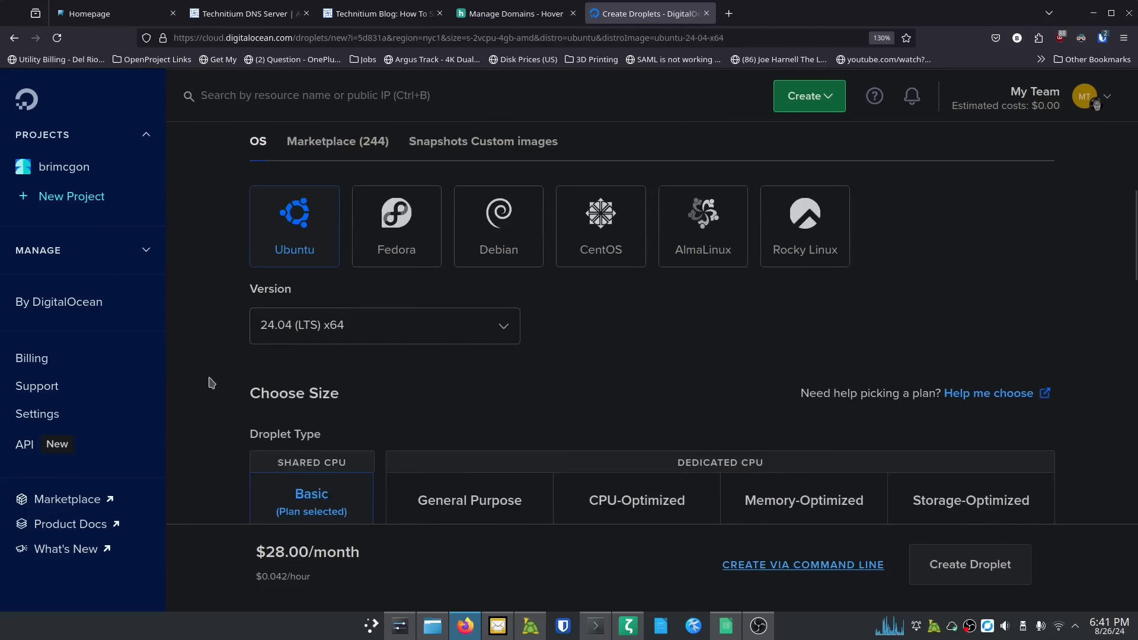
scroll(213, 383, down, 2)
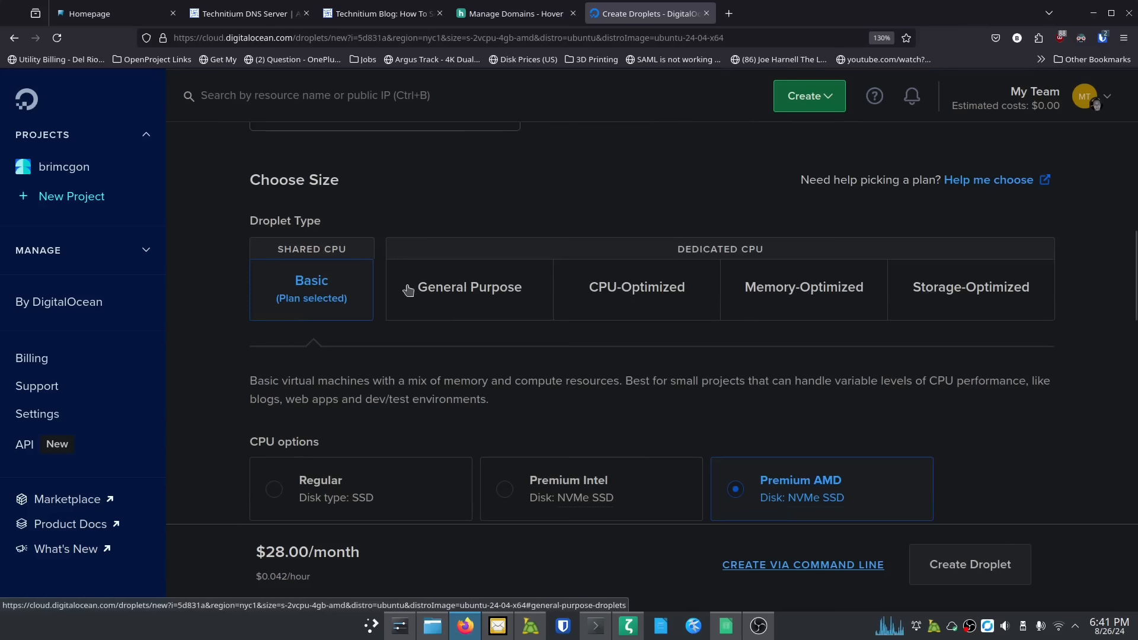
scroll(215, 293, down, 4)
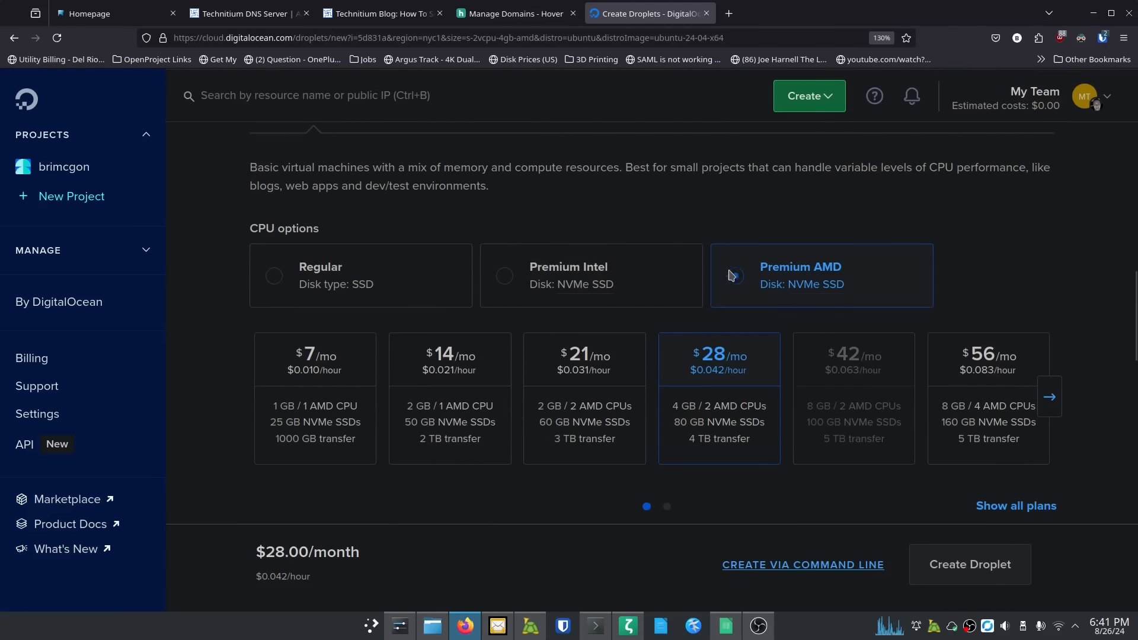
Step: Choose the Basic Regular SSD $6/month plan with 1 GB RAM, 1 CPU and 25 GB disk
click(501, 284)
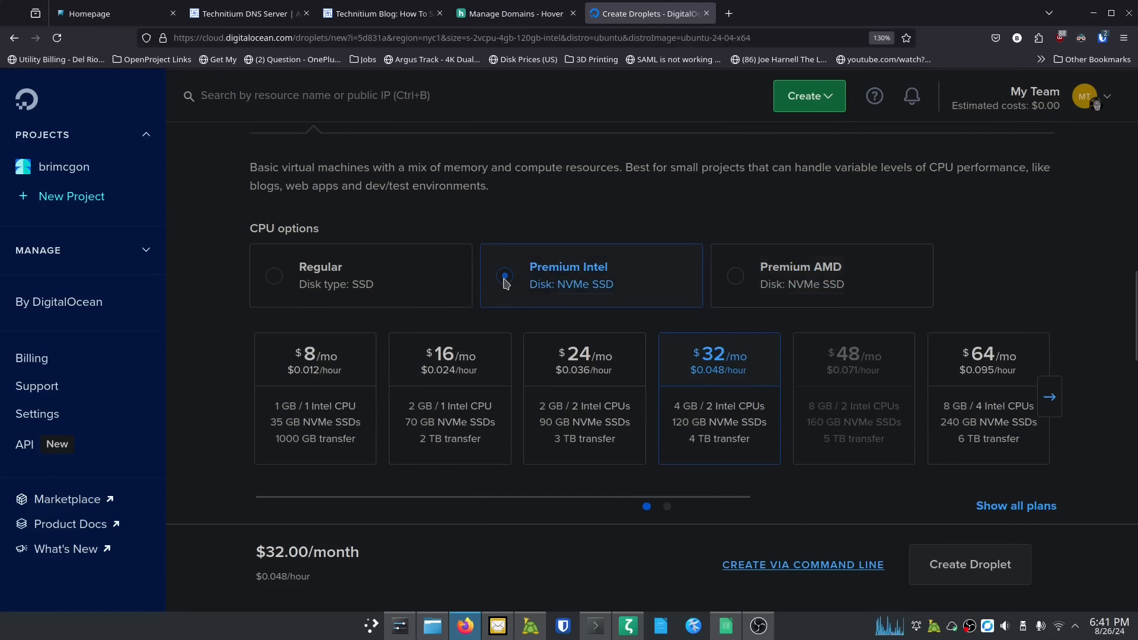
click(276, 279)
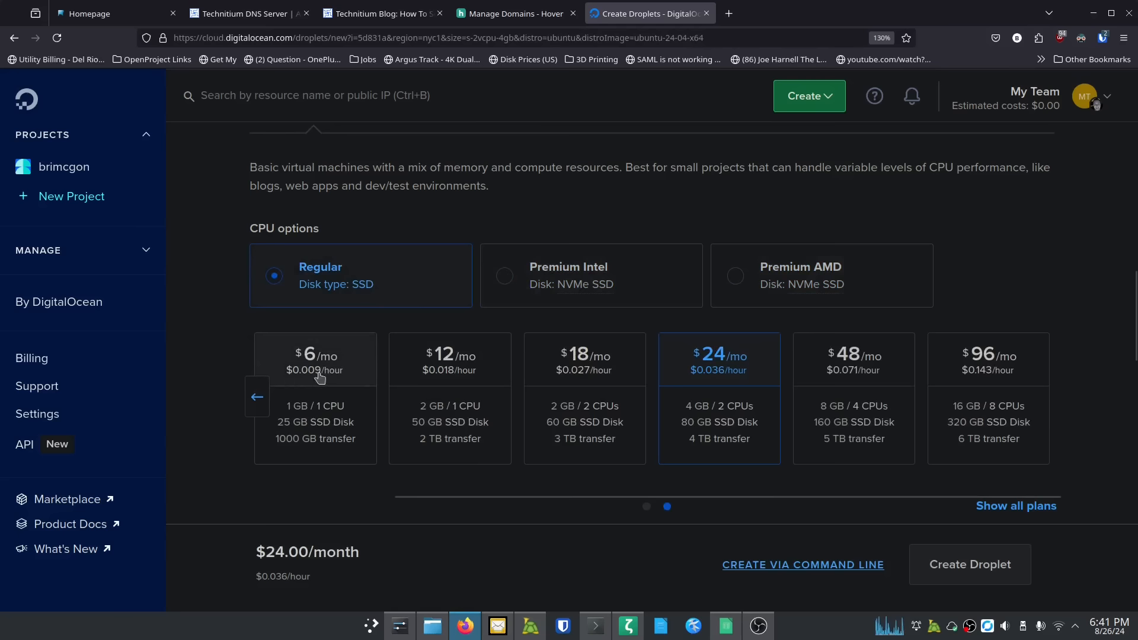
click(256, 399)
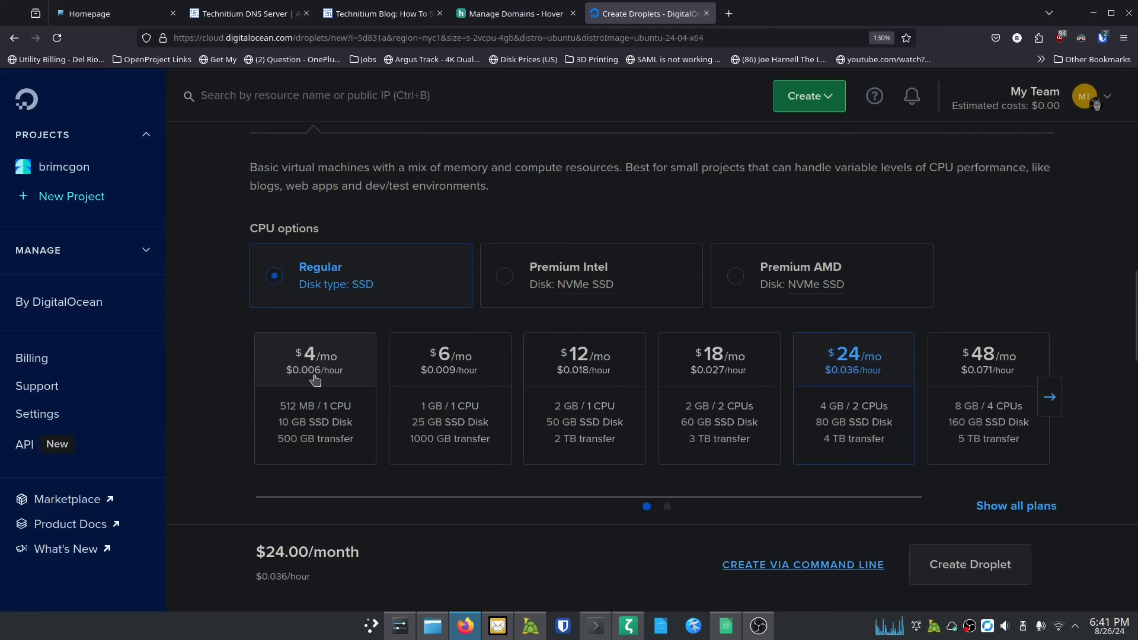
click(456, 410)
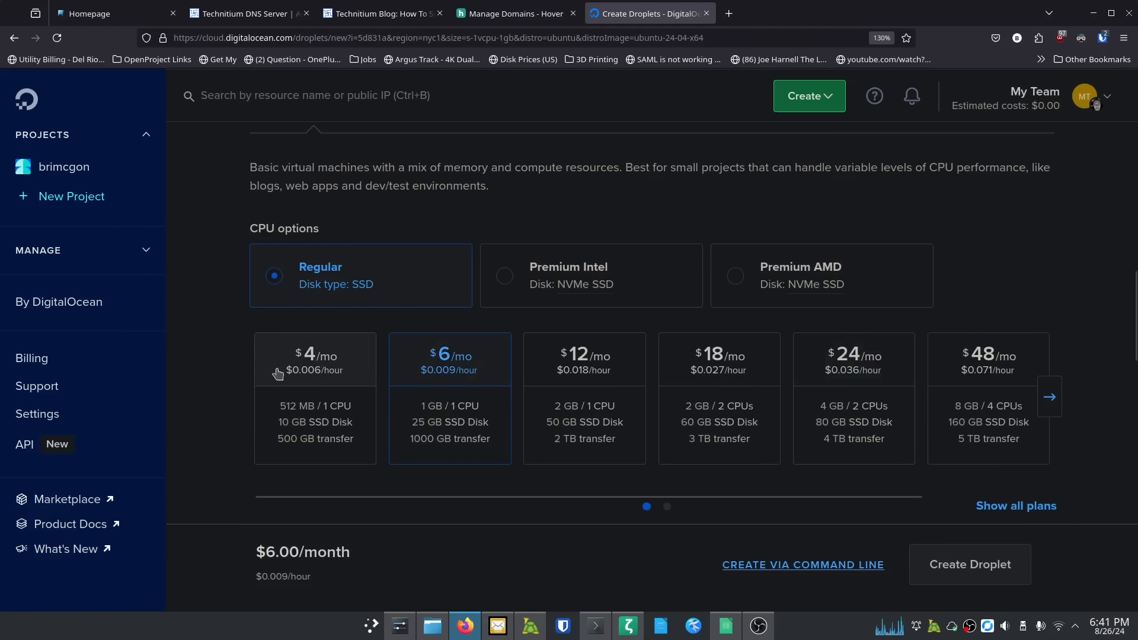
scroll(238, 381, down, 3)
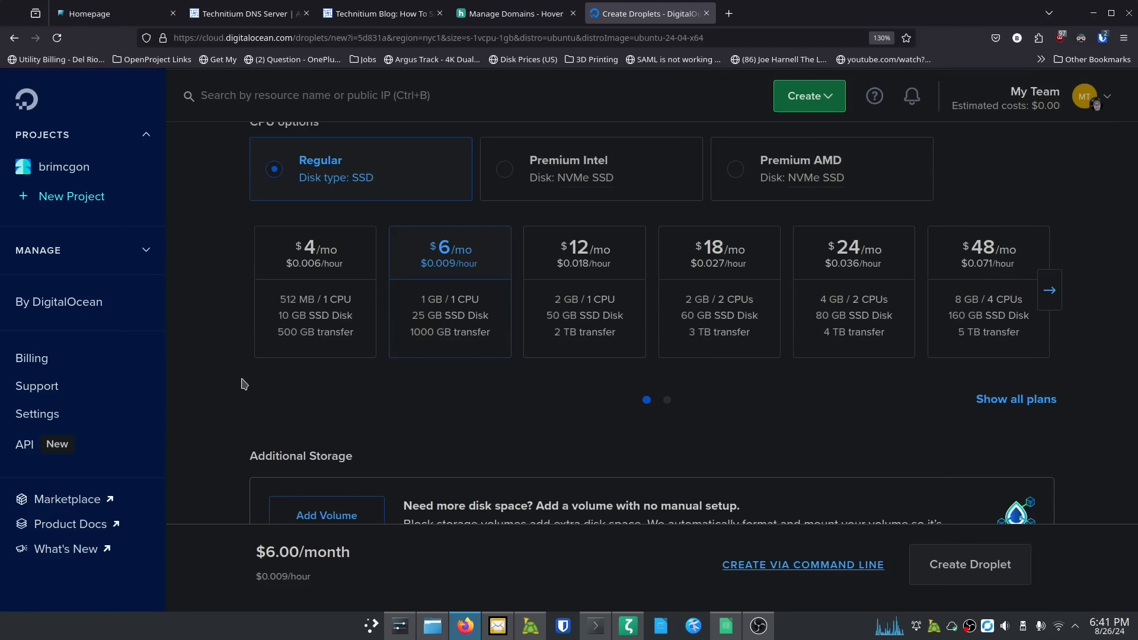
scroll(243, 384, down, 3)
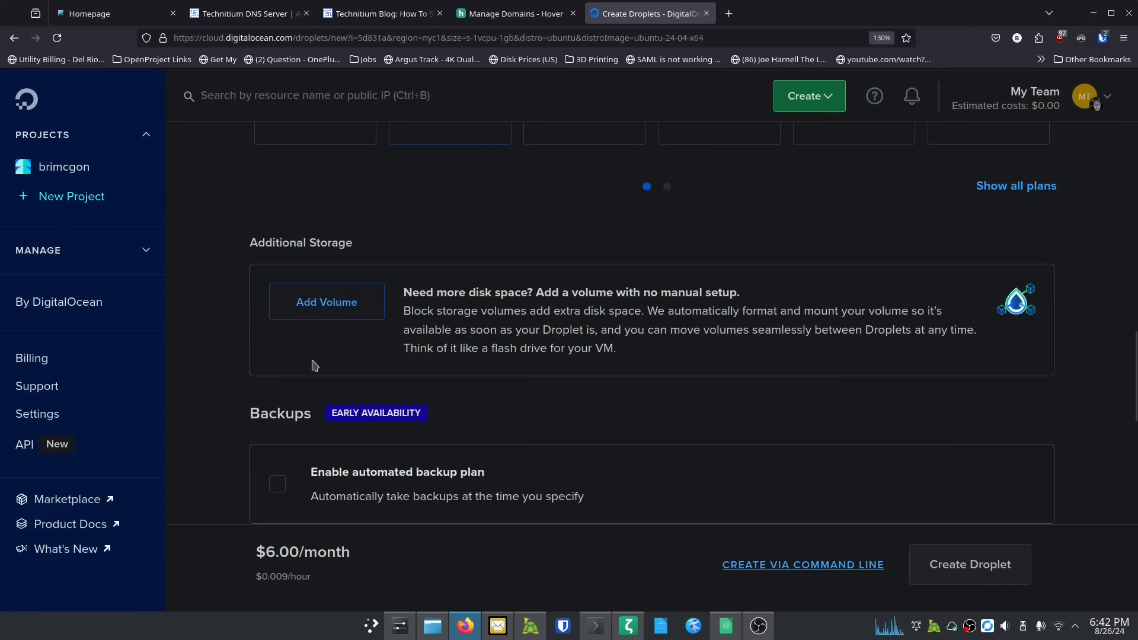
scroll(246, 385, down, 5)
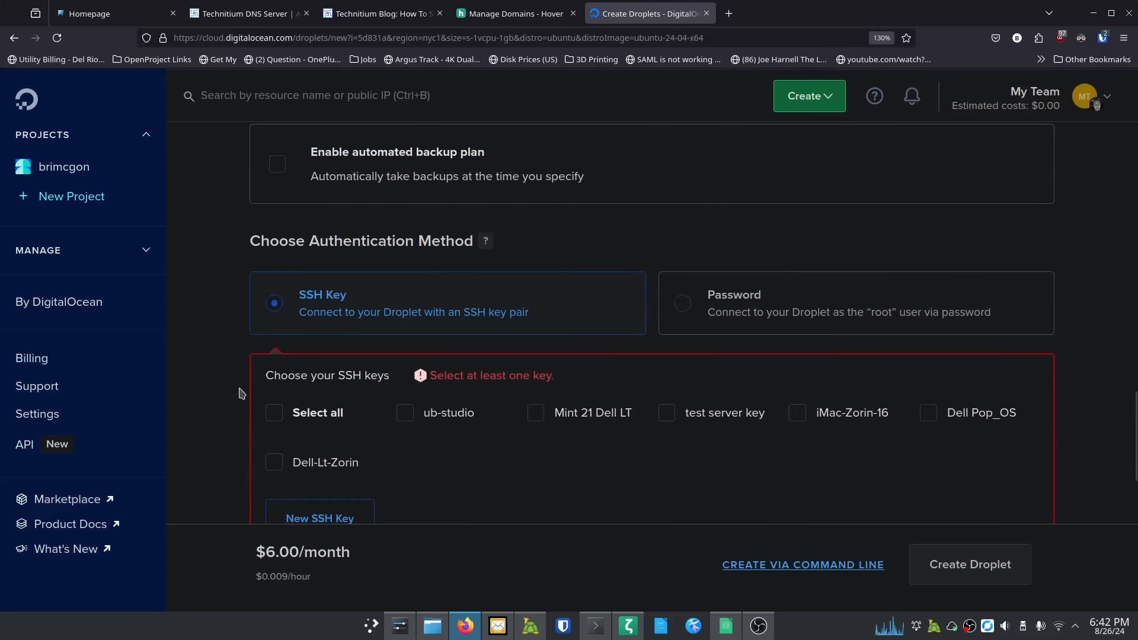
Step: Authorise the ub-studio, Mint 21 Dell LT and iMac-Zorin-16 SSH keys for the droplet
click(406, 413)
click(536, 415)
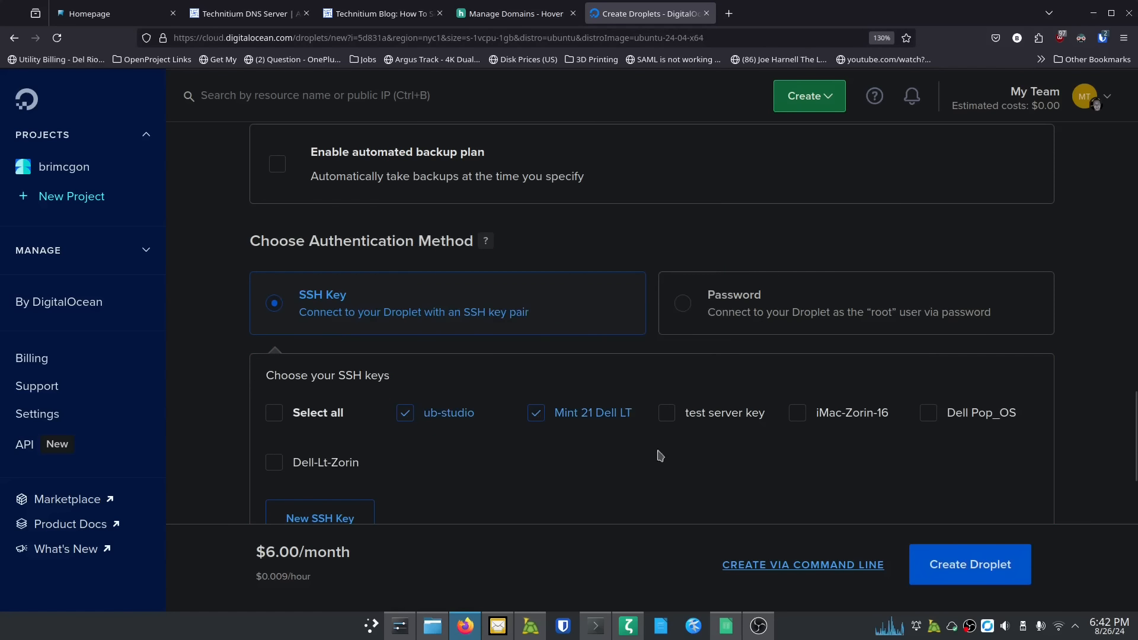
click(797, 416)
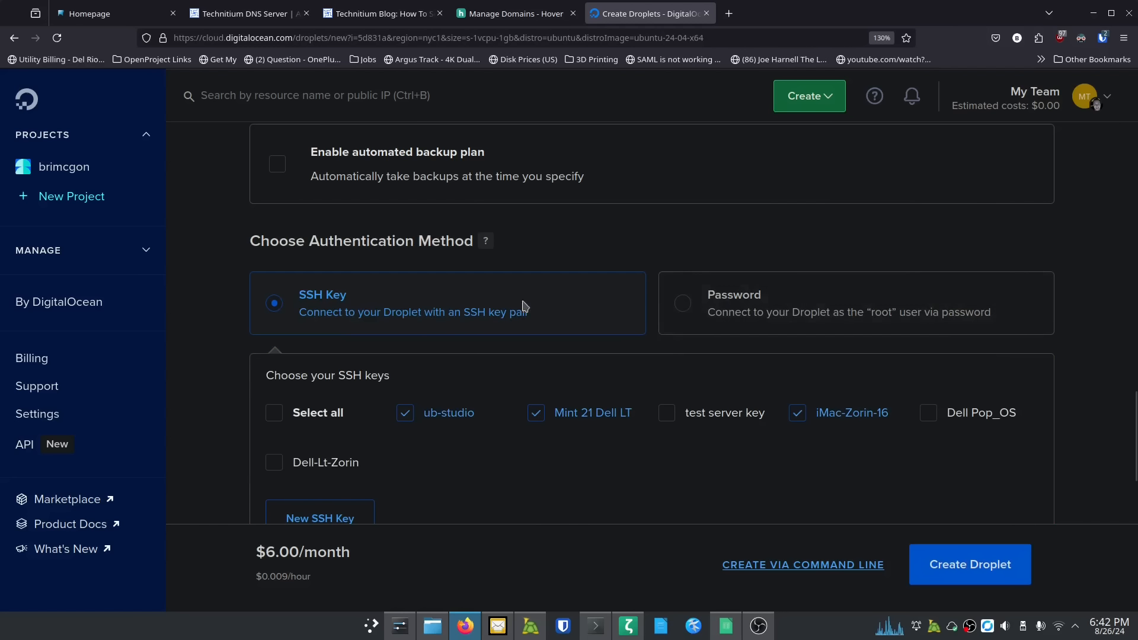
Step: Set the hostname to ns1.theitpros.org and create the droplet
scroll(225, 368, down, 2)
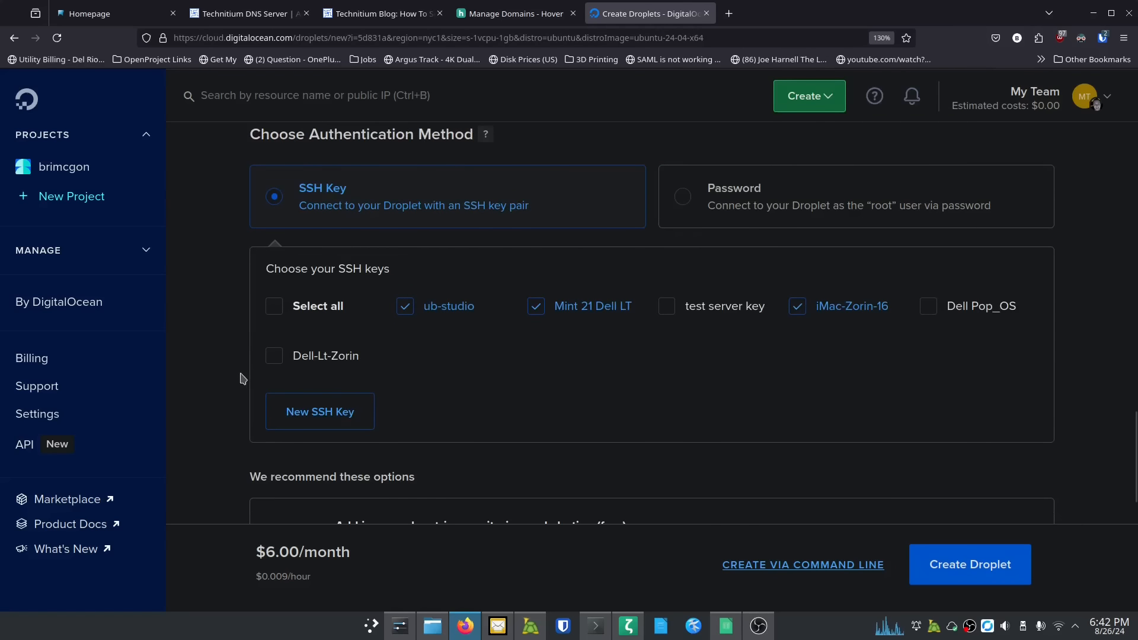
scroll(242, 378, down, 7)
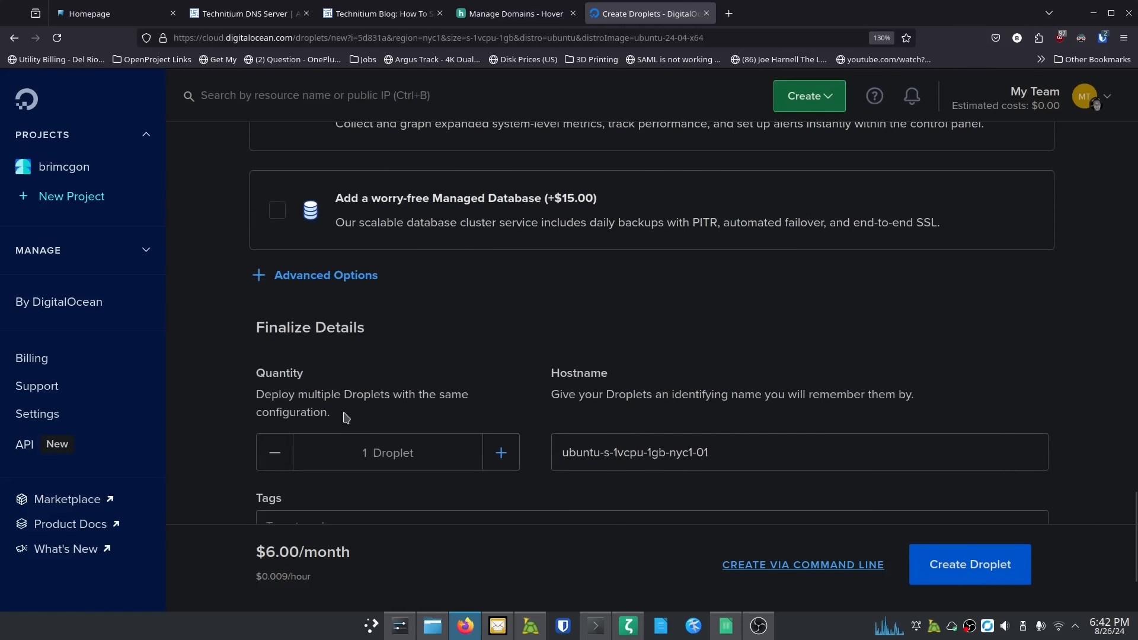
scroll(741, 356, down, 2)
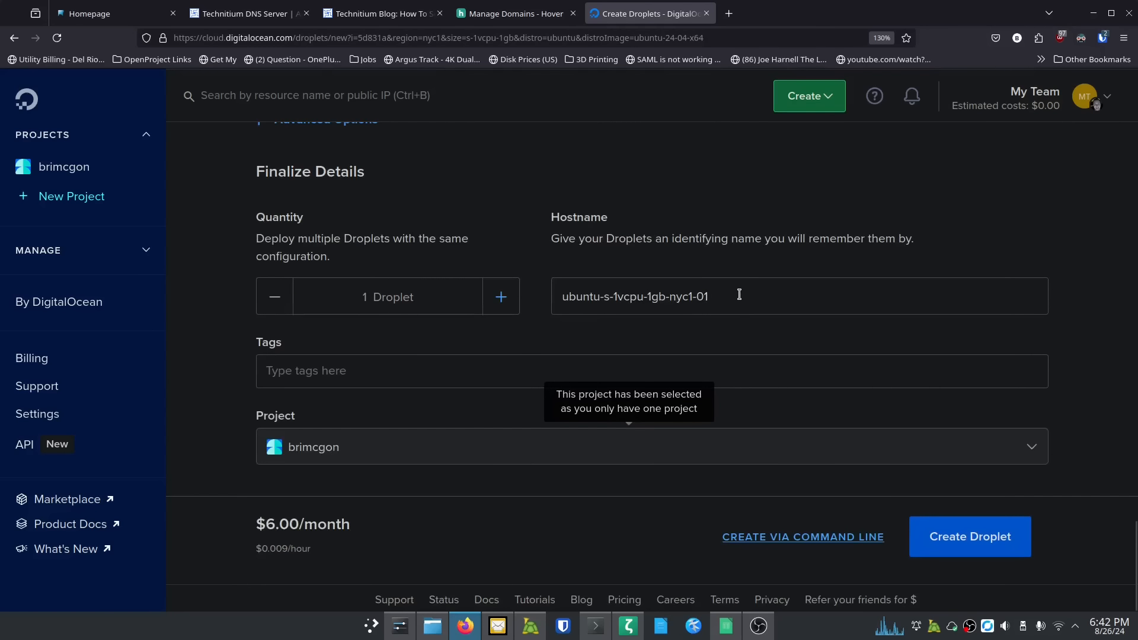
drag(739, 294, 527, 282)
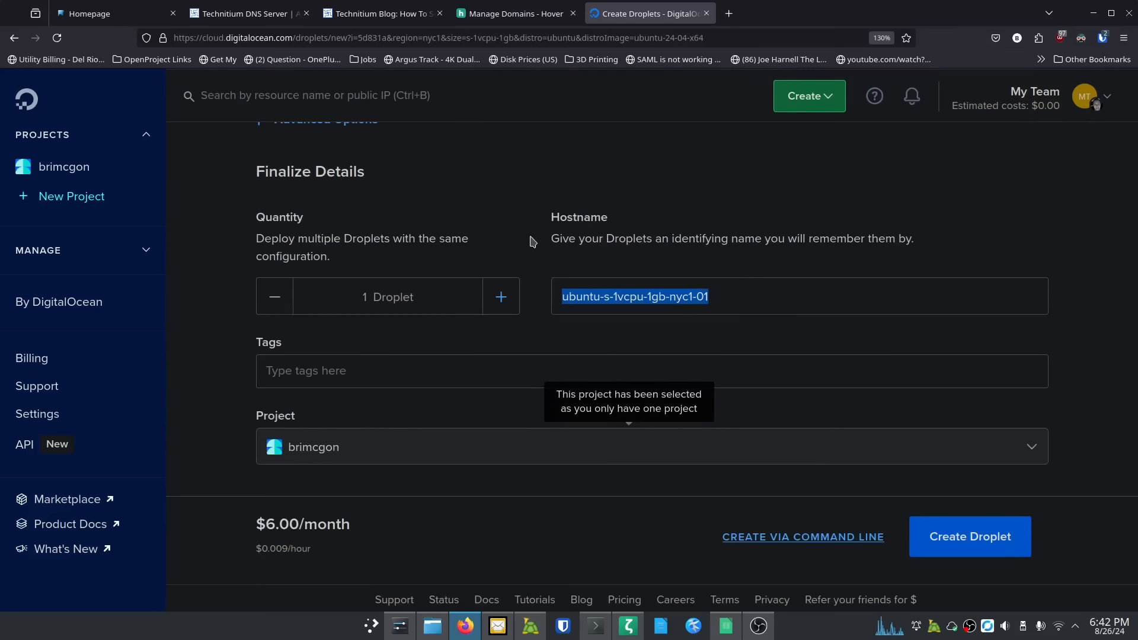
text(ns1.theitpros)
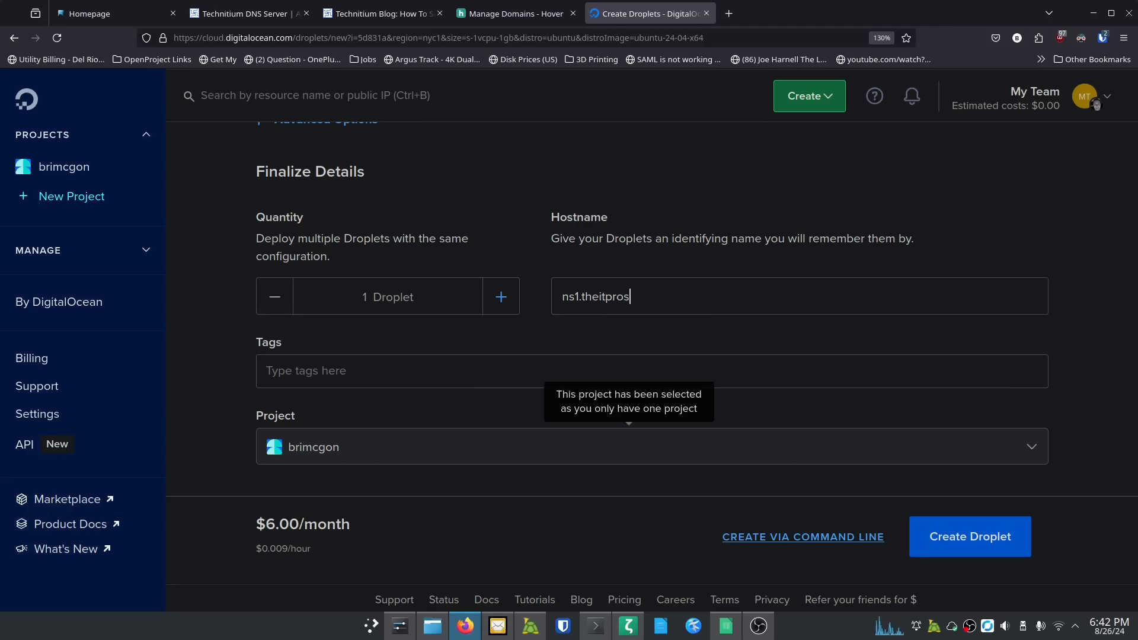
text(.org)
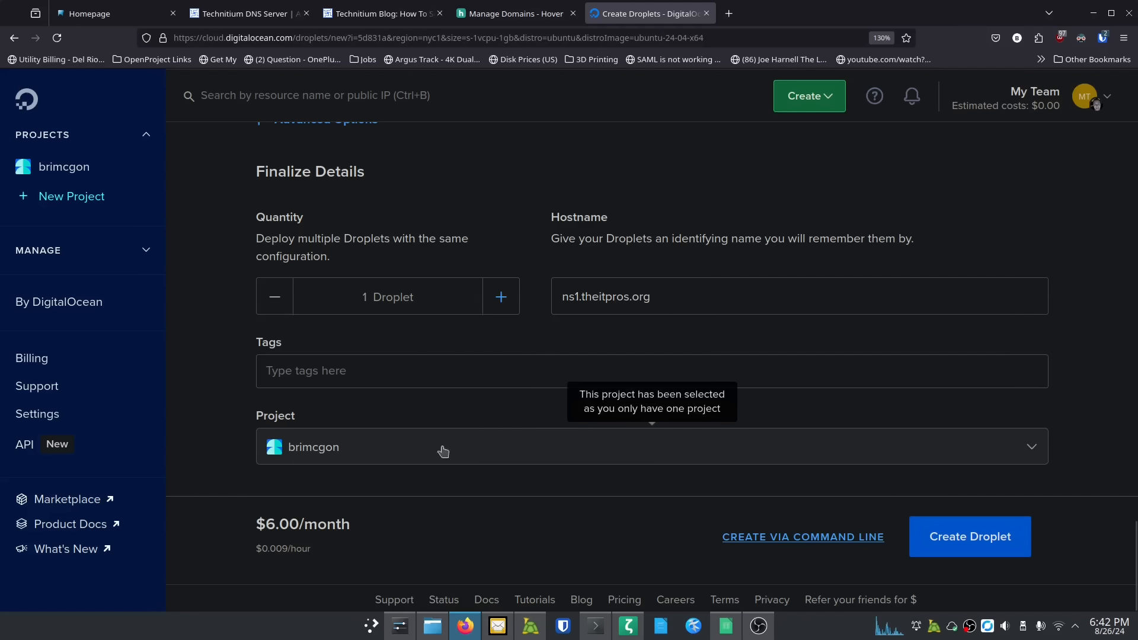
click(934, 536)
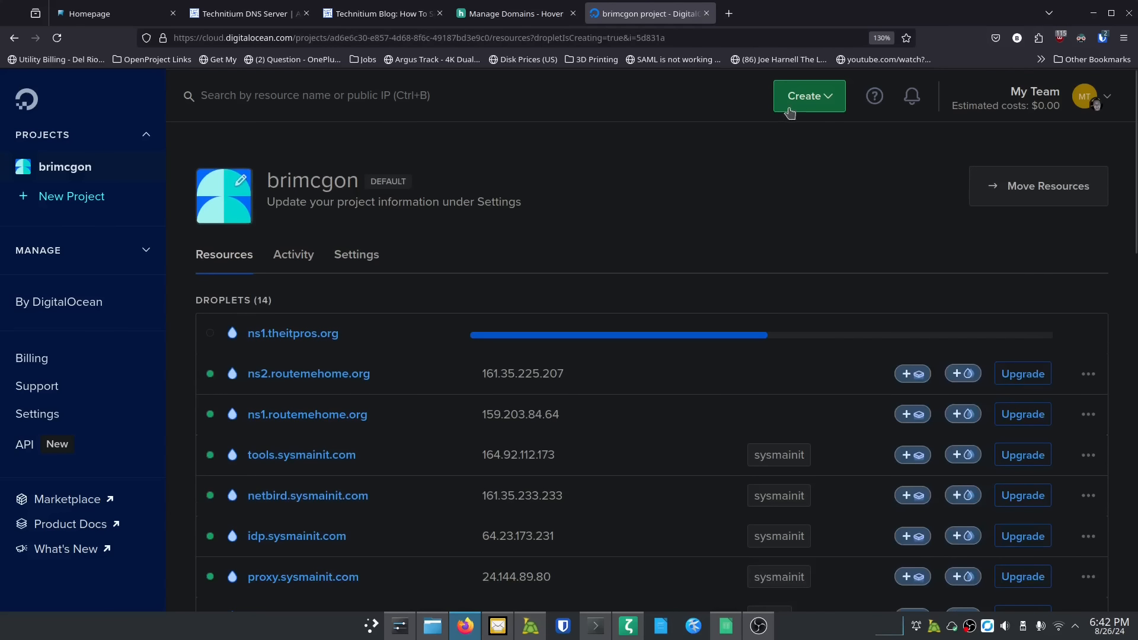
Step: Start another droplet in San Francisco using the Ubuntu 24.04 (LTS) x64 image
click(807, 102)
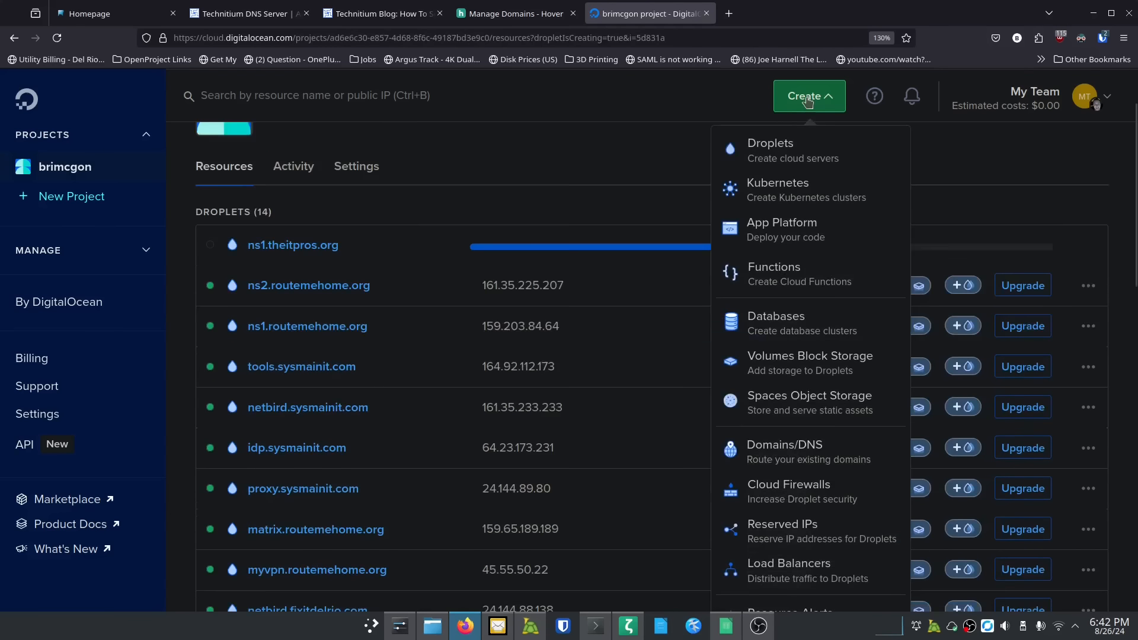
click(771, 156)
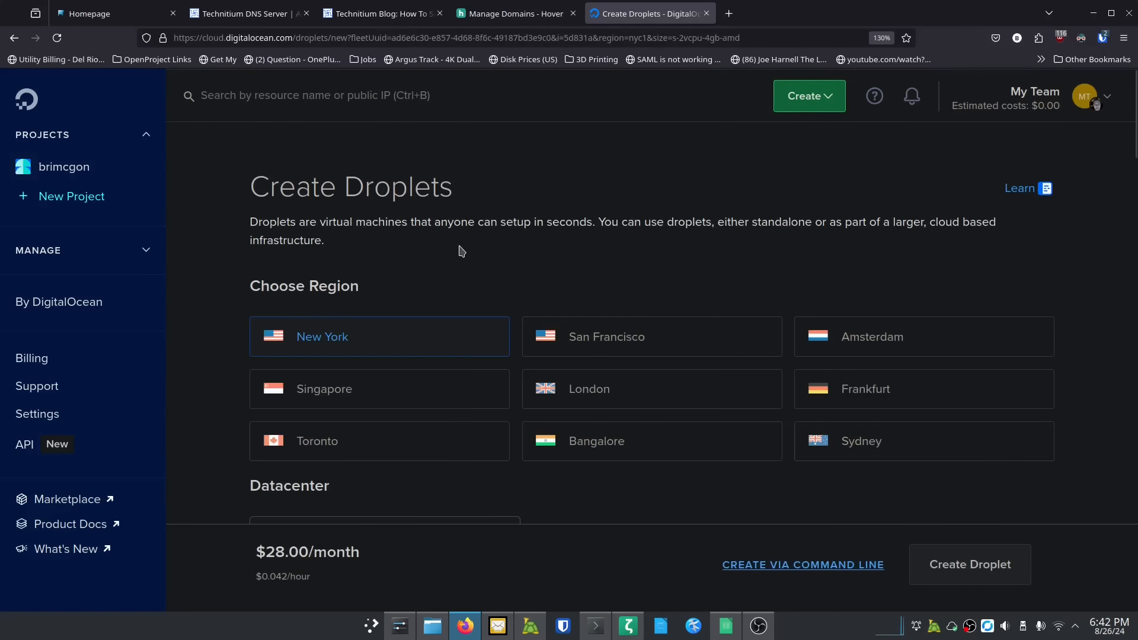
click(627, 342)
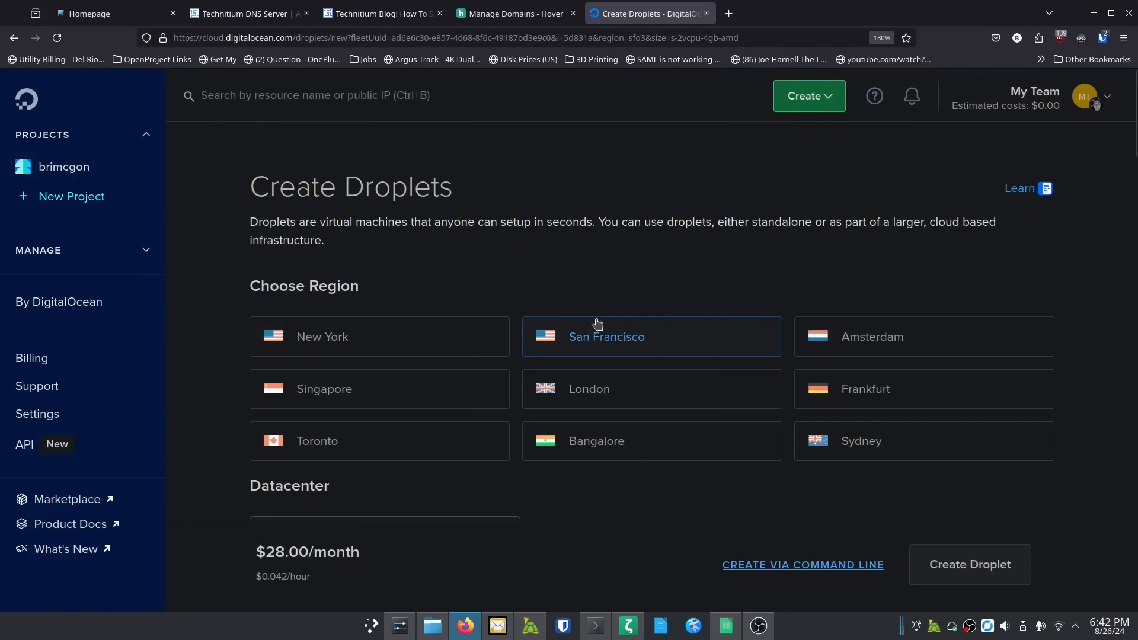
scroll(595, 326, down, 3)
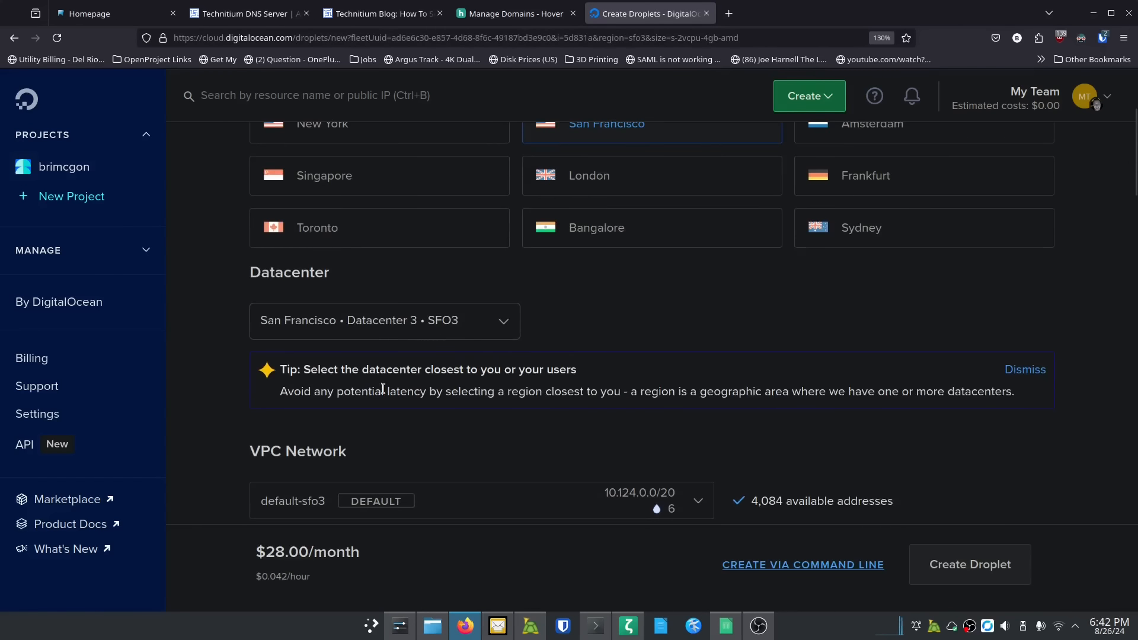
scroll(385, 379, down, 5)
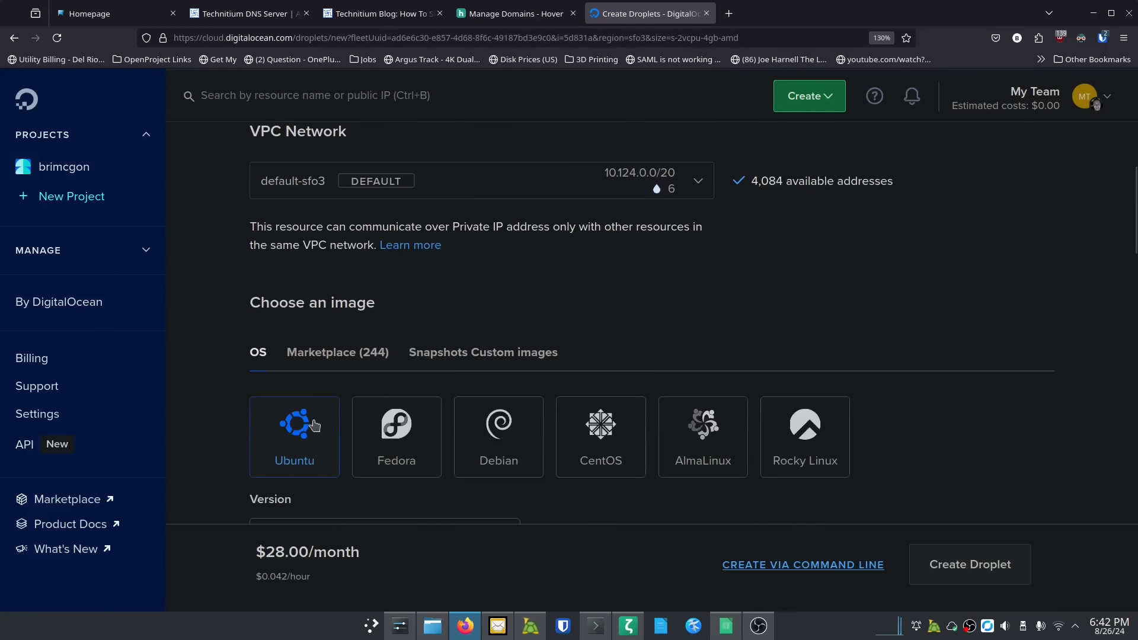
click(311, 424)
scroll(204, 386, down, 3)
click(305, 336)
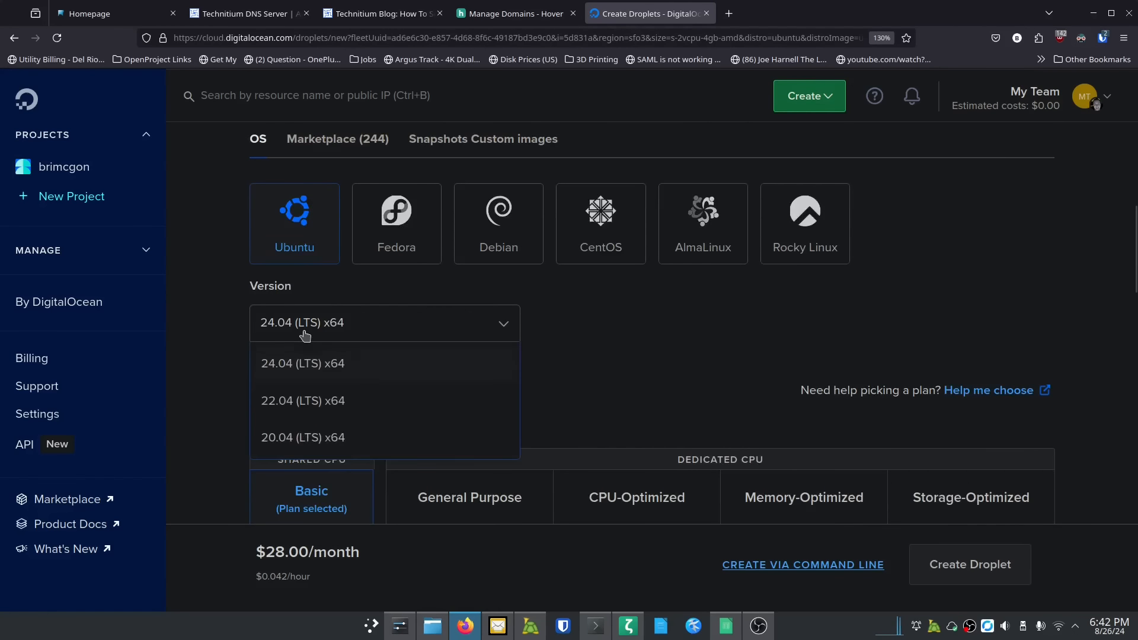
click(300, 332)
Step: Choose the Regular CPU $6 per month plan for the second droplet
scroll(231, 351, down, 3)
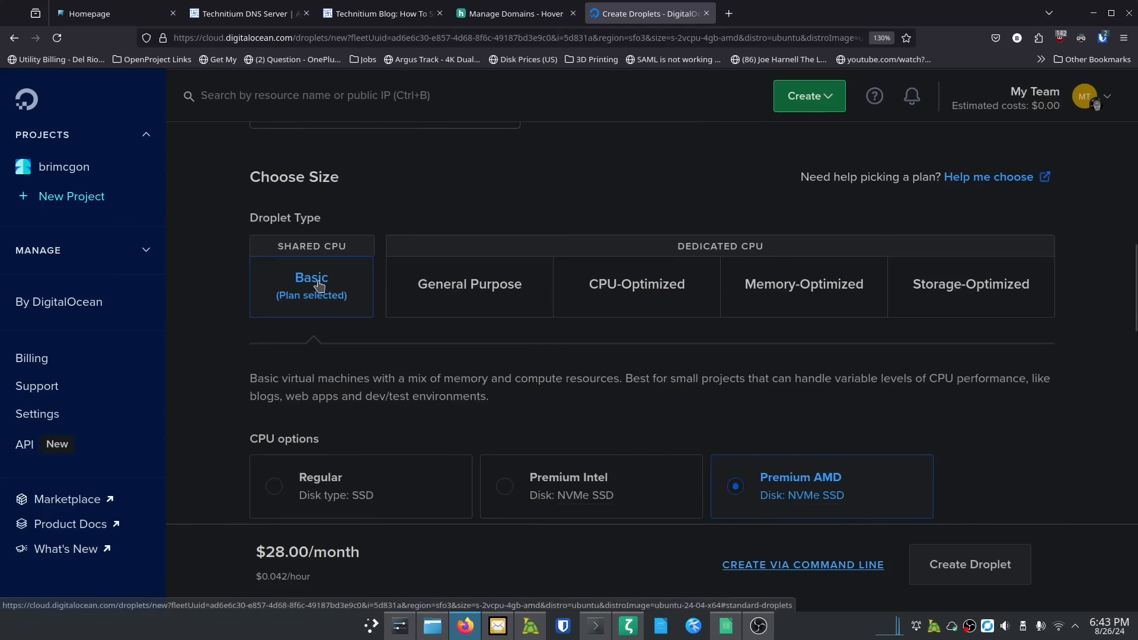
scroll(241, 365, down, 3)
click(275, 278)
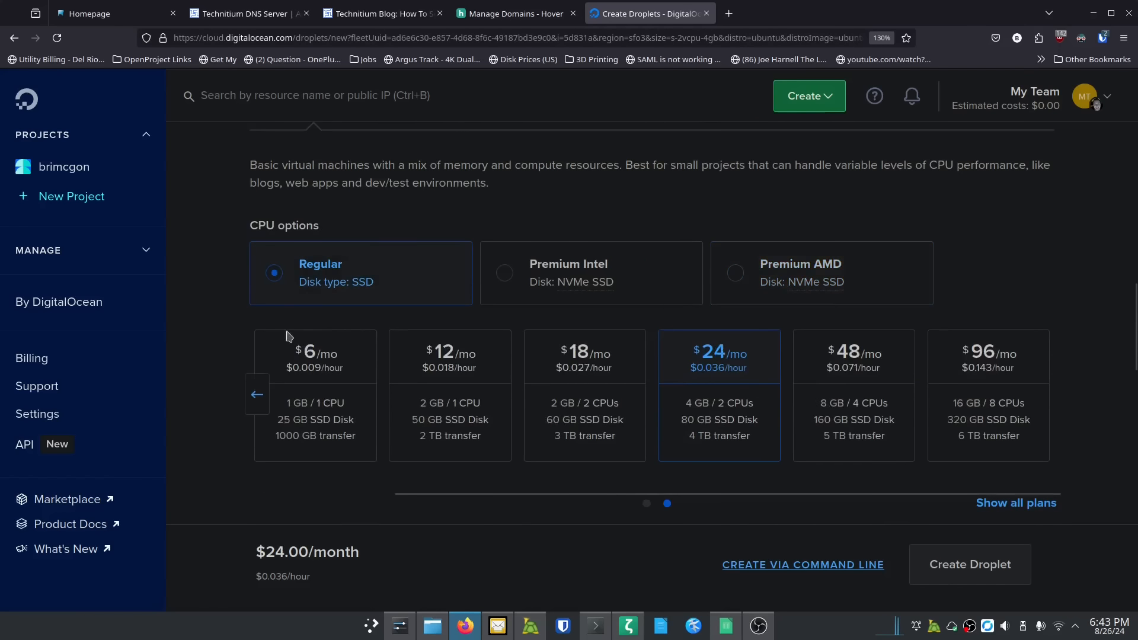
click(327, 373)
scroll(243, 443, down, 3)
scroll(242, 444, down, 5)
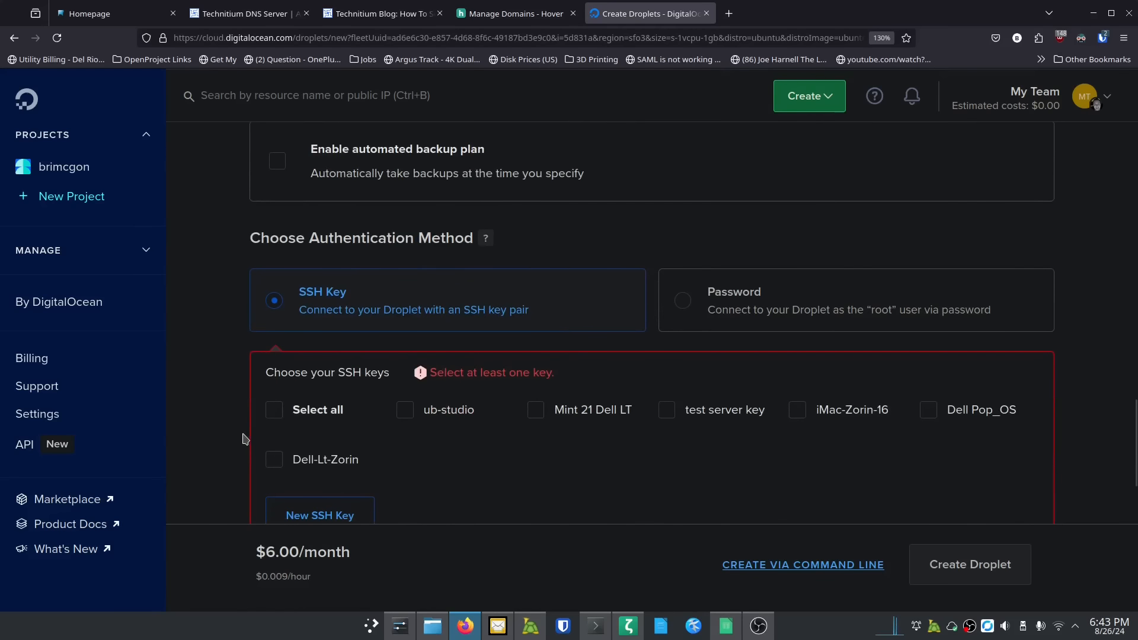
Step: Authorise the three SSH keys, name it ns2.theitpros.org, and create the droplet
click(404, 415)
click(536, 413)
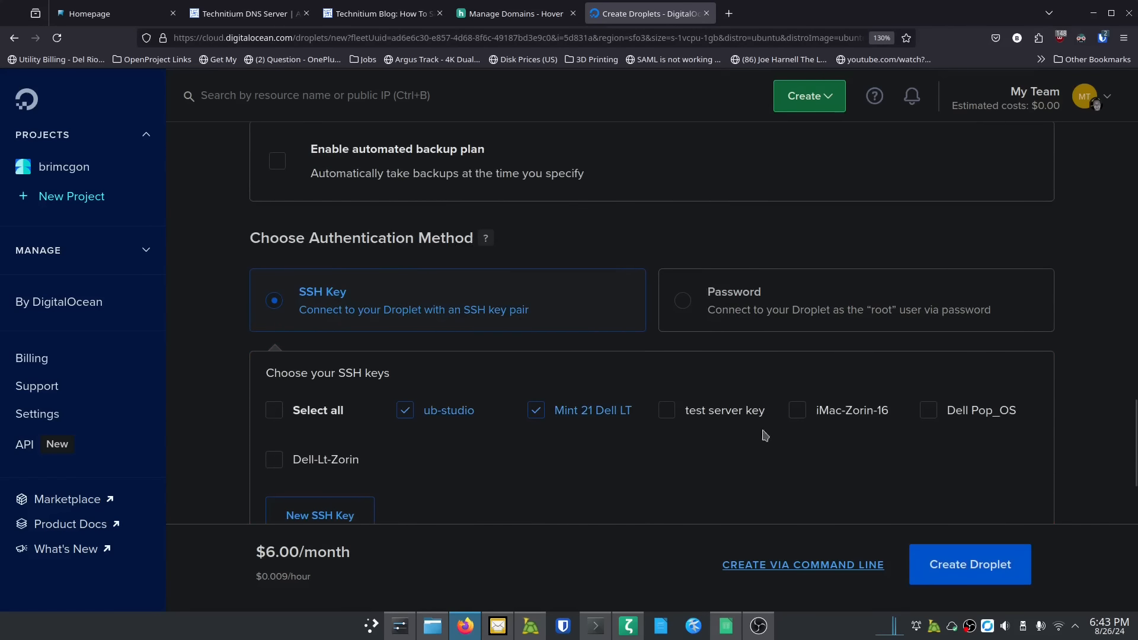
click(797, 410)
scroll(259, 437, down, 2)
scroll(247, 434, down, 10)
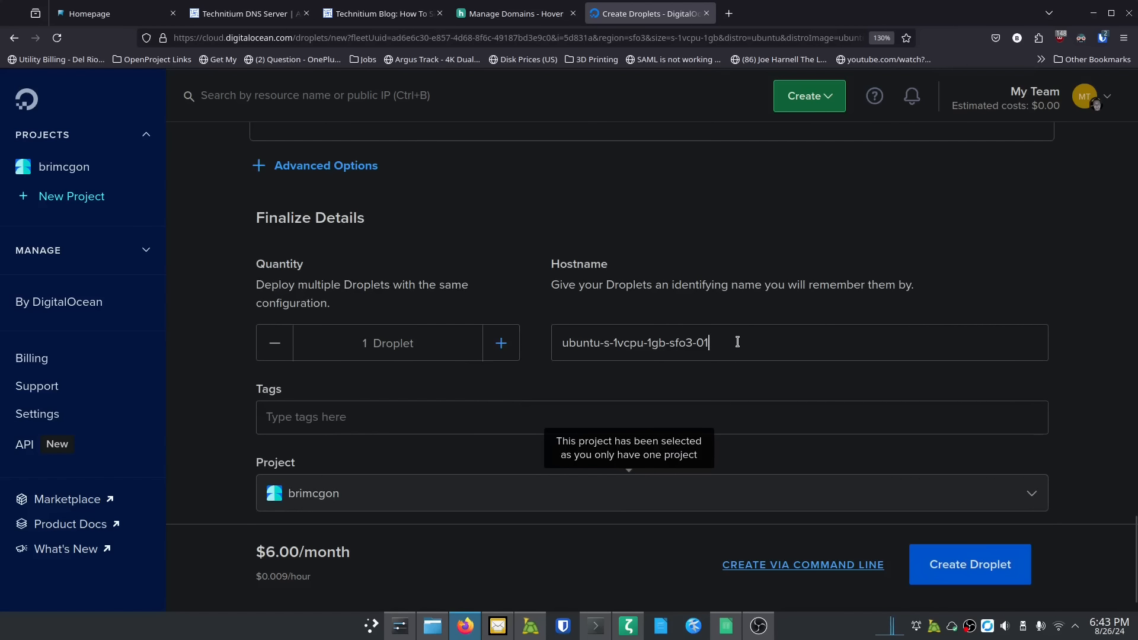
drag(737, 342, 514, 330)
text(ns2.)
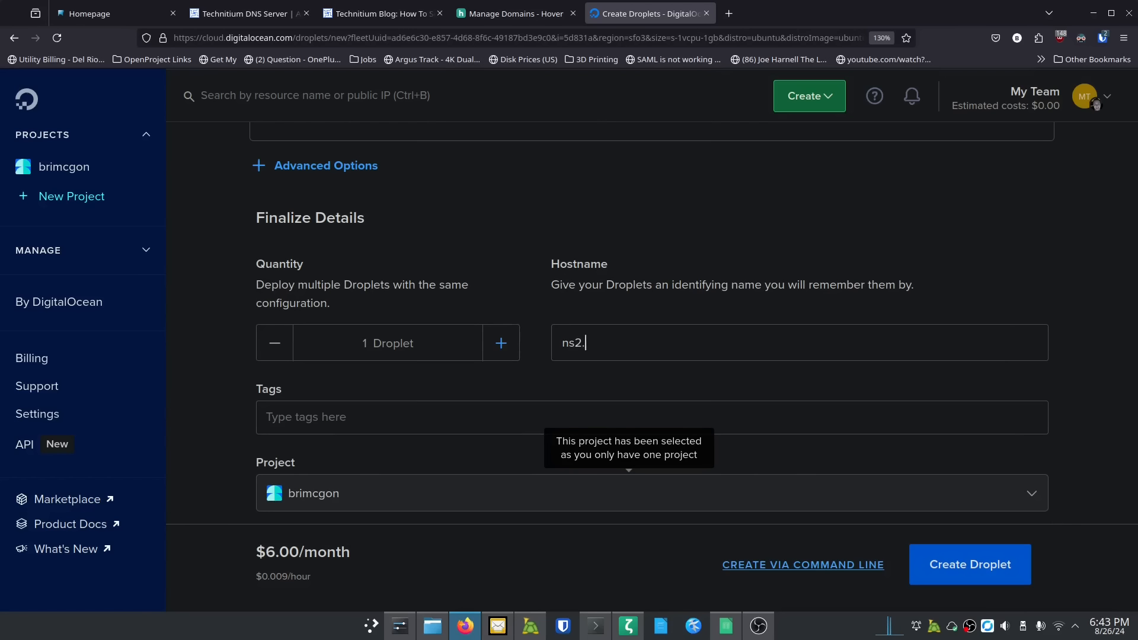
text(theitpros.org)
click(948, 560)
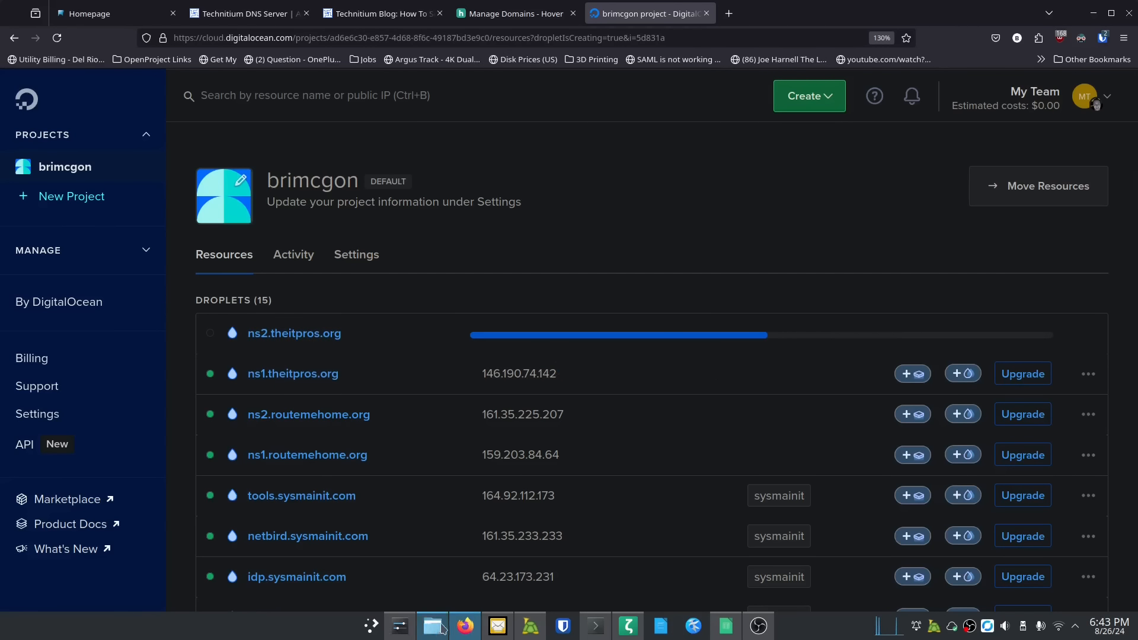
Step: SSH into ns1 as root at 146.190.74.142, accept the host fingerprint, and clear the screen
click(595, 625)
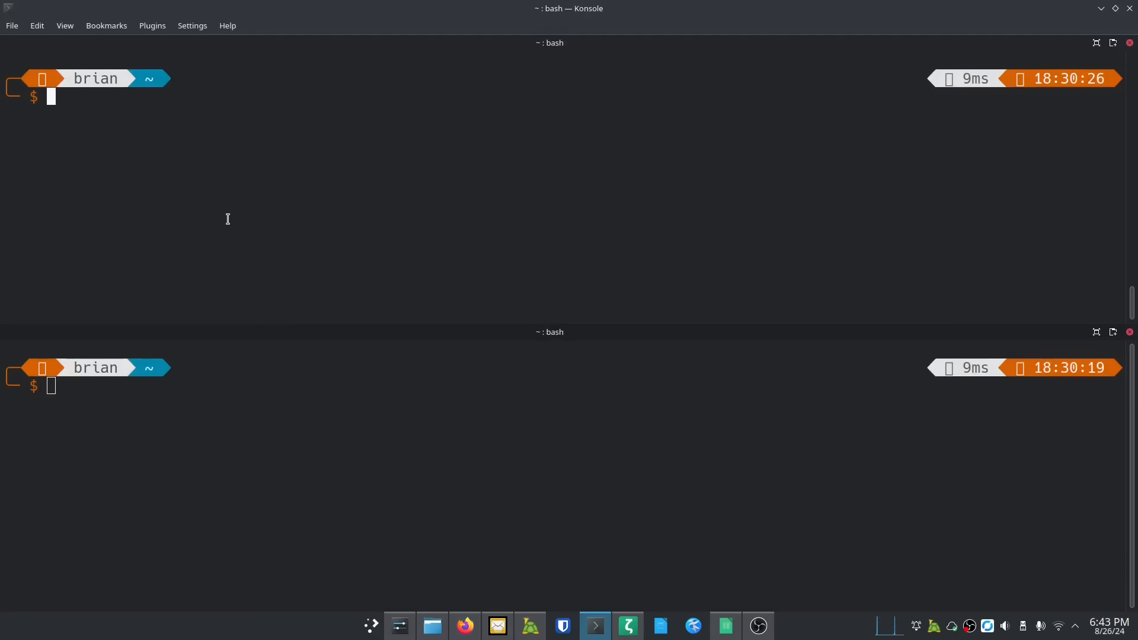
text(h )
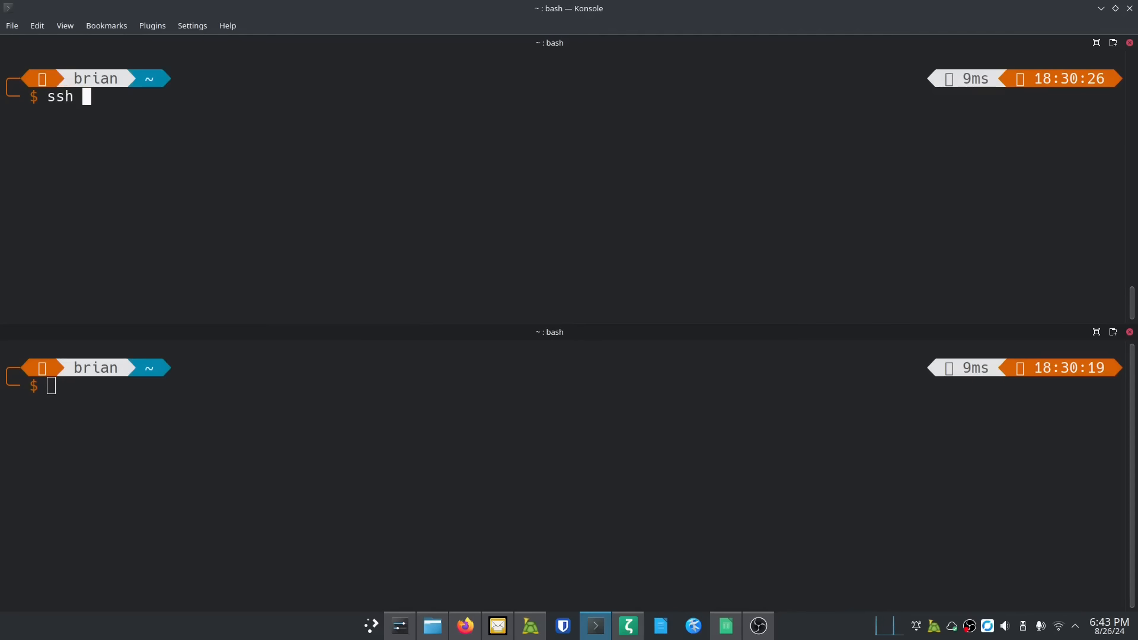
text(root@ns1)
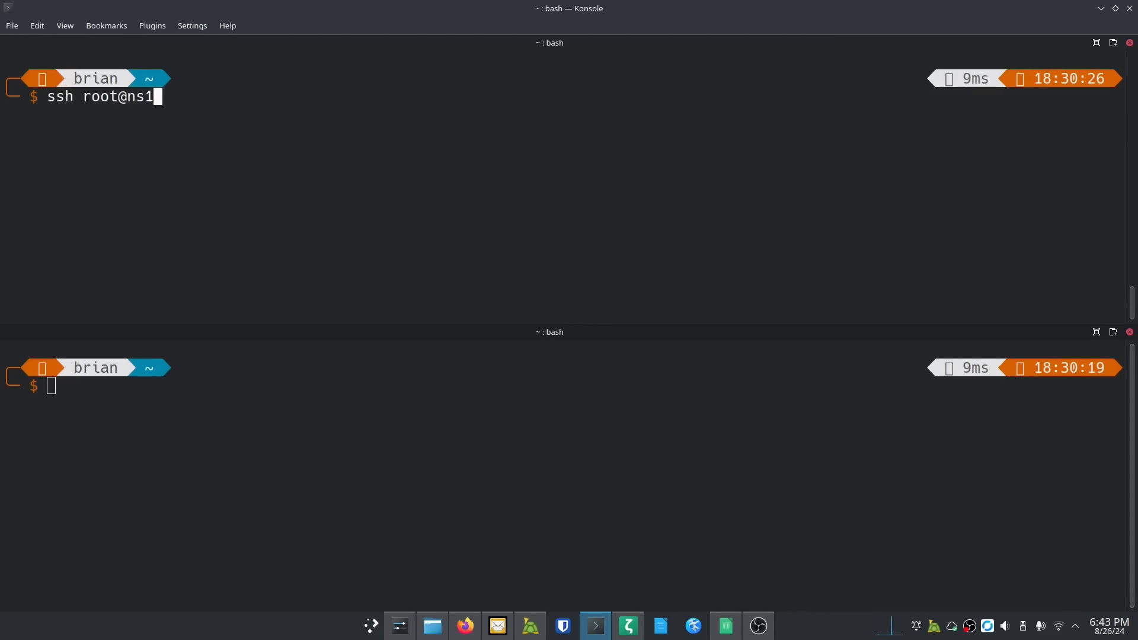
key(BackSpace)
key(BackSpace)
key(BackSpace)
text(146.190.74.142)
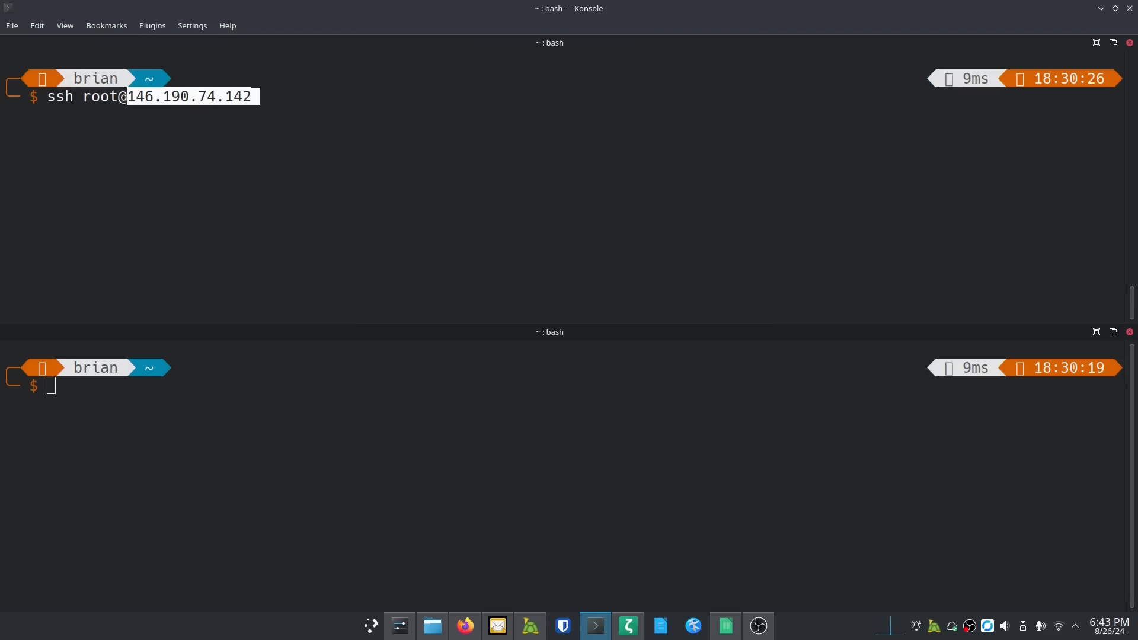
key(Return)
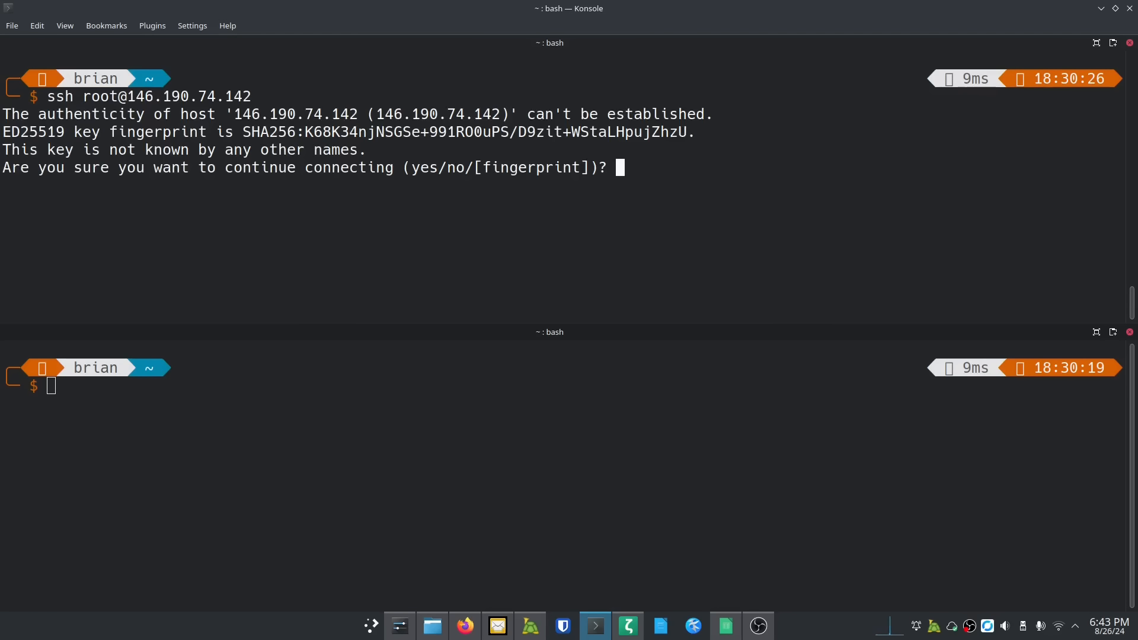
text(yes)
key(Return)
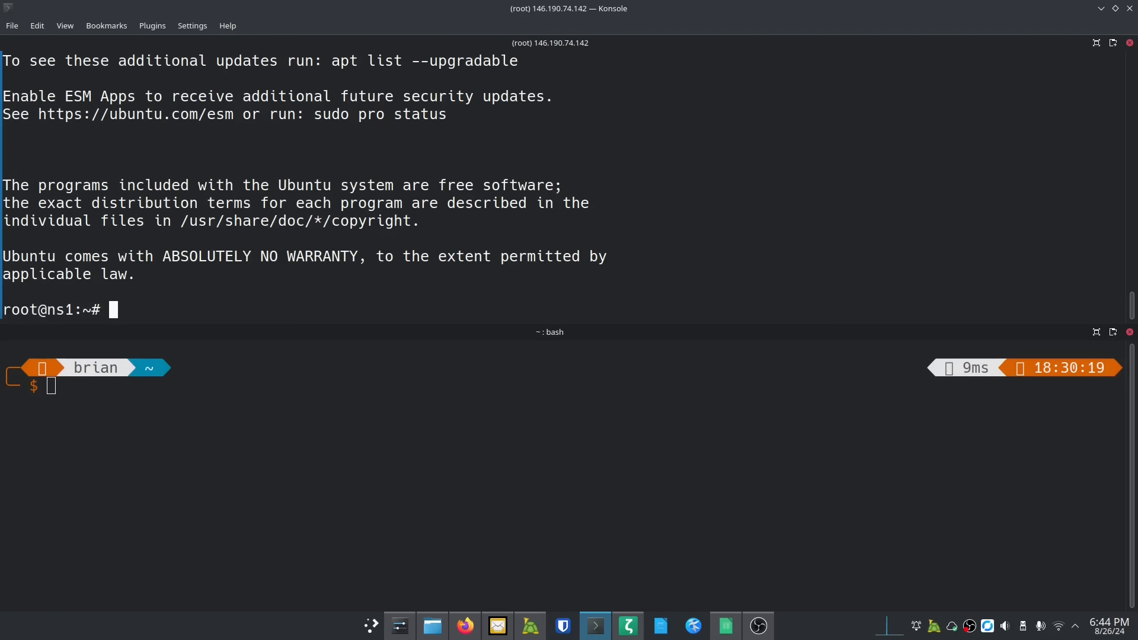
key(ctrl+l)
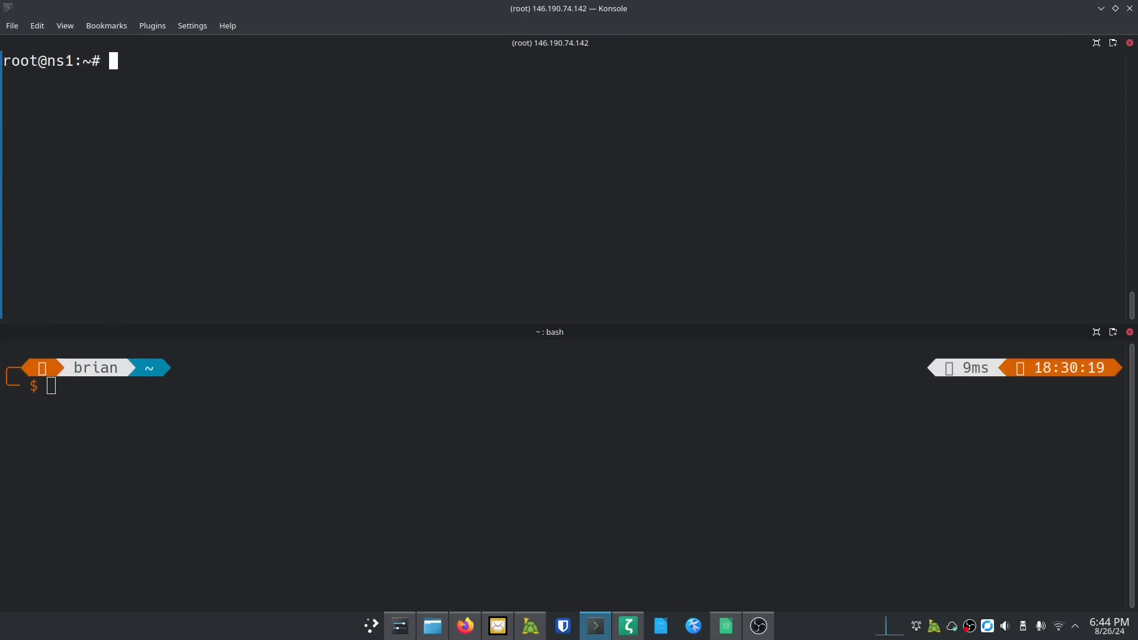
Step: In the second Konsole pane, SSH as root into ns2 at 64.227.104.53, trusting its host key
click(465, 625)
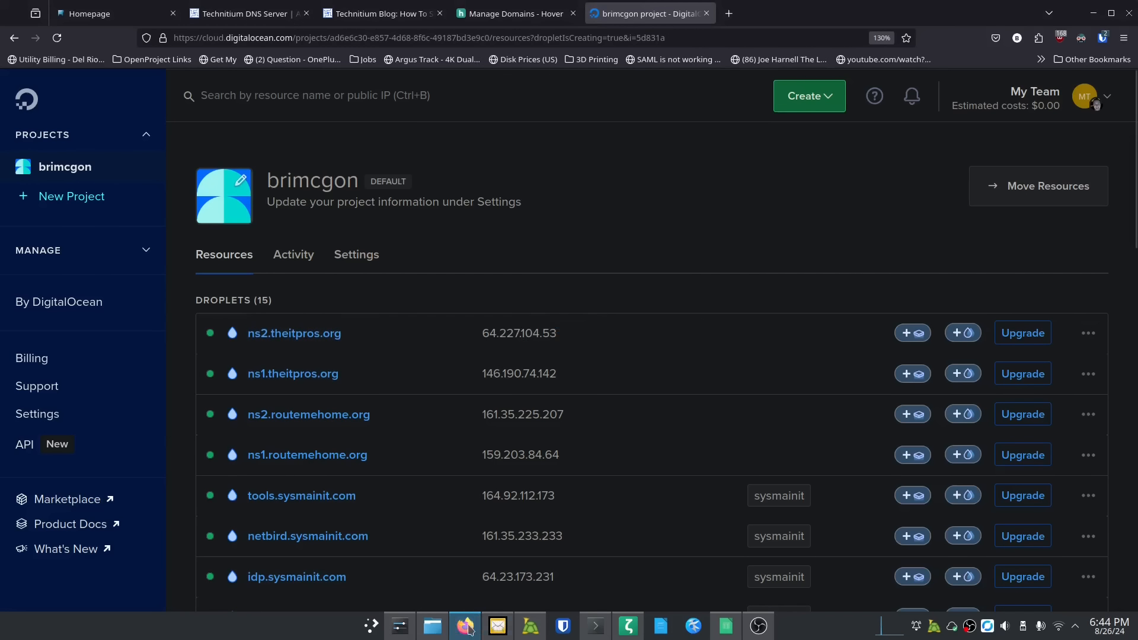
mouse_move(468, 628)
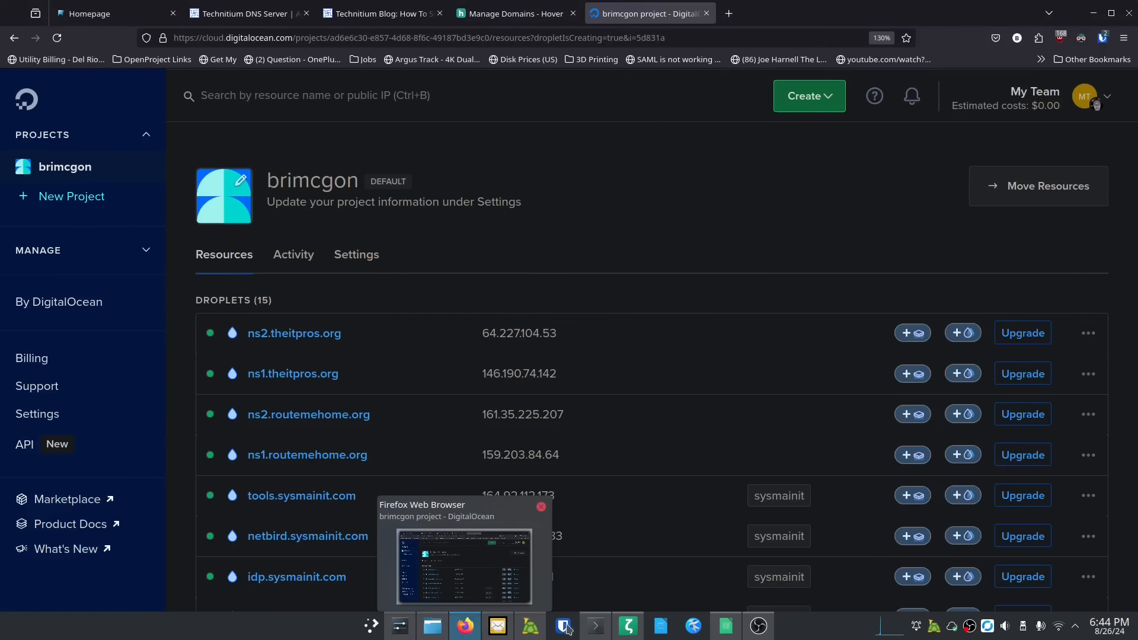
click(594, 626)
drag(279, 388, 277, 406)
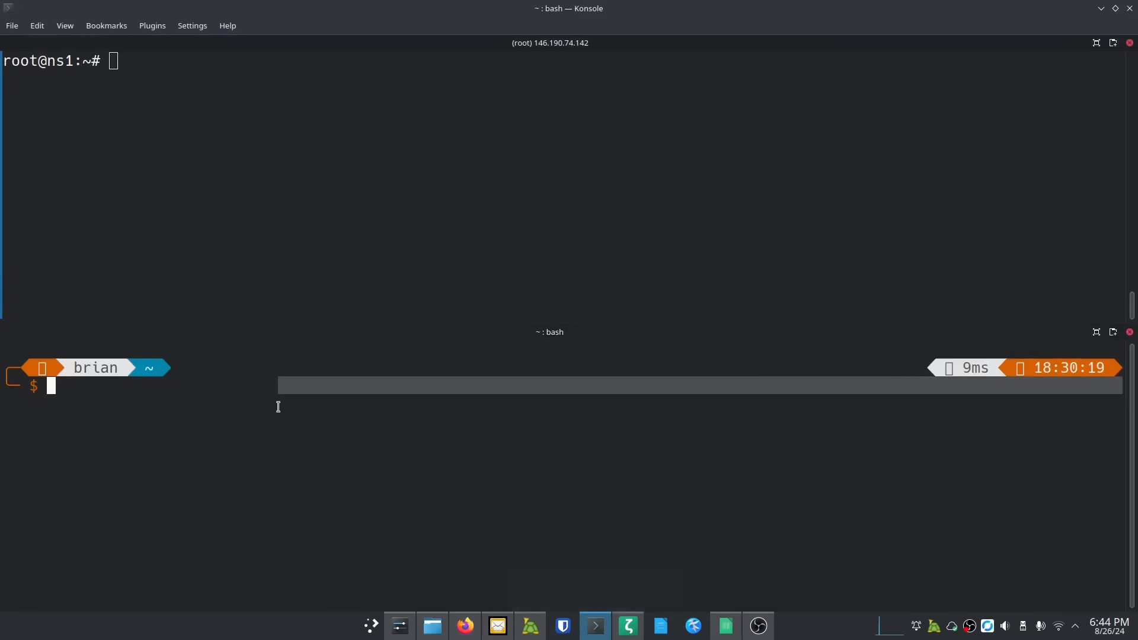
text(ssh root@)
text(64.227.104.53)
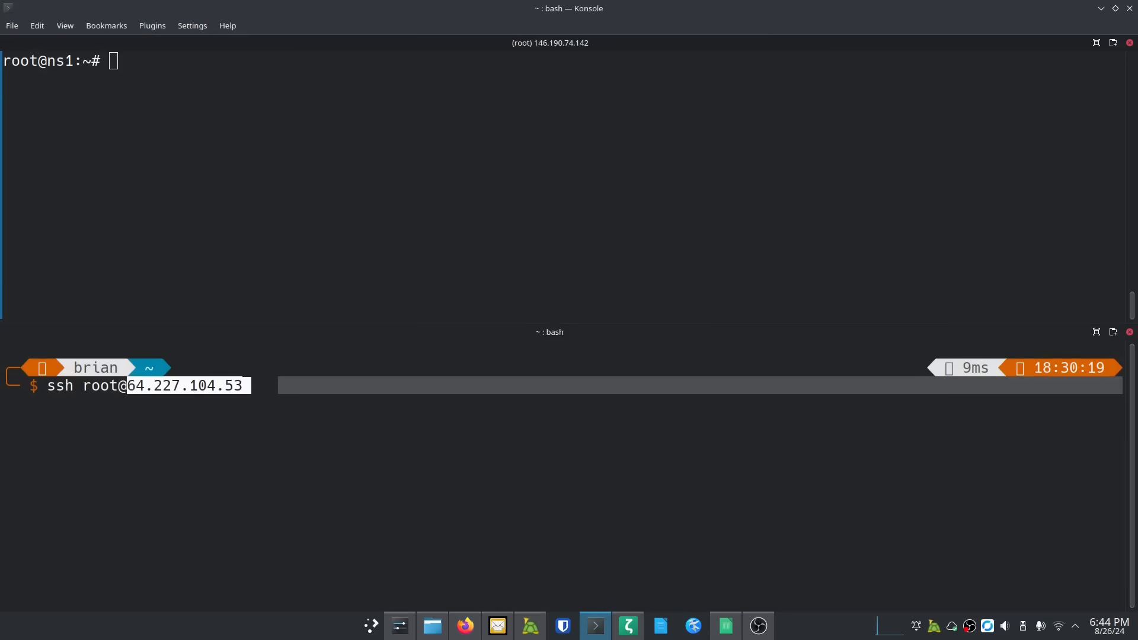
key(Return)
text(yes)
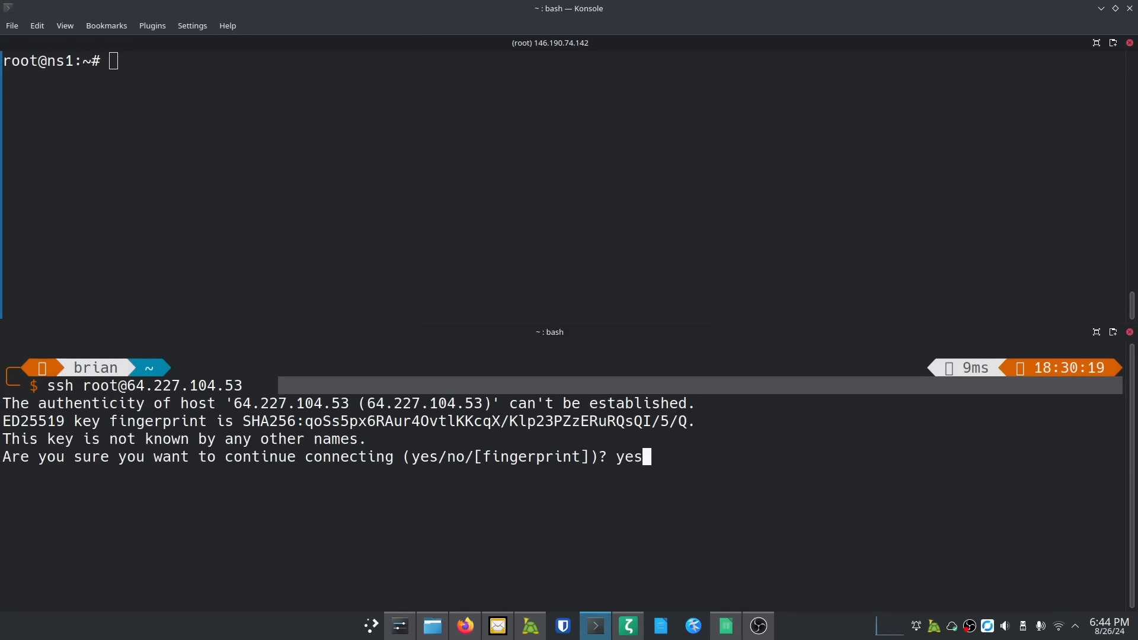
key(Return)
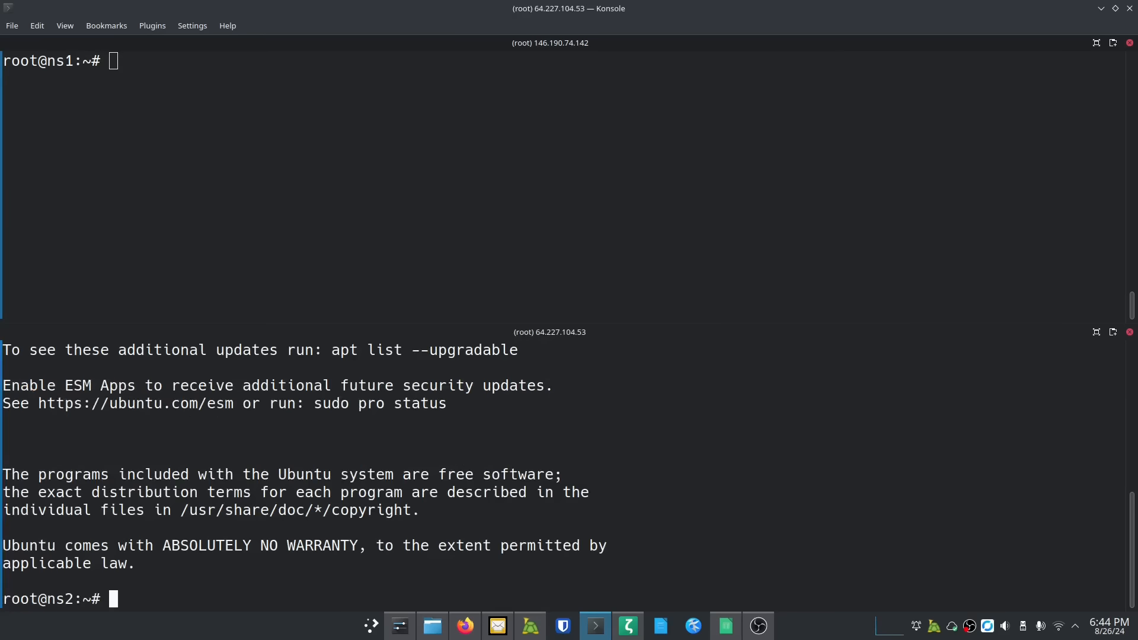
key(ctrl+l)
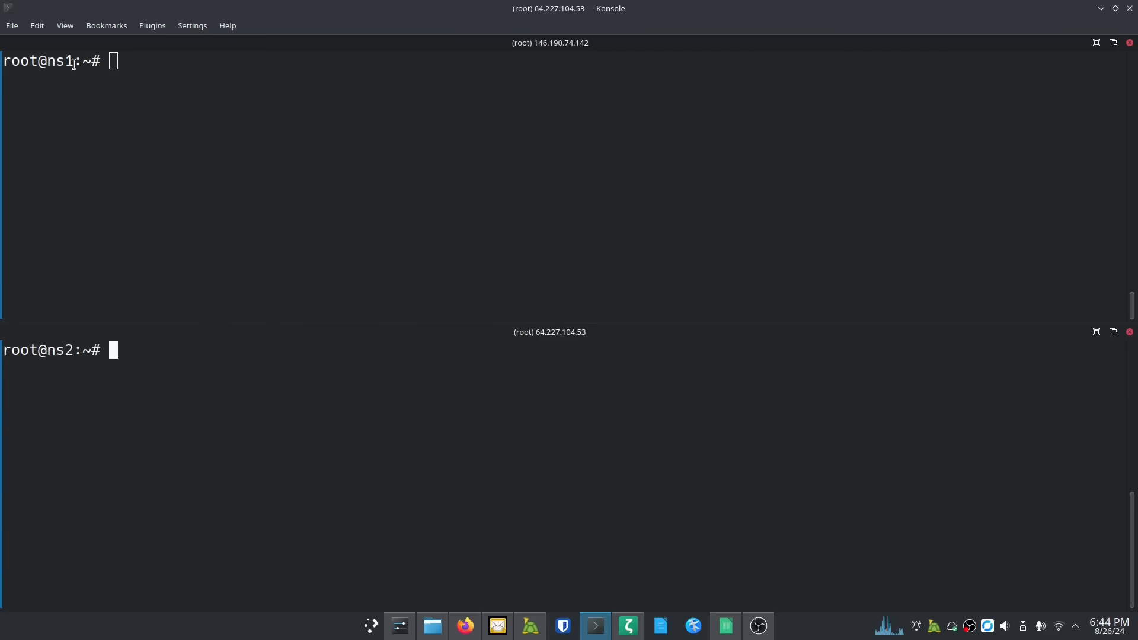
Step: Run 'apt update && apt upgrade -y' on ns1 and type the same command at ns2's prompt
click(161, 162)
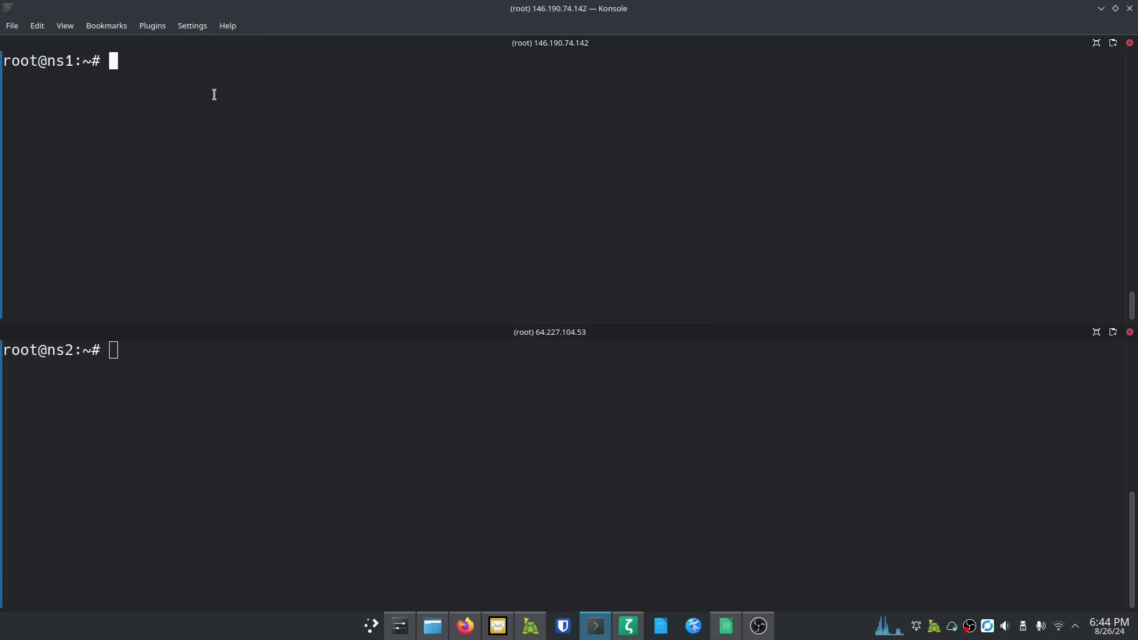
text(apt up)
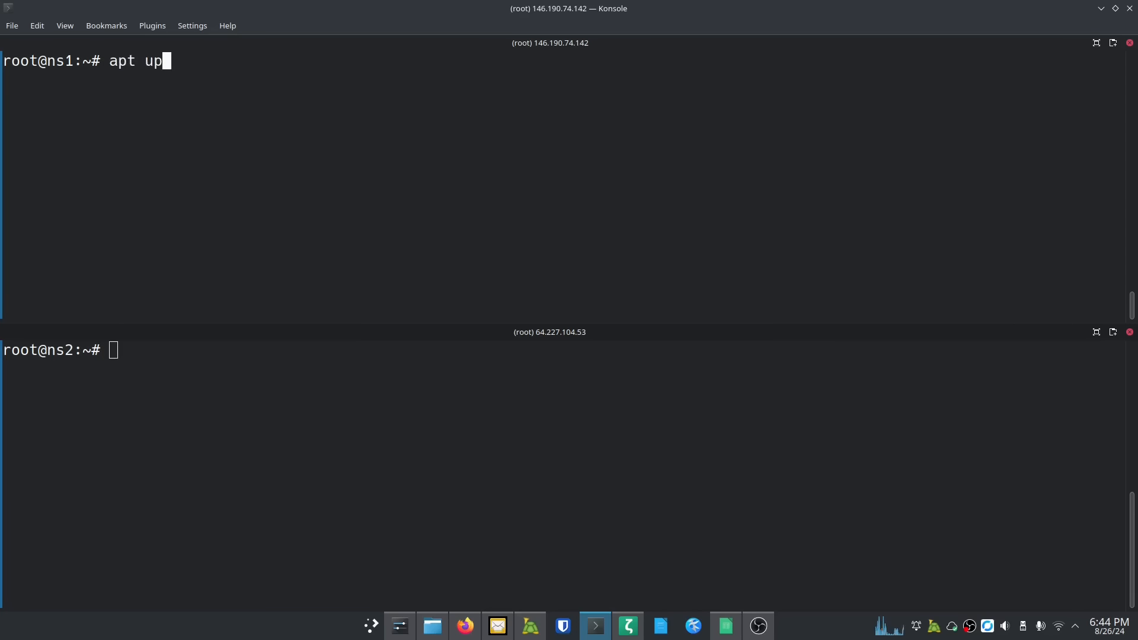
text(date && ap)
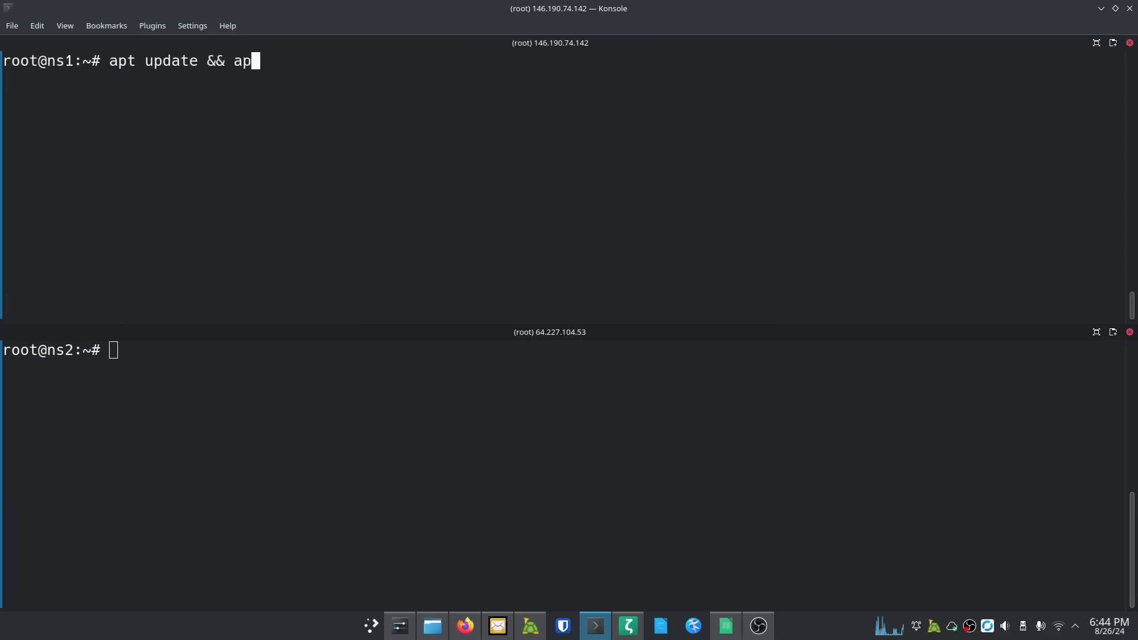
text(t upgrade -y)
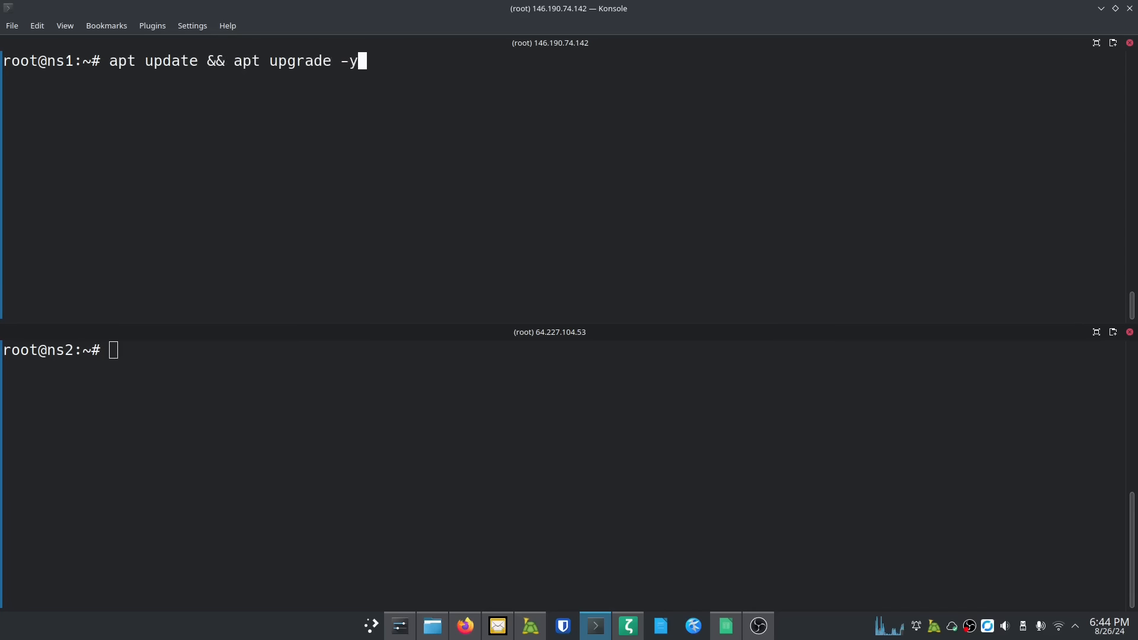
key(Return)
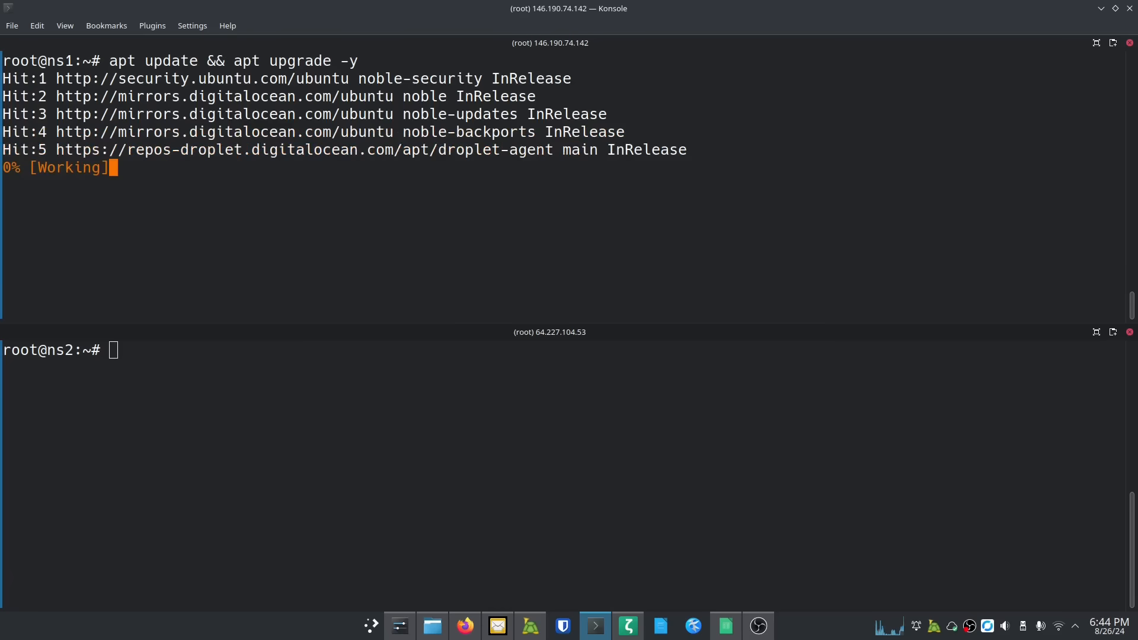
click(186, 344)
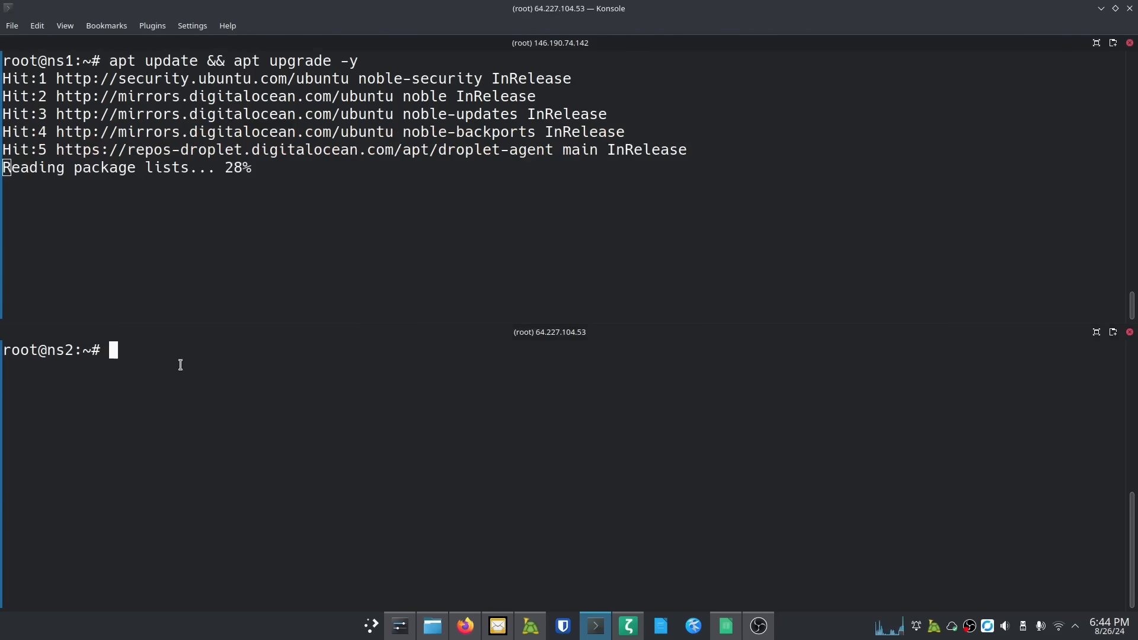
text(a)
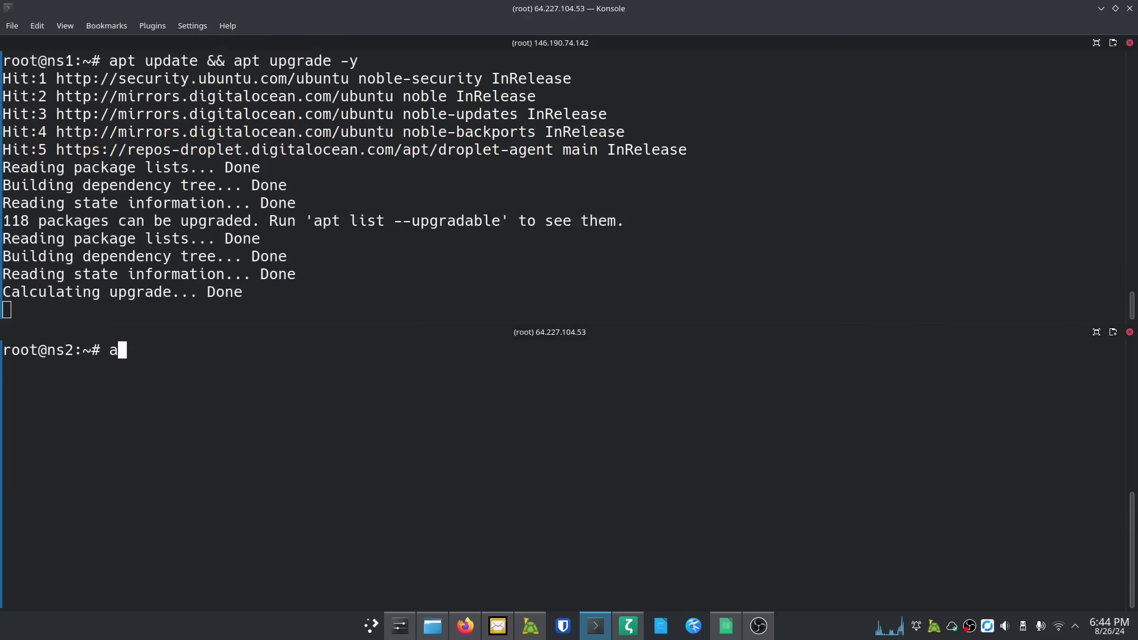
text(pt update )
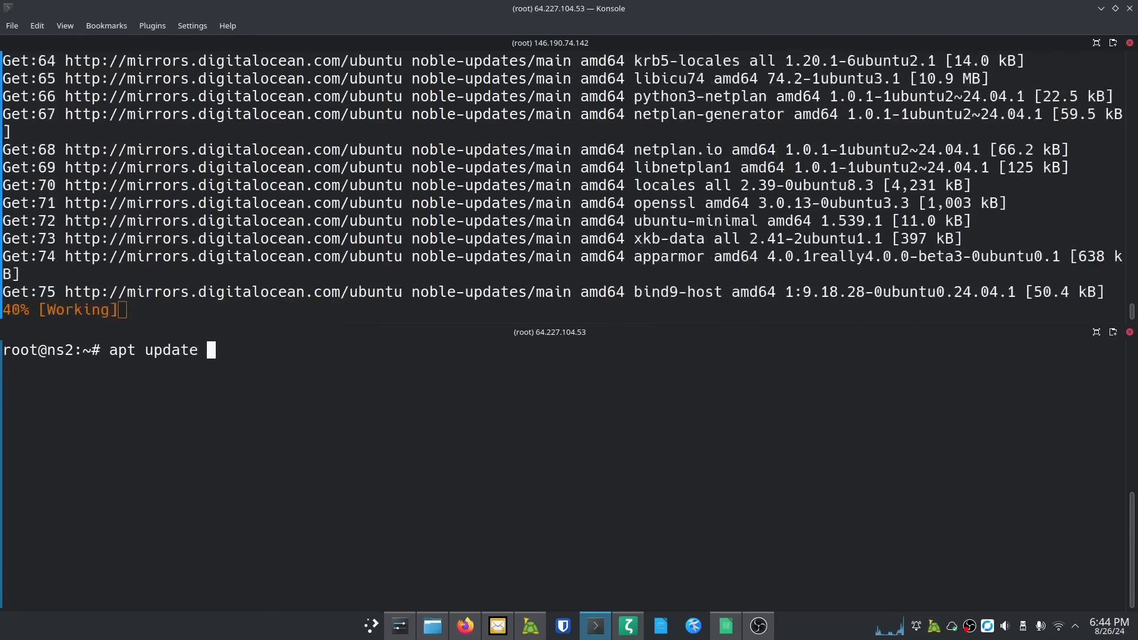
text(&& apt up)
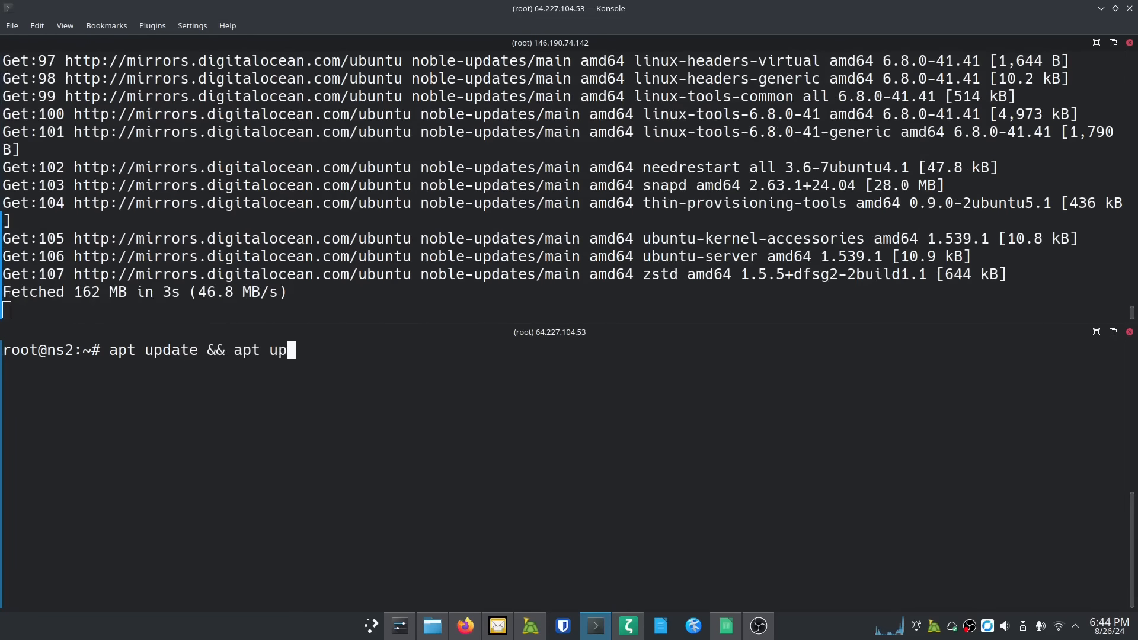
text(grade -y)
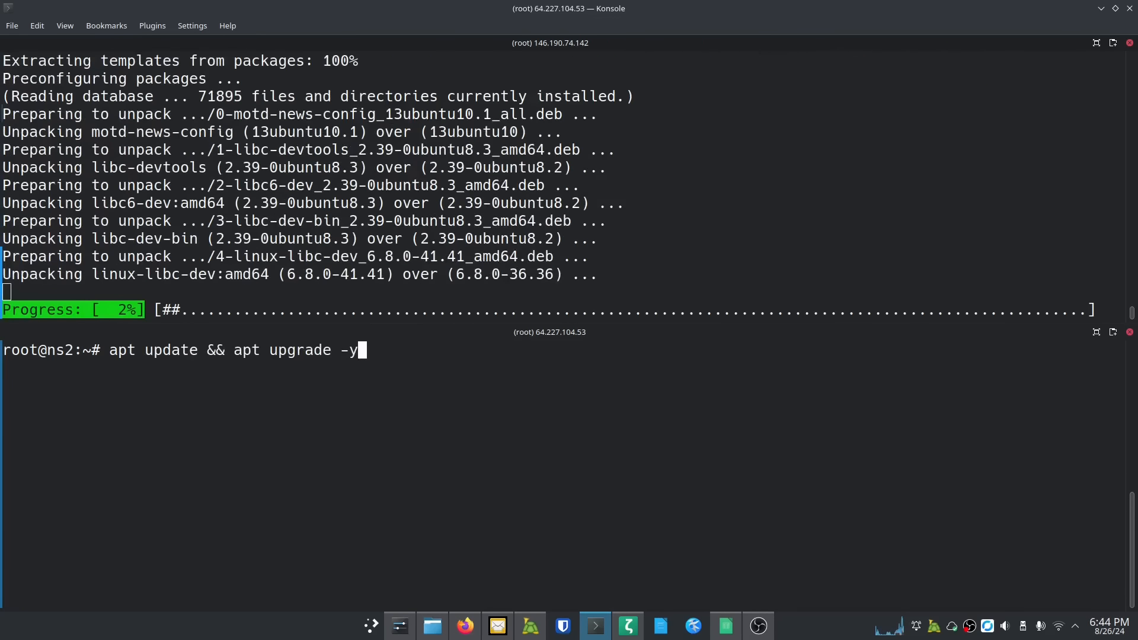
Step: Run the upgrade on ns2, accept the openssh-server notice, and clear the finished output
key(Return)
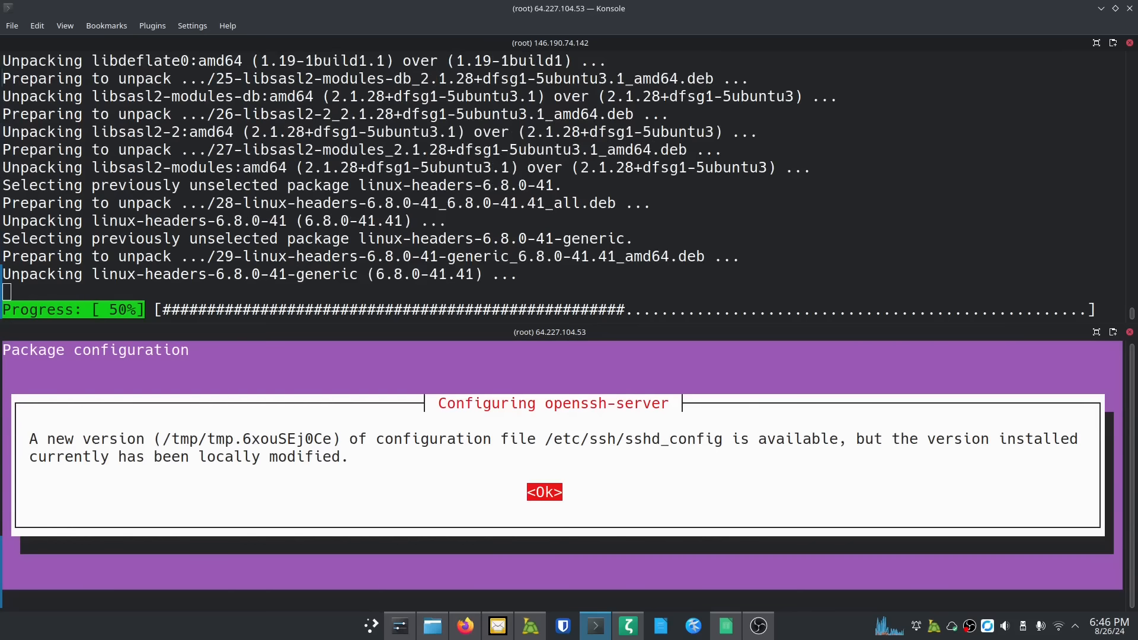
key(Return)
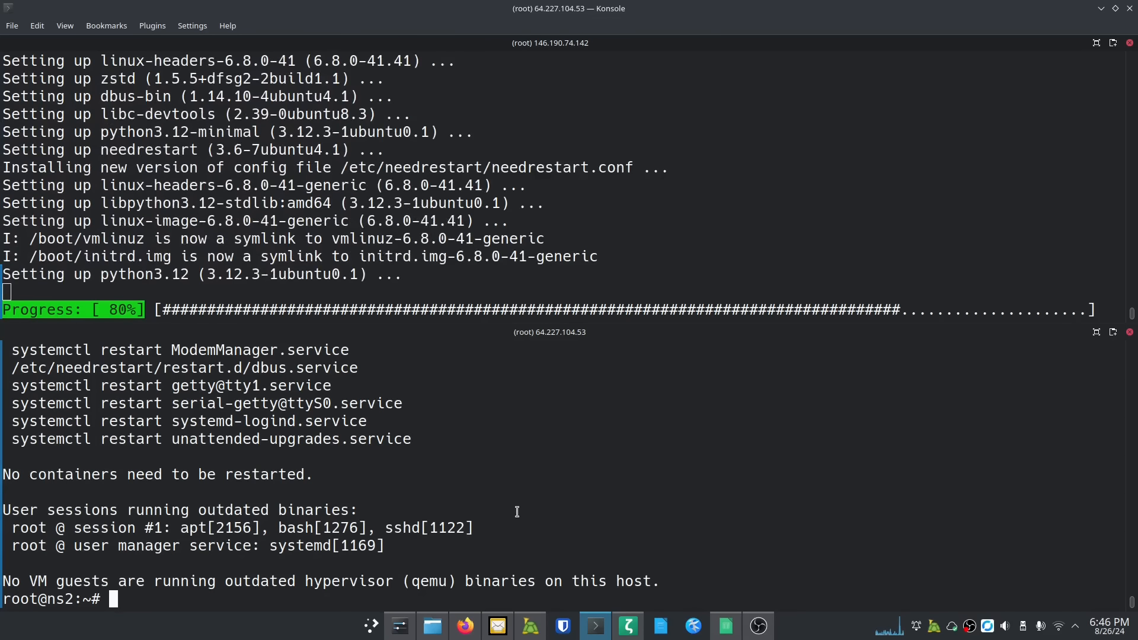
key(ctrl+l)
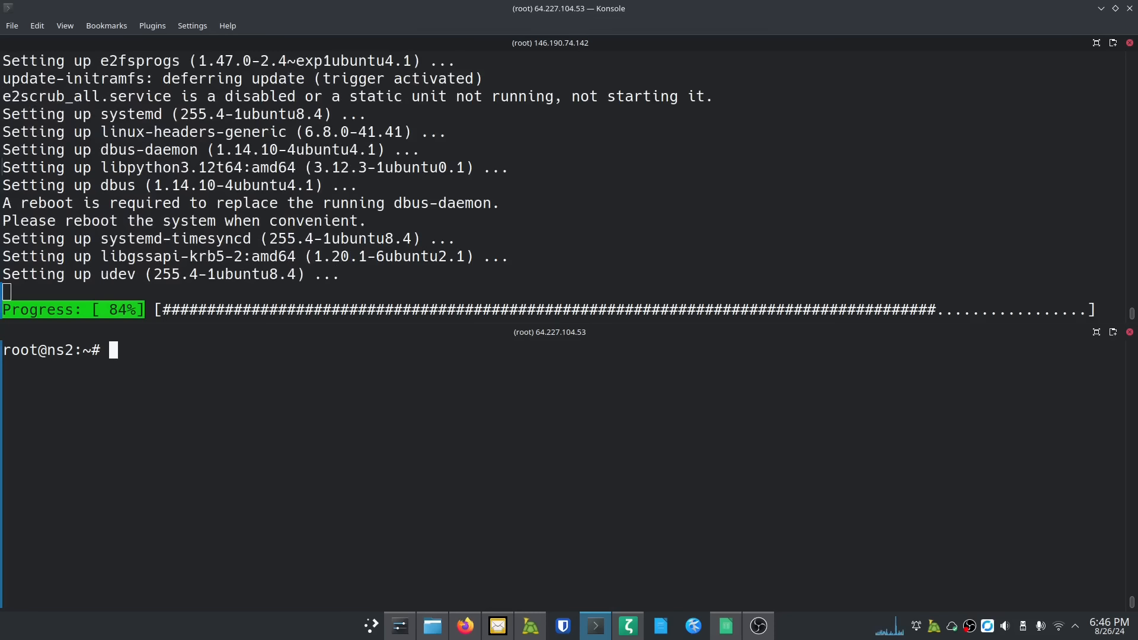
Step: On ns2, create the new user with adduser, set its password, and leave the details blank
text(adduse)
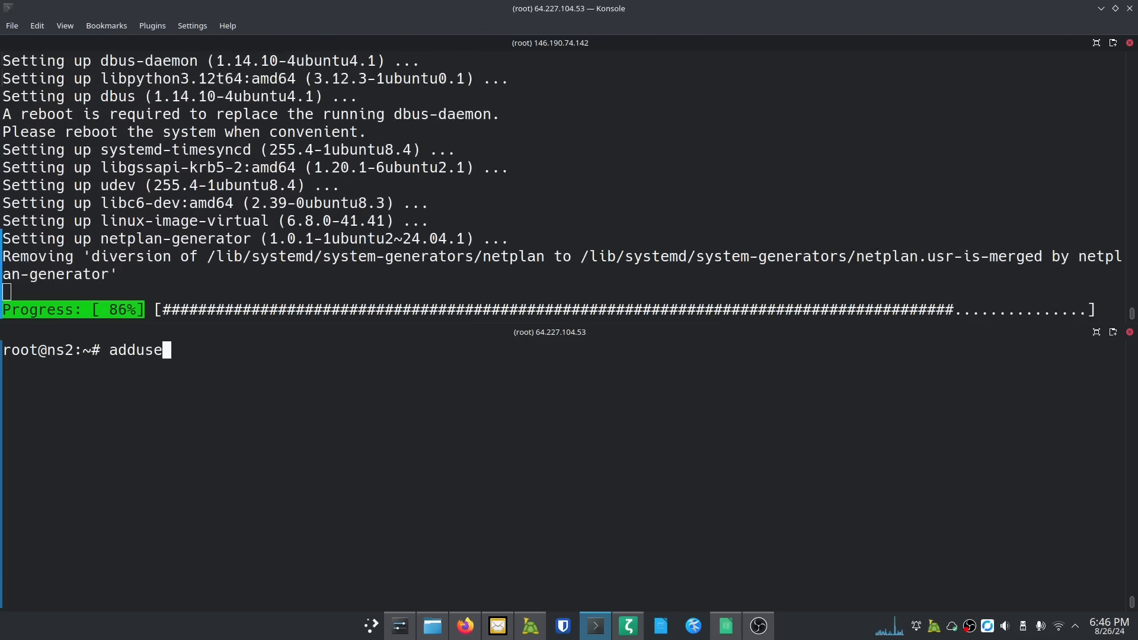
text(r brian)
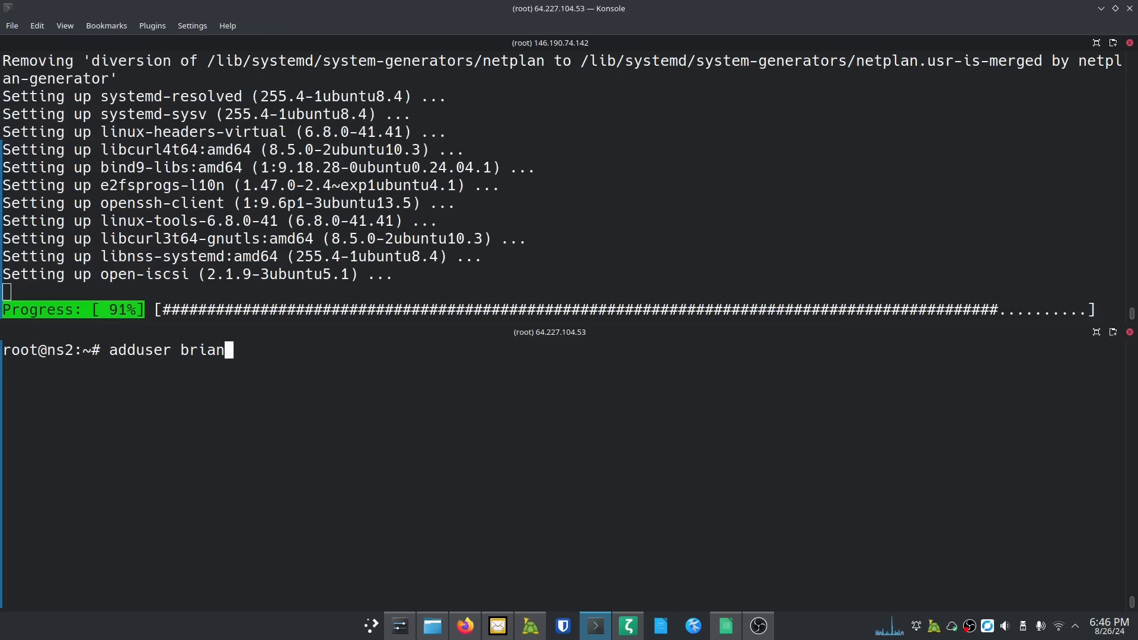
key(Return)
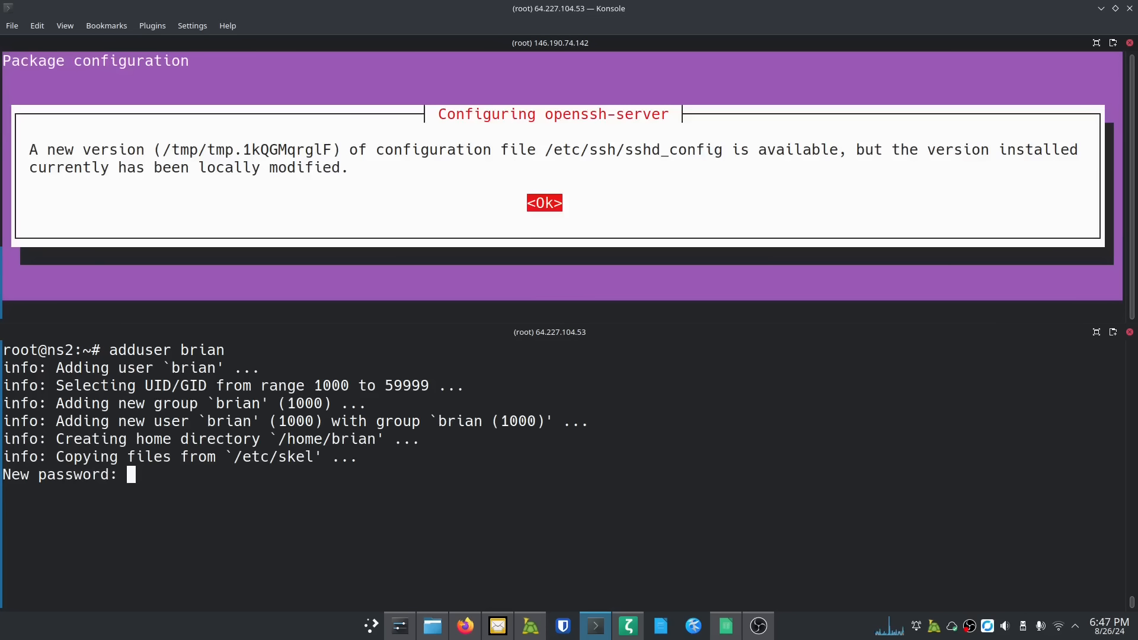
key(Return)
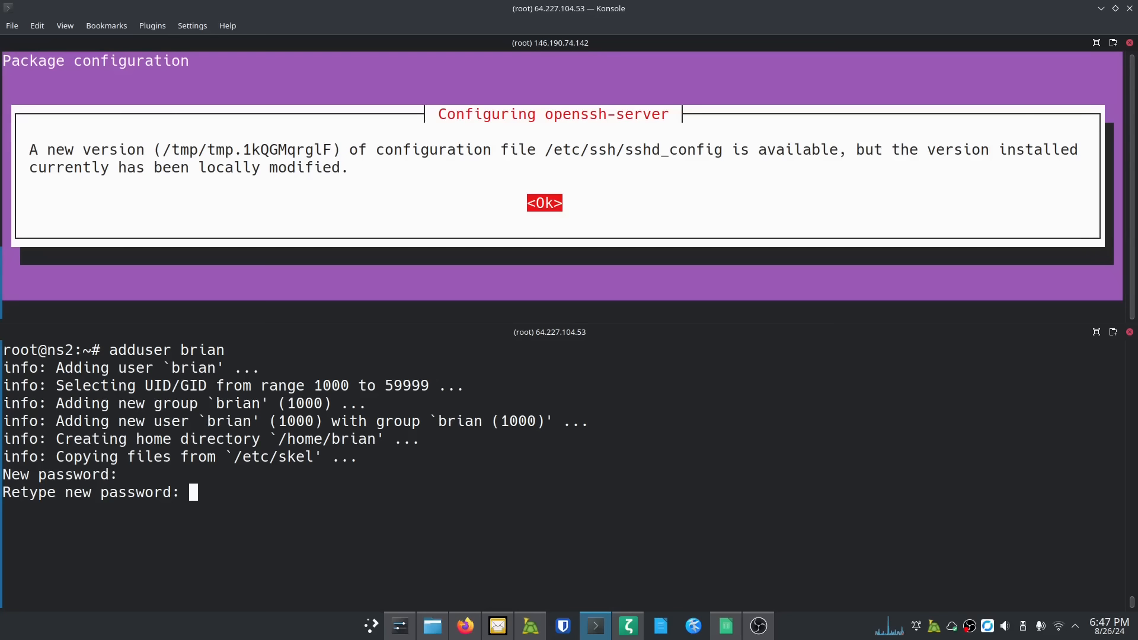
key(Return)
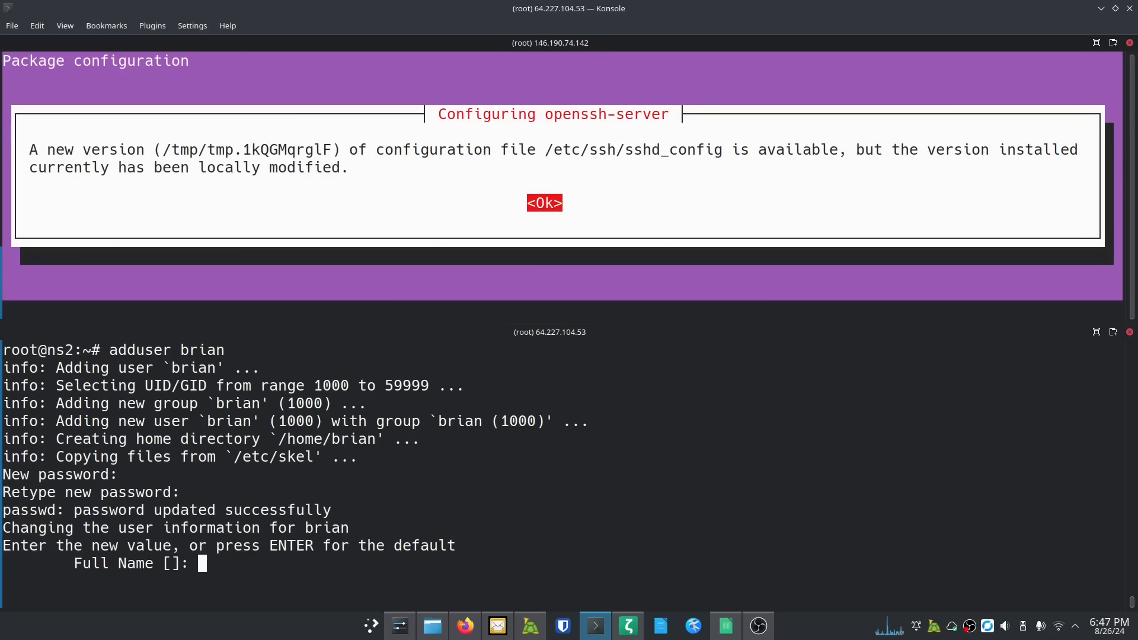
key(Return)
key(Return)
key(Return)
key(Return)
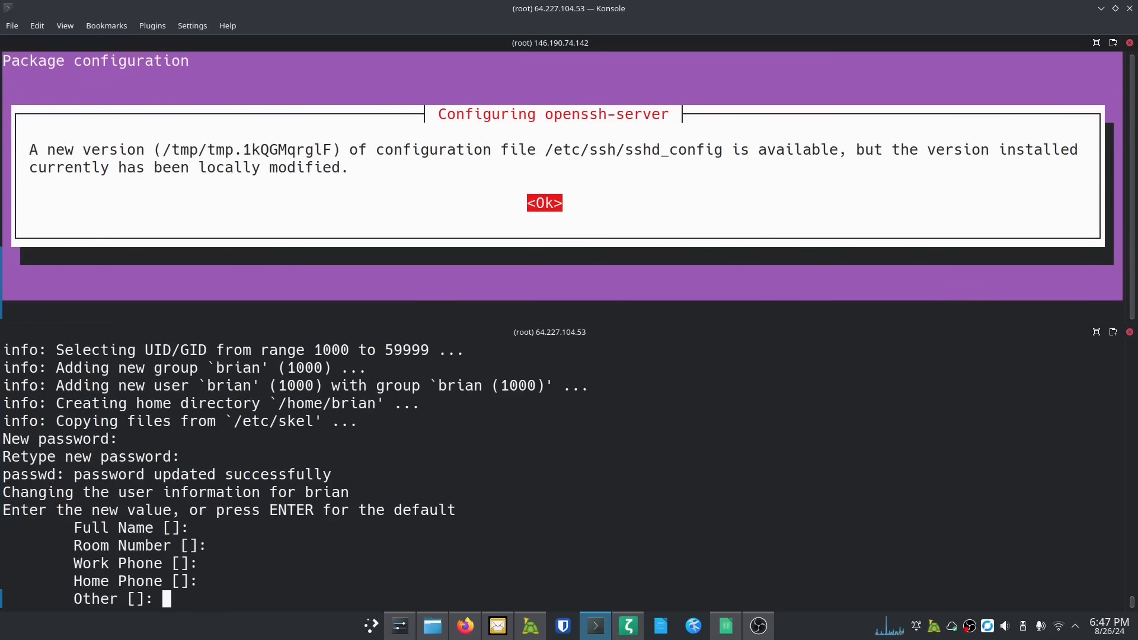
key(Return)
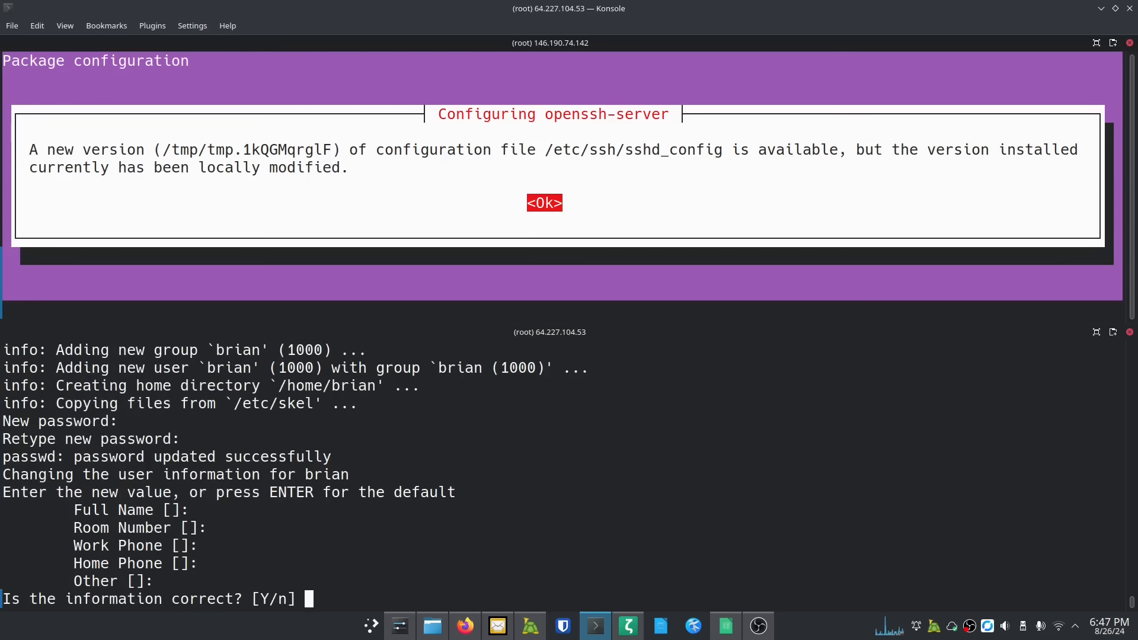
text(Y)
key(Return)
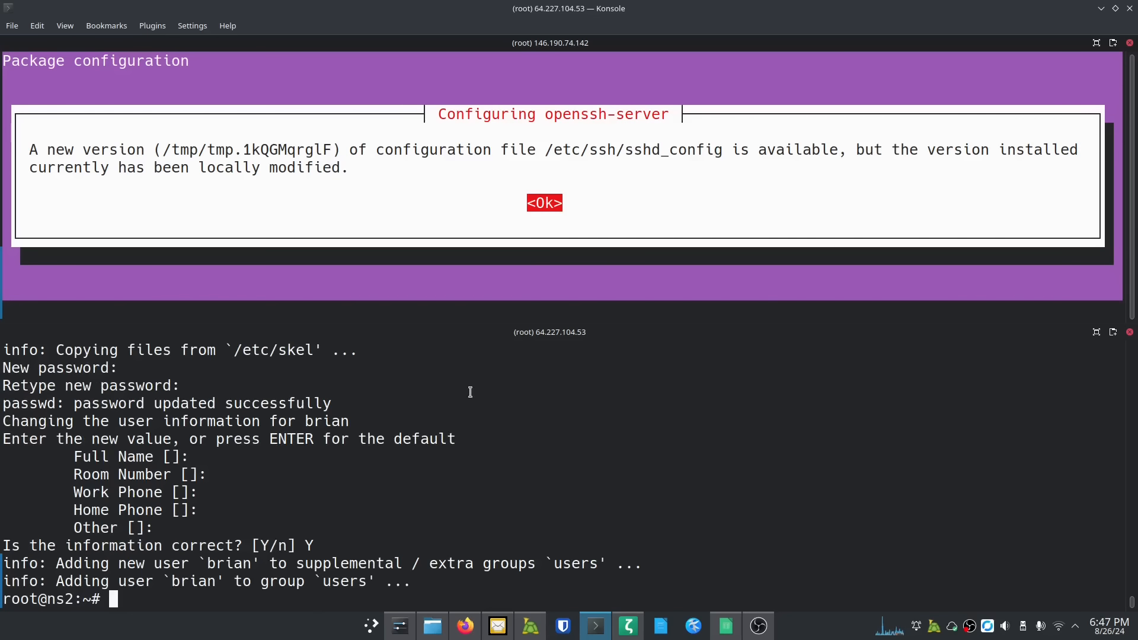
Step: Keep ns1's locally modified sshd_config during its upgrade, then clear the ns2 pane
click(620, 214)
key(Return)
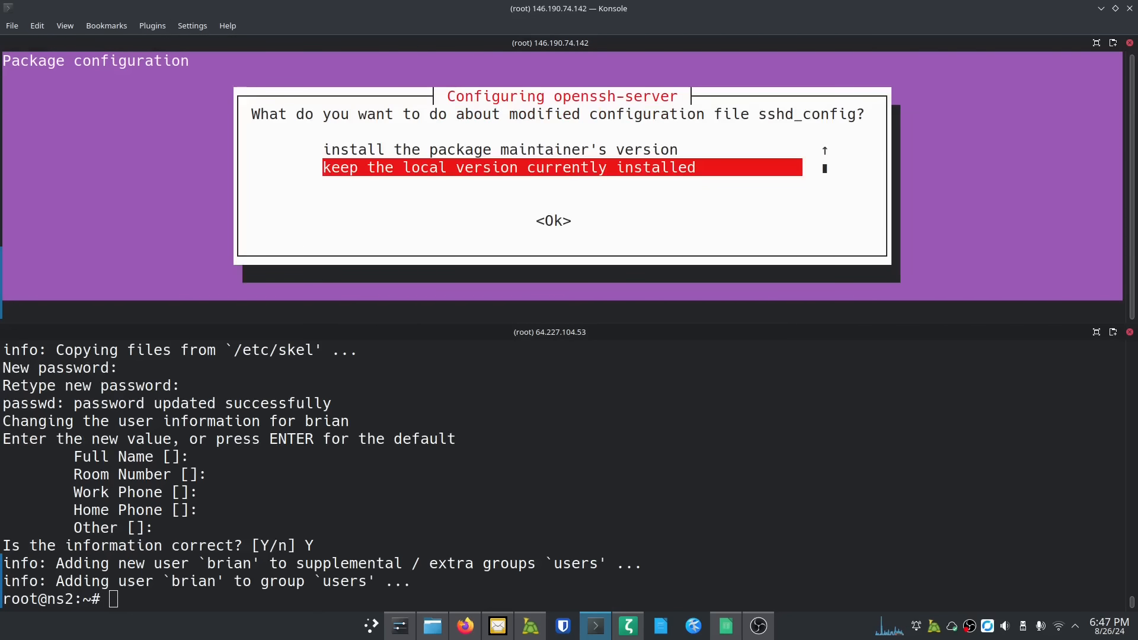
key(Tab)
key(Return)
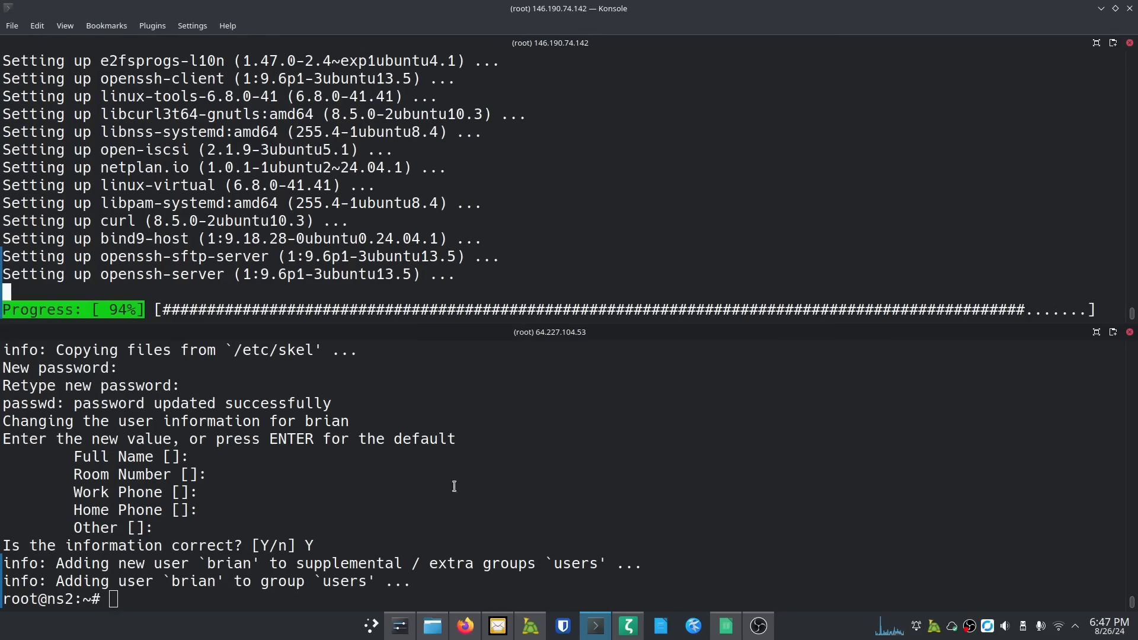
click(219, 576)
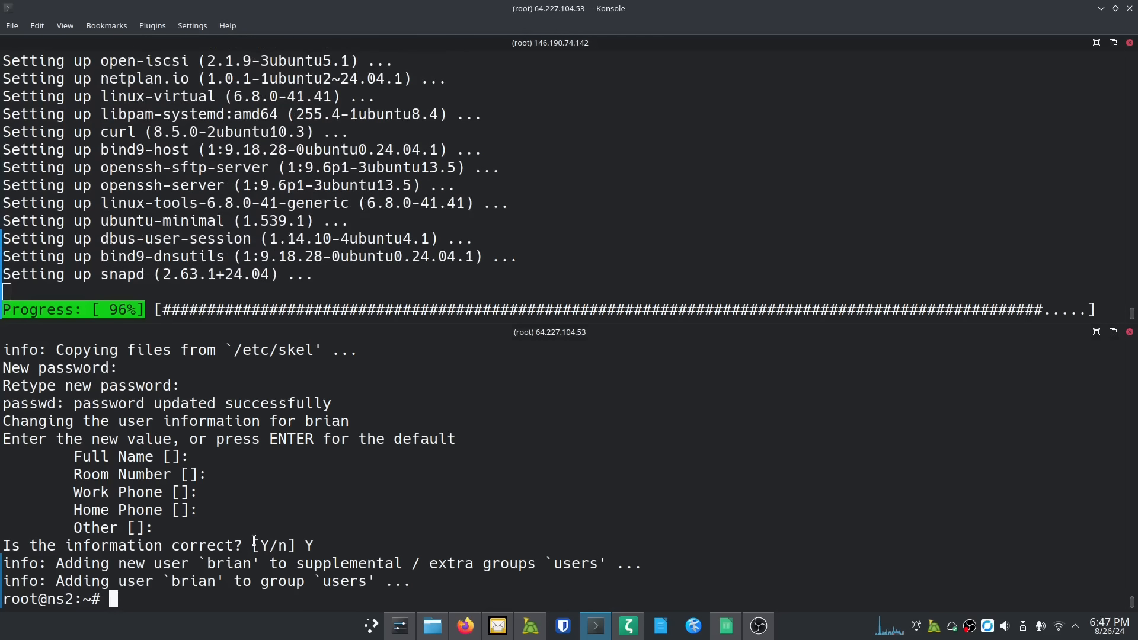
key(ctrl+l)
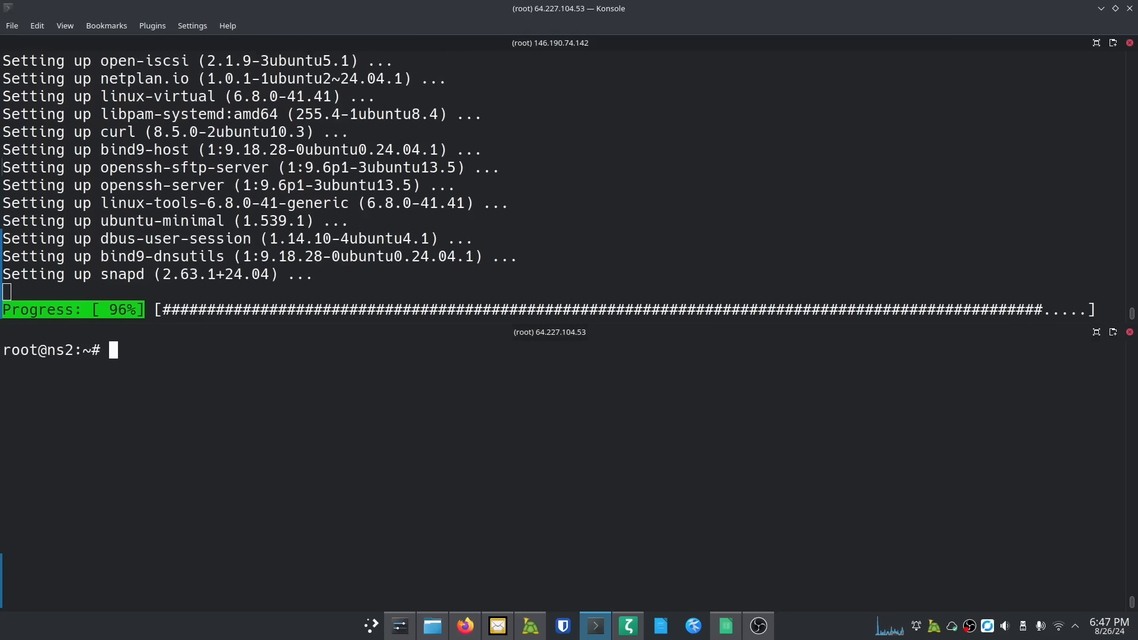
Step: On ns2, add the new user to the sudo group and copy root's .ssh folder into their home
text(userm)
text(od )
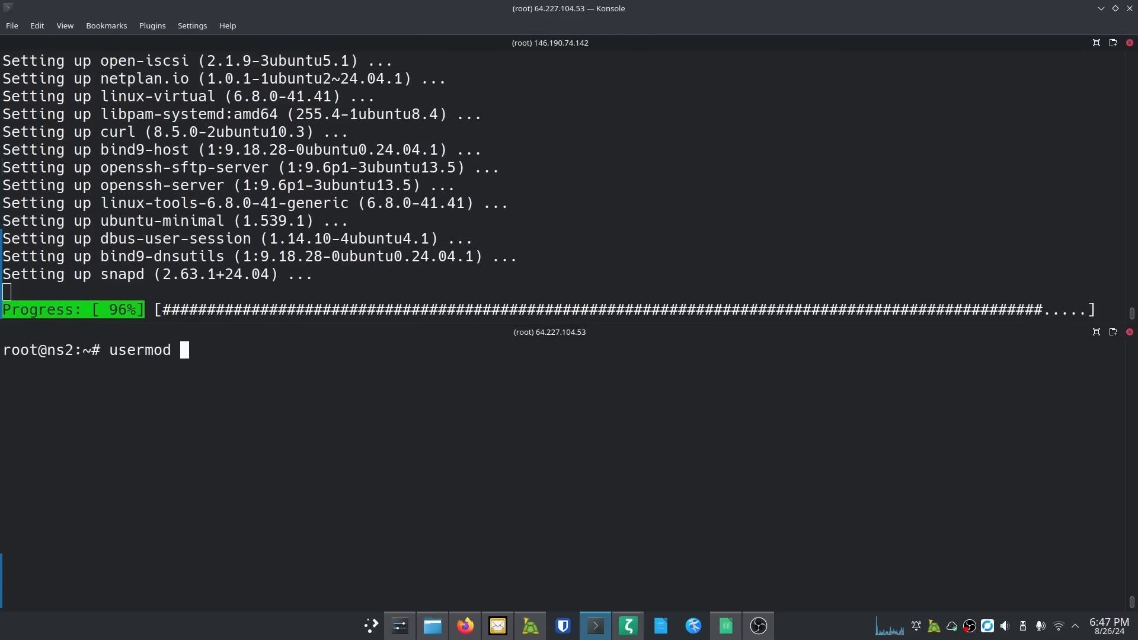
text(-aG sudo brian)
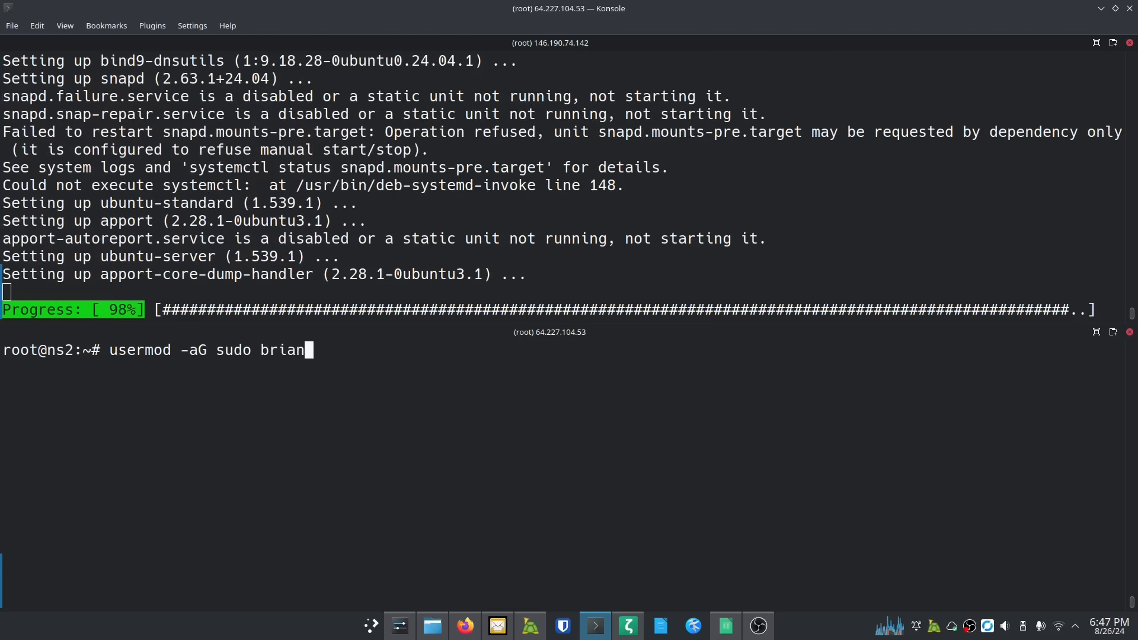
key(Return)
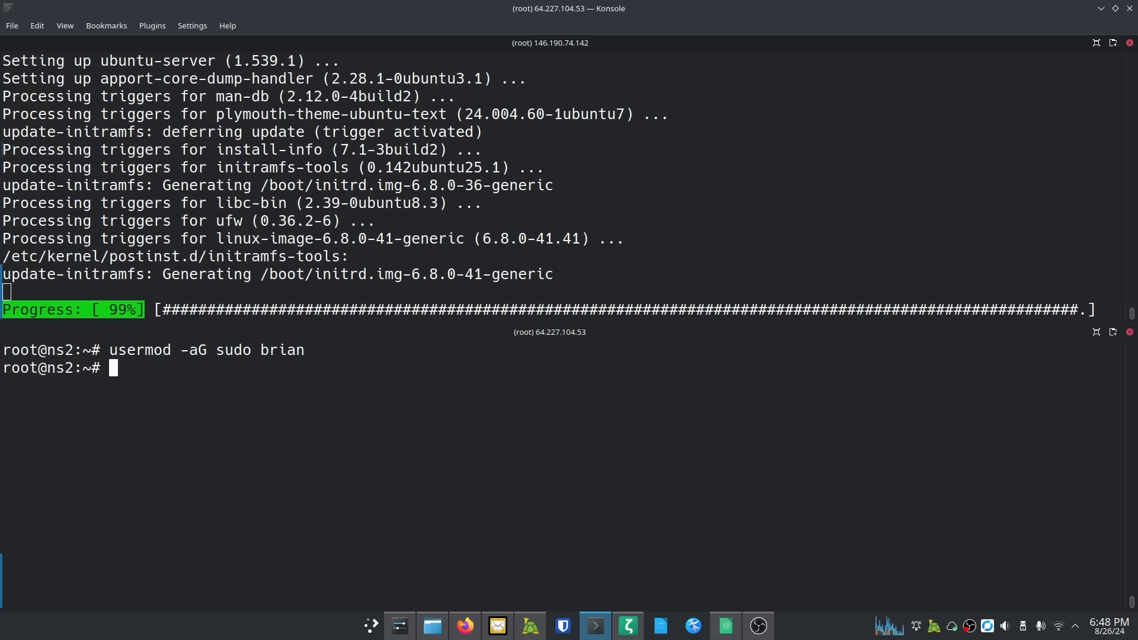
text(cp )
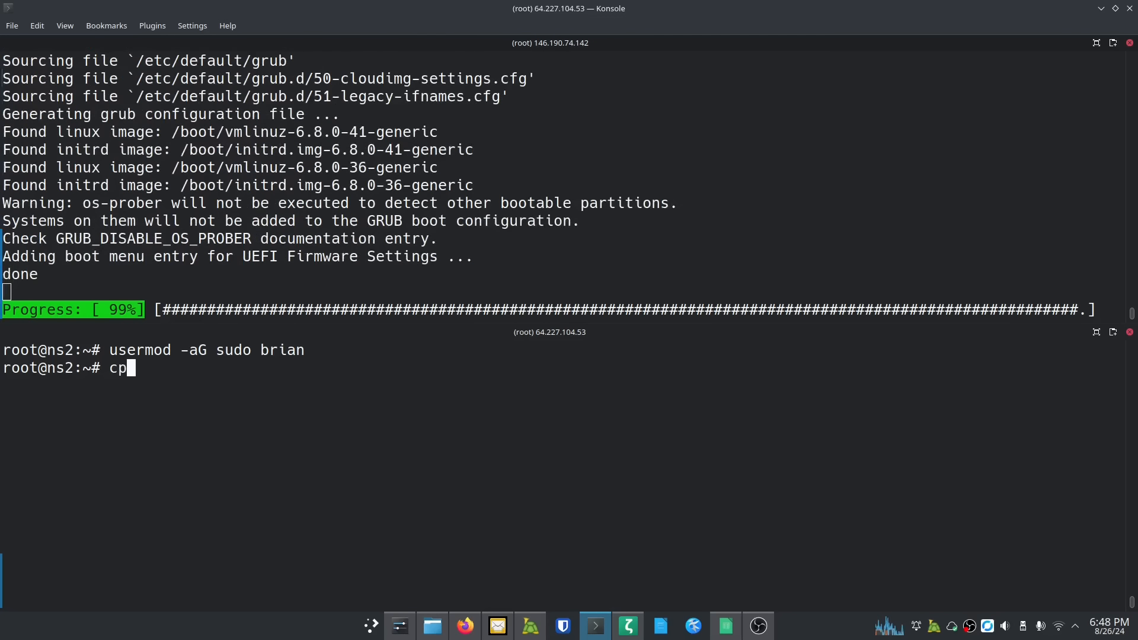
text(-r )
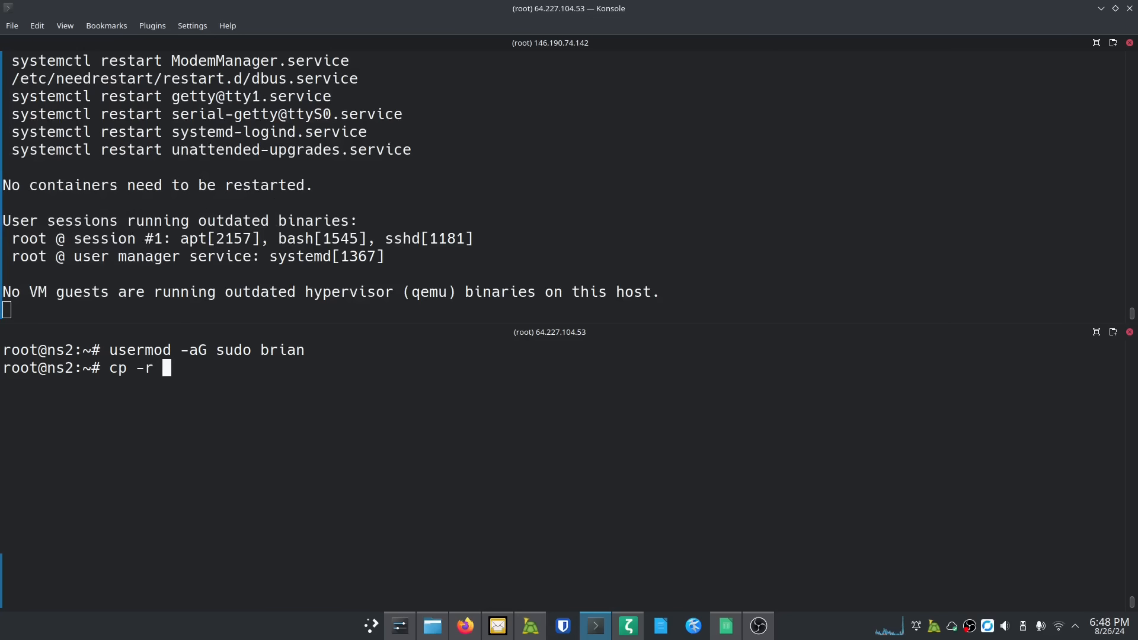
text(.ssh)
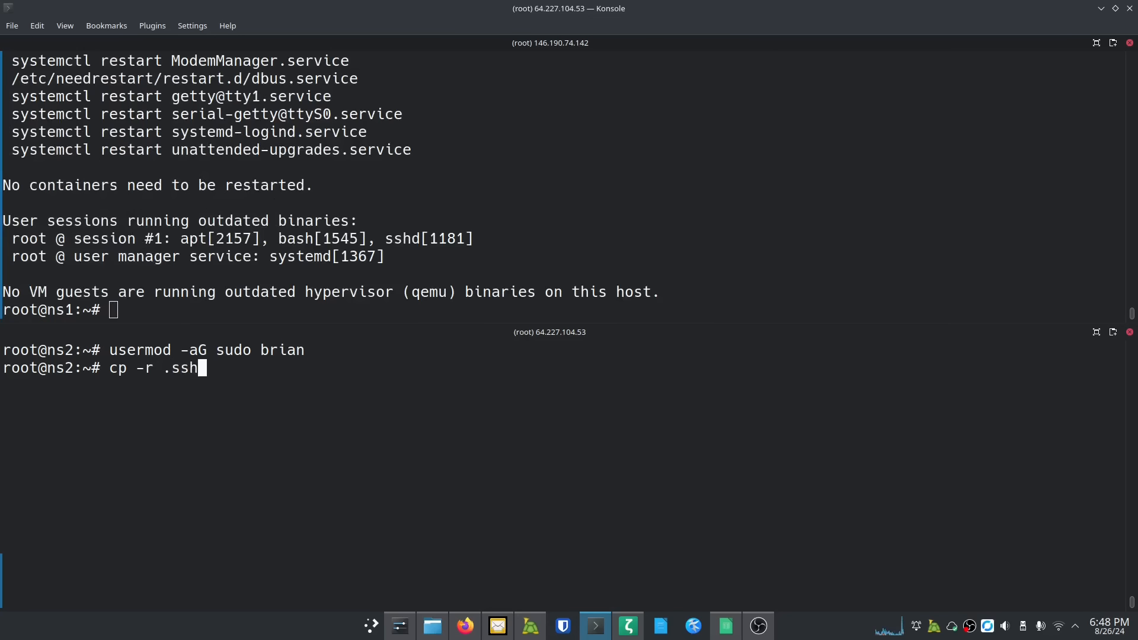
text( /home/brian/)
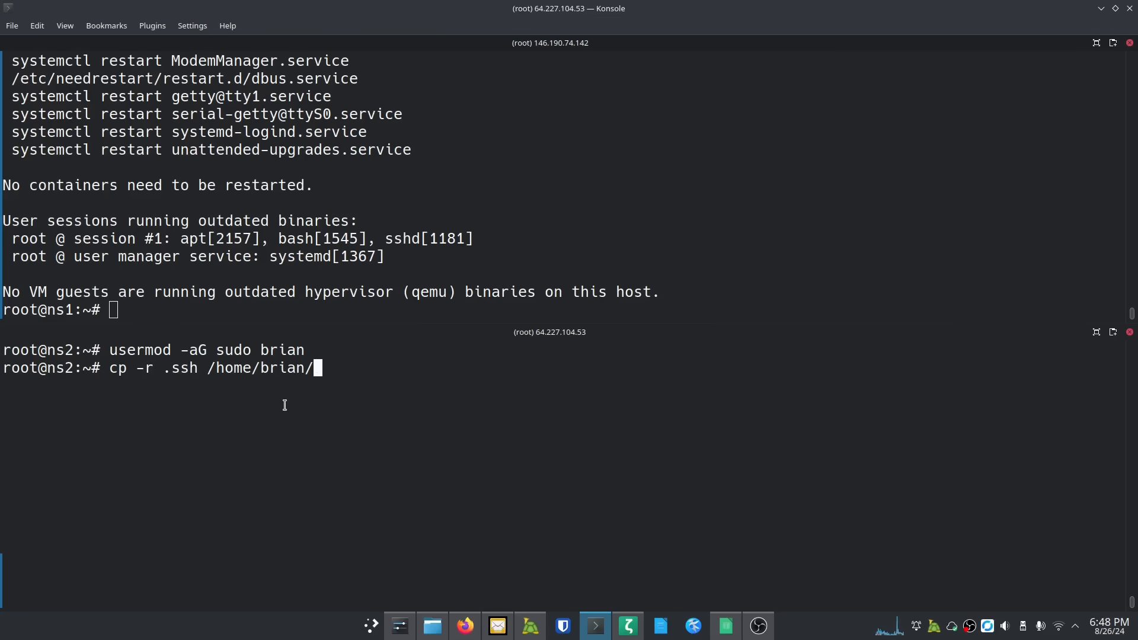
key(Return)
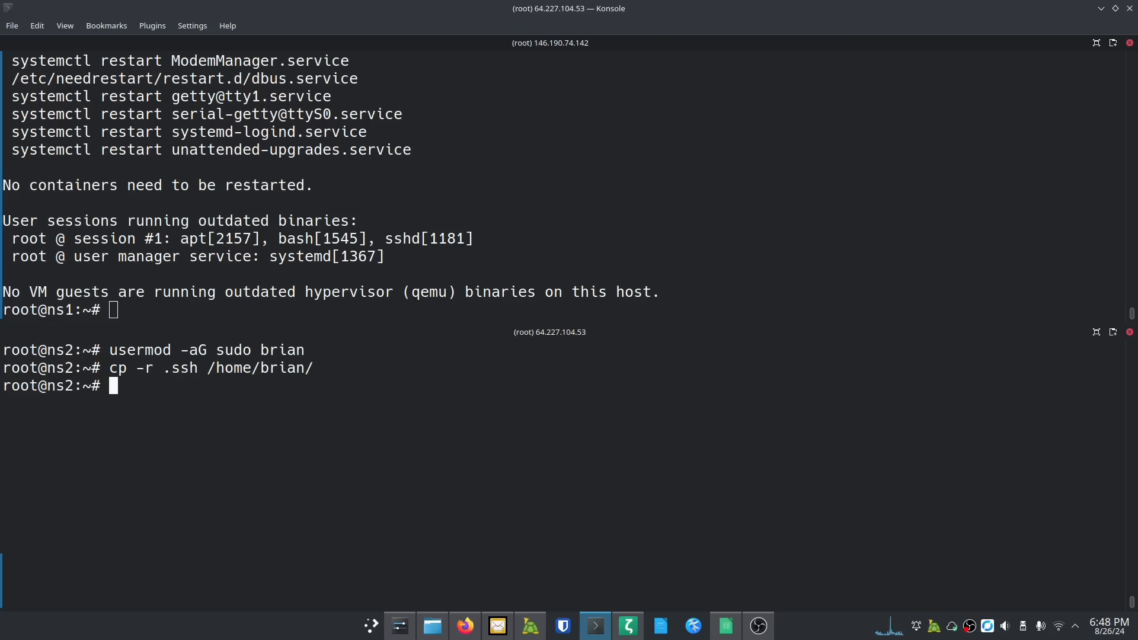
Step: Make the new user owner of their home folder with chown -R, then reboot ns2
text(chown -)
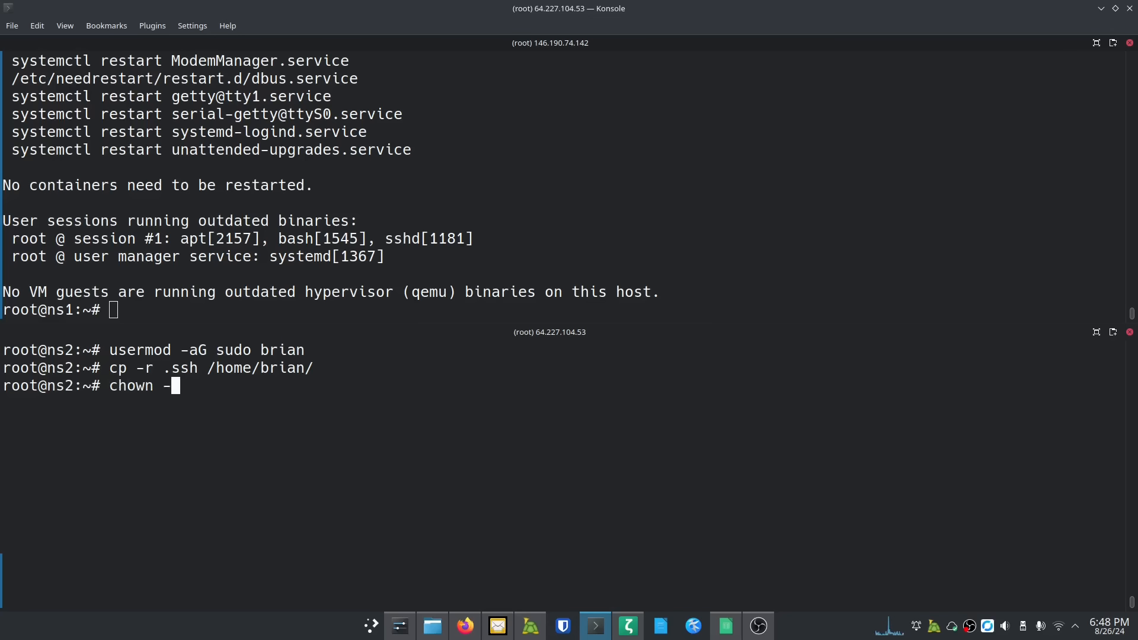
text(R brian)
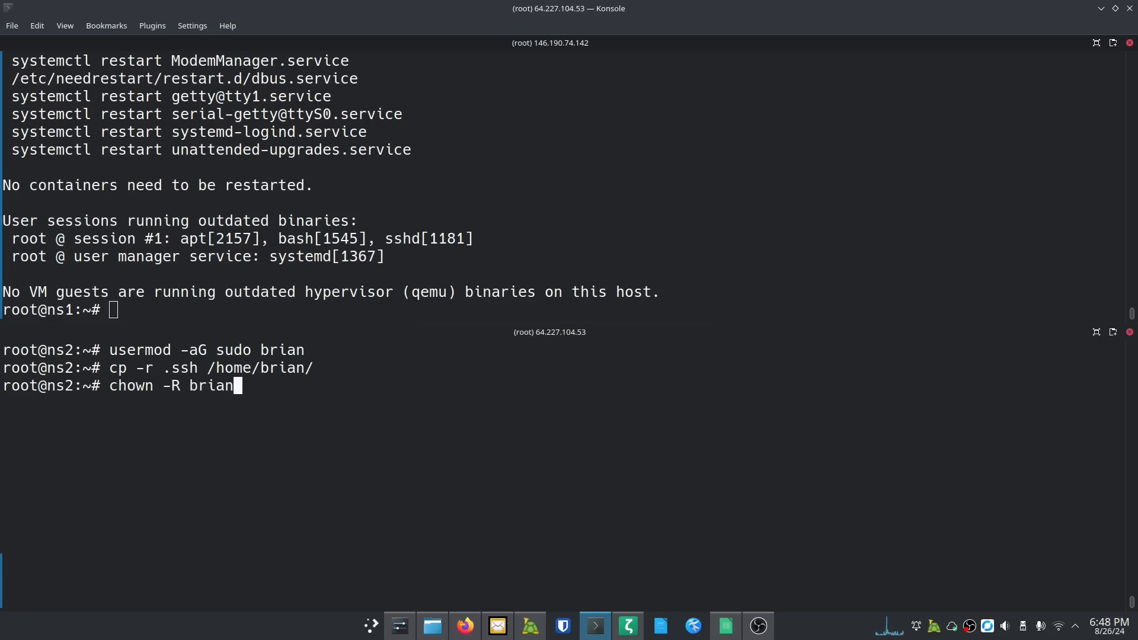
text(:brian)
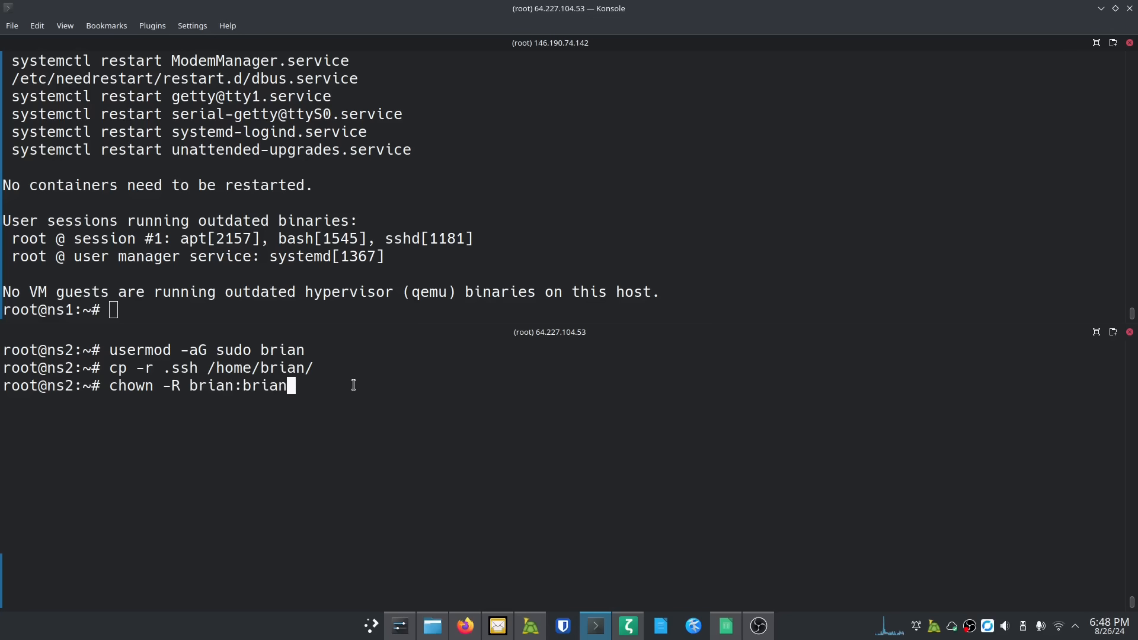
text(/home/brian)
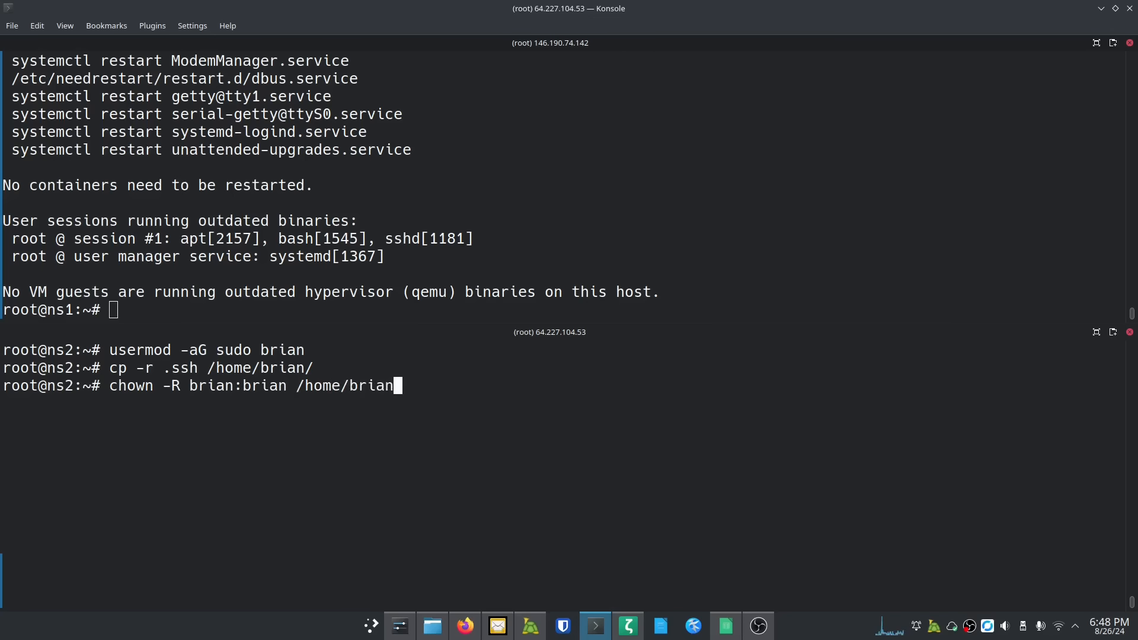
key(Return)
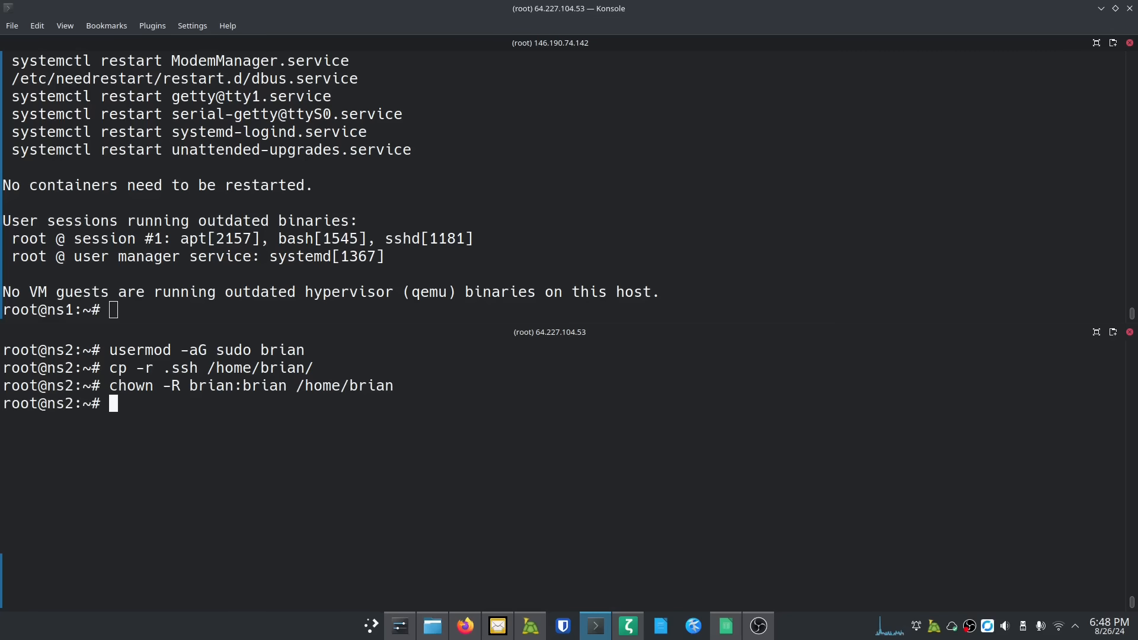
text(sudo reboot)
key(Return)
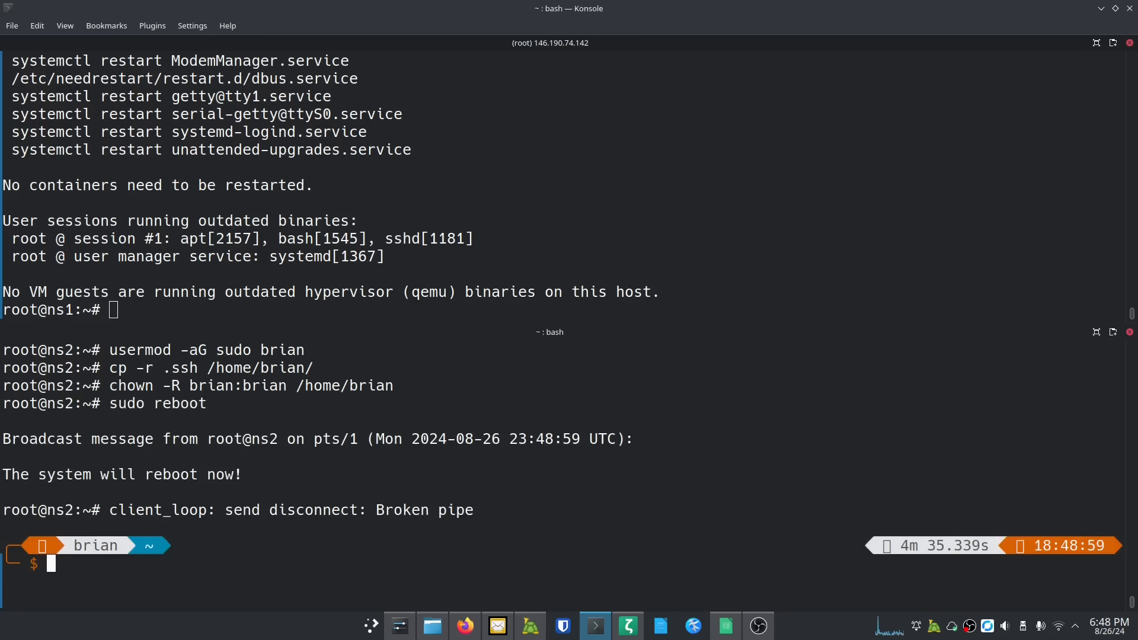
Step: Clear the ns1 pane and run adduser for the new user, setting and confirming its password
click(444, 184)
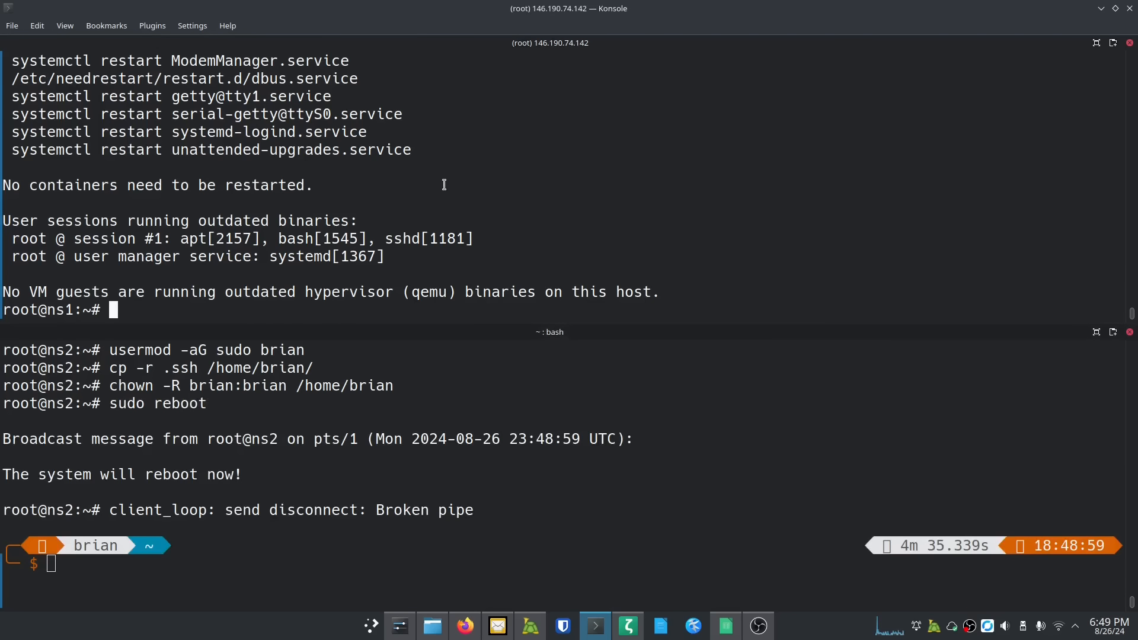
key(ctrl+l)
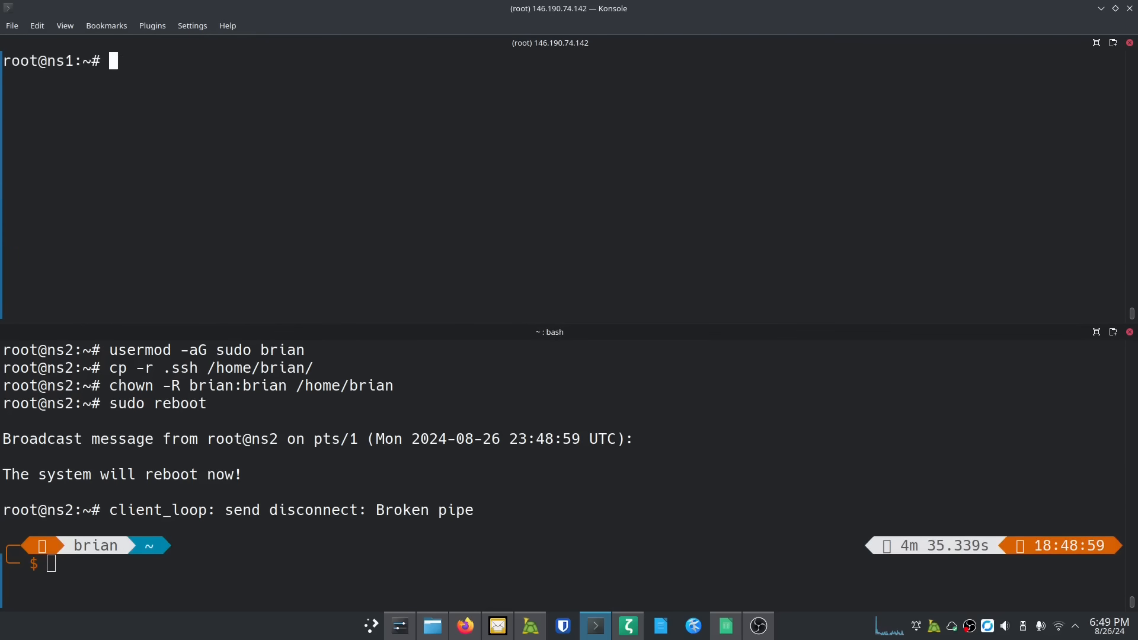
text(adduse)
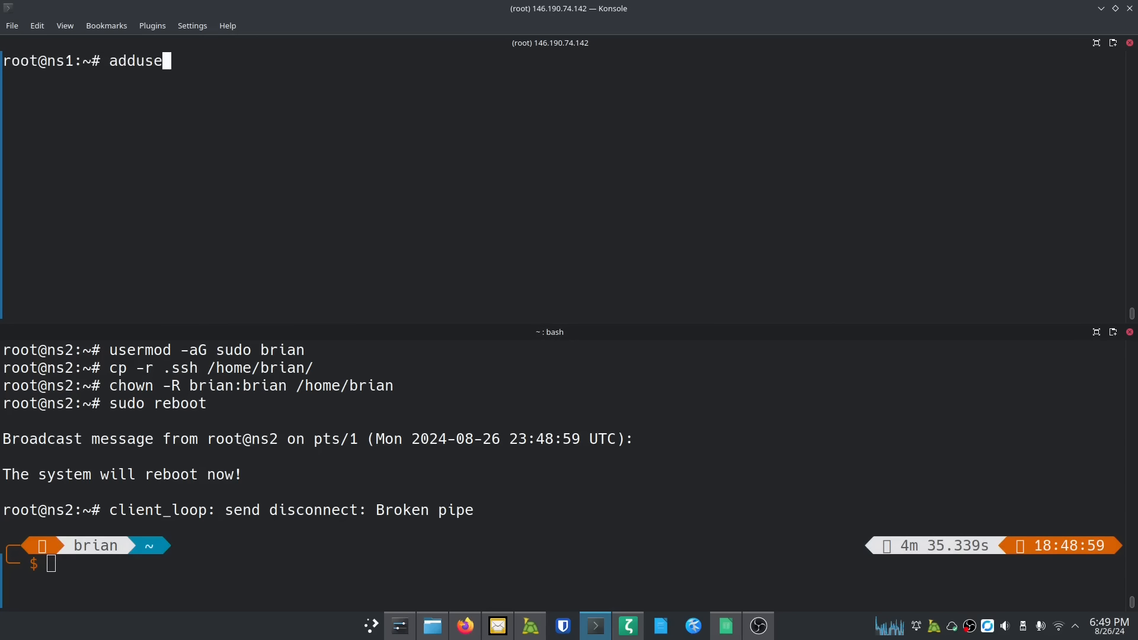
text(r brian)
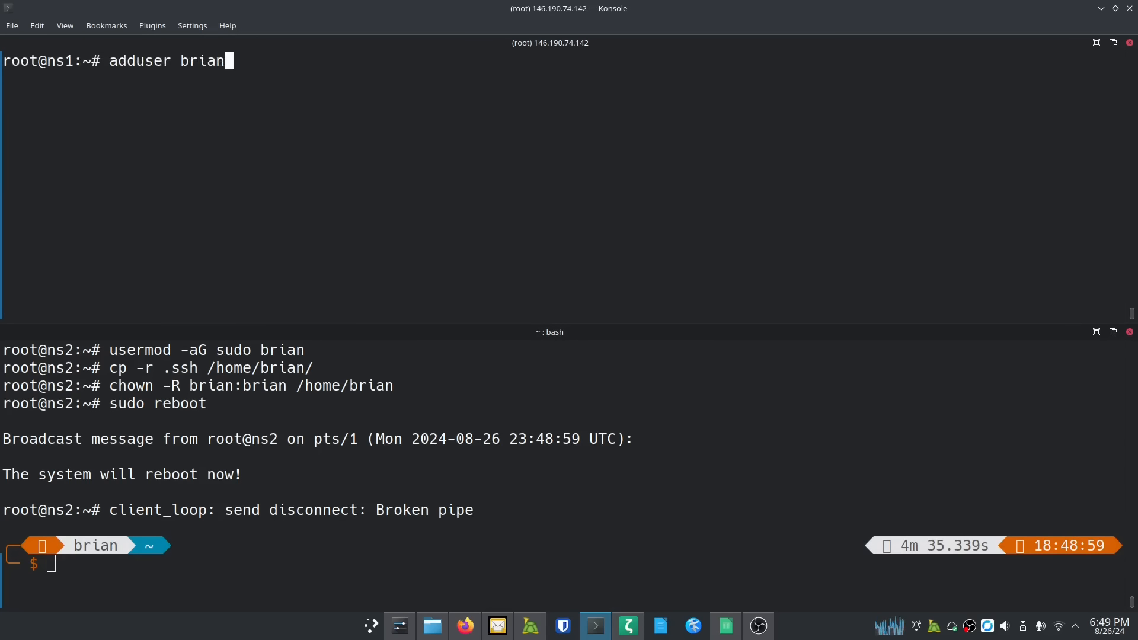
key(Return)
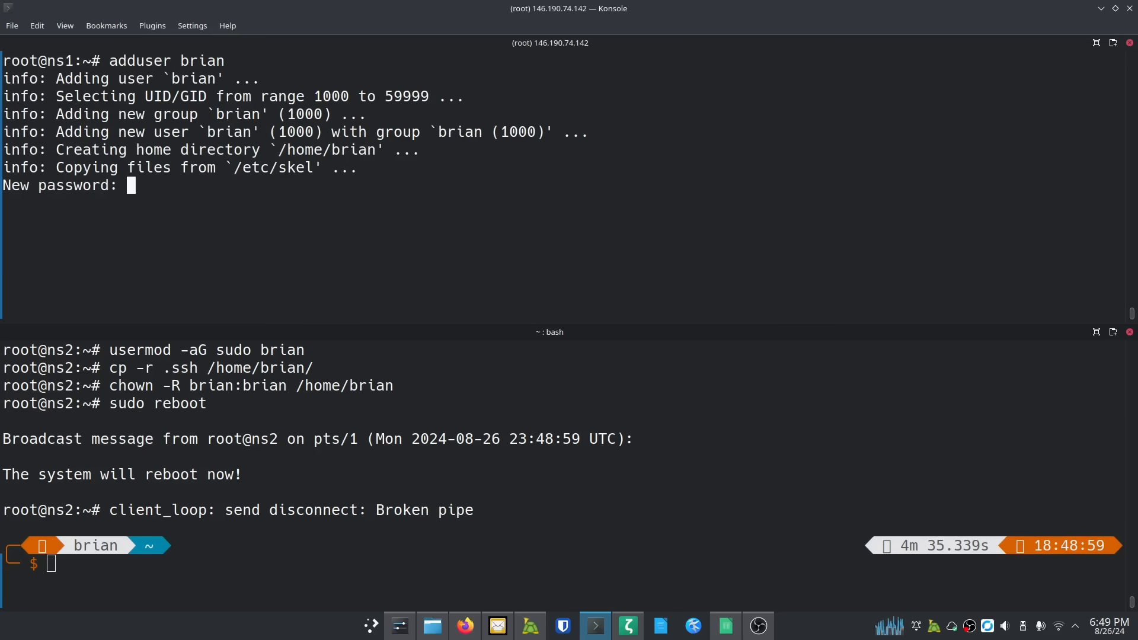
key(Return)
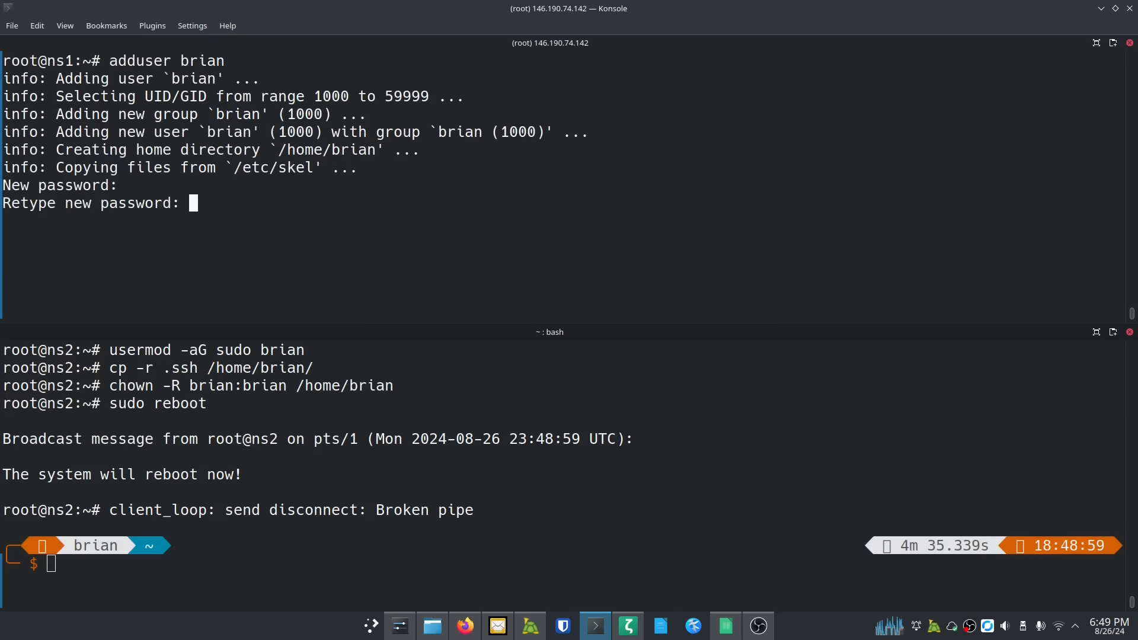
key(Return)
key(Return)
key(Return)
key(Return)
key(Return)
key(Return)
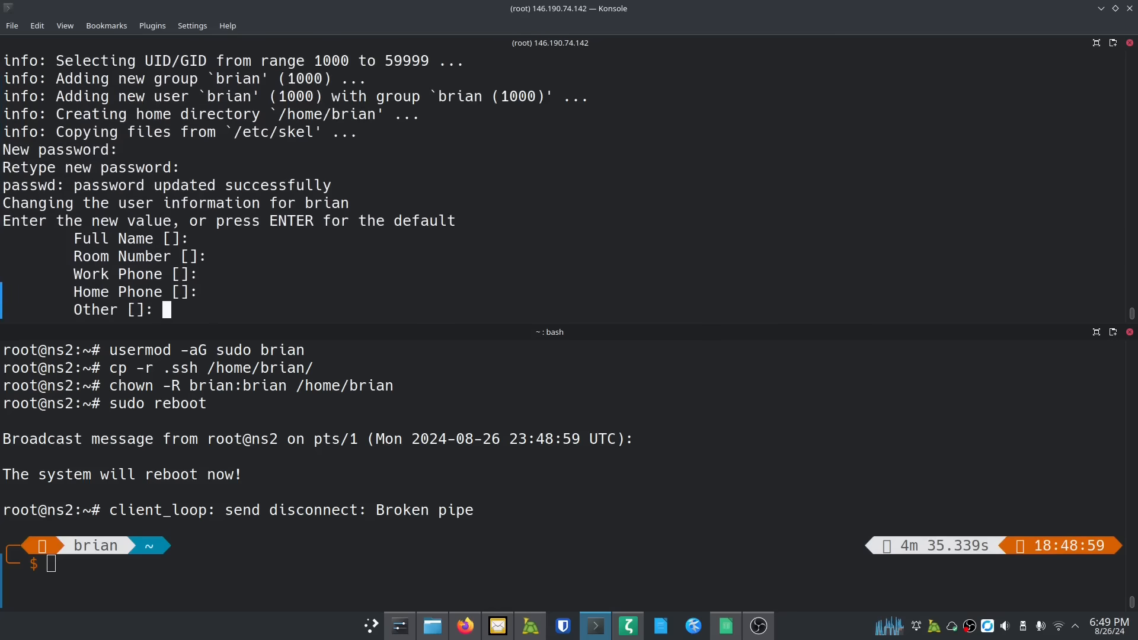
key(Return)
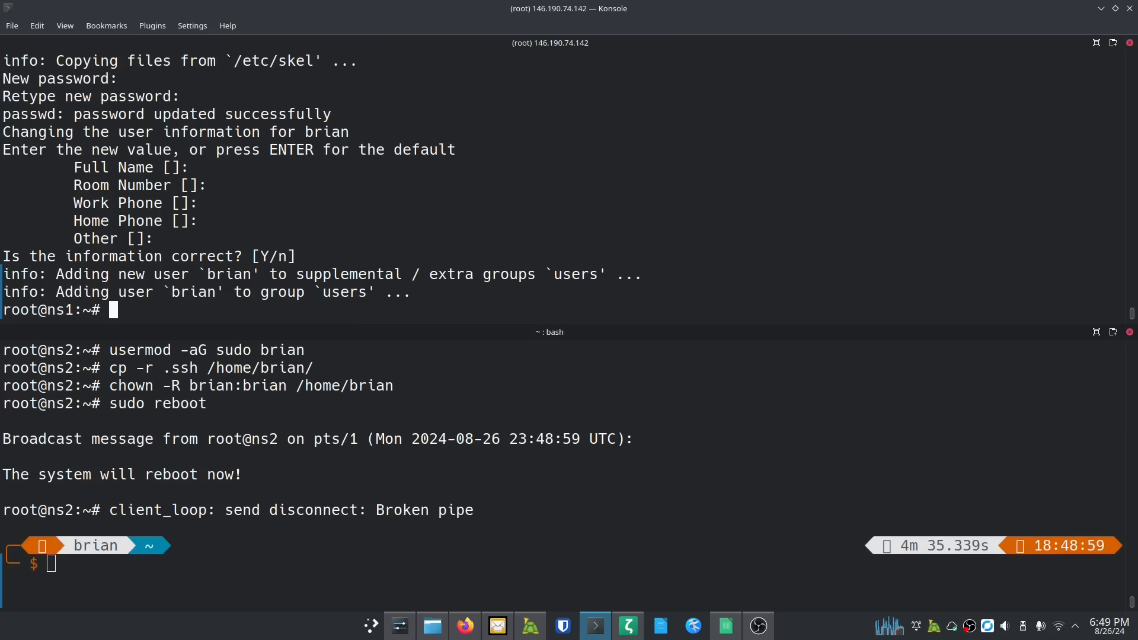
Step: On ns1, add the new user to sudo, copy root's .ssh into their home, and chown it
text(us)
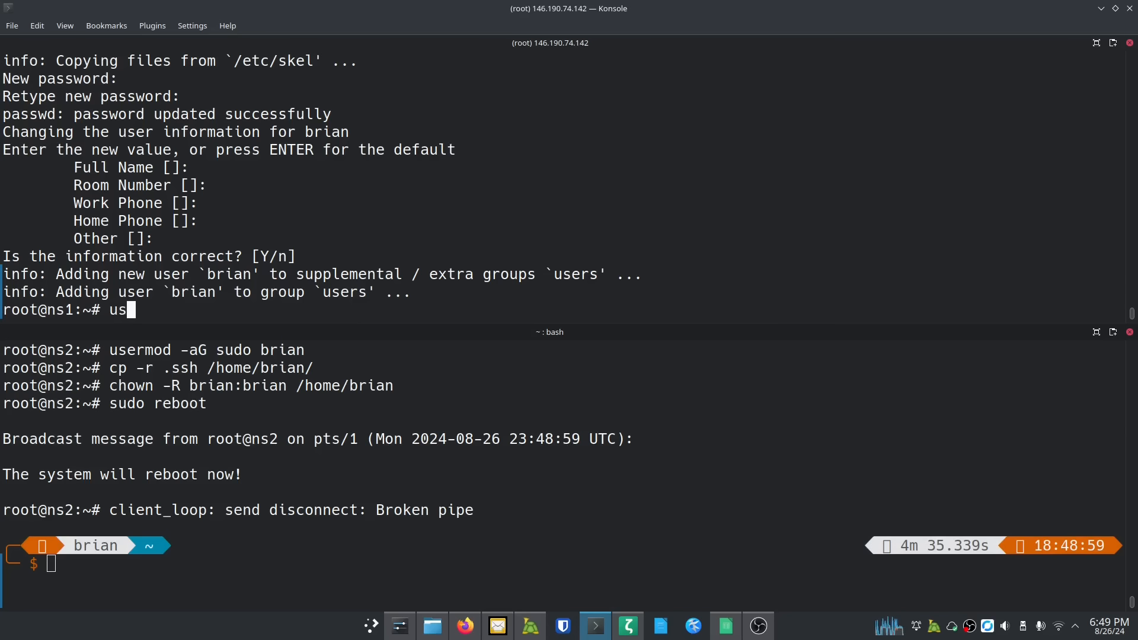
text(ermod -a)
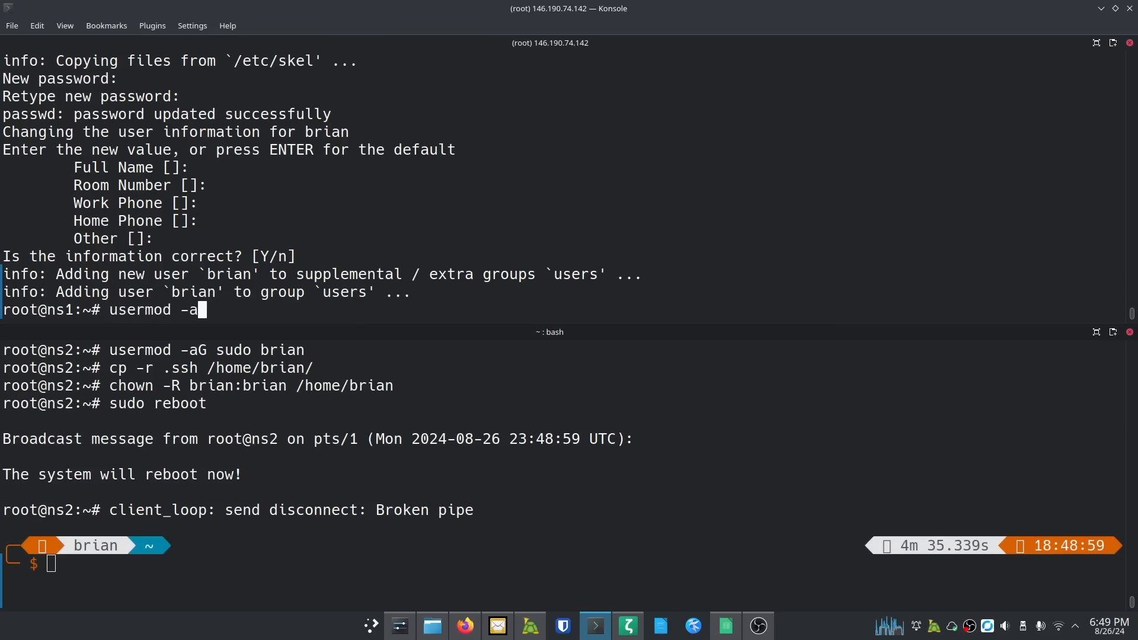
text(G sudo brian)
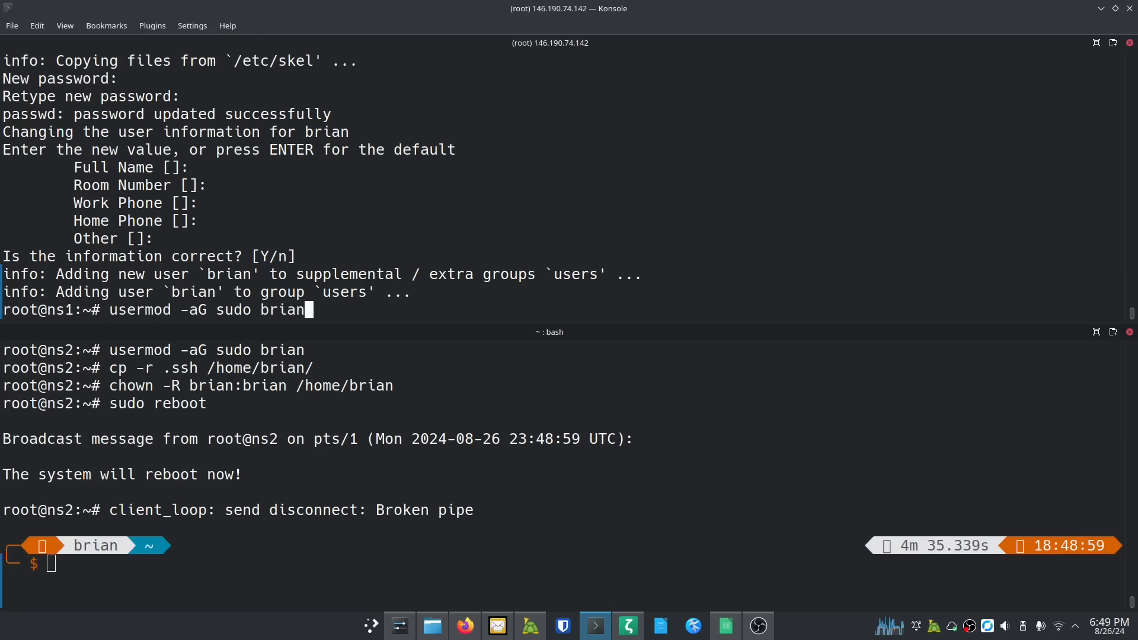
key(Return)
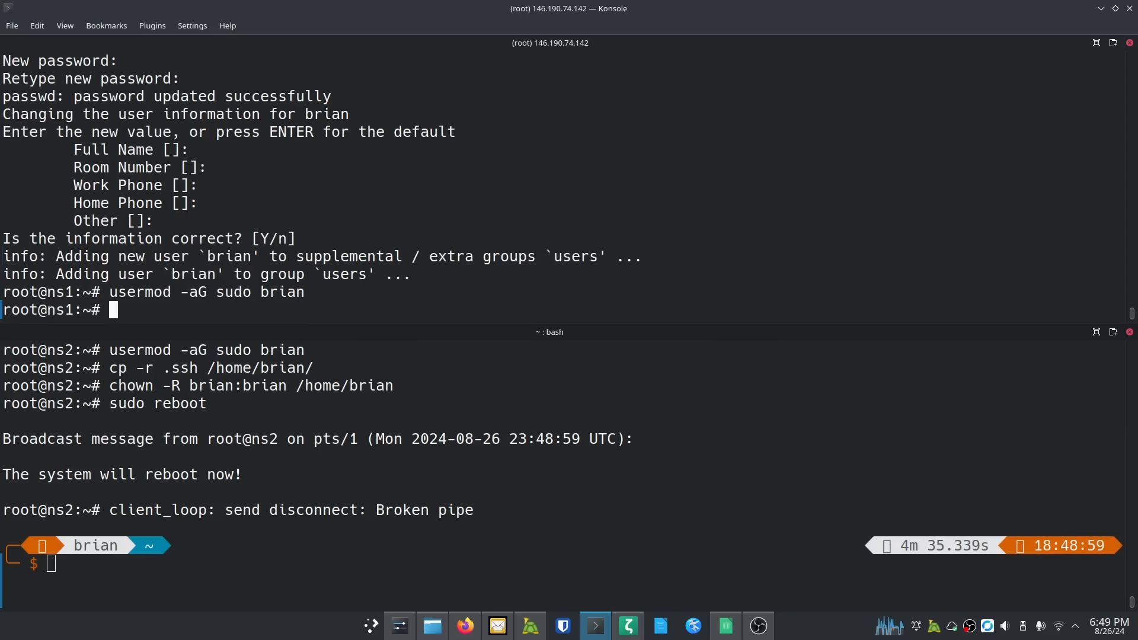
text(cp -)
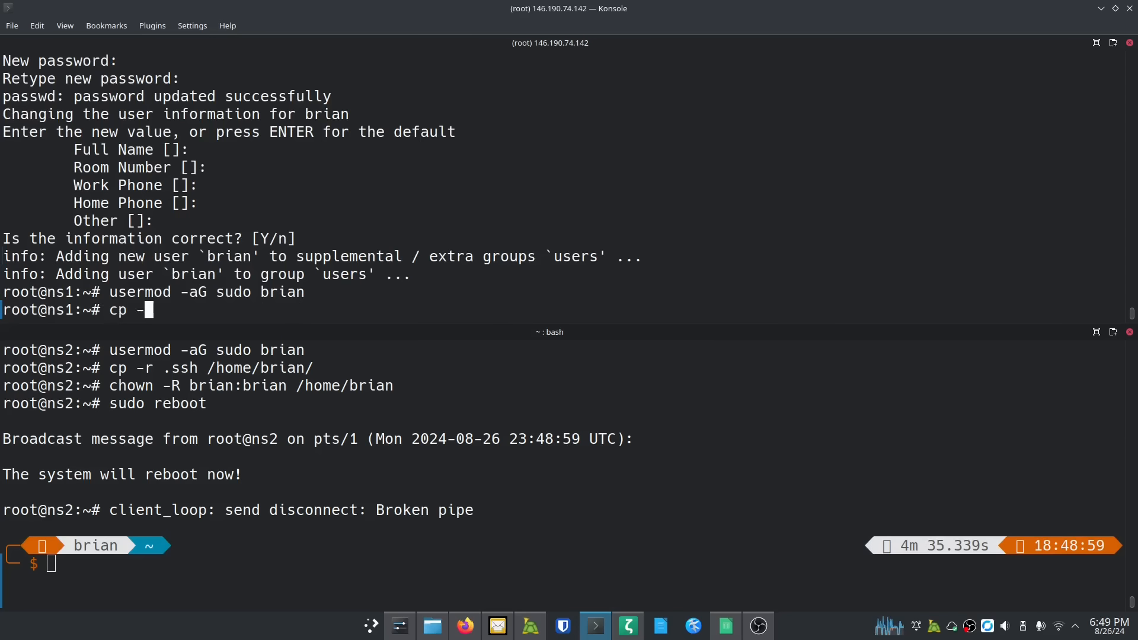
text(r .ssh /h)
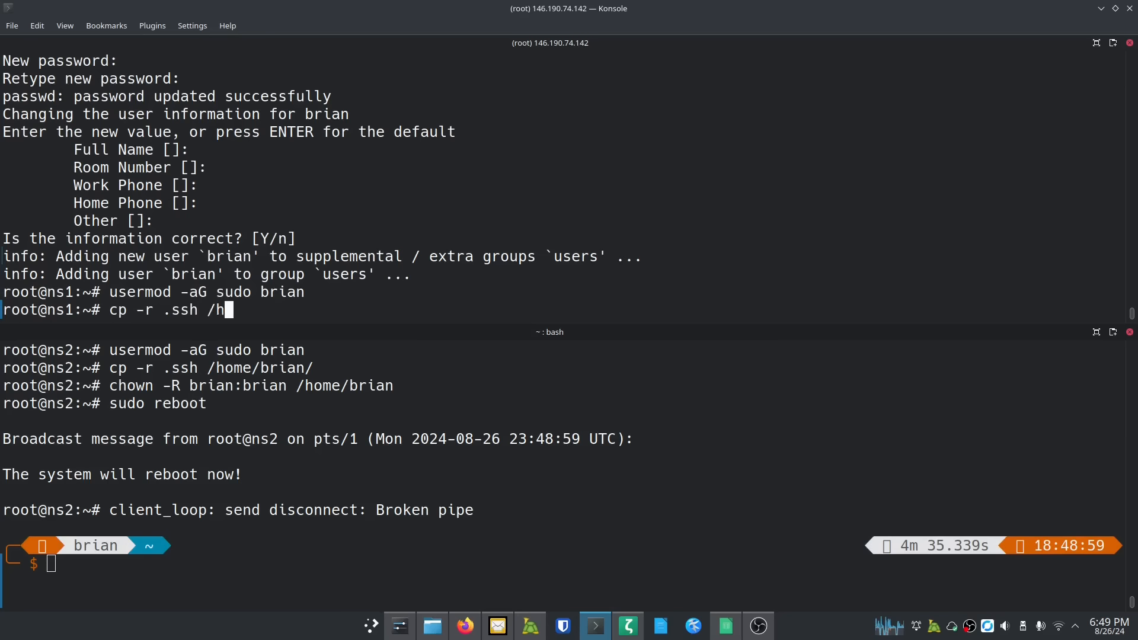
text(ome/brian/)
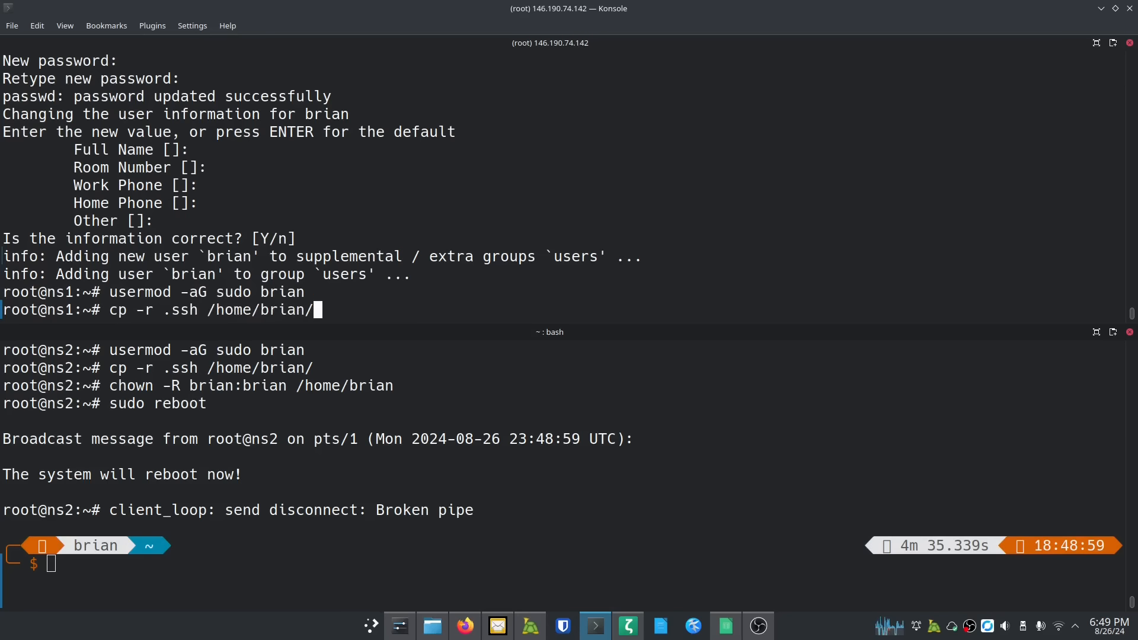
key(Return)
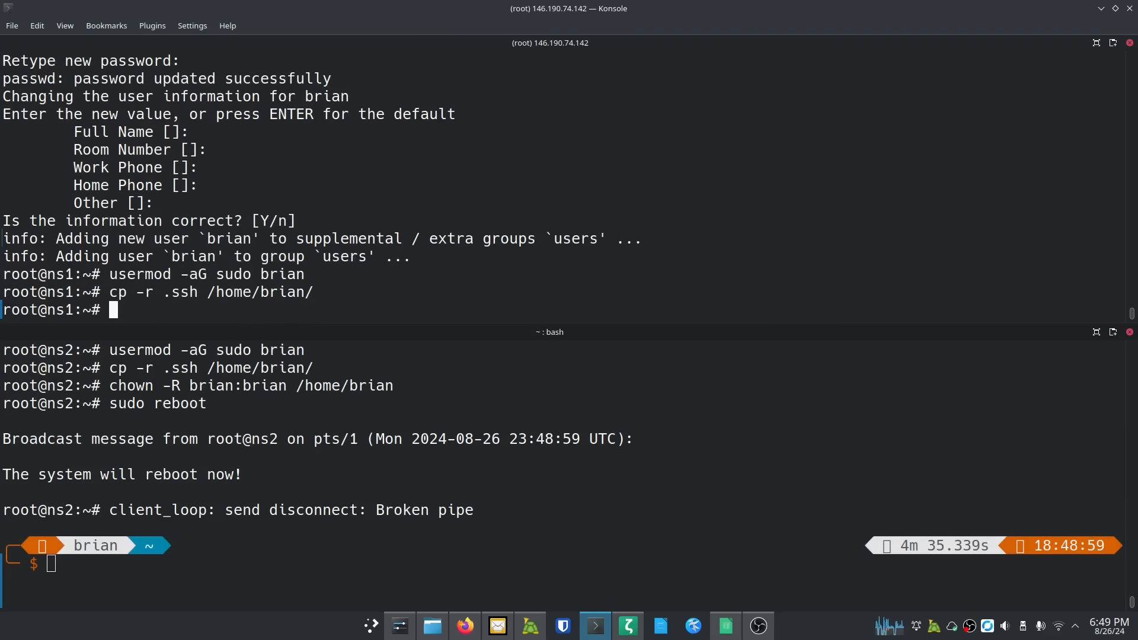
text(chown )
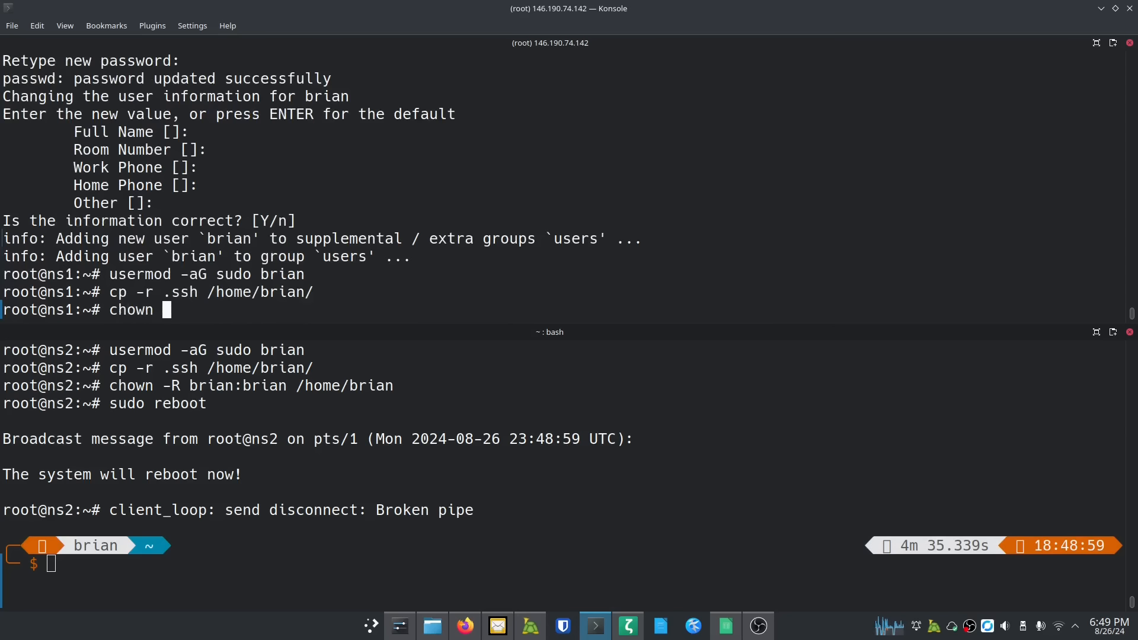
text(-R b)
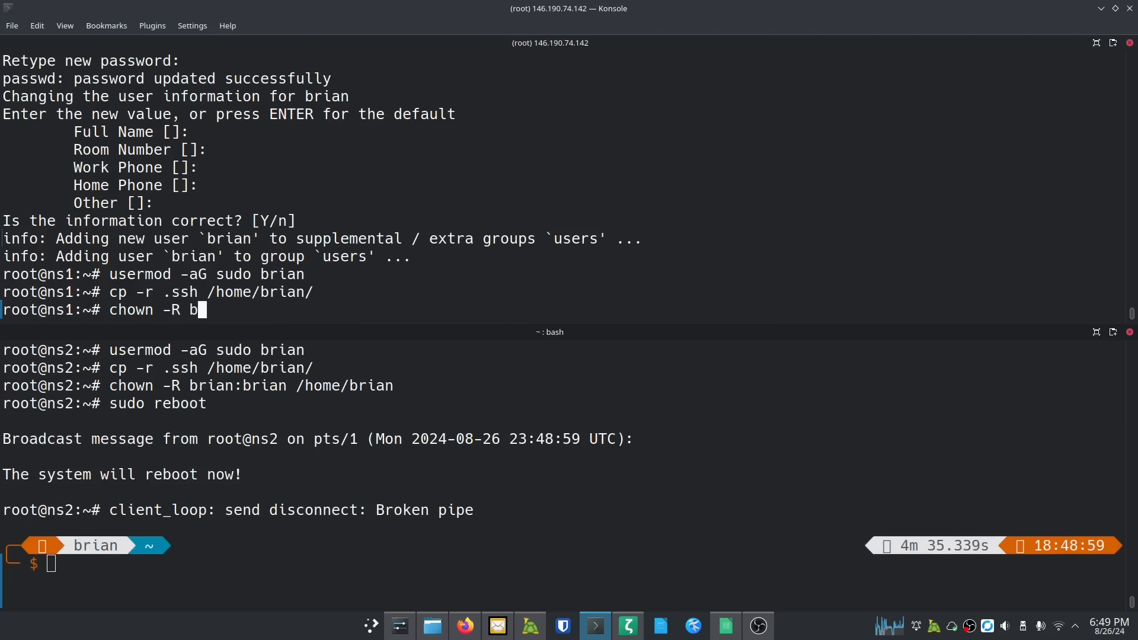
text(rian:brian )
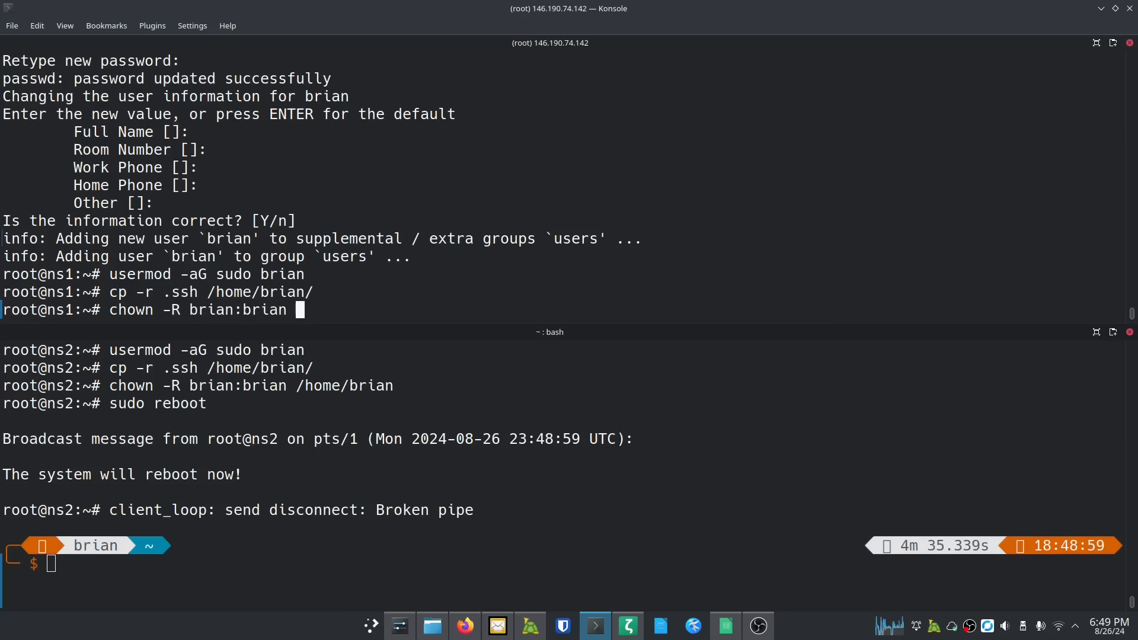
text(/home/brian)
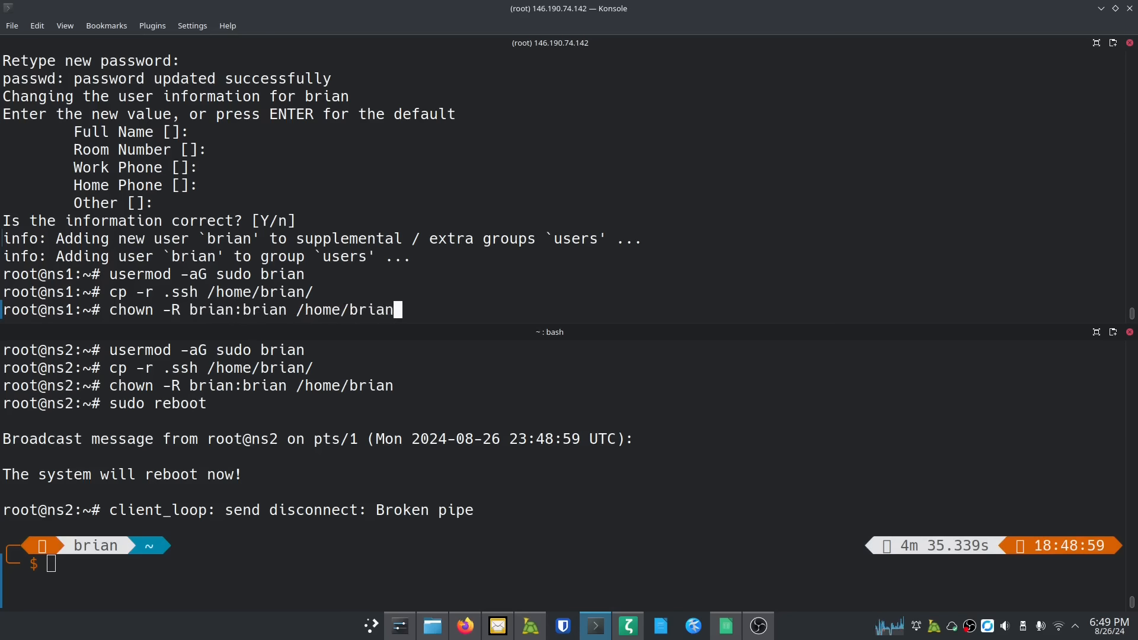
key(Return)
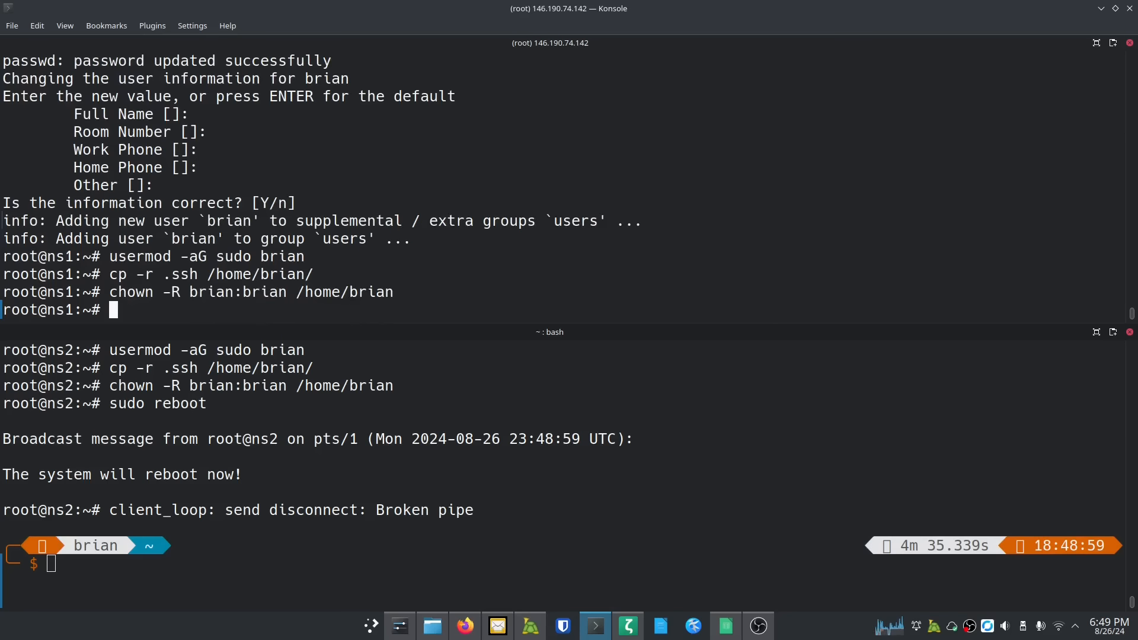
Step: Reboot ns1, then clear the ns2 pane and recall its earlier ssh login command for editing
text(sudo reboot)
key(Return)
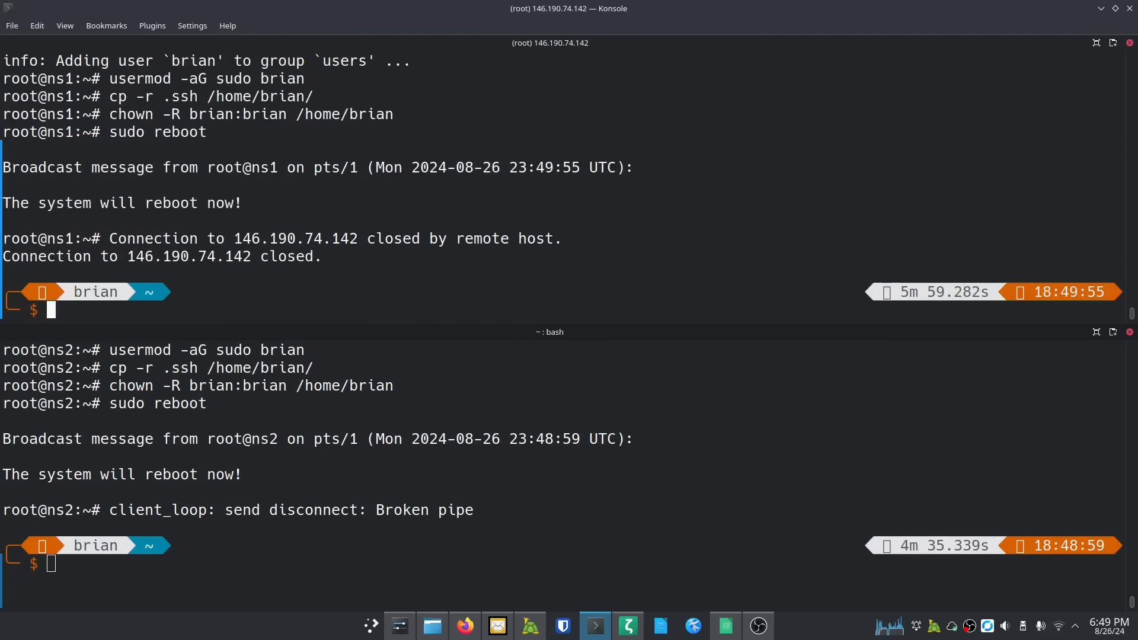
click(235, 548)
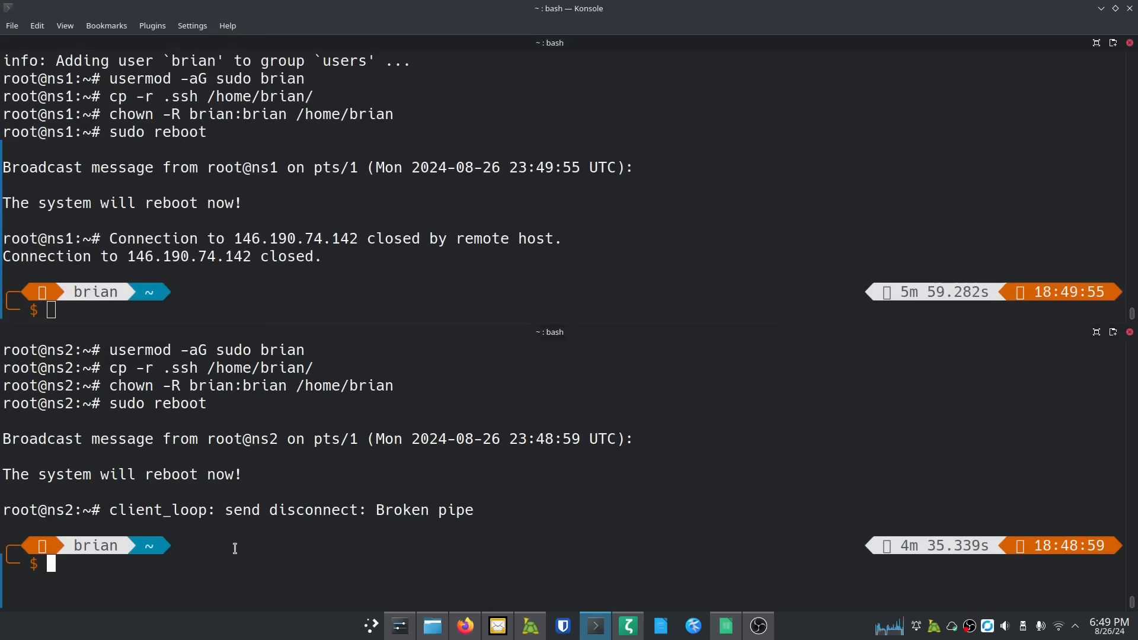
key(ctrl+l)
text(ssh brian)
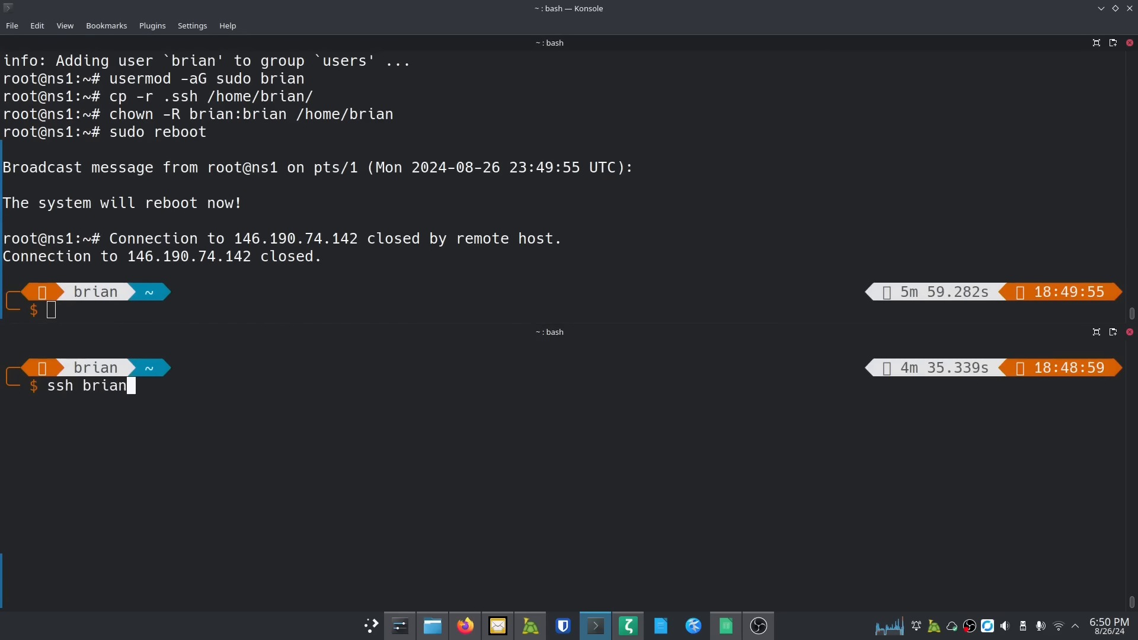
key(BackSpace)
key(BackSpace)
key(BackSpace)
key(BackSpace)
key(BackSpace)
key(BackSpace)
key(BackSpace)
key(BackSpace)
key(BackSpace)
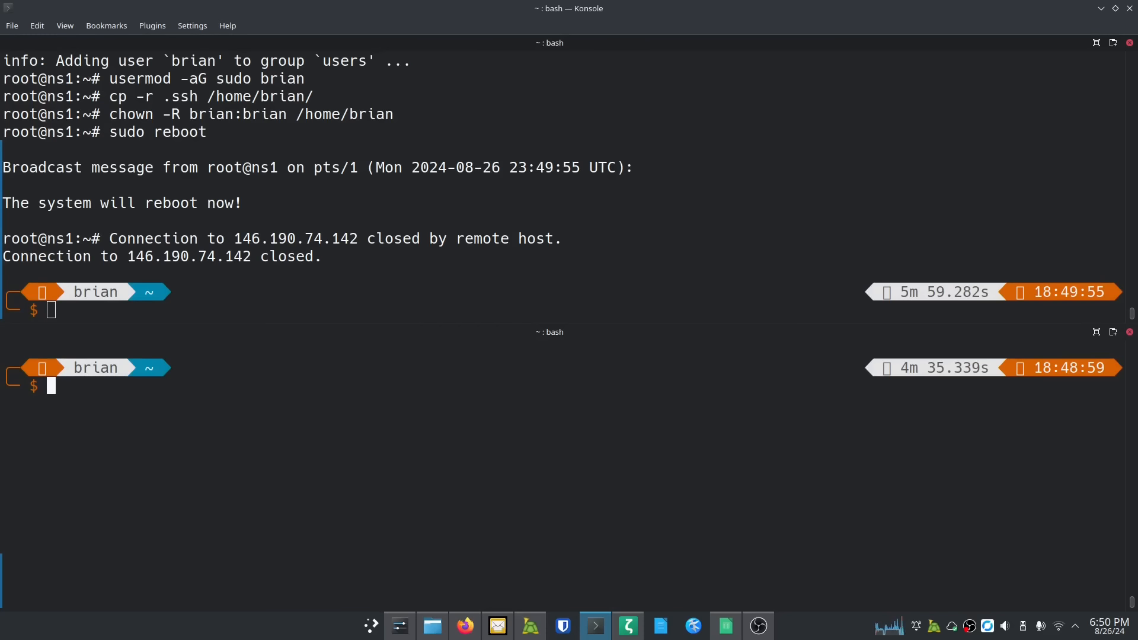
key(Up)
key(Left)
key(Left)
key(Left)
key(Left)
key(Left)
key(Left)
key(Left)
key(Left)
key(Left)
key(Left)
key(Left)
key(Left)
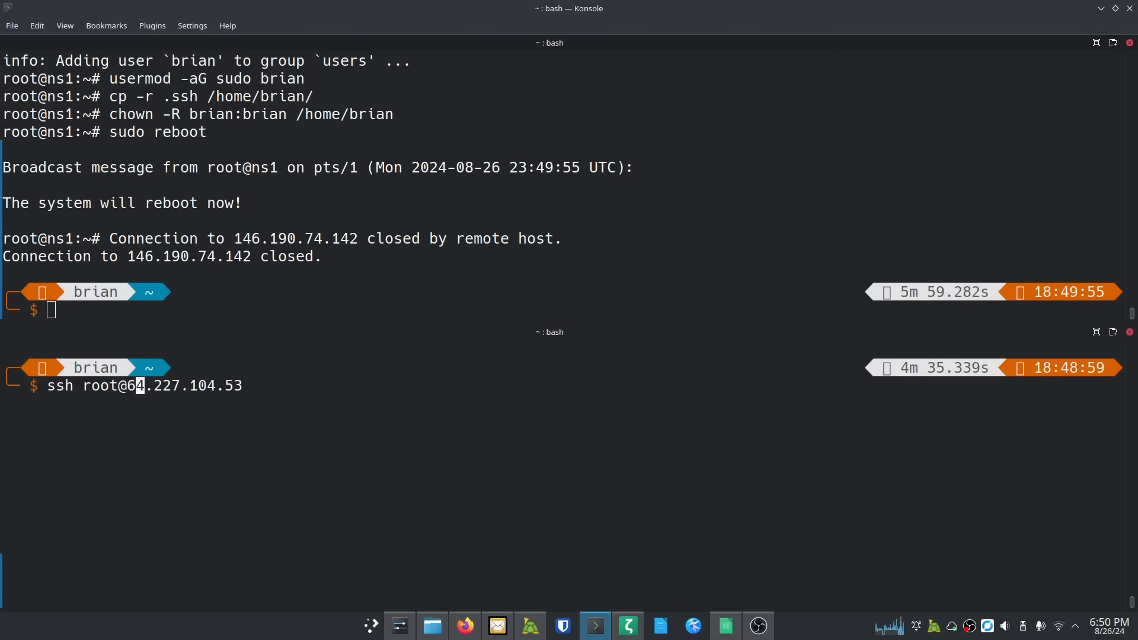
Step: Reconnect to ns2 over SSH as the new user instead of root and clear the banner
key(Left)
key(Left)
key(BackSpace)
key(BackSpace)
key(BackSpace)
key(BackSpace)
text(brian)
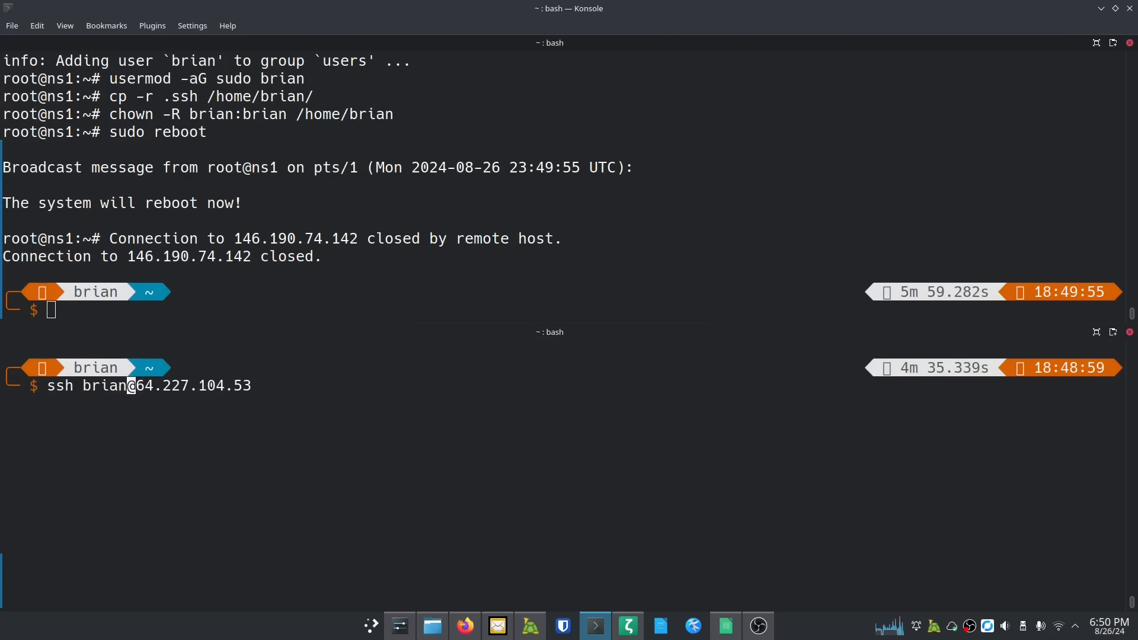
key(Return)
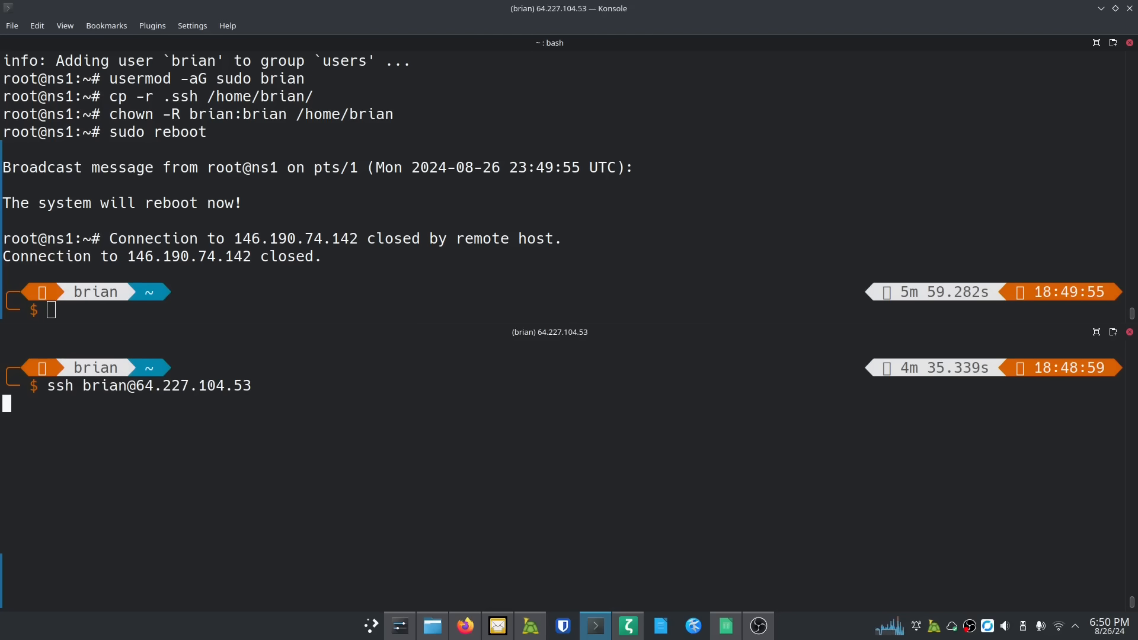
key(ctrl+l)
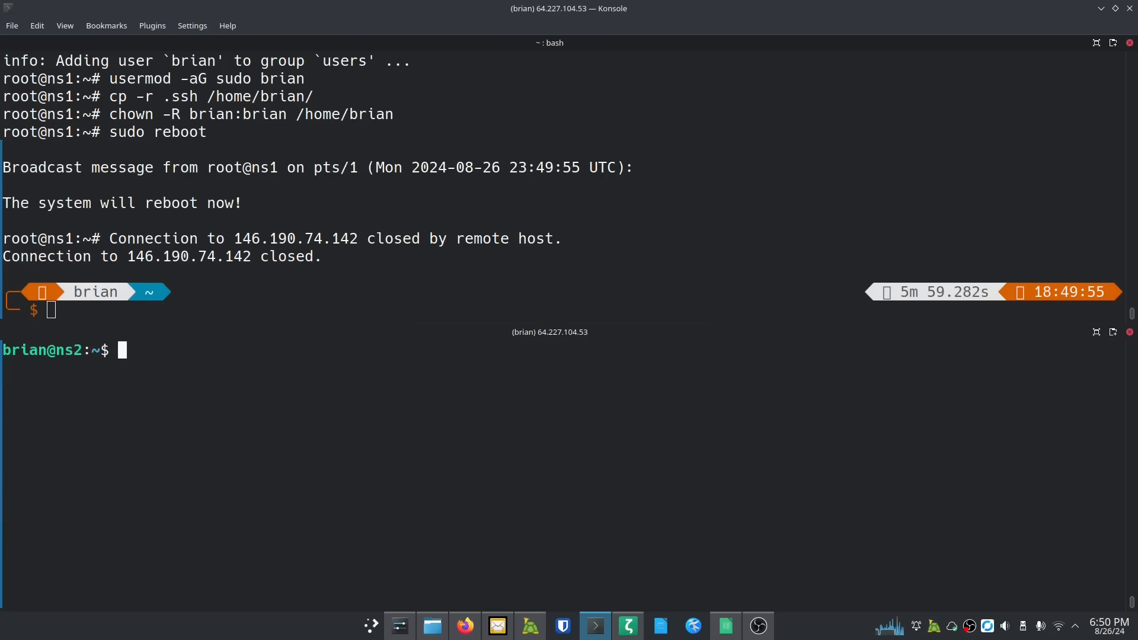
Step: Reconnect to ns1 over SSH as the new user instead of root and clear the banner
click(282, 300)
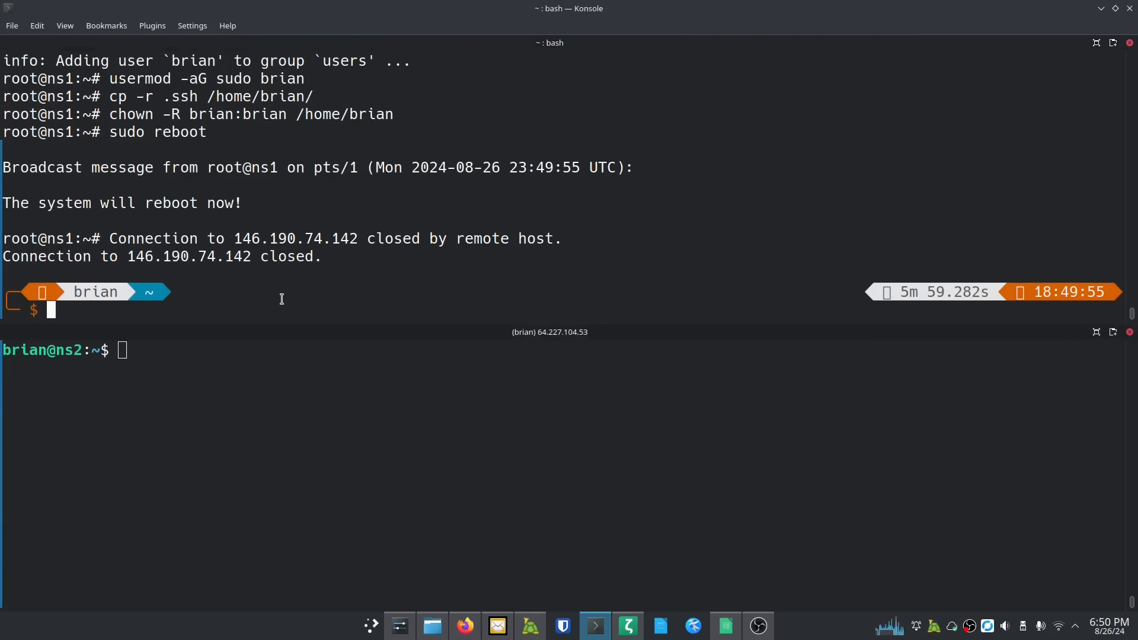
key(Up)
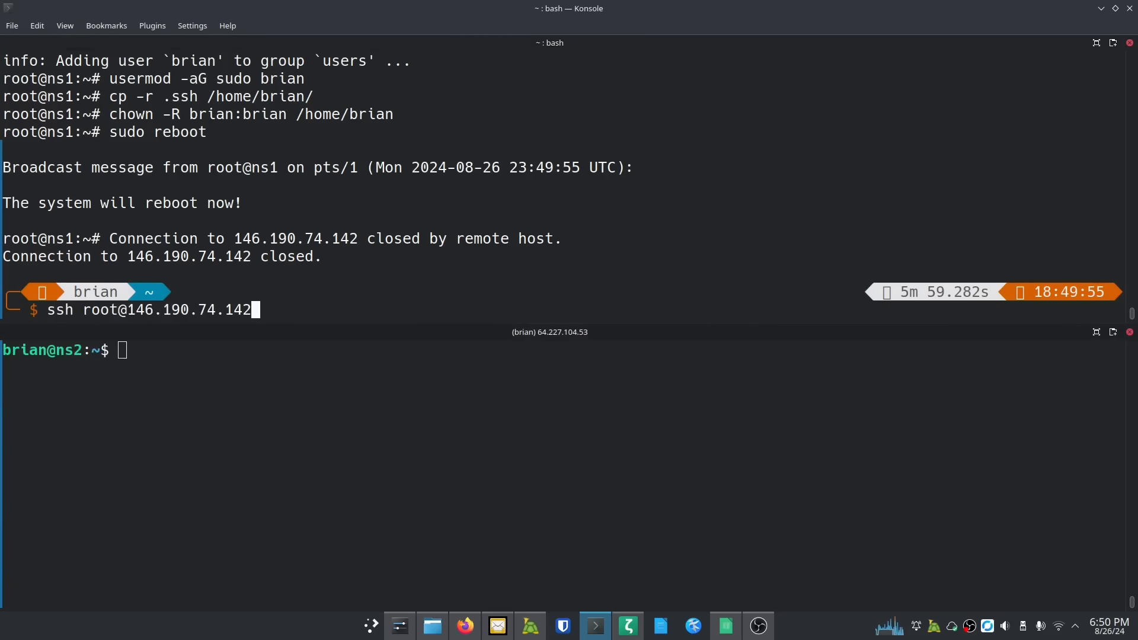
key(Left)
key(Left)
key(Left)
key(Left)
key(Left)
key(Left)
key(Left)
key(Left)
key(Left)
key(Left)
key(Left)
key(Left)
key(Left)
key(Left)
key(Left)
key(BackSpace)
key(BackSpace)
key(BackSpace)
key(BackSpace)
text(brian)
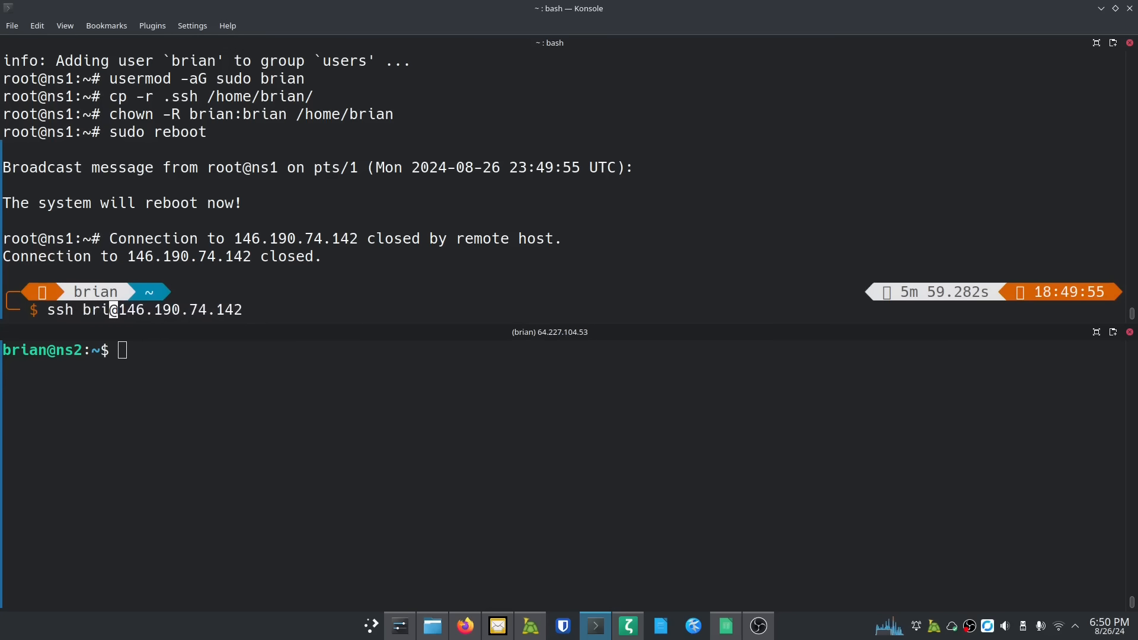
key(Return)
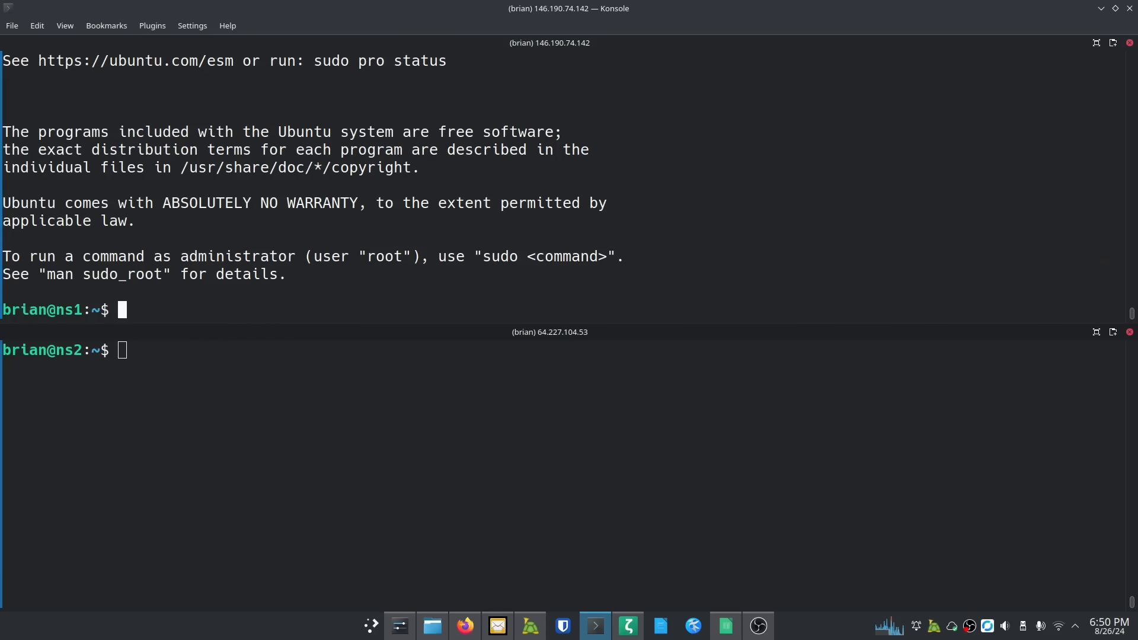
key(ctrl+l)
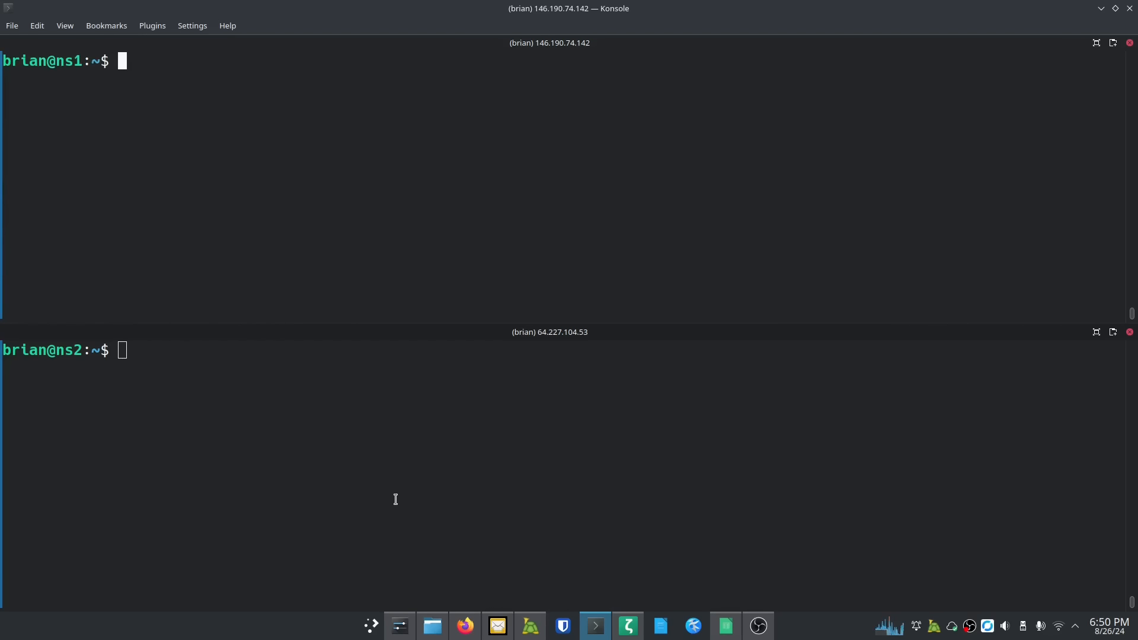
Step: Copy the 'curl install.sh | sudo bash' command from the Technitium blog article in Firefox, then return to Konsole
mouse_move(471, 632)
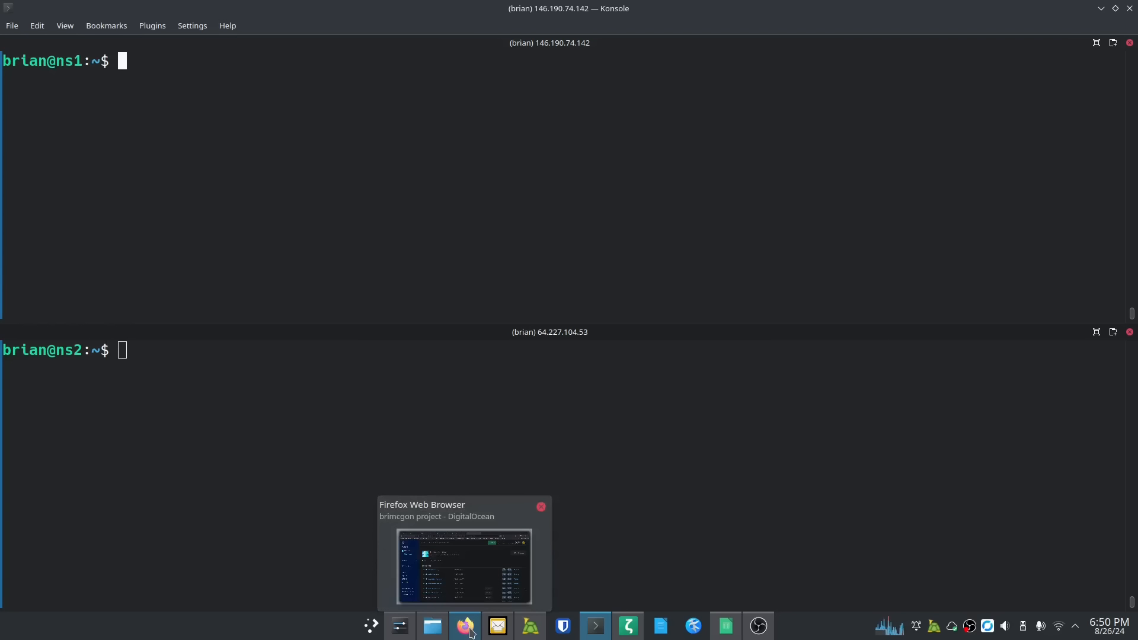
click(470, 632)
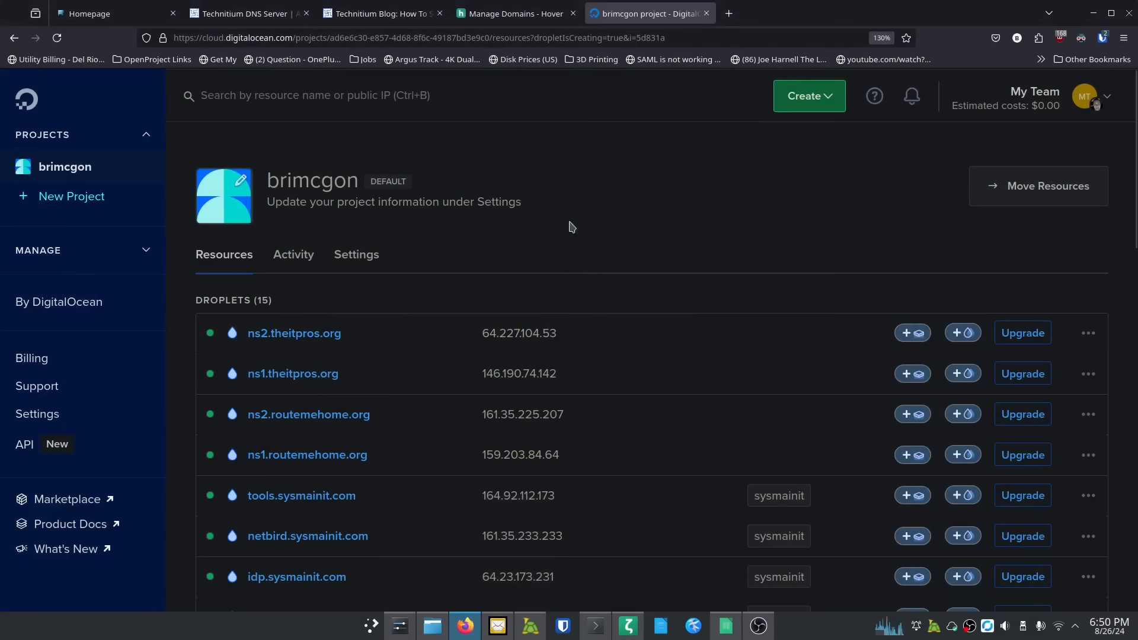
click(358, 13)
scroll(329, 401, down, 20)
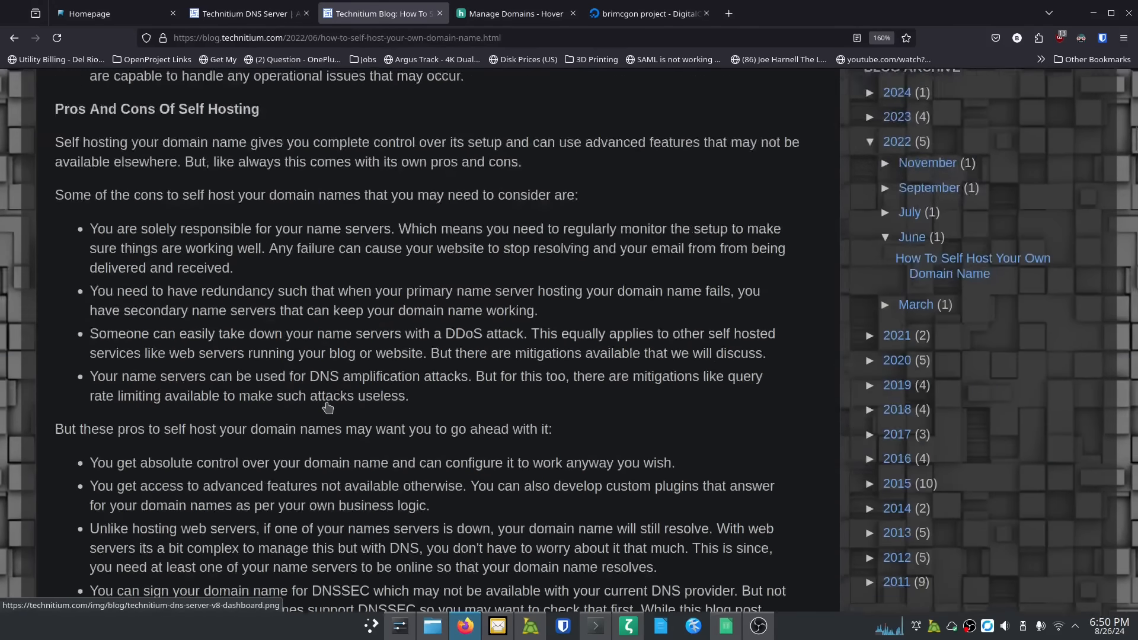
scroll(327, 402, down, 4)
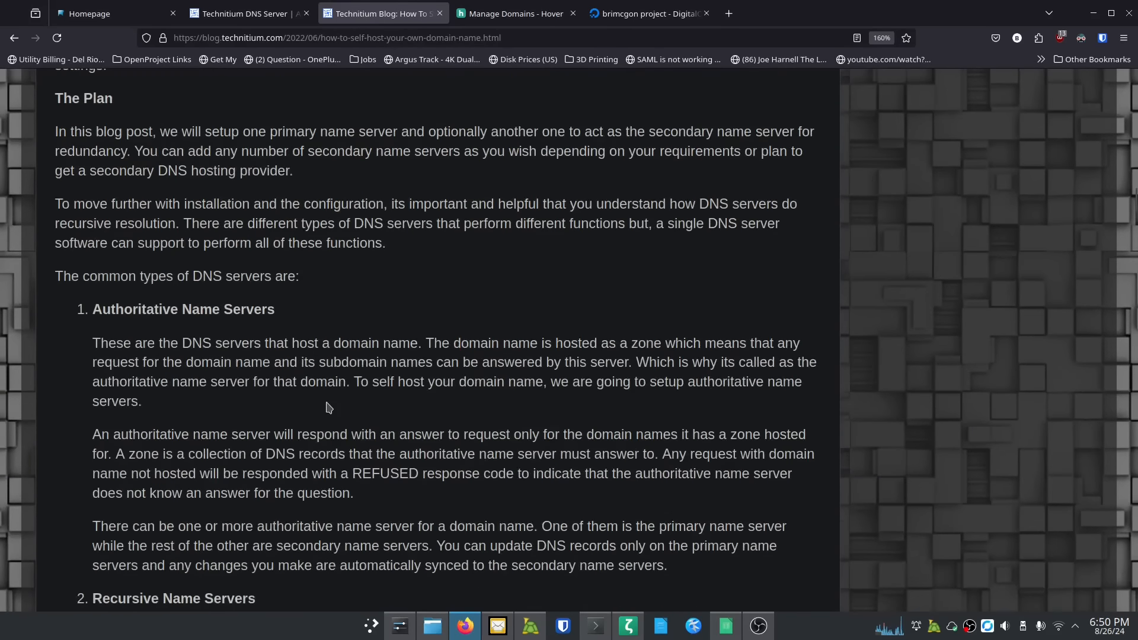
scroll(328, 403, up, 2)
scroll(328, 404, down, 15)
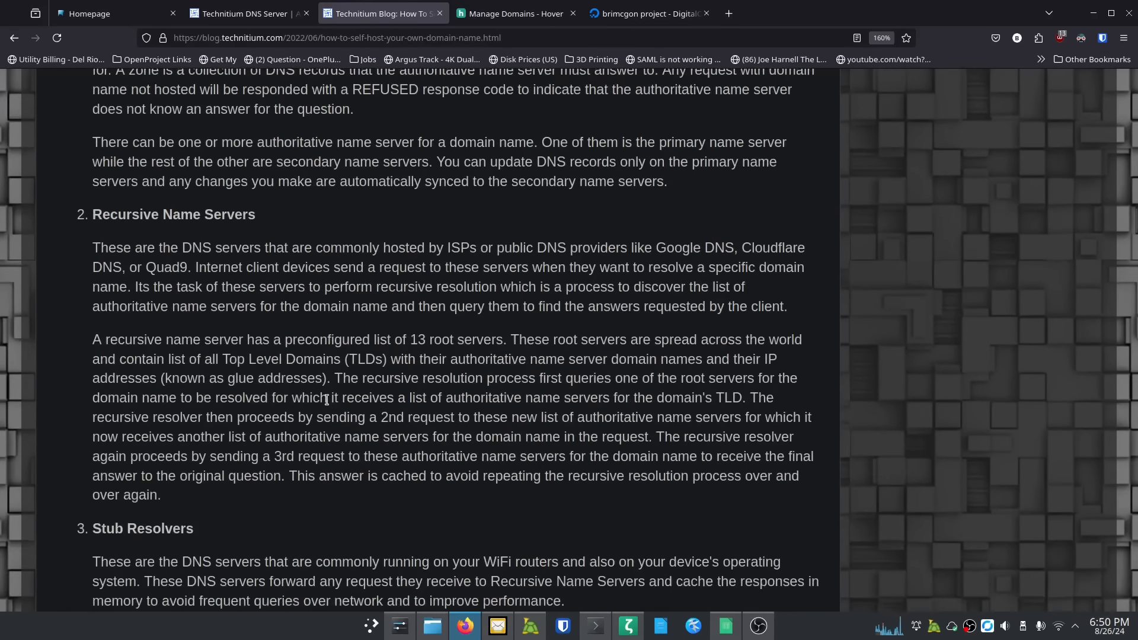
scroll(329, 405, down, 4)
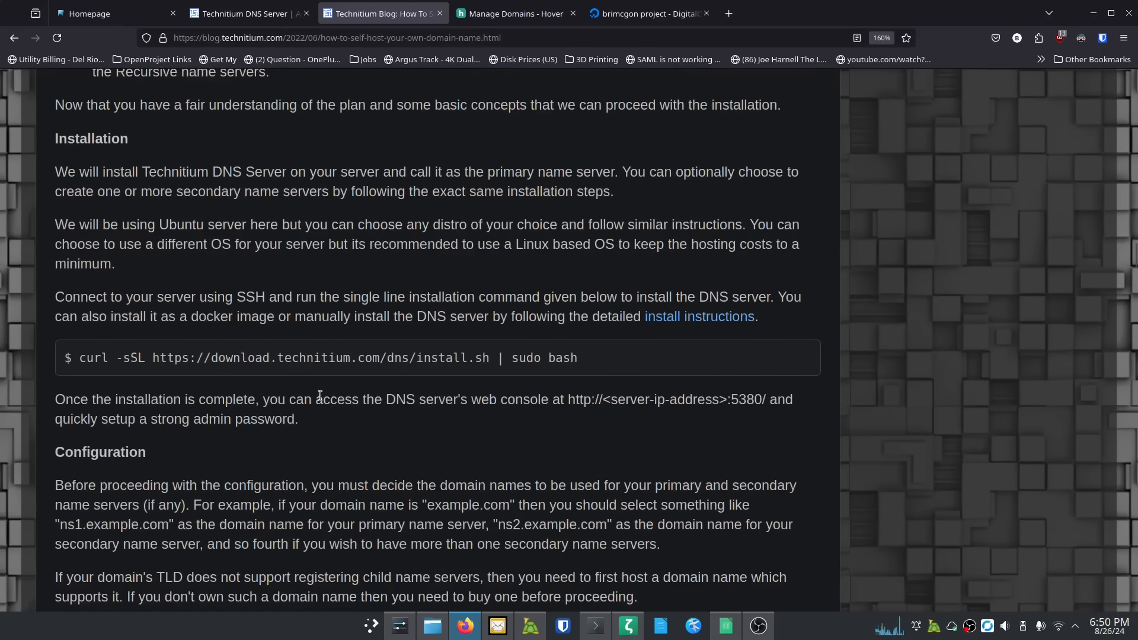
drag(78, 354, 573, 362)
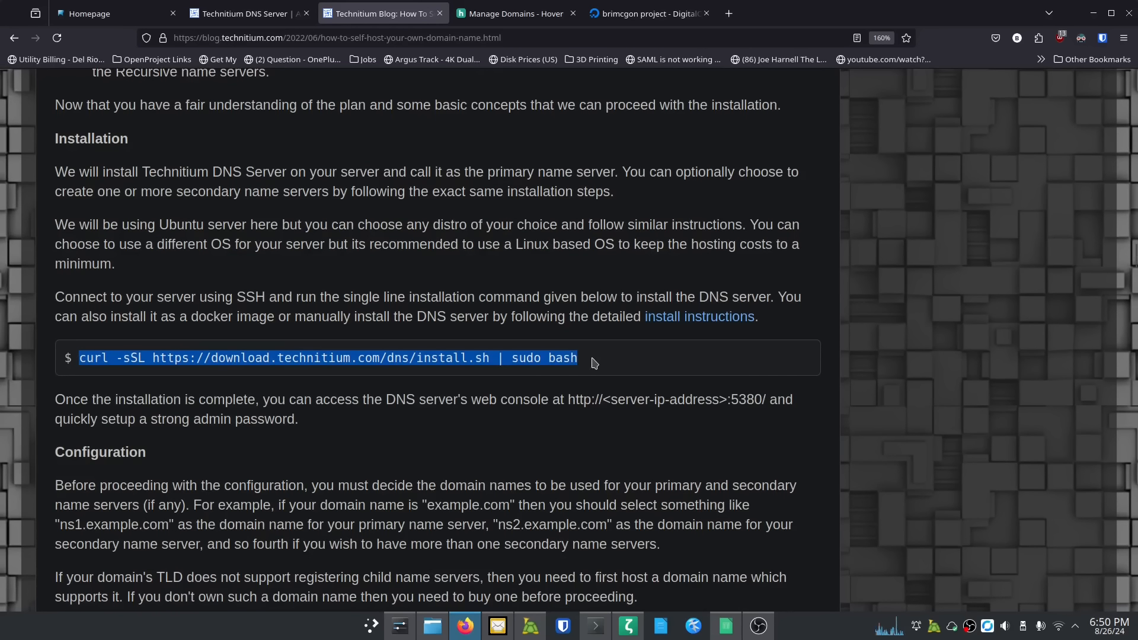
right_click(595, 363)
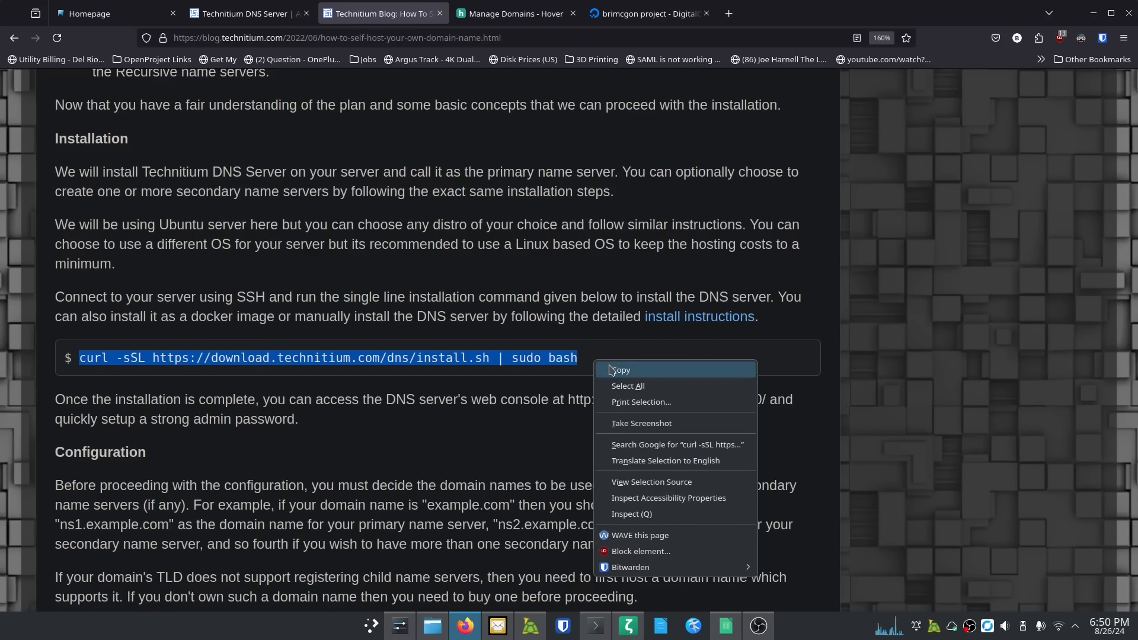
click(612, 369)
click(595, 625)
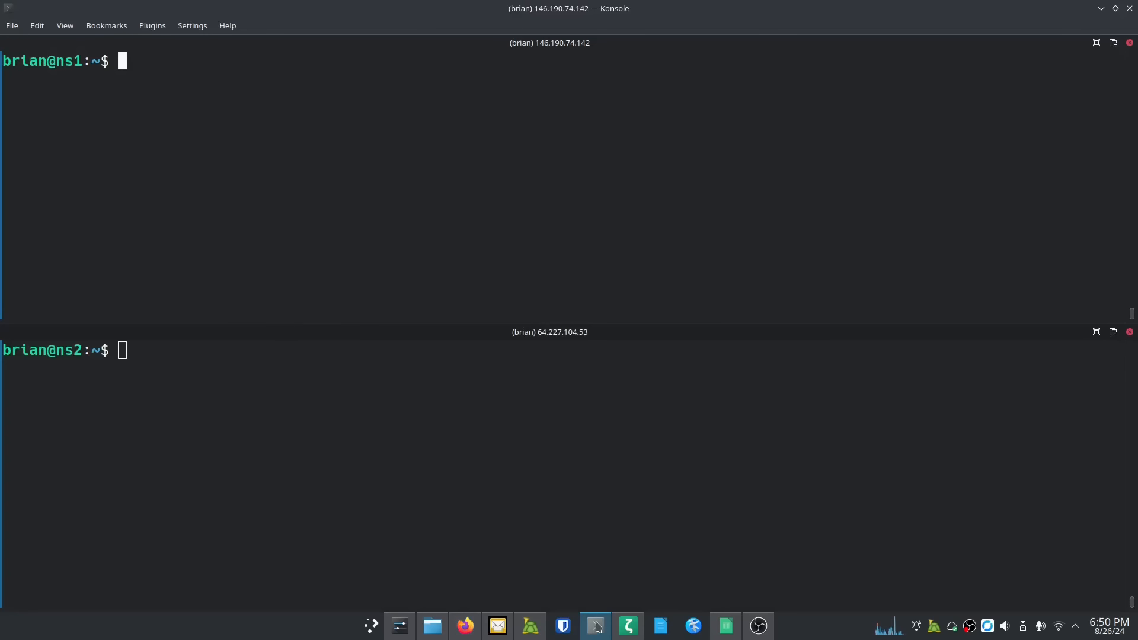
Step: Paste and run the Technitium install command on ns1, entering the sudo password
right_click(226, 108)
key(Escape)
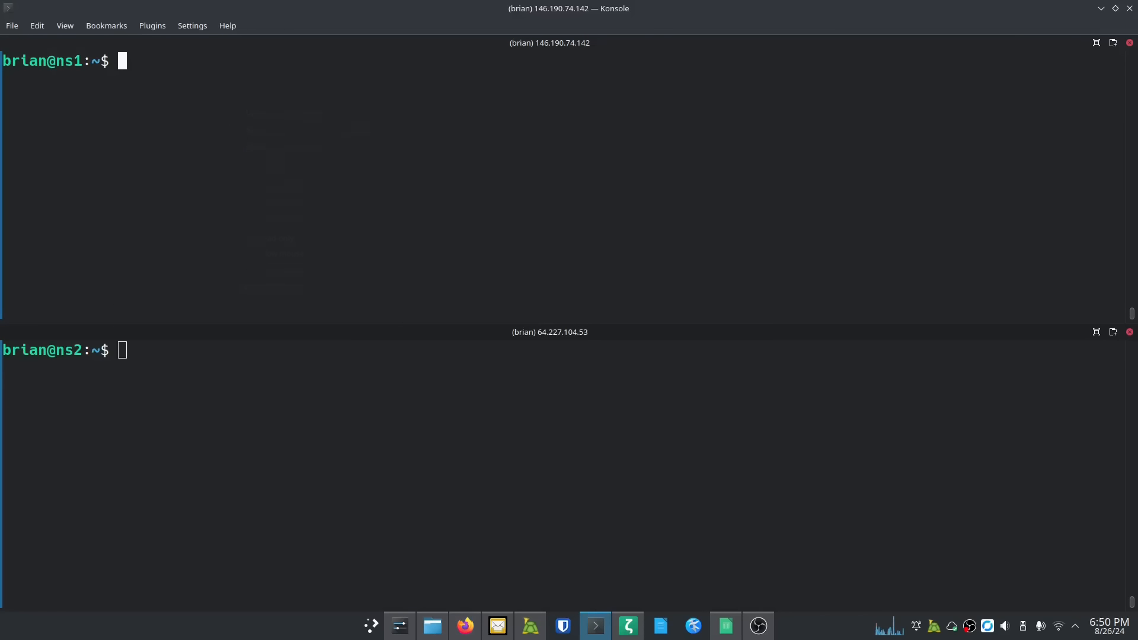
key(ctrl+shift+v)
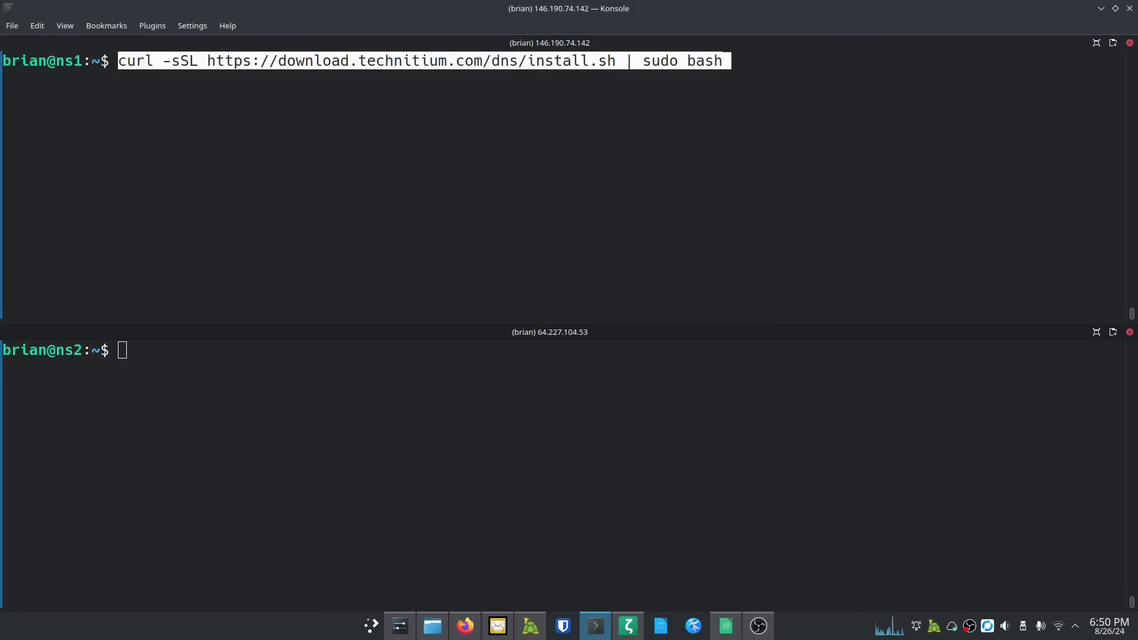
key(Return)
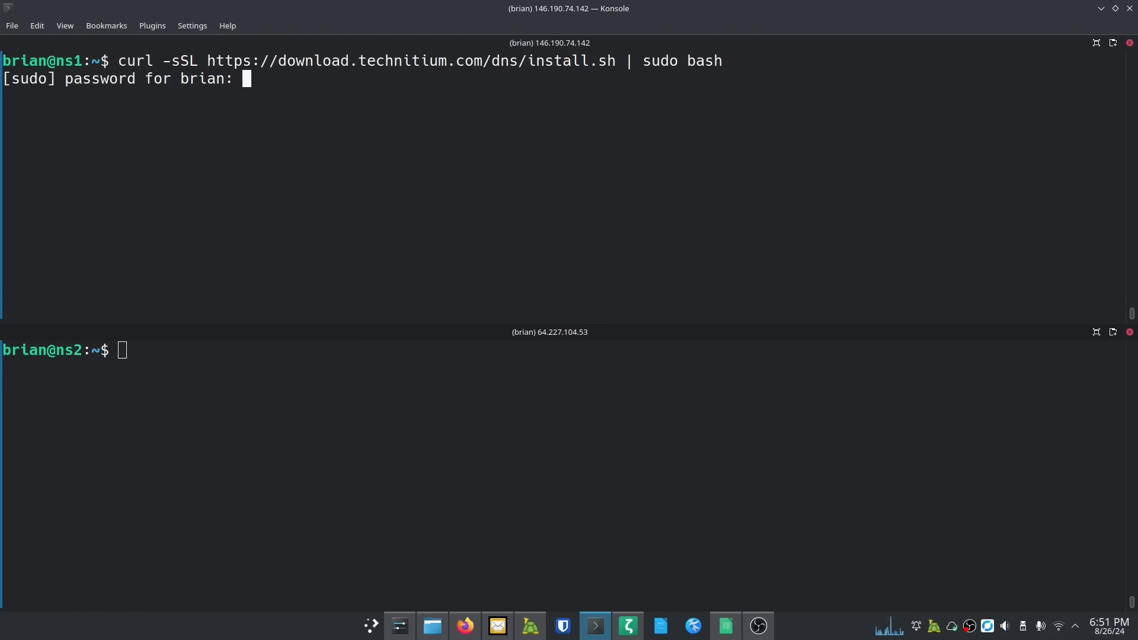
key(Return)
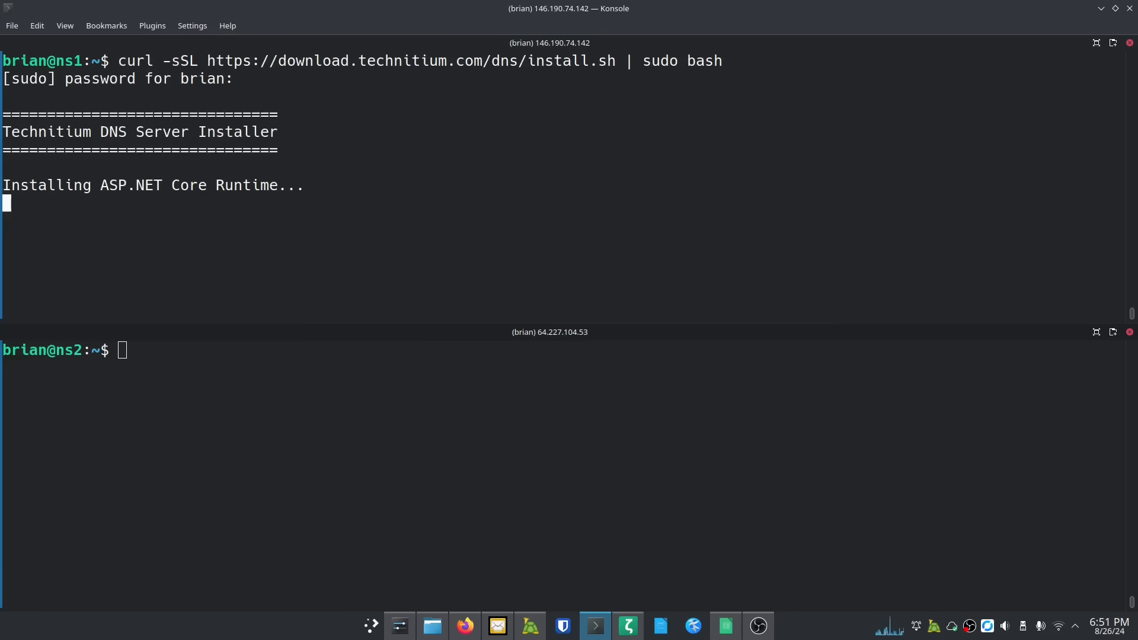
Step: Paste and run the same Technitium install command on ns2, entering the sudo password
click(160, 368)
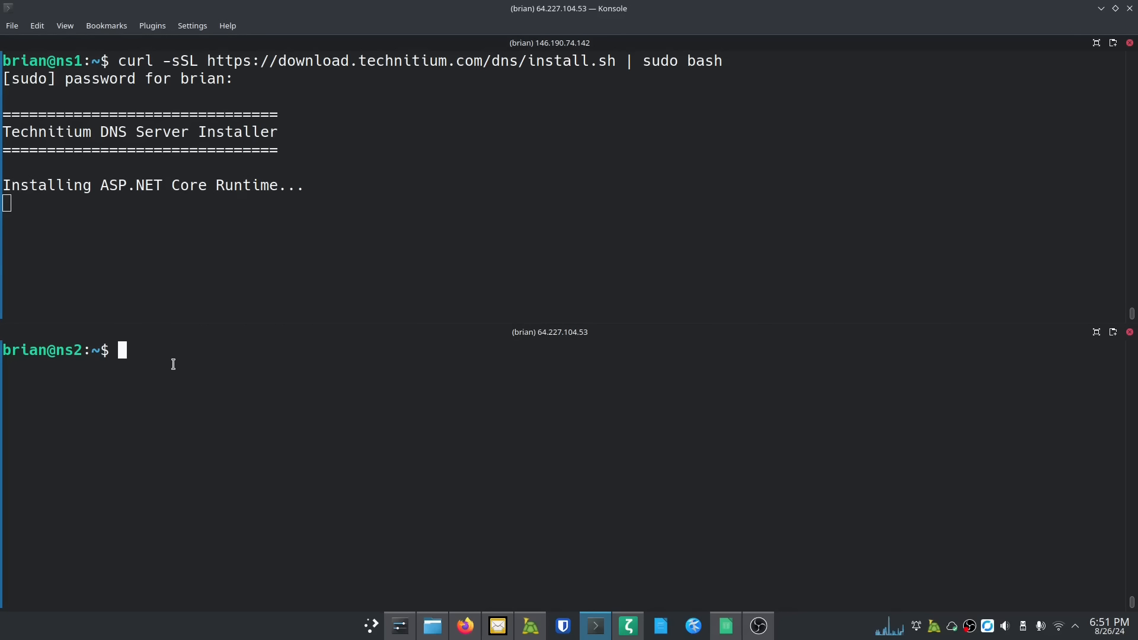
key(ctrl+shift+v)
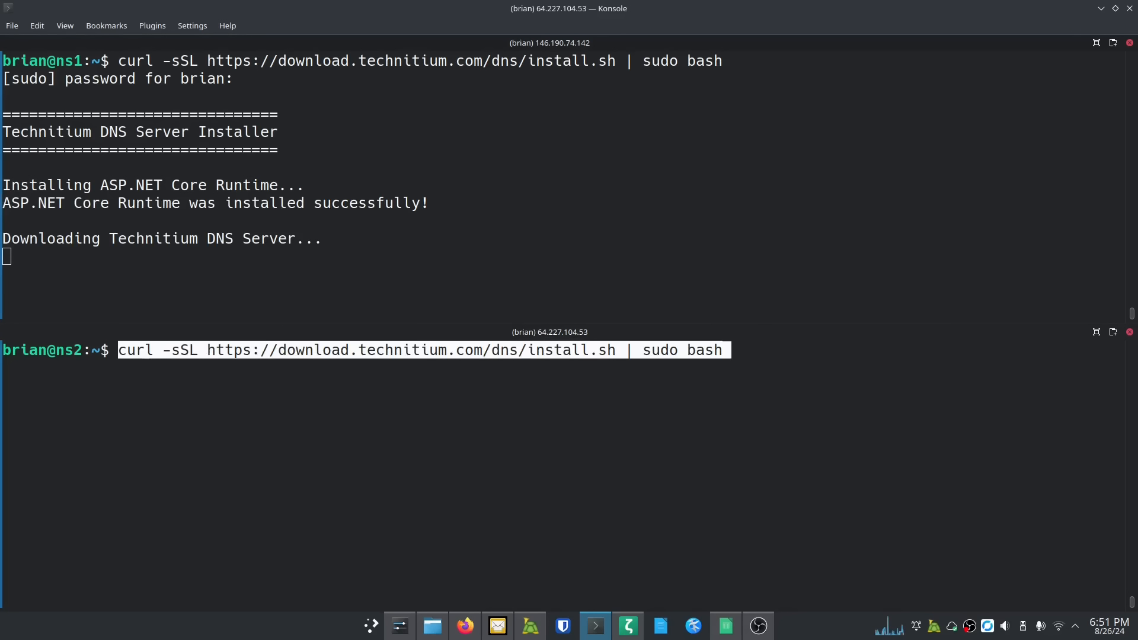
key(Return)
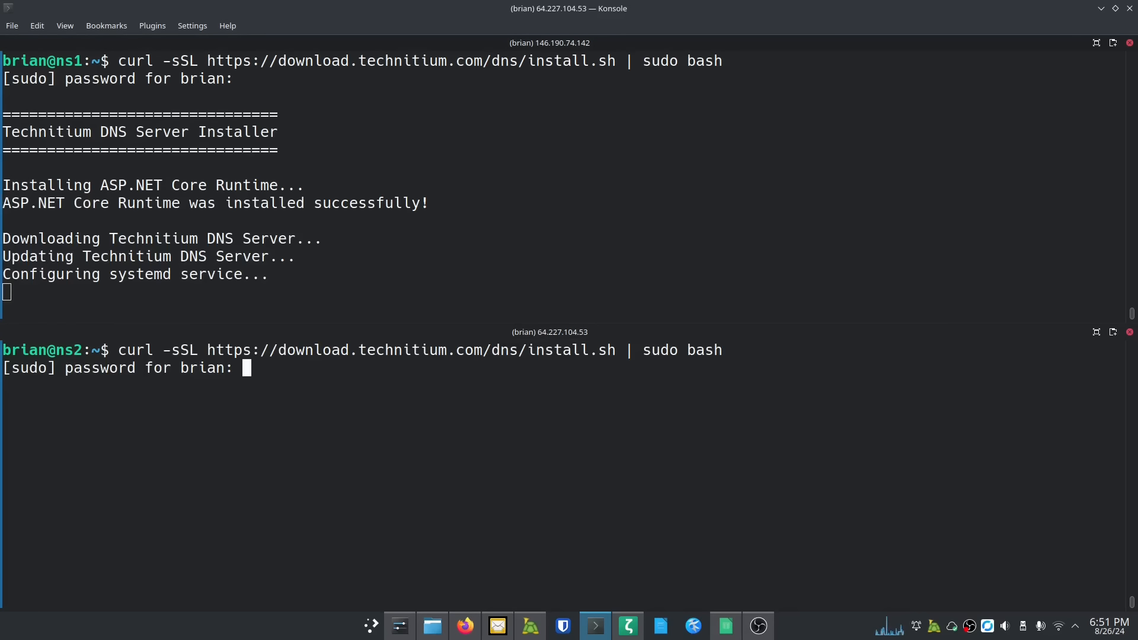
key(Return)
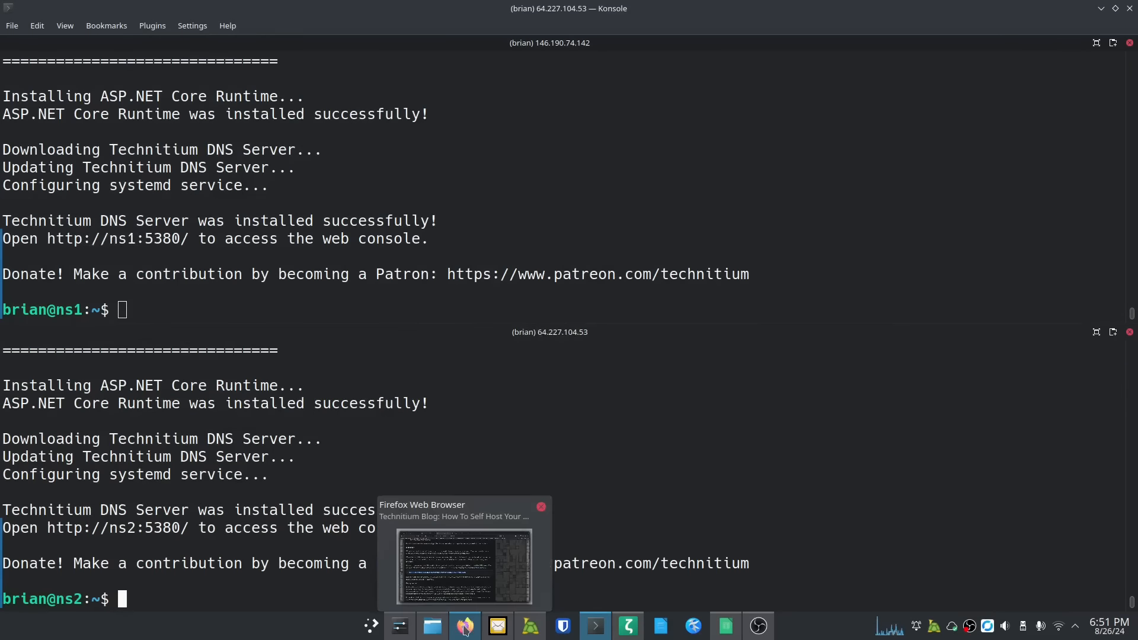
Step: Get ns1's IP from the DigitalOcean droplets list and load 146.190.74.142:5380 in a new tab
click(465, 627)
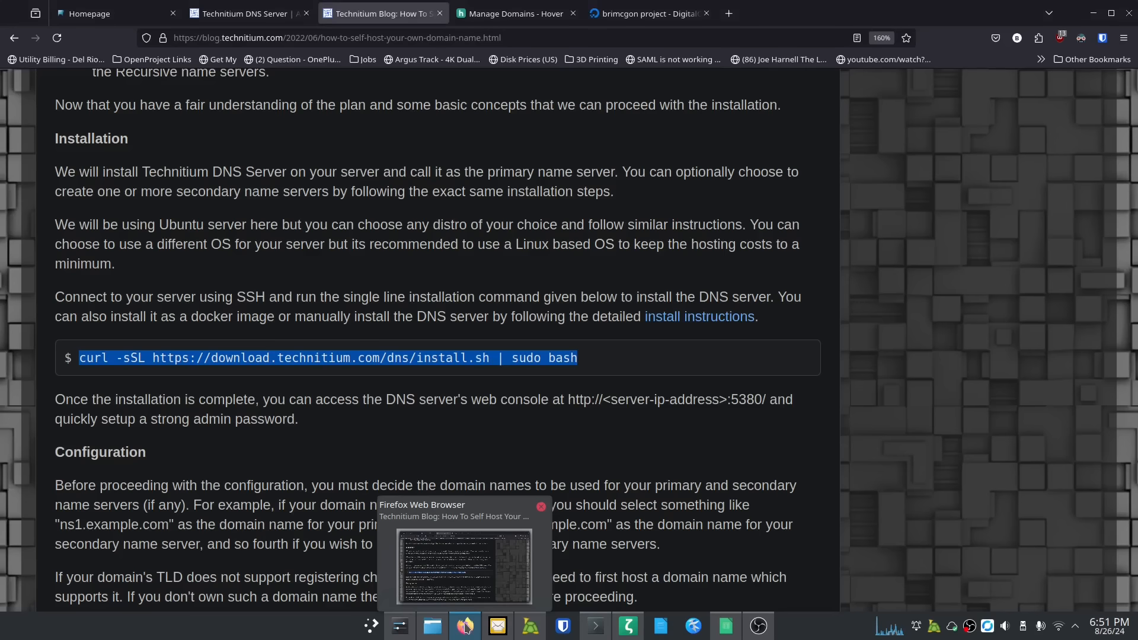
click(730, 17)
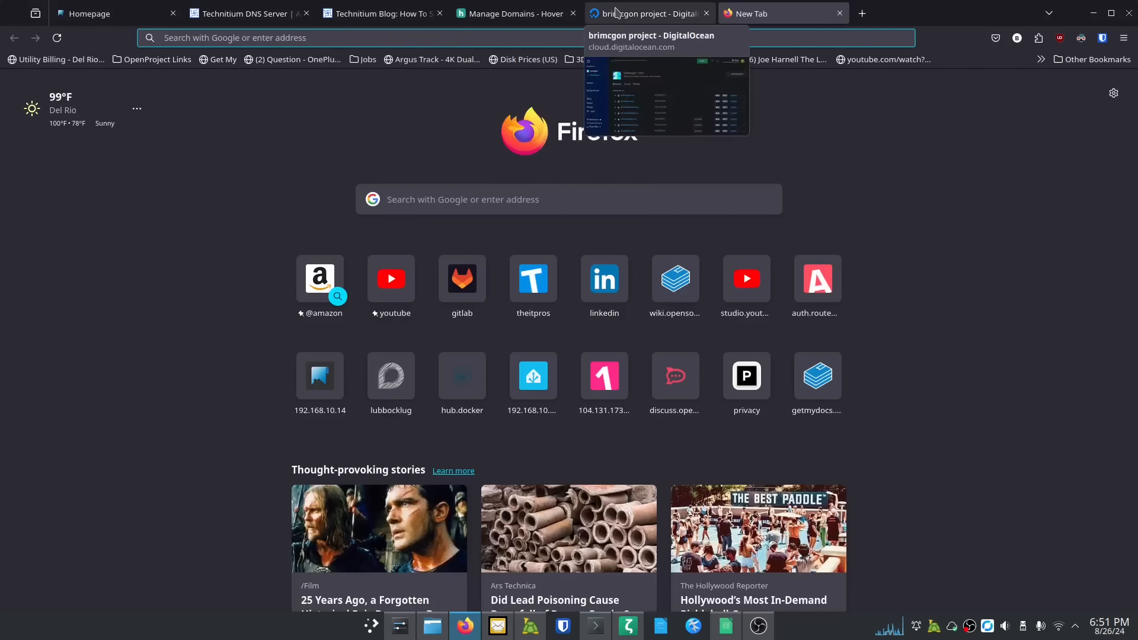
click(646, 13)
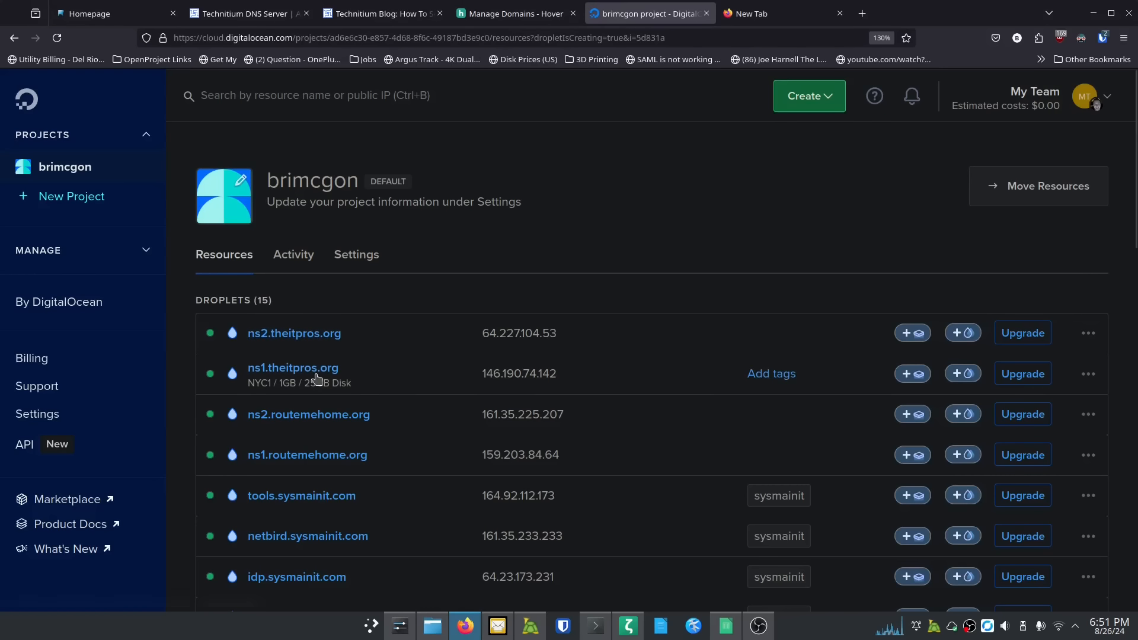
mouse_move(512, 380)
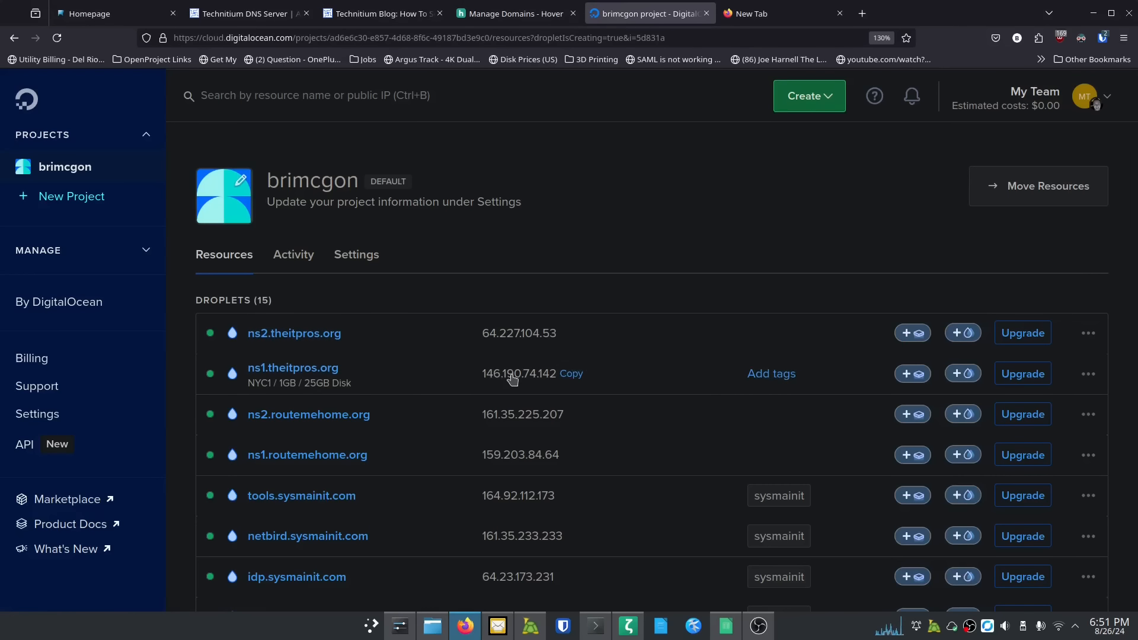
click(751, 11)
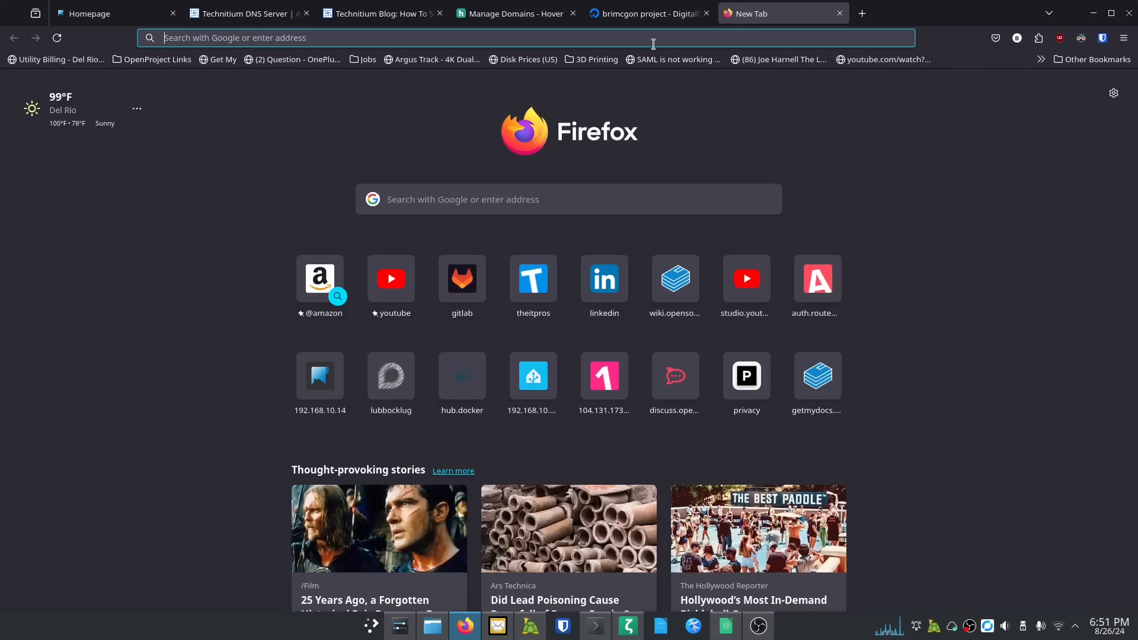
key(ctrl+v)
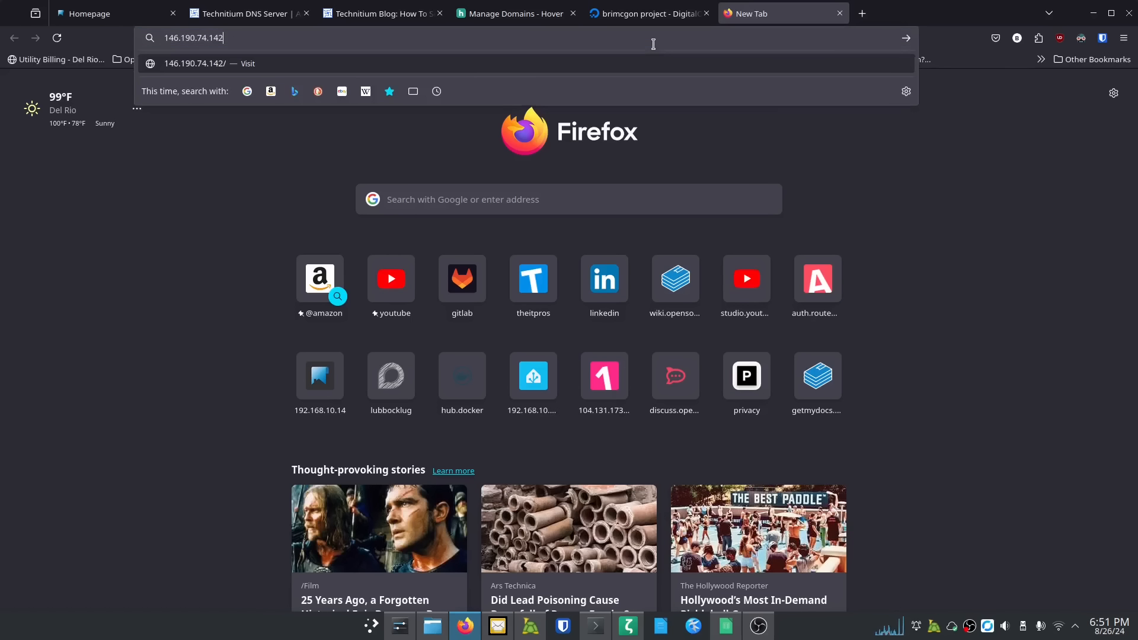
text(:)
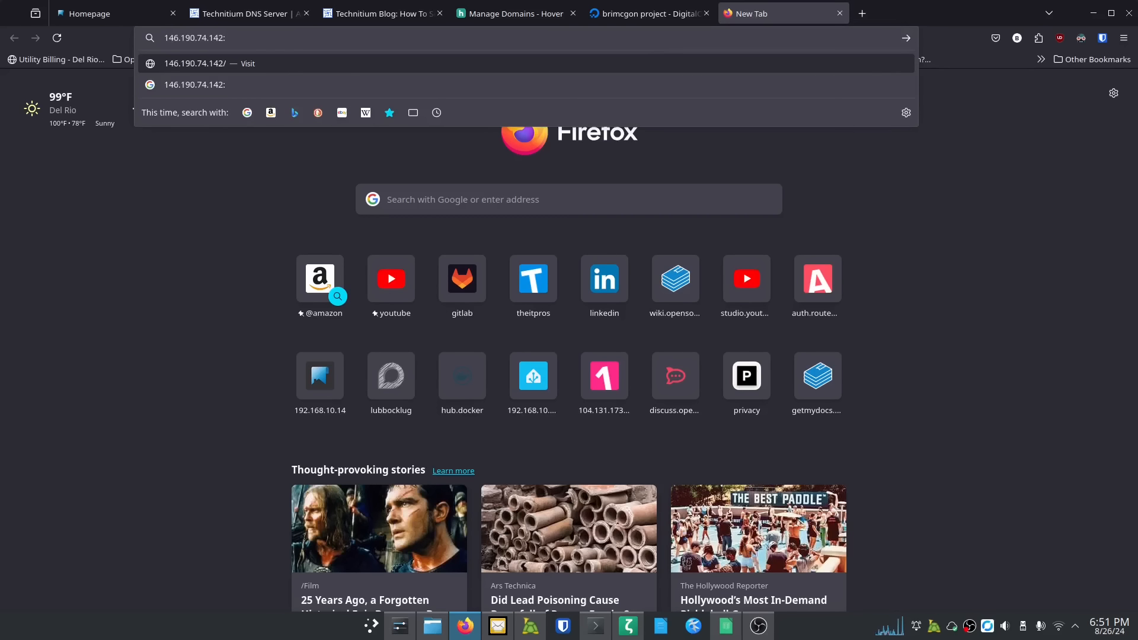
text(5380)
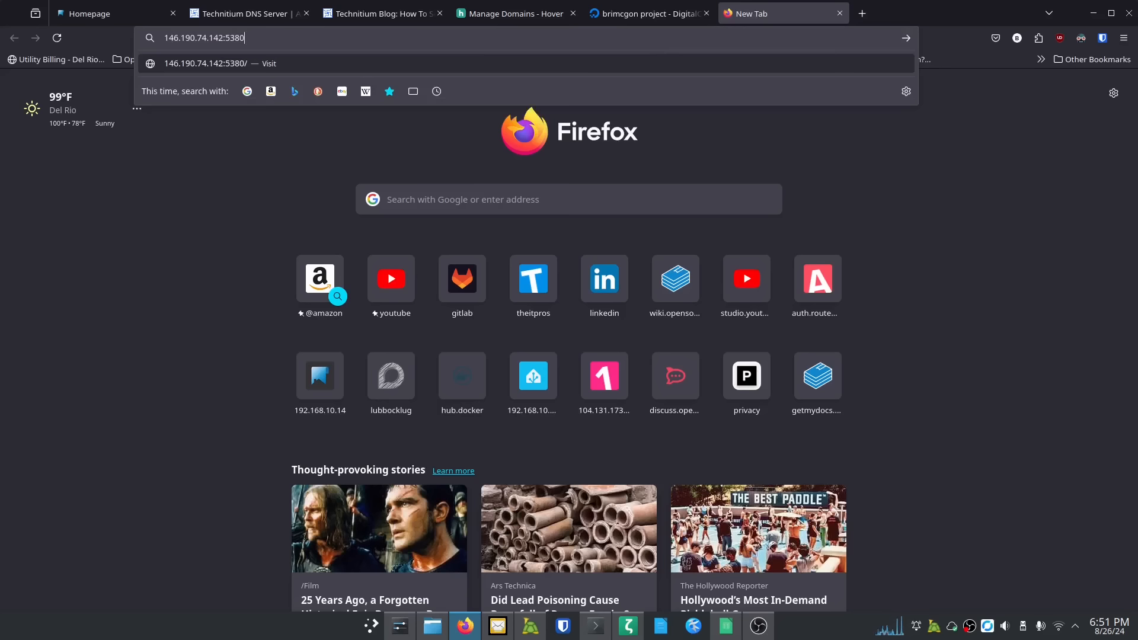
key(Return)
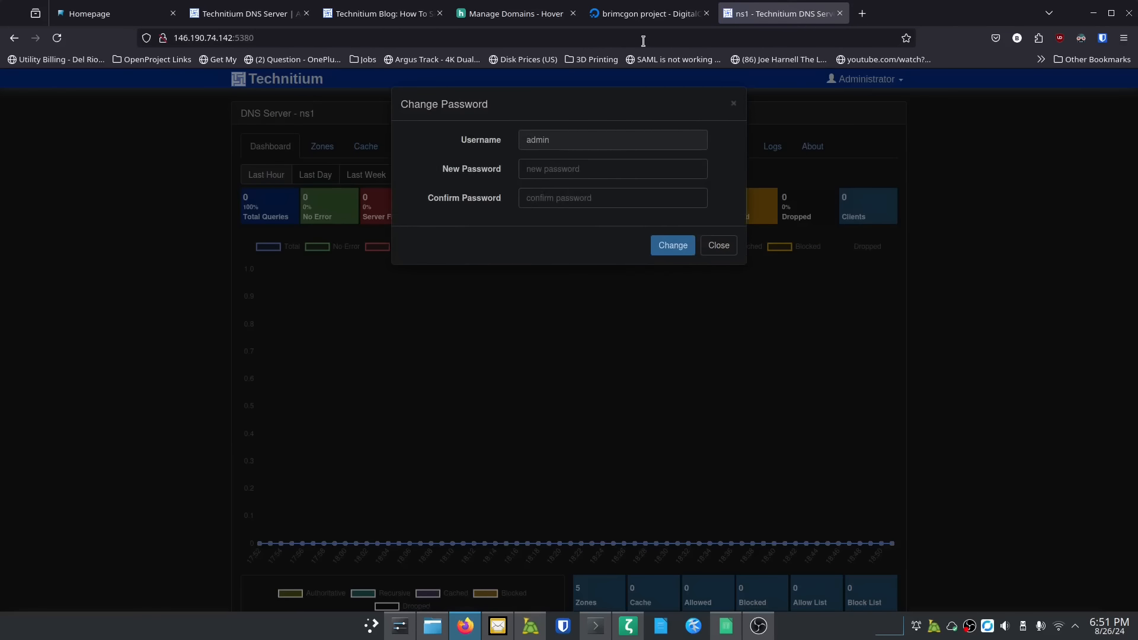
Step: Set and confirm a new ns1 admin password, declining the browser's offer to save it
click(639, 170)
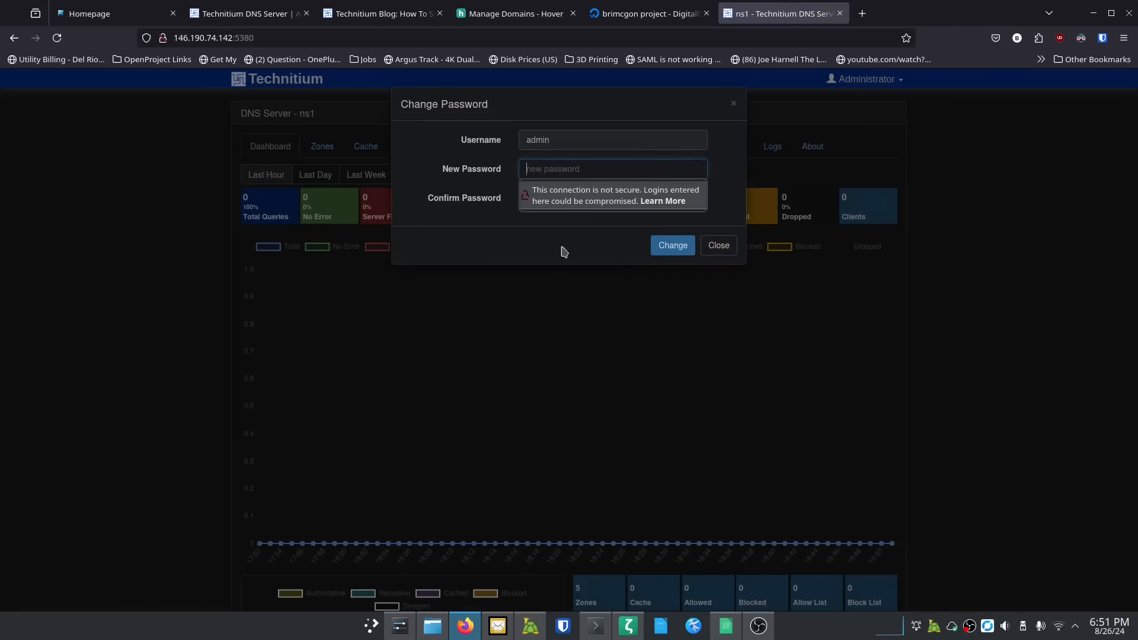
key(ctrl+plus)
key(ctrl+plus)
key(ctrl+plus)
key(ctrl+plus)
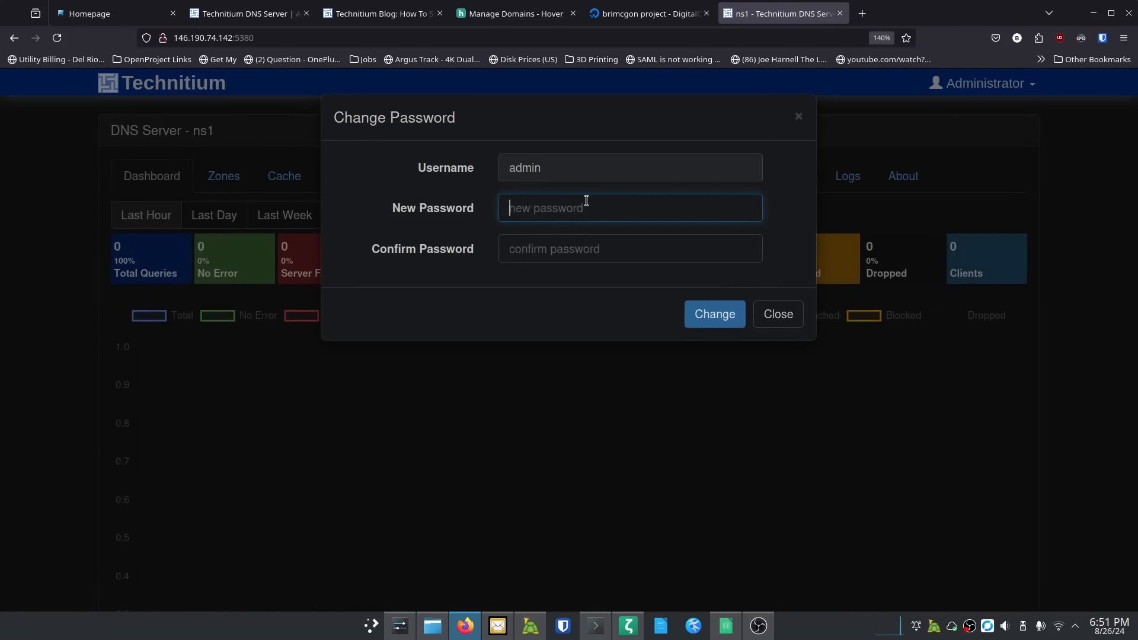
text(•••)
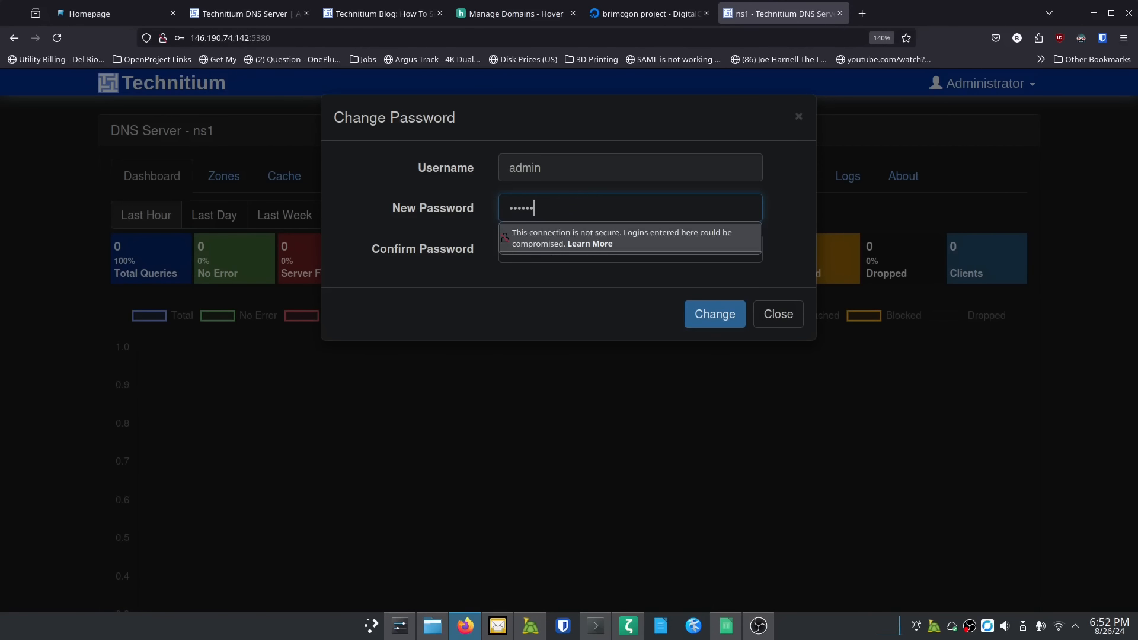
text(•••••••)
key(Tab)
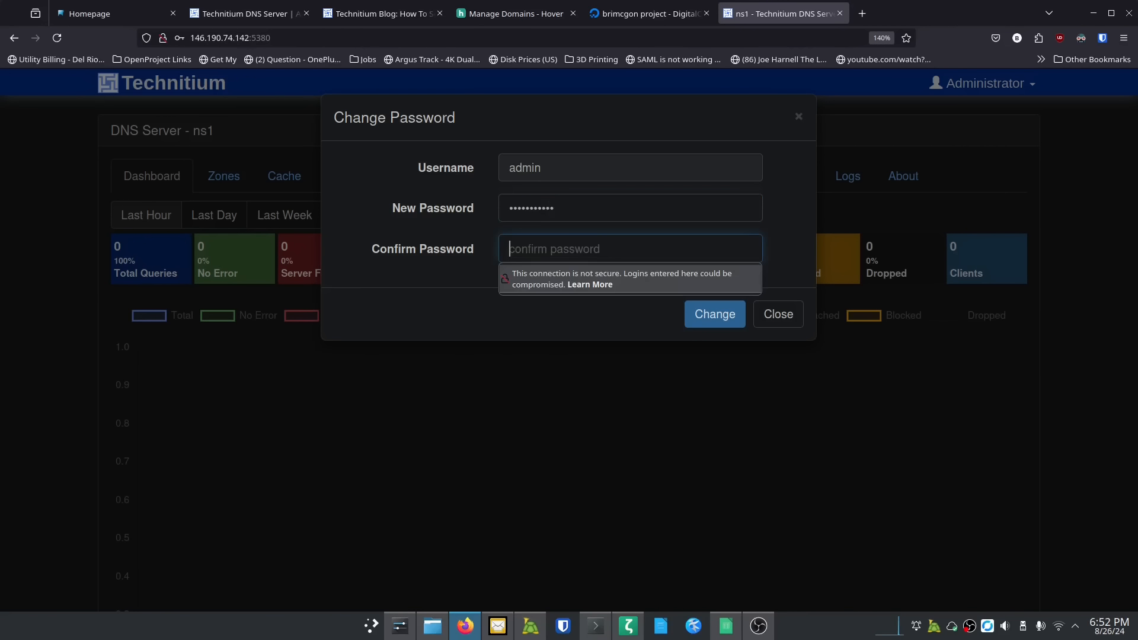
text(••••••••)
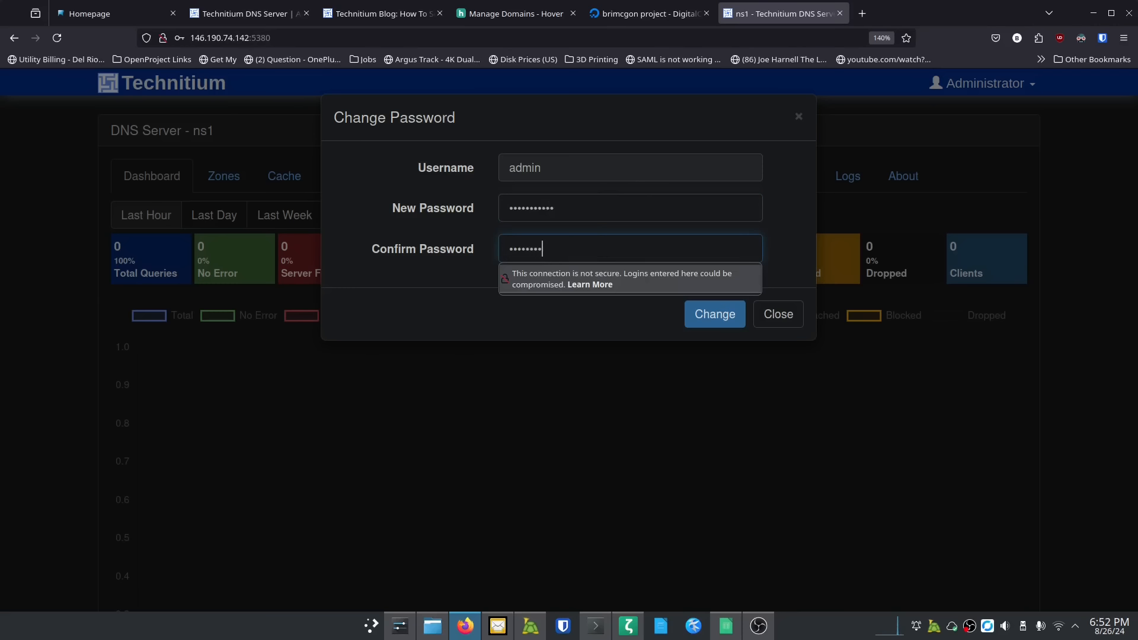
text(••)
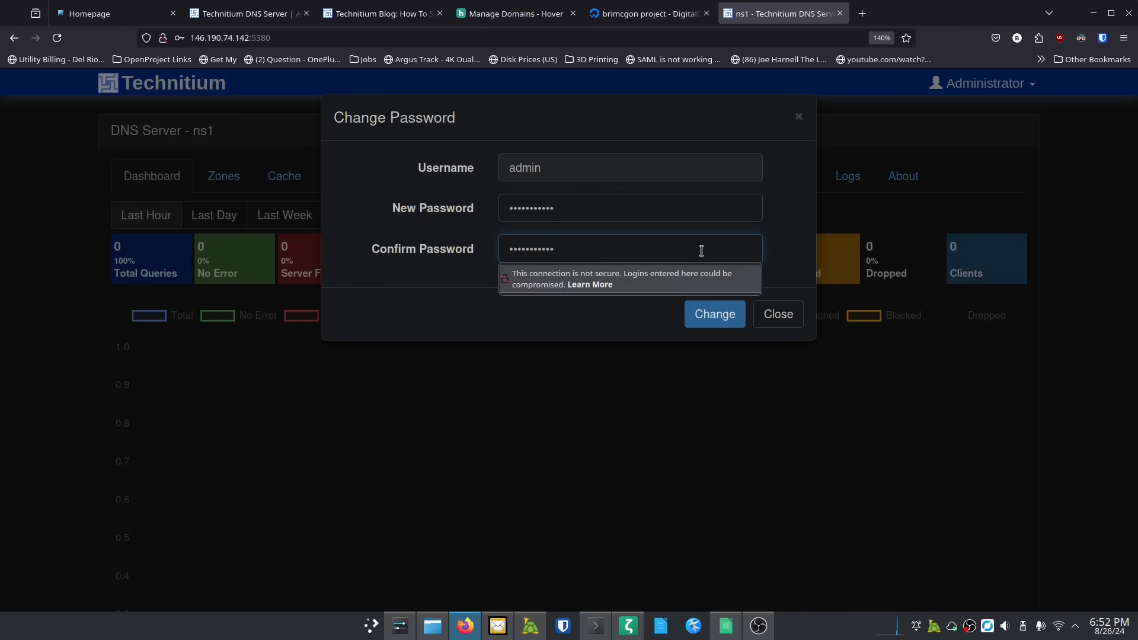
click(713, 315)
click(325, 192)
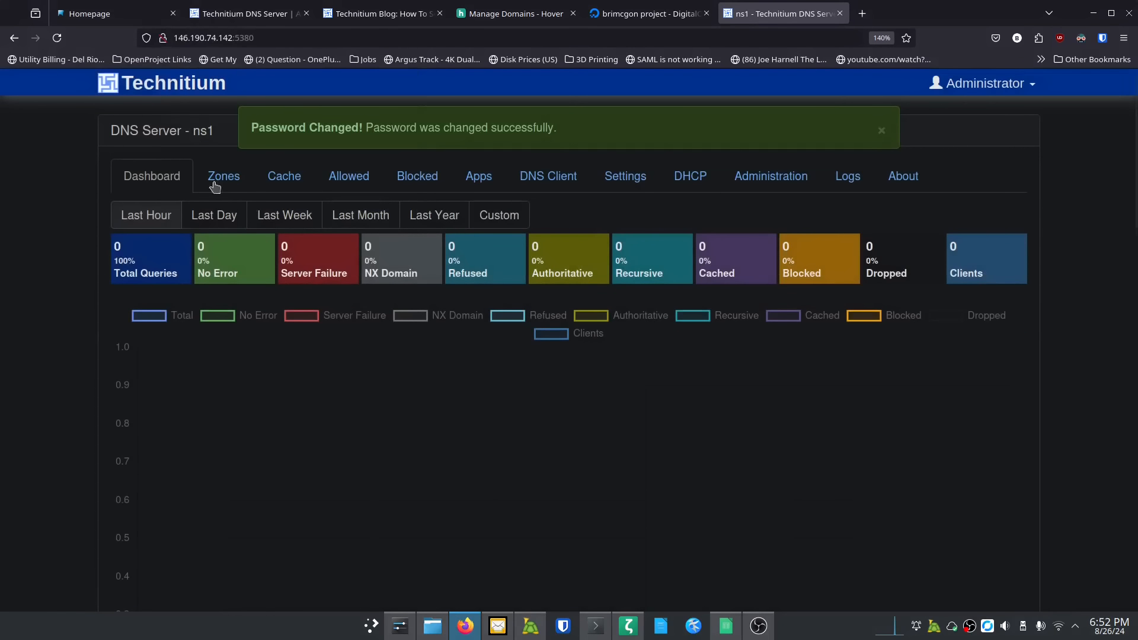
Step: Open a new browser tab and return to the DigitalOcean droplet list
key(ctrl+plus)
key(ctrl+plus)
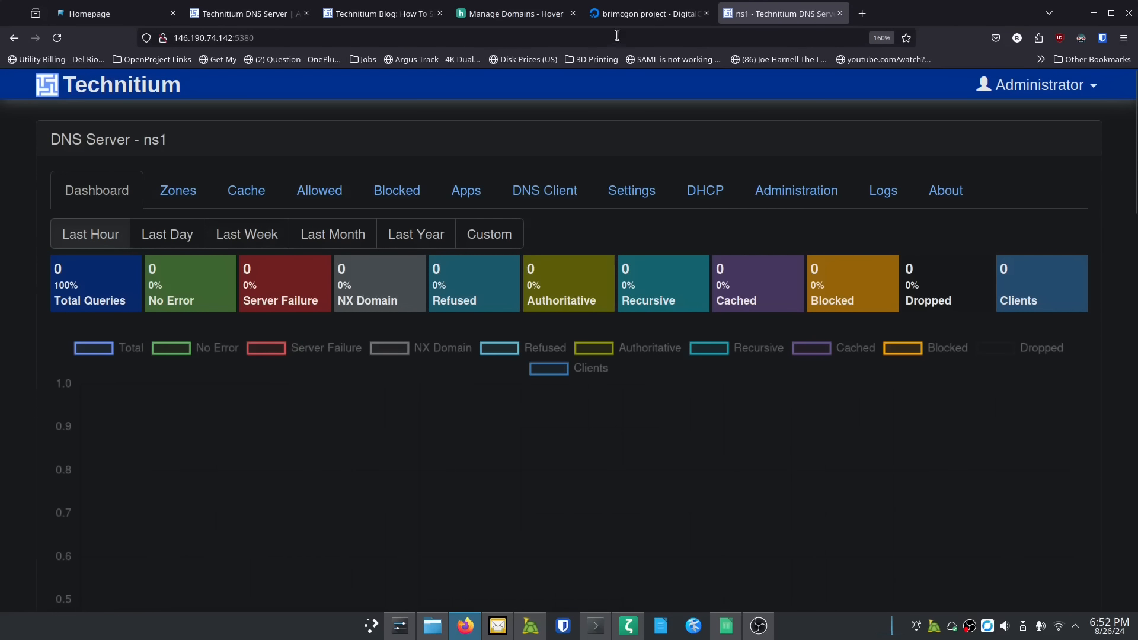
click(865, 14)
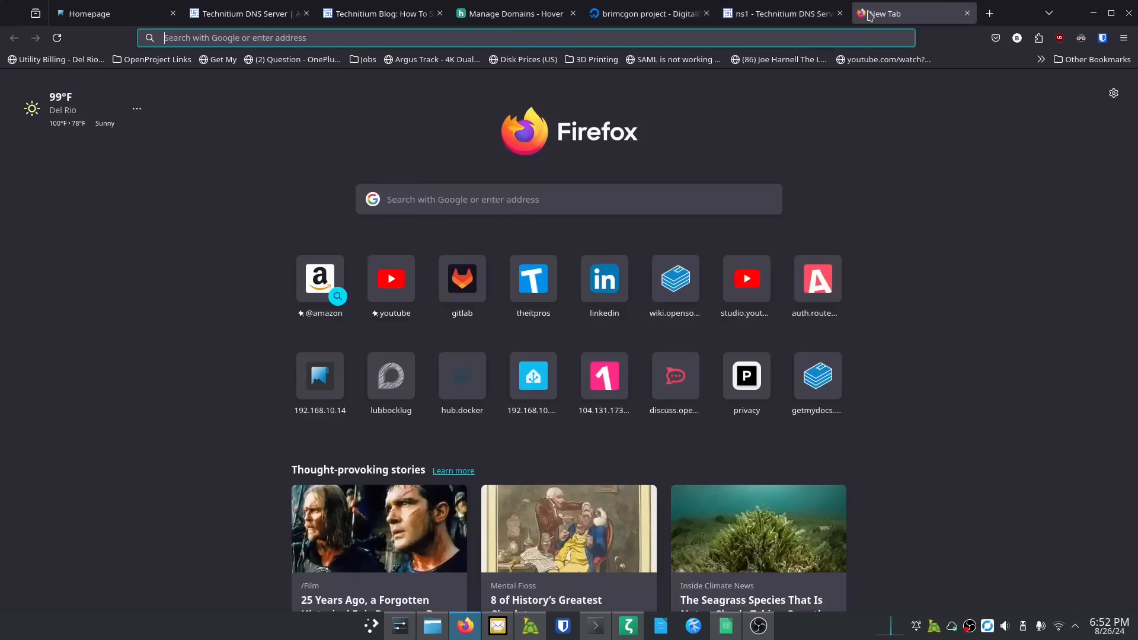
click(678, 14)
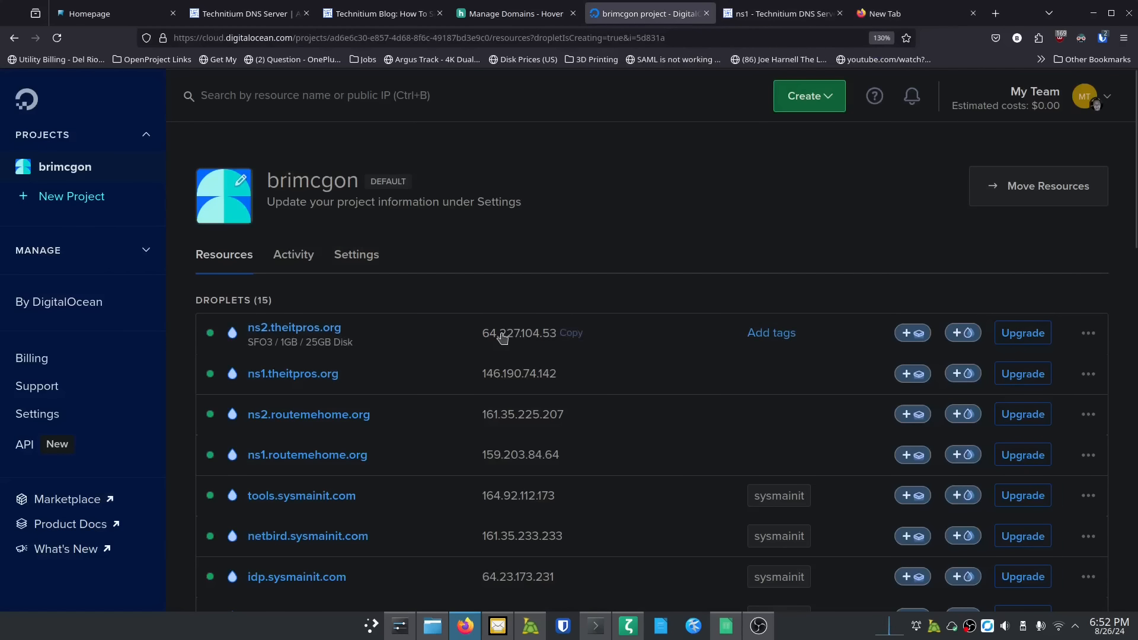
Step: Load ns2's console at 64.227.104.53:5380 in the new tab, correcting the mistyped 6480 port
click(902, 13)
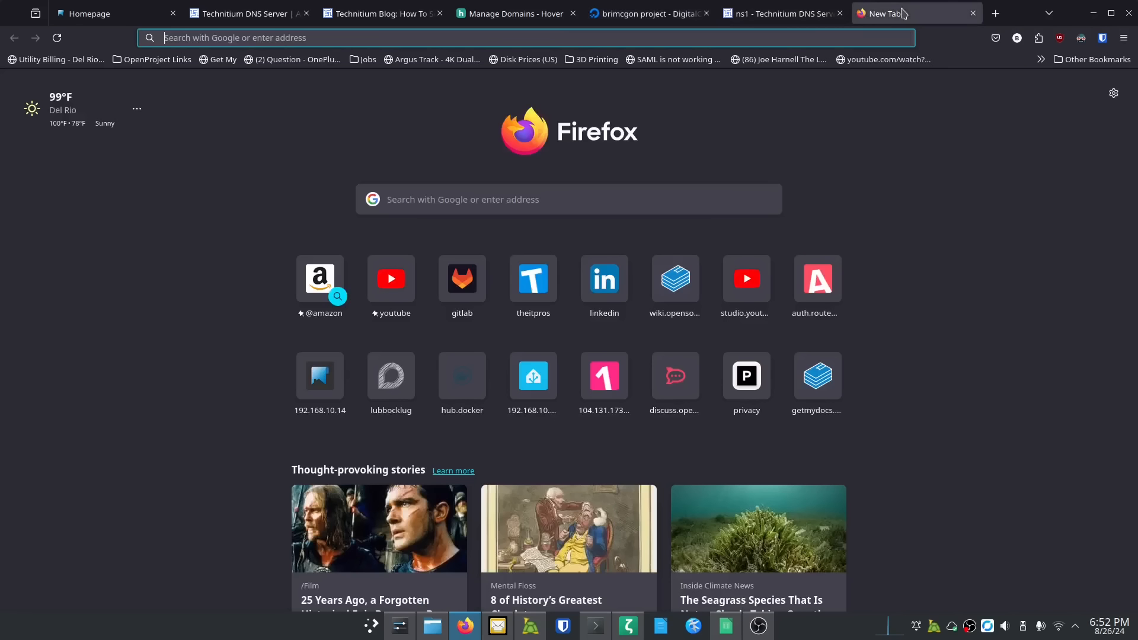
text(64.227.104.53)
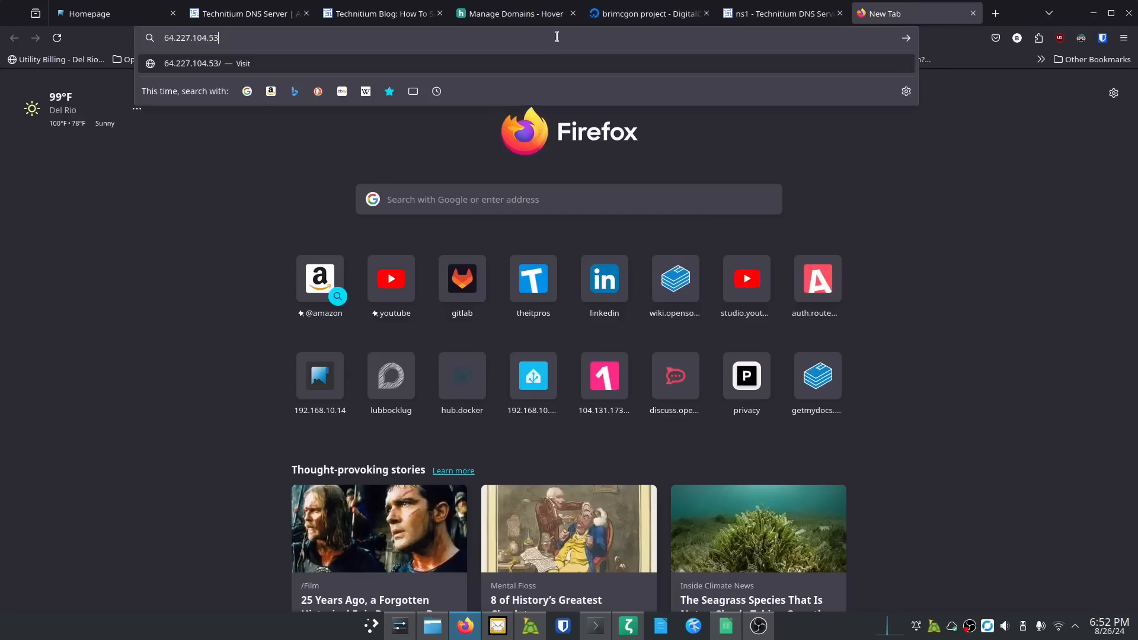
text(:)
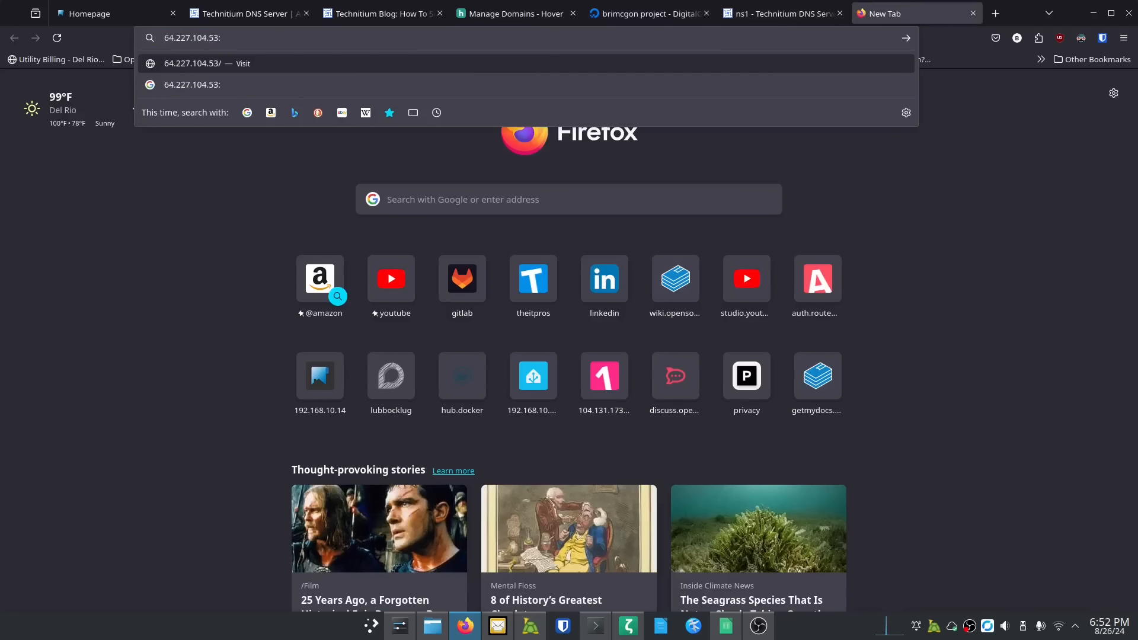
text(6480)
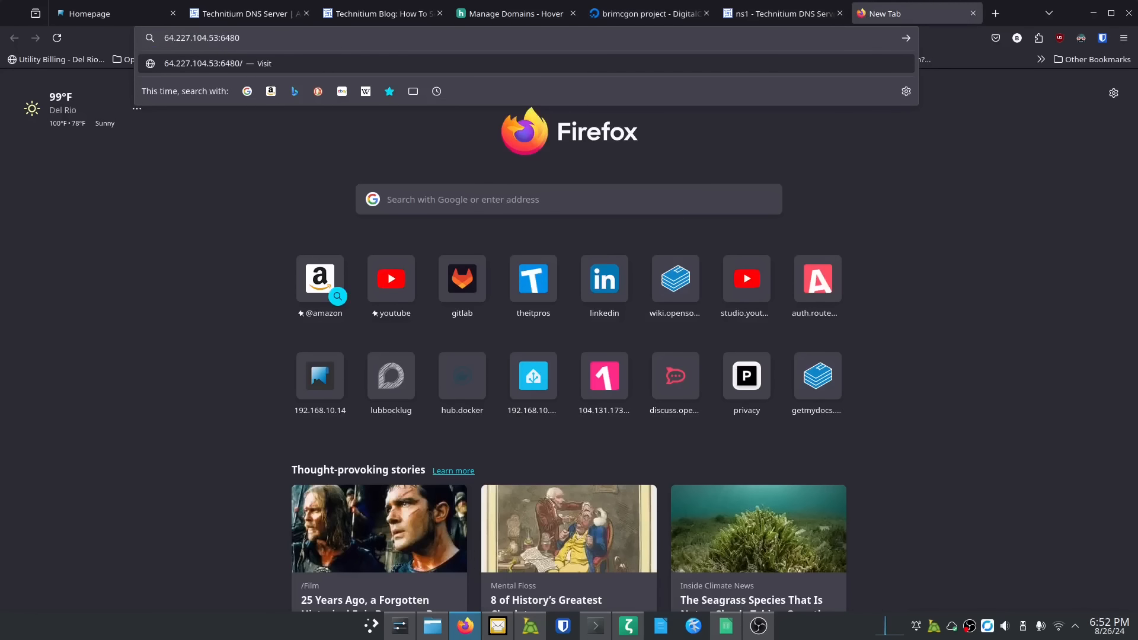
key(BackSpace)
key(BackSpace)
key(BackSpace)
key(BackSpace)
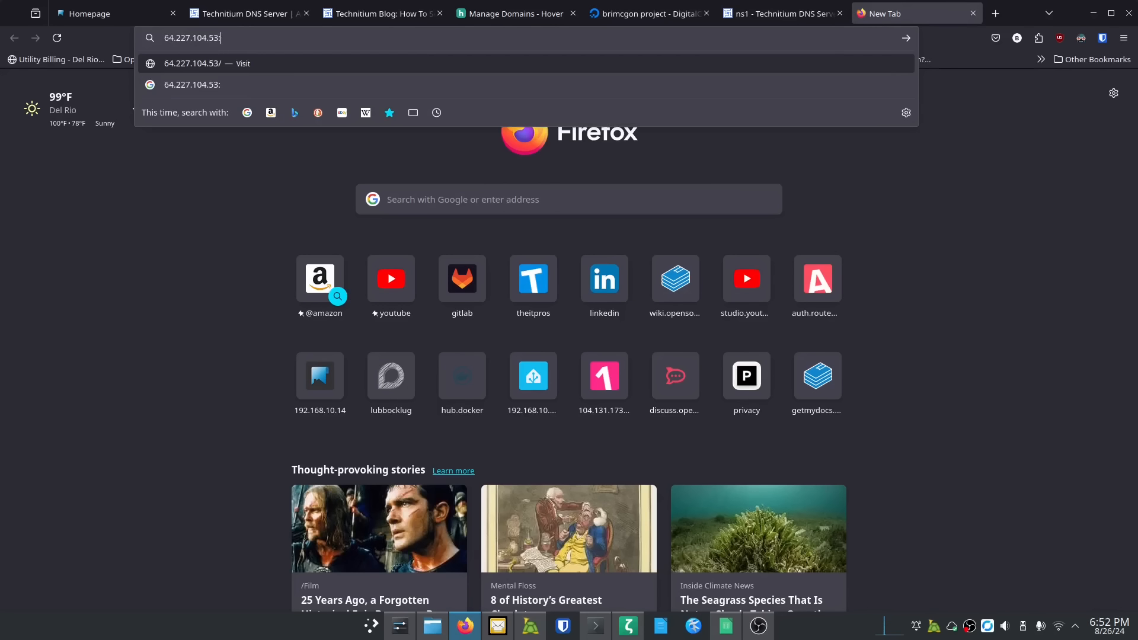
text(5380)
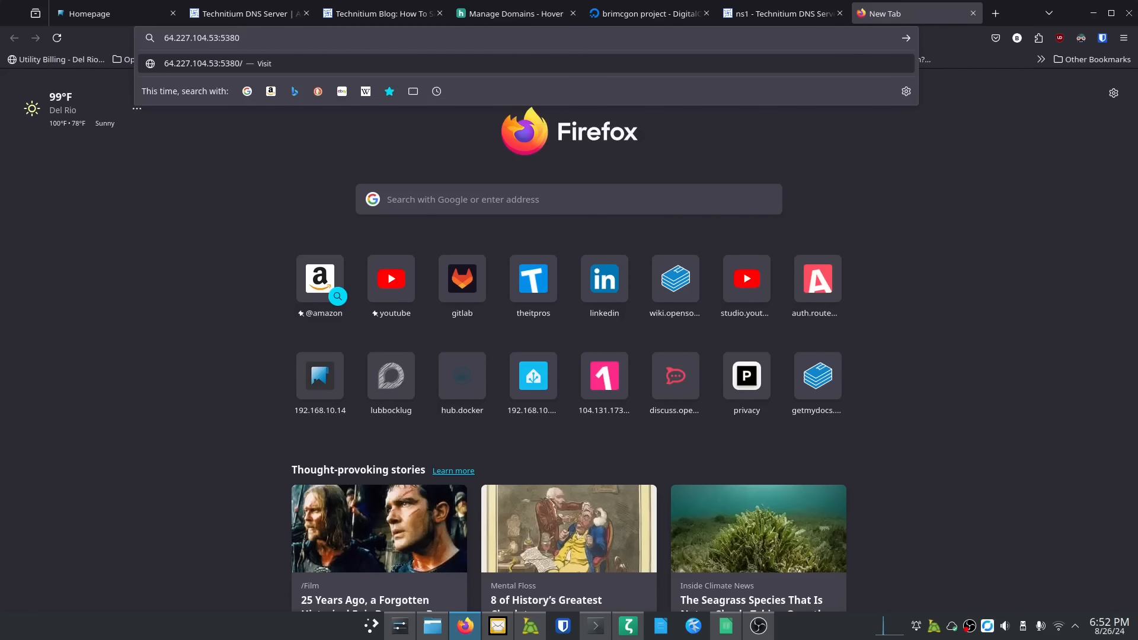
key(Return)
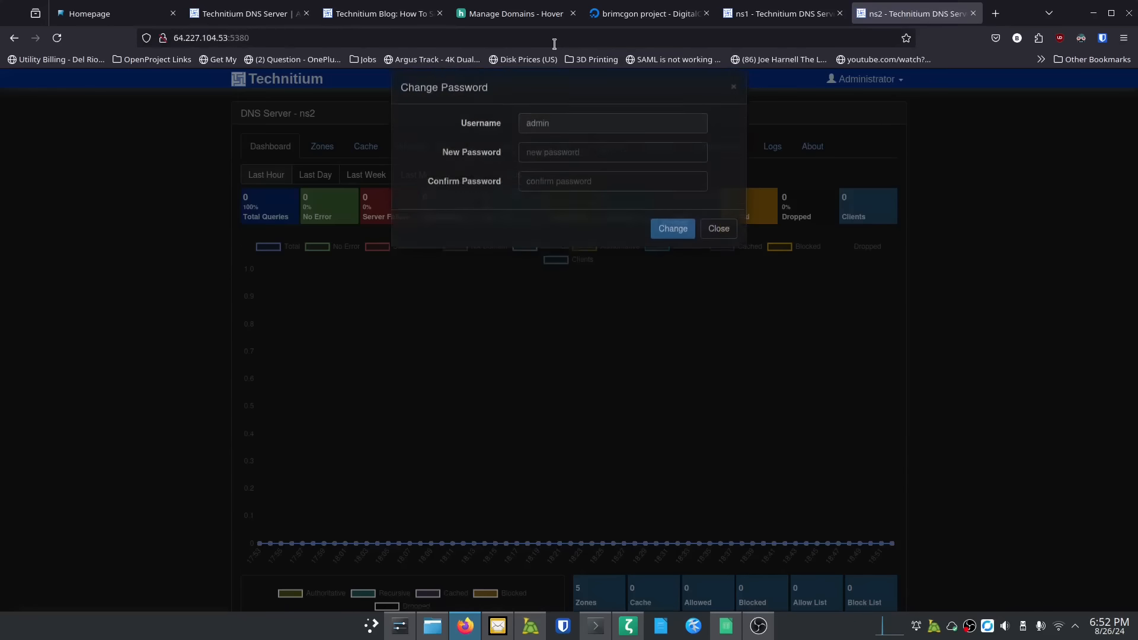
Step: Set and confirm a new ns2 admin password, declining the browser's offer to save it
key(ctrl+plus)
key(ctrl+plus)
key(ctrl+plus)
key(ctrl+plus)
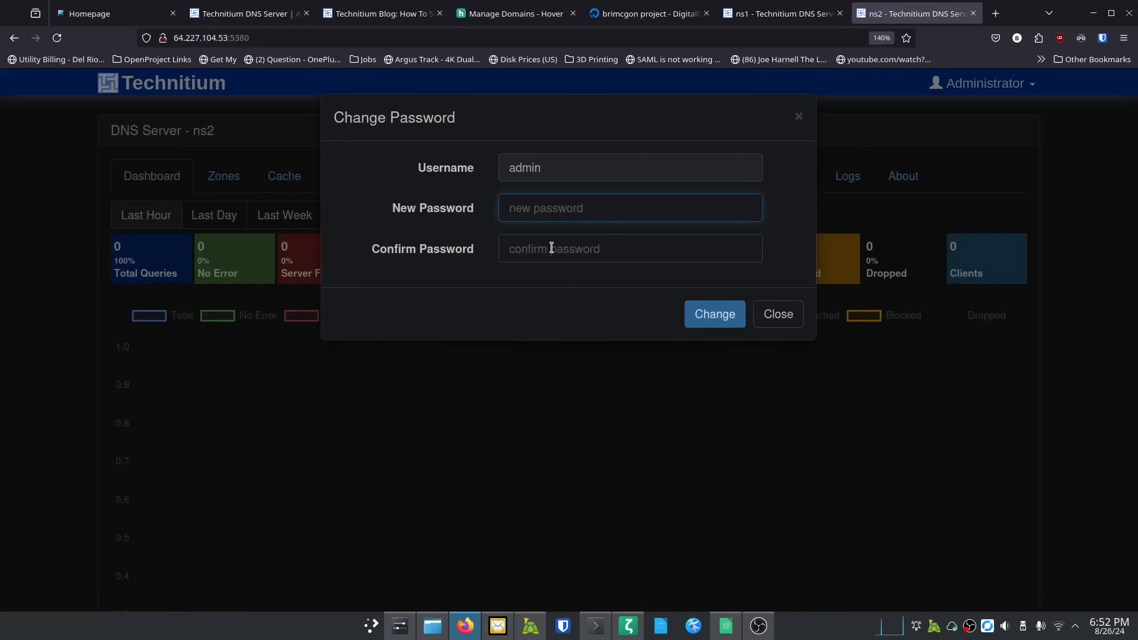
text(•••••••)
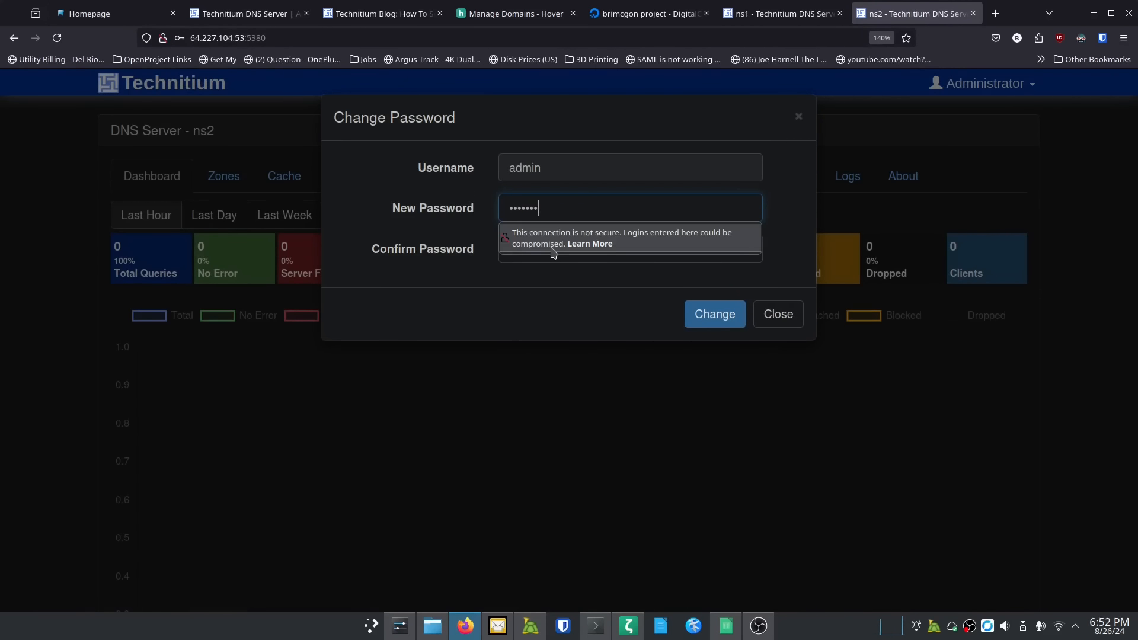
text(••••)
key(Tab)
text(•••)
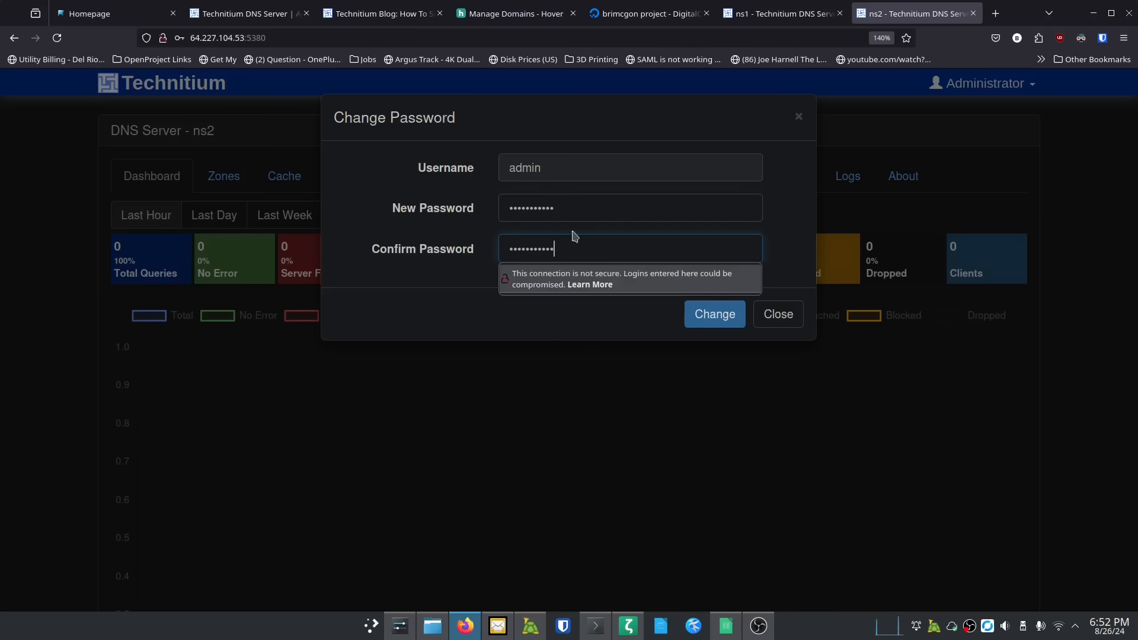
click(709, 320)
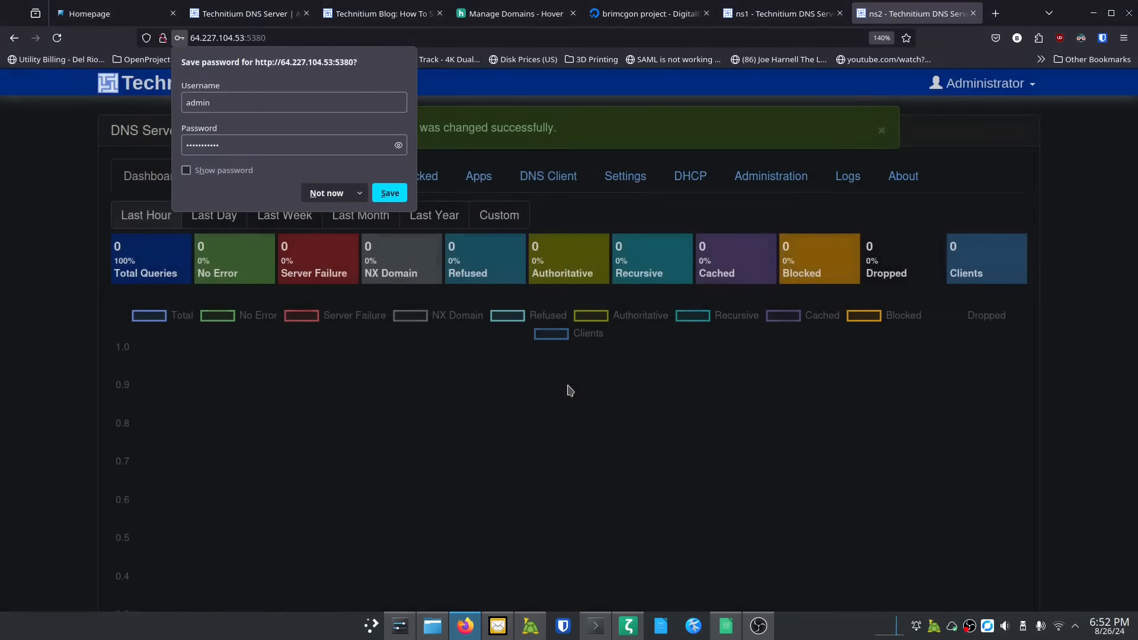
click(312, 193)
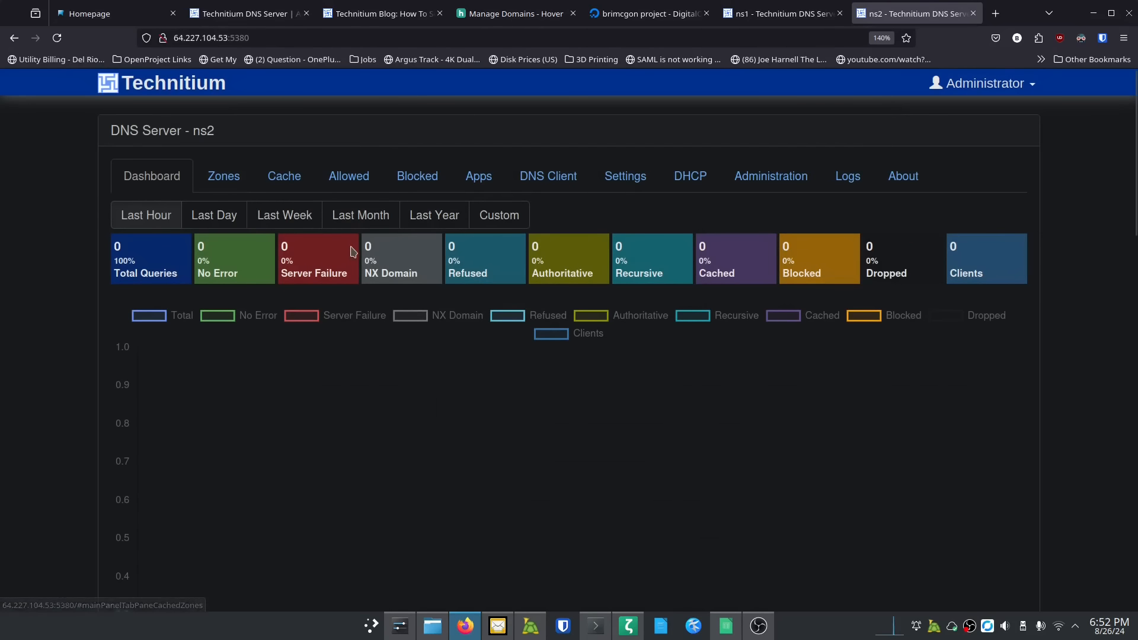
Step: Compare the ns1 and ns2 dashboards, ending on the ns1 dashboard
scroll(319, 271, up, 2)
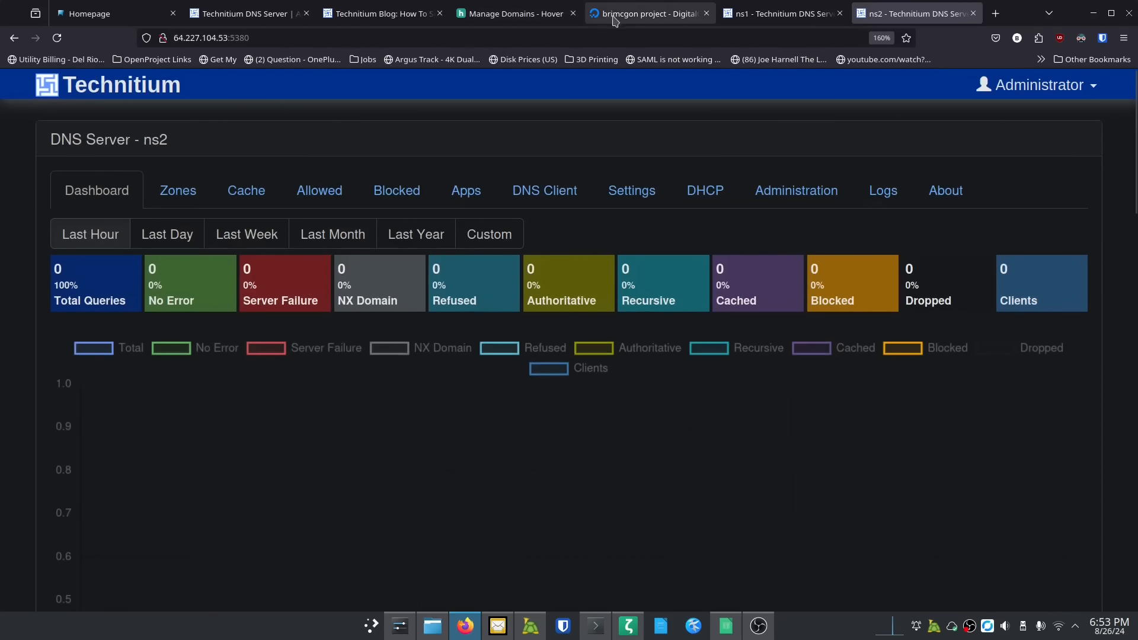
click(755, 17)
click(905, 22)
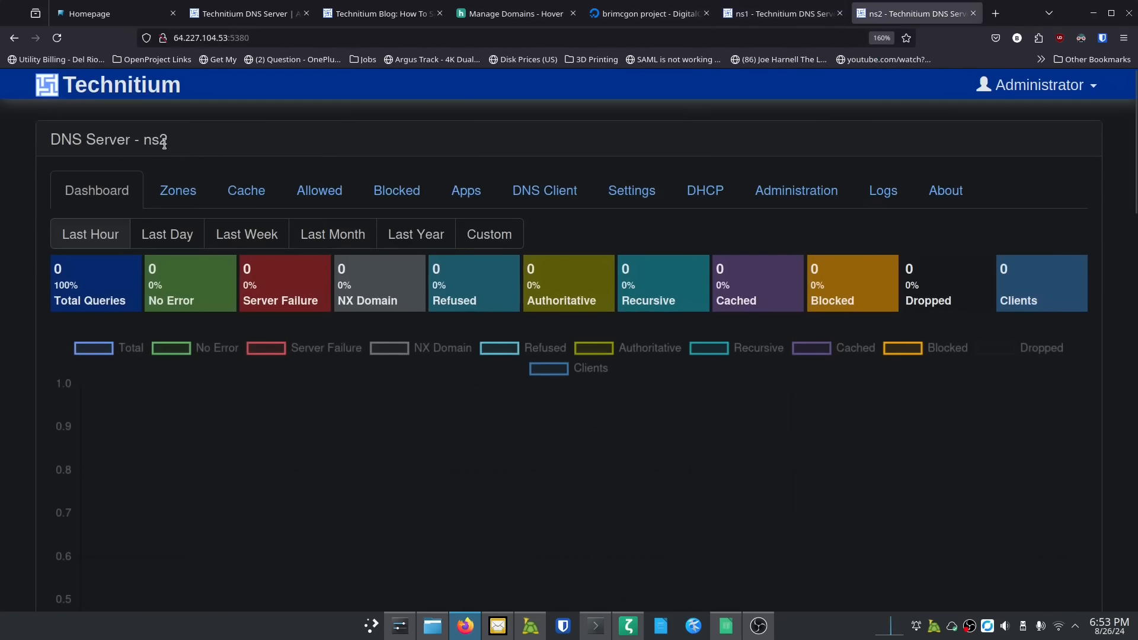
click(761, 14)
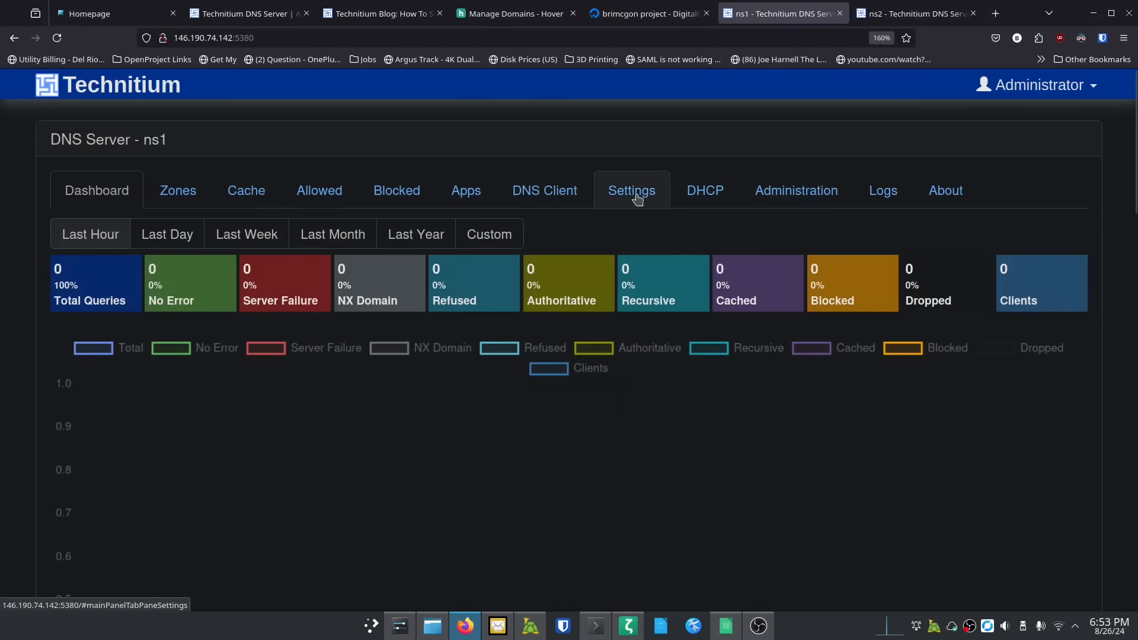
Step: Open the ns1 server's General settings page
click(636, 196)
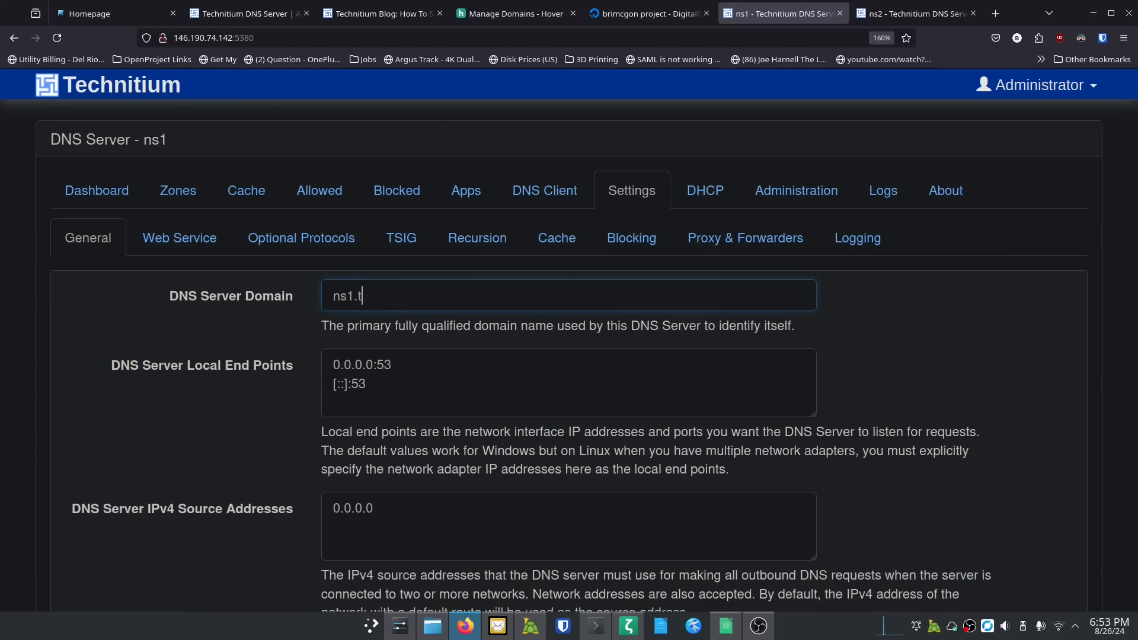
Step: Set ns1's domain to ns1.theitpros.org, TTL 3600 to 600, and the administrator's e-mail as responsible person
text(heitpros.org)
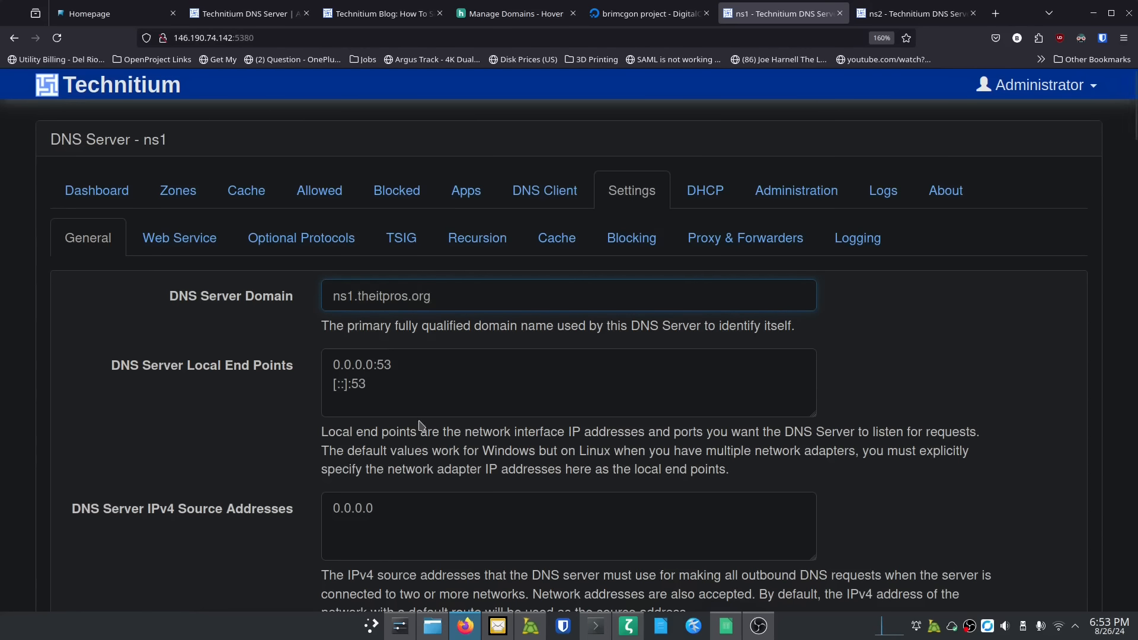
click(286, 398)
scroll(287, 398, down, 1)
scroll(287, 398, down, 8)
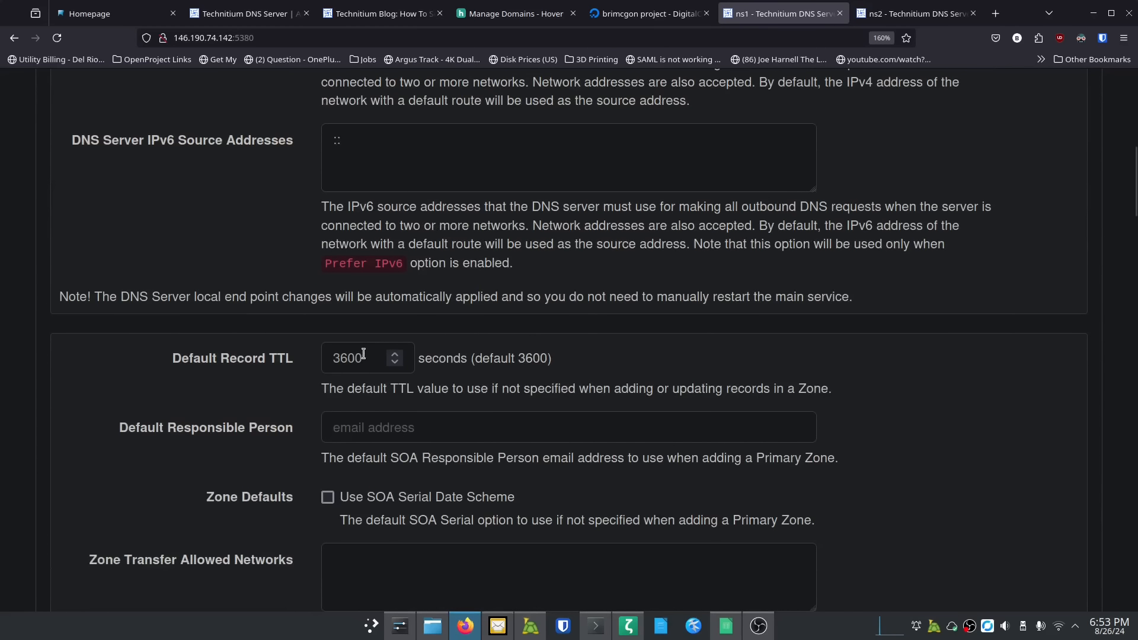
drag(365, 356, 312, 356)
text(600)
click(434, 425)
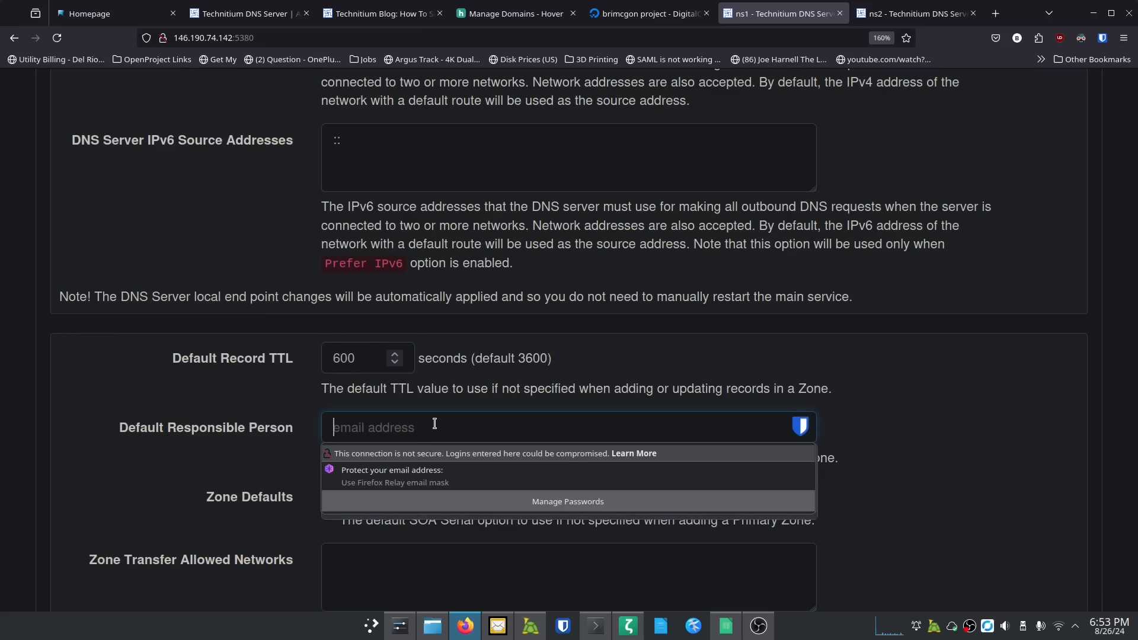
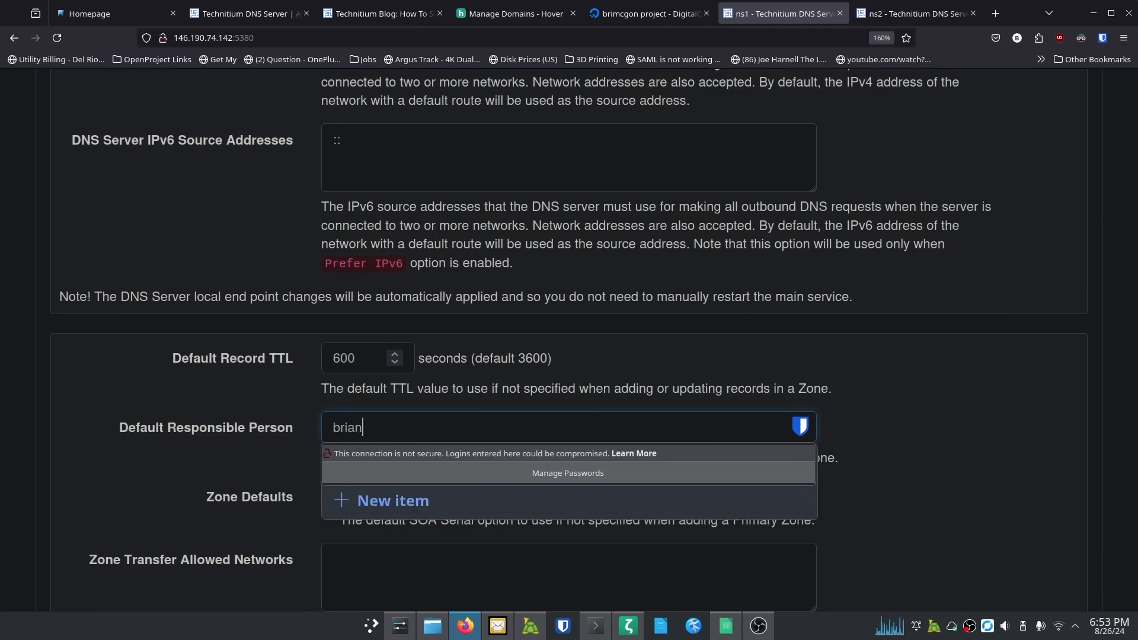
key(Tab)
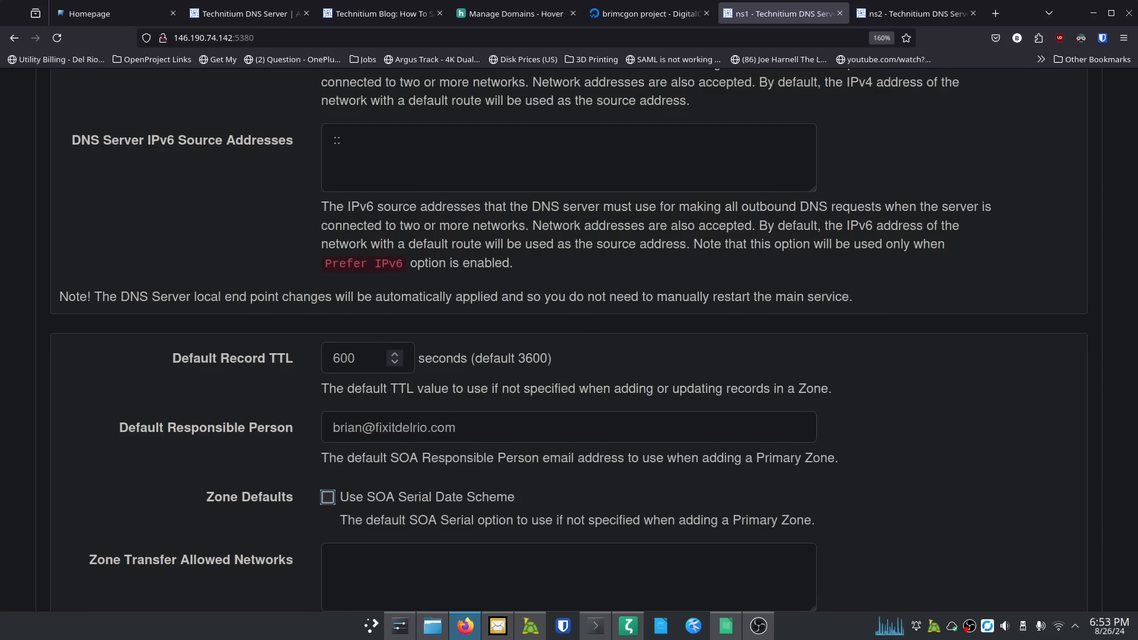
Step: Save the ns1 settings and switch to the ns2 server's tab
scroll(284, 432, down, 4)
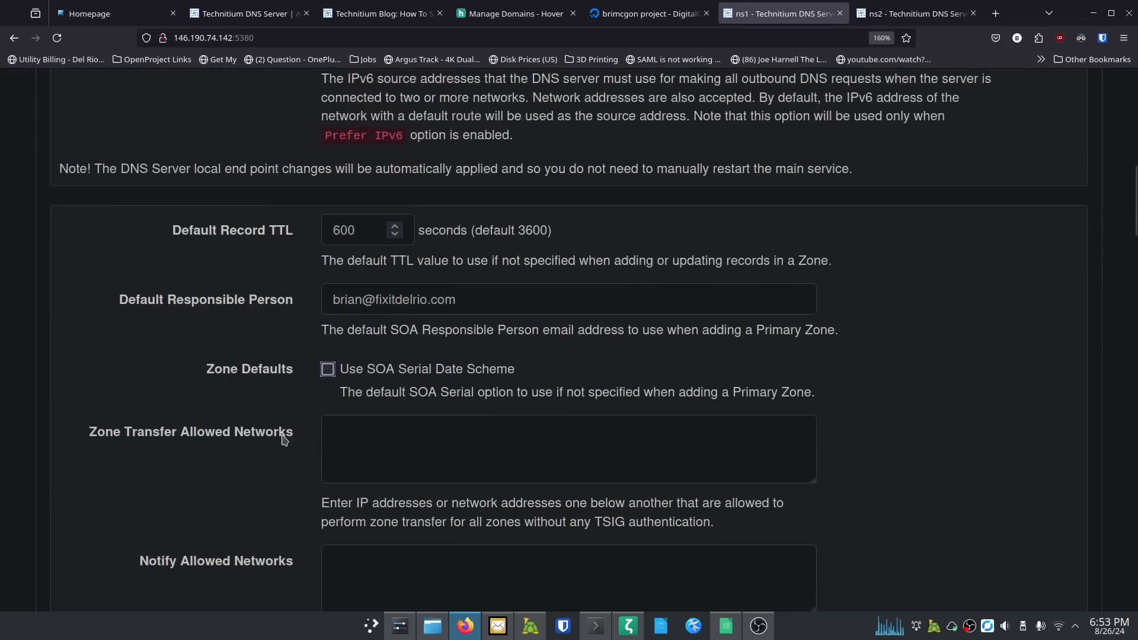
scroll(274, 405, down, 7)
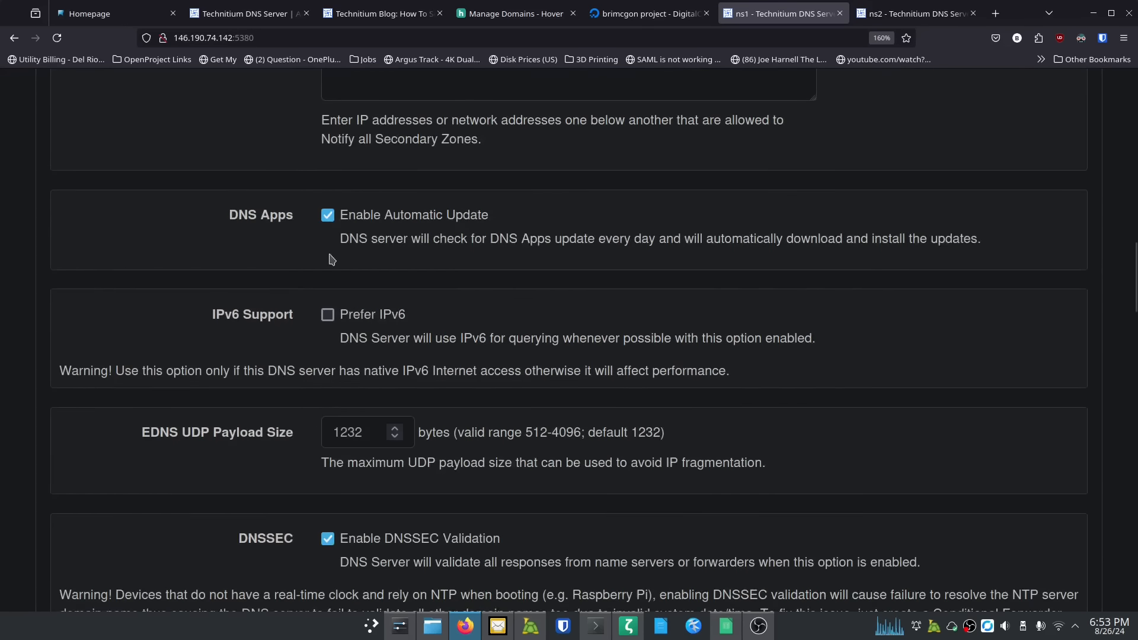
scroll(297, 424, down, 4)
scroll(291, 428, down, 9)
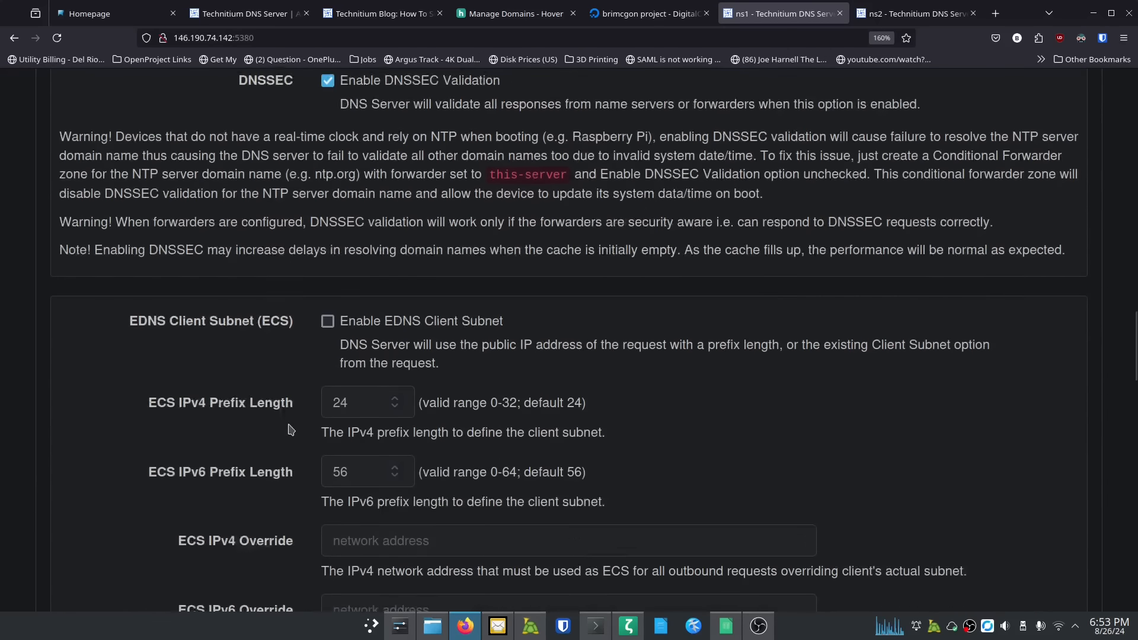
scroll(289, 425, down, 14)
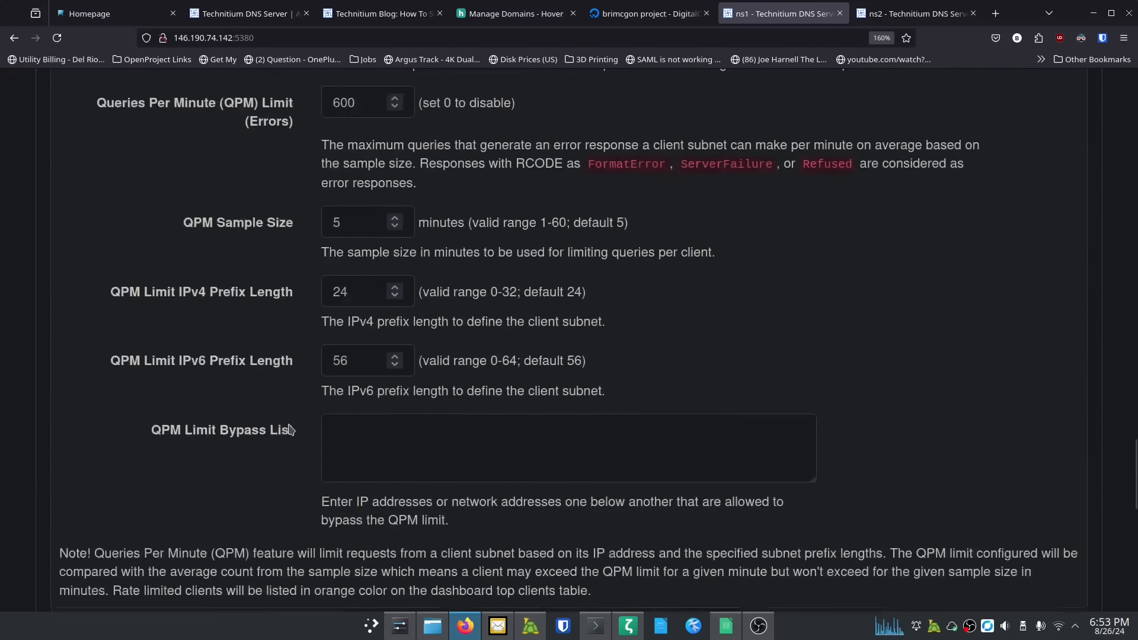
scroll(290, 428, down, 5)
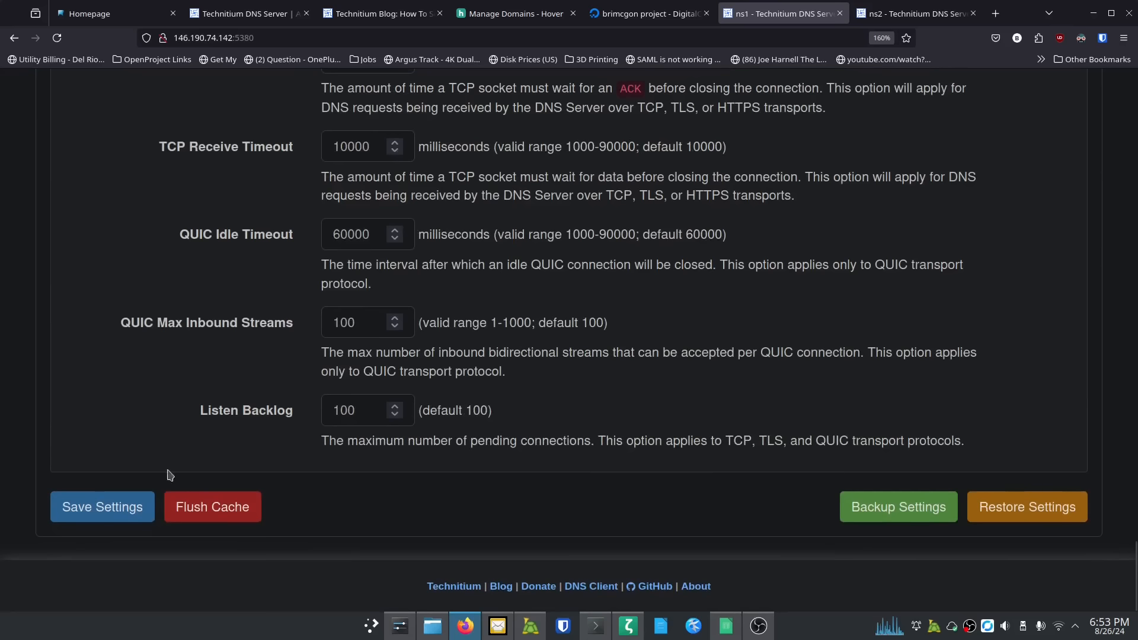
click(118, 502)
scroll(439, 372, up, 20)
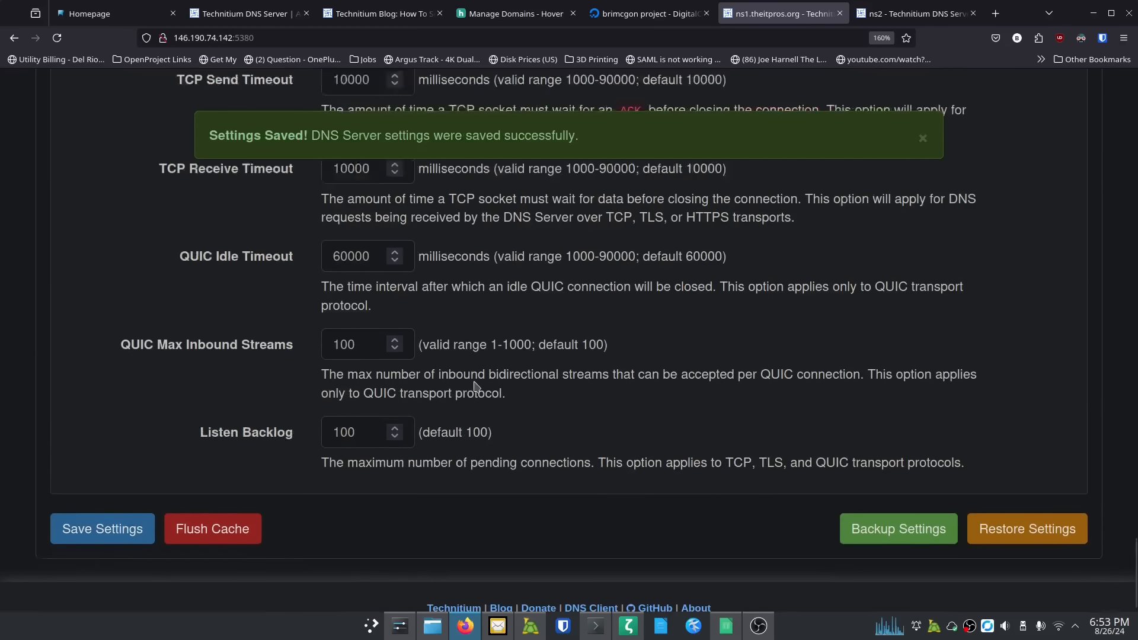
scroll(532, 389, up, 5)
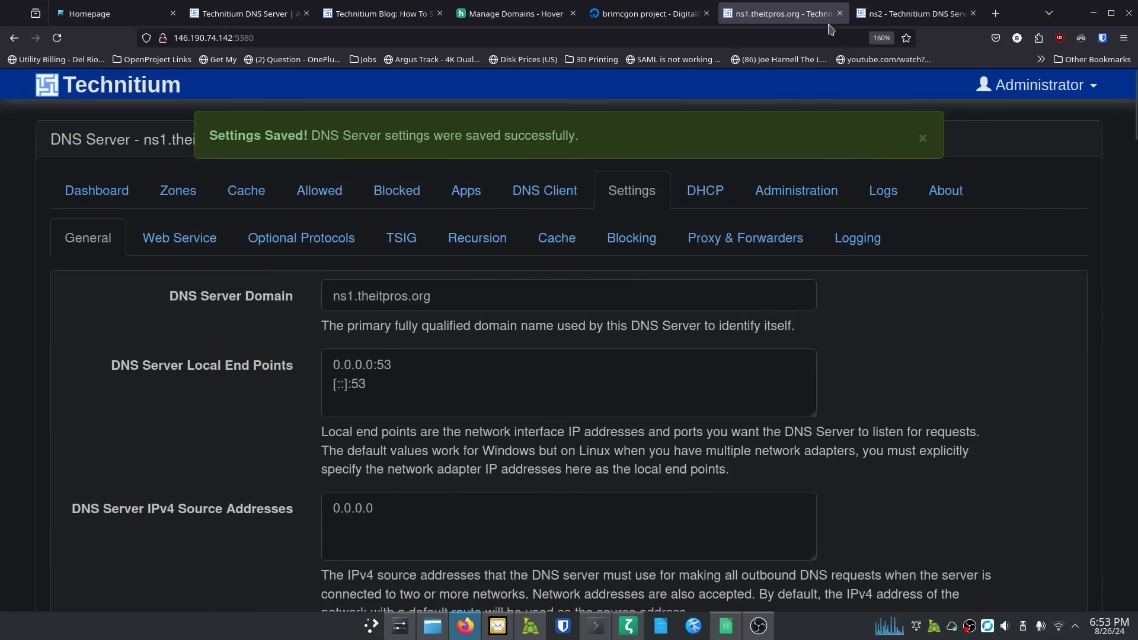
click(912, 13)
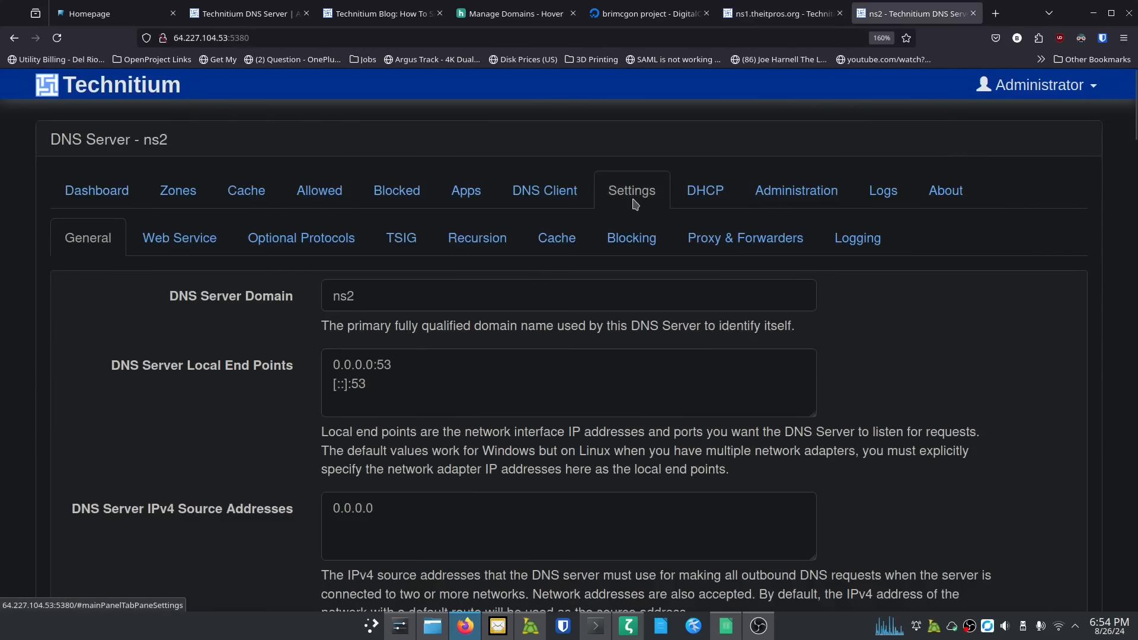
Step: Set ns2's domain to ns2.theitpros.org, TTL to 600, and the administrator's e-mail as responsible person
click(392, 304)
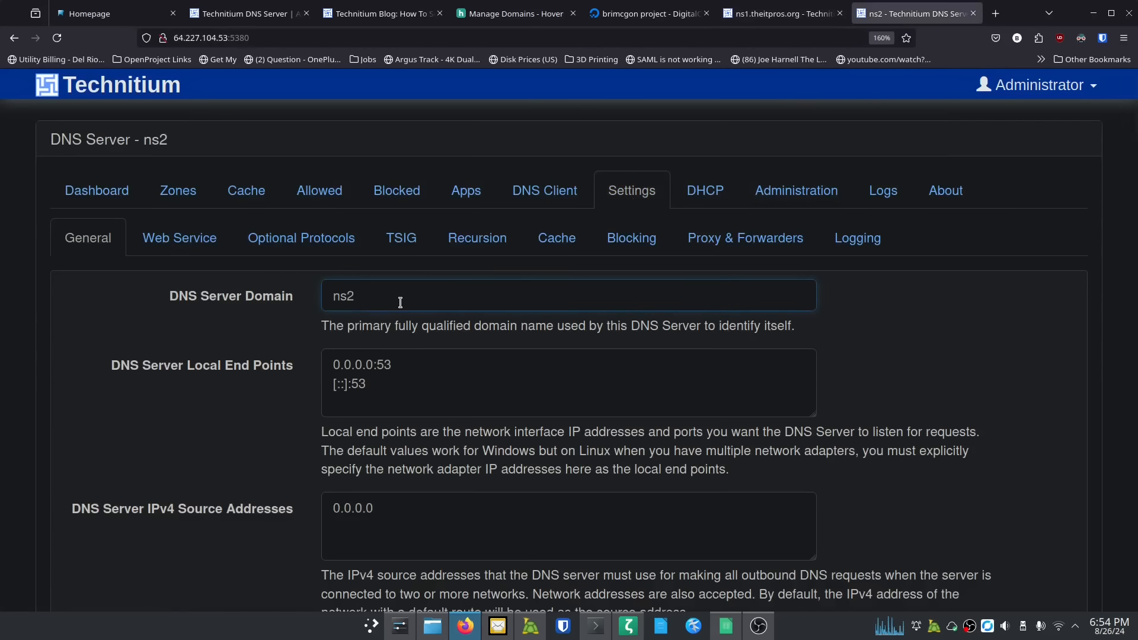
text(.theitpros.org)
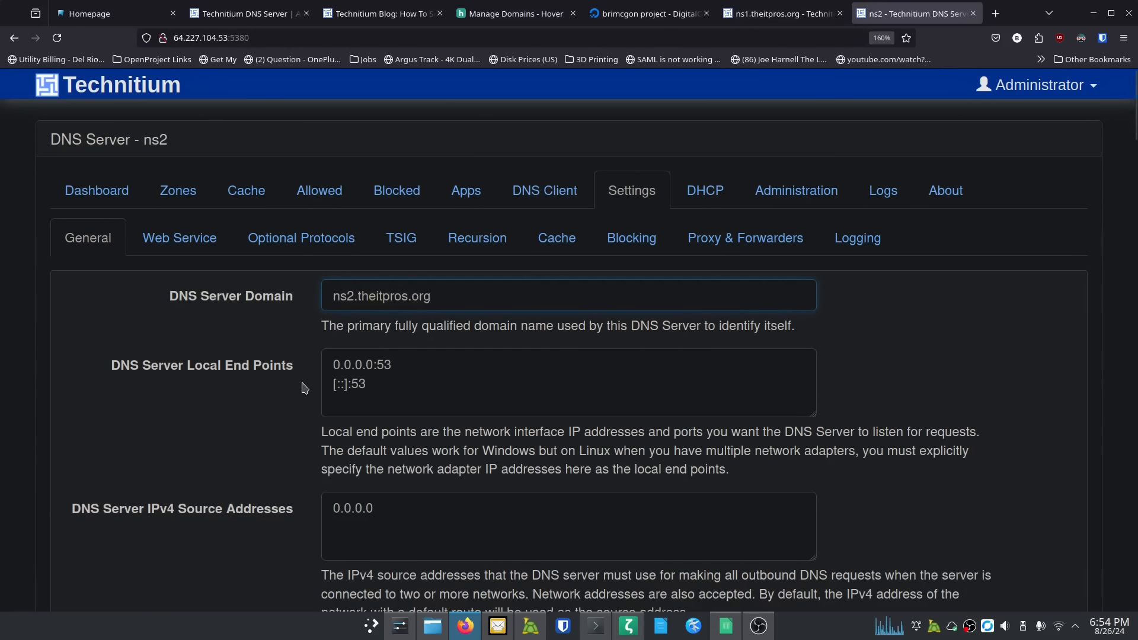
scroll(300, 385, down, 6)
scroll(301, 388, down, 4)
click(369, 227)
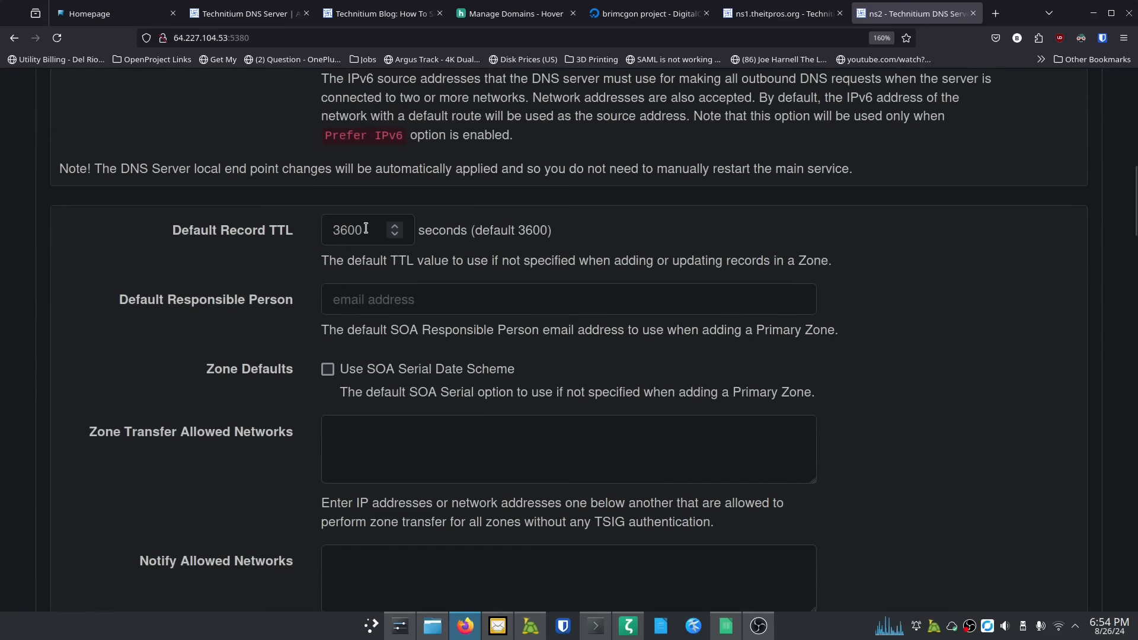
key(BackSpace)
key(BackSpace)
key(BackSpace)
key(BackSpace)
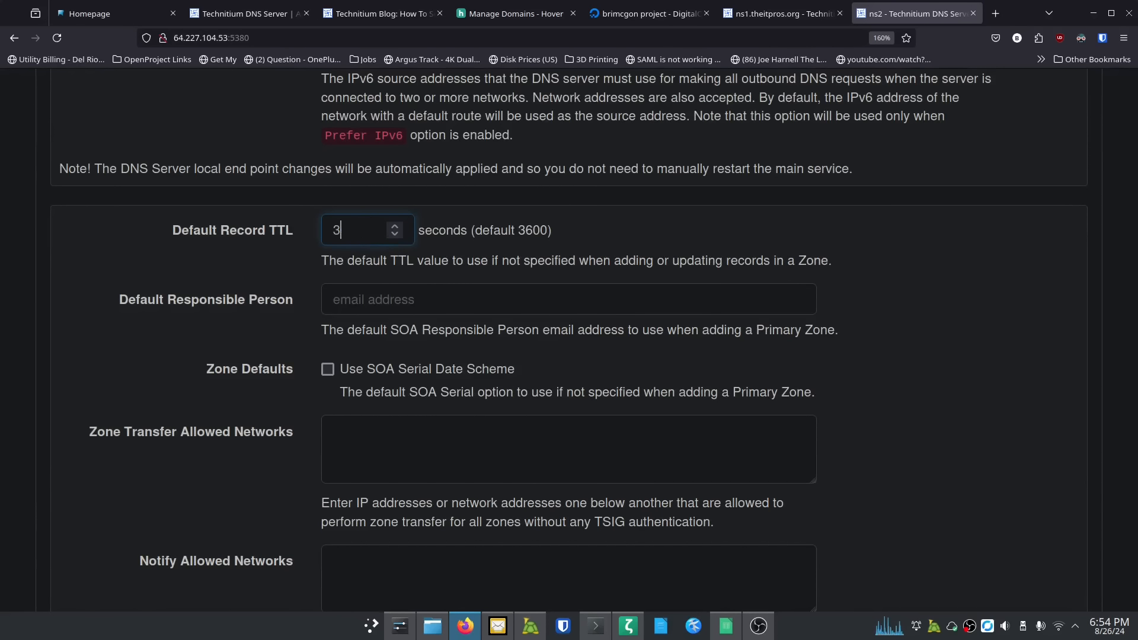
text(600)
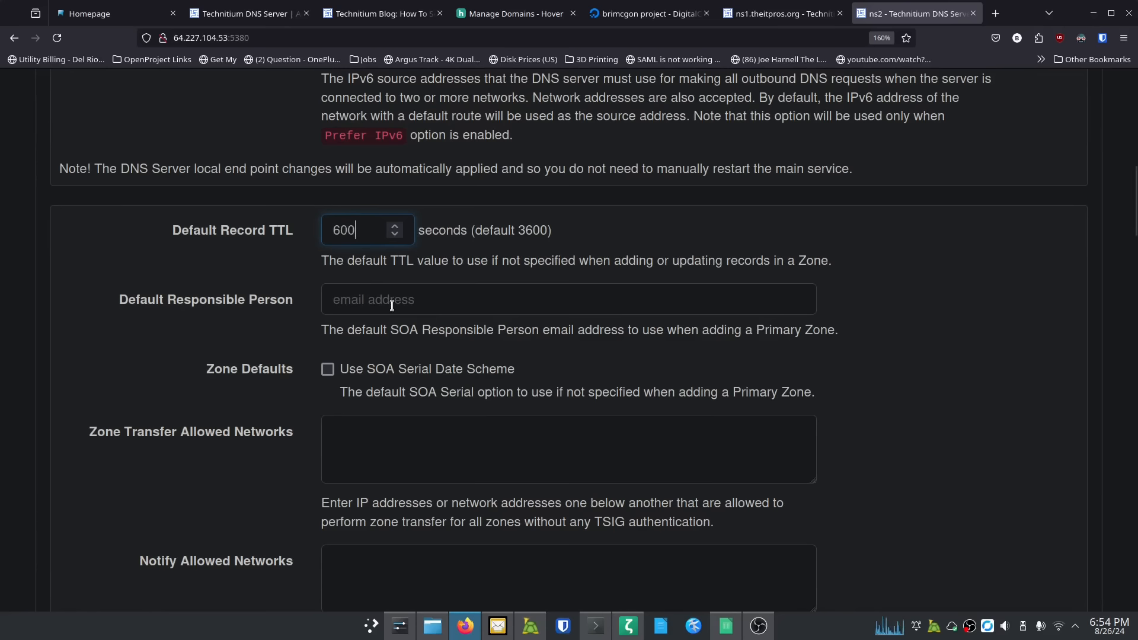
click(419, 301)
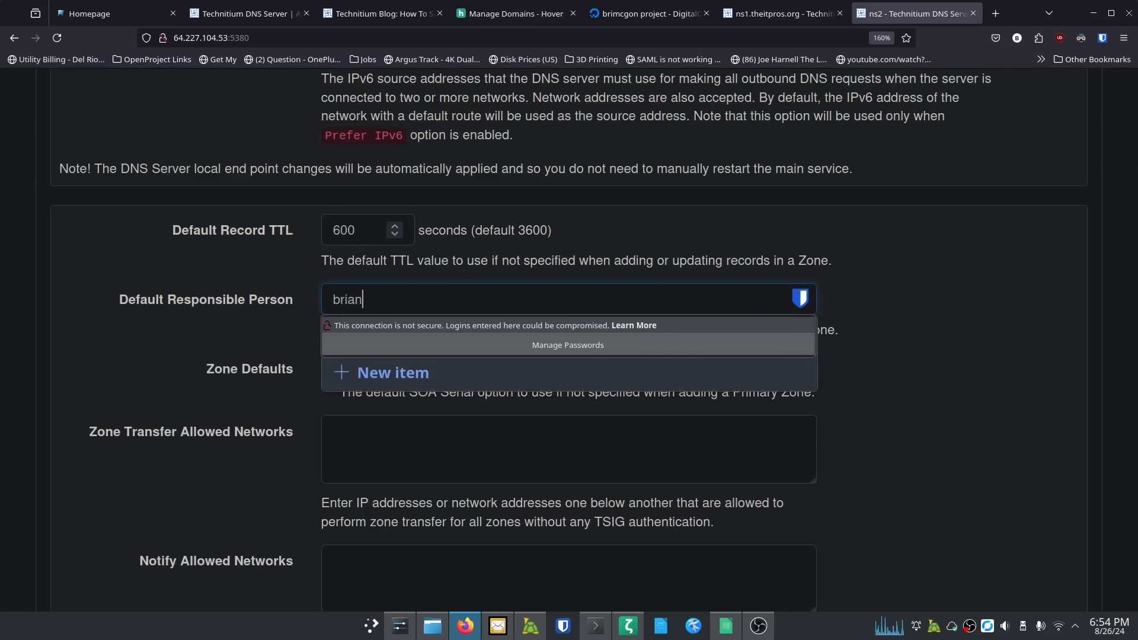
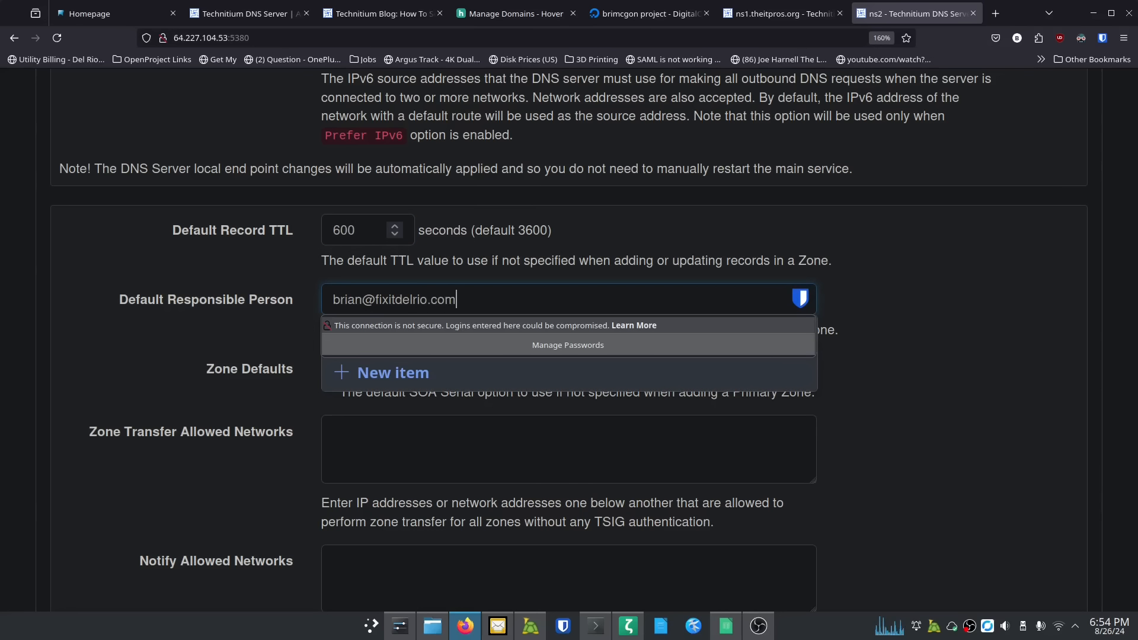
click(249, 315)
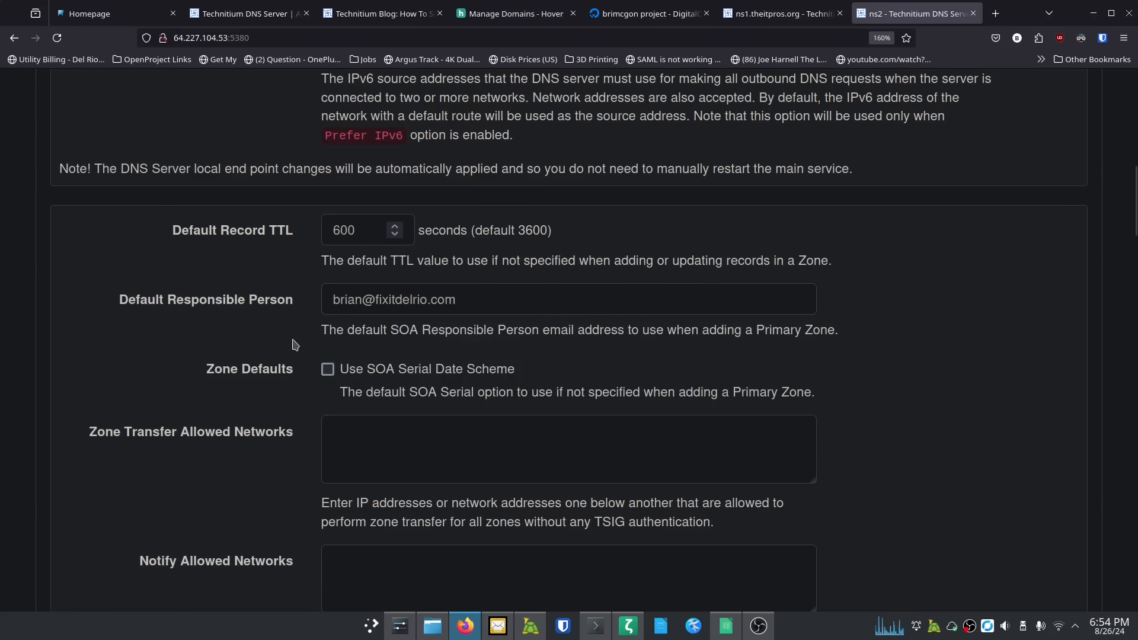
Step: Save the ns2 settings and switch back to the ns1 server's tab
scroll(294, 344, down, 15)
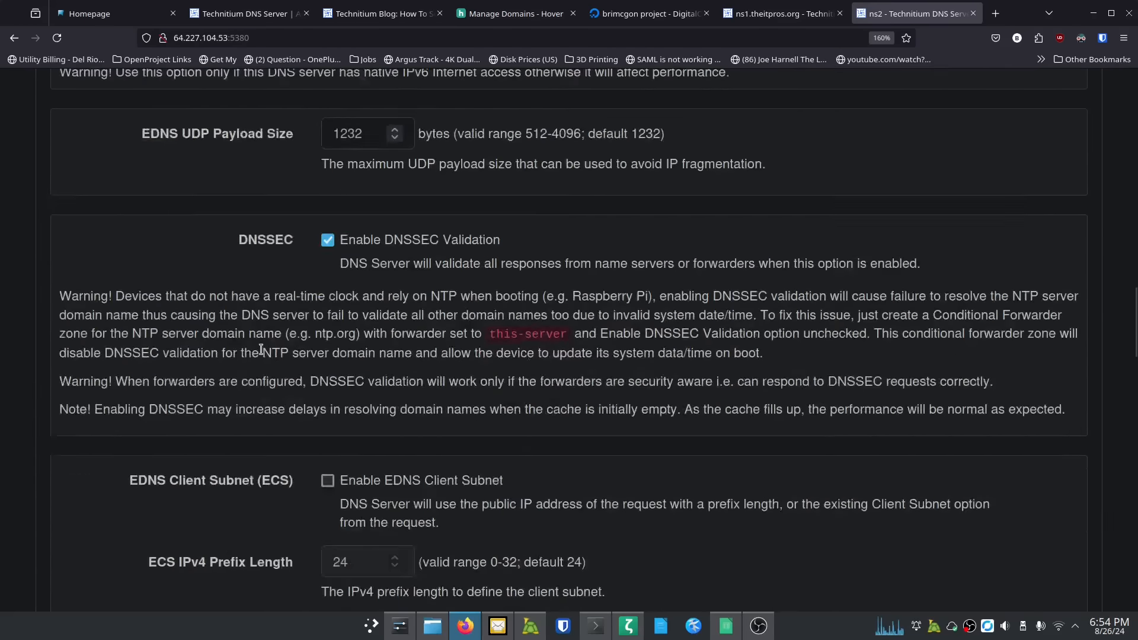
scroll(260, 350, down, 15)
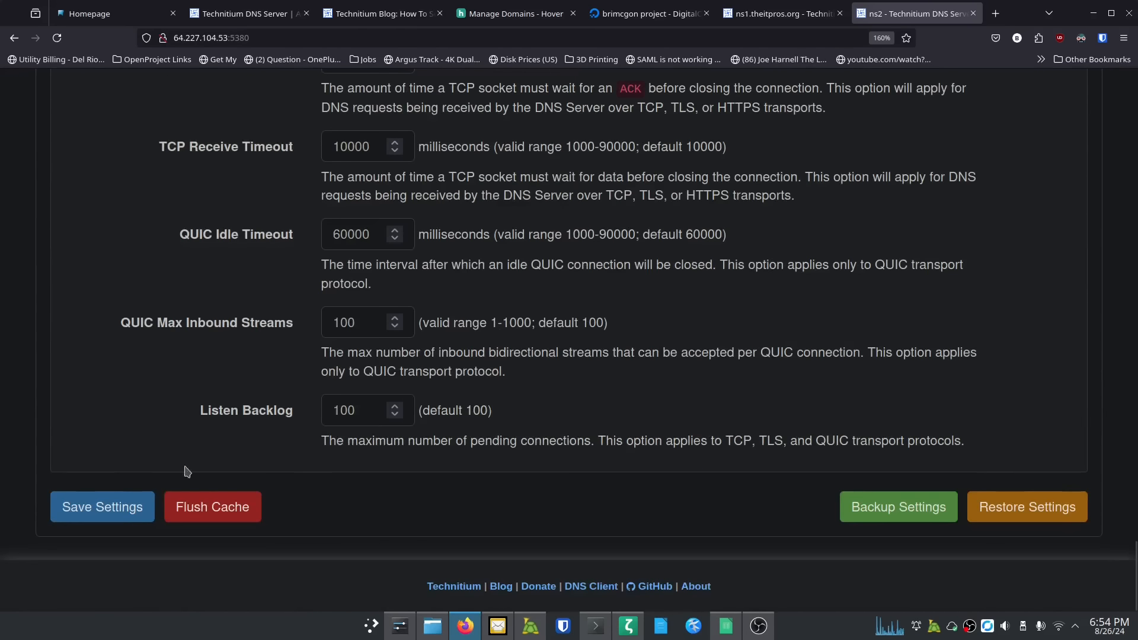
click(102, 507)
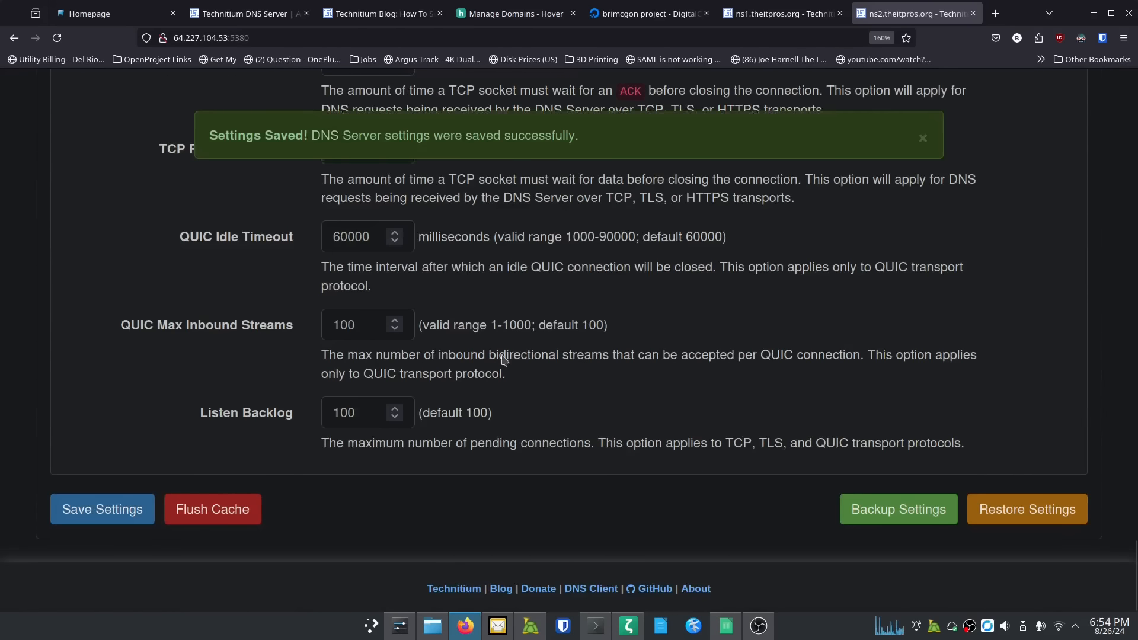
scroll(502, 359, up, 20)
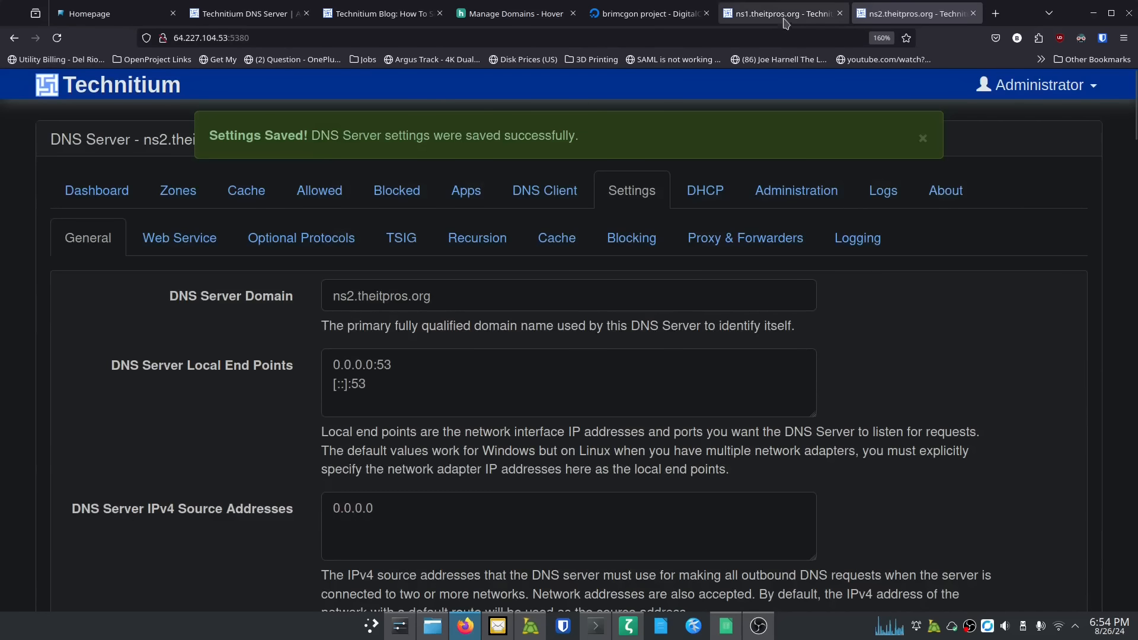
click(782, 20)
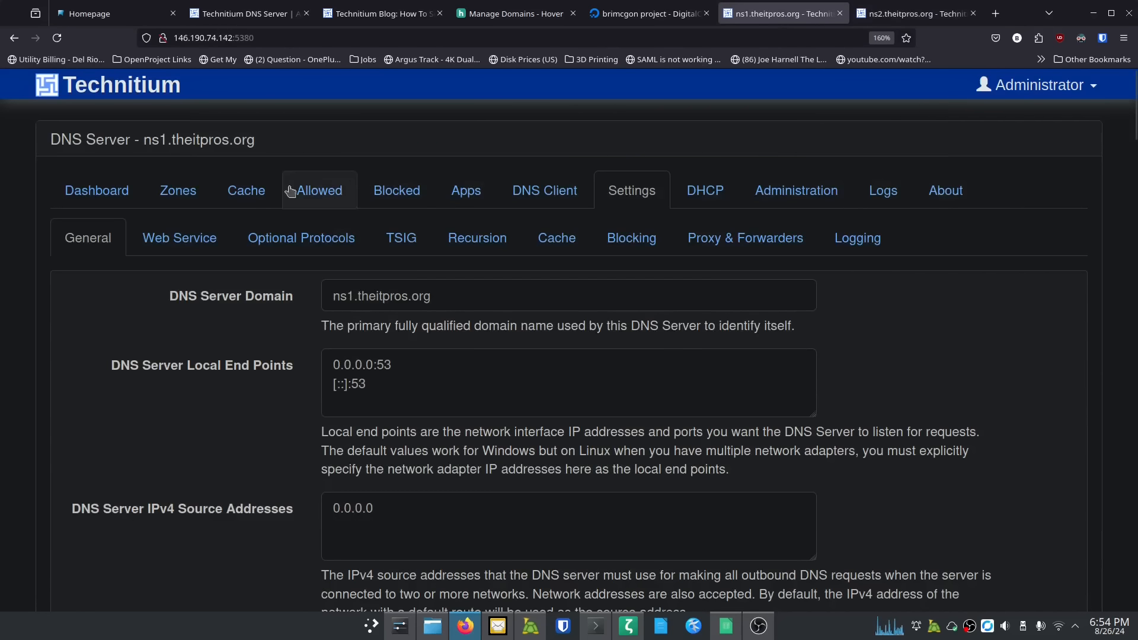
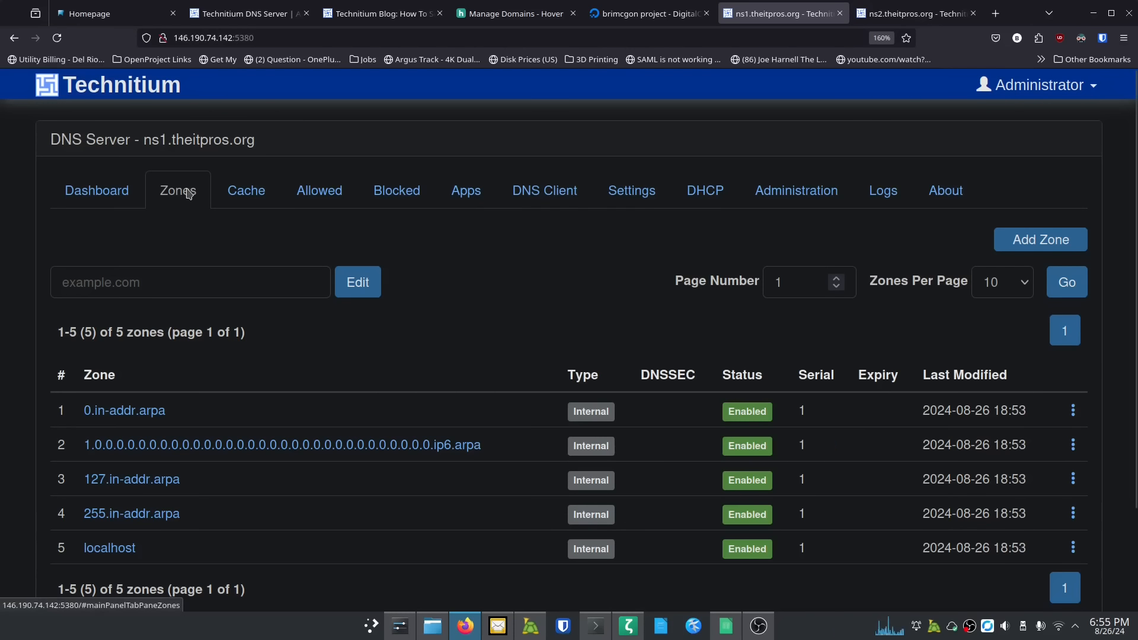
Step: Add theitpros.org as a primary zone on ns1, keeping the Primary Zone type
click(1017, 238)
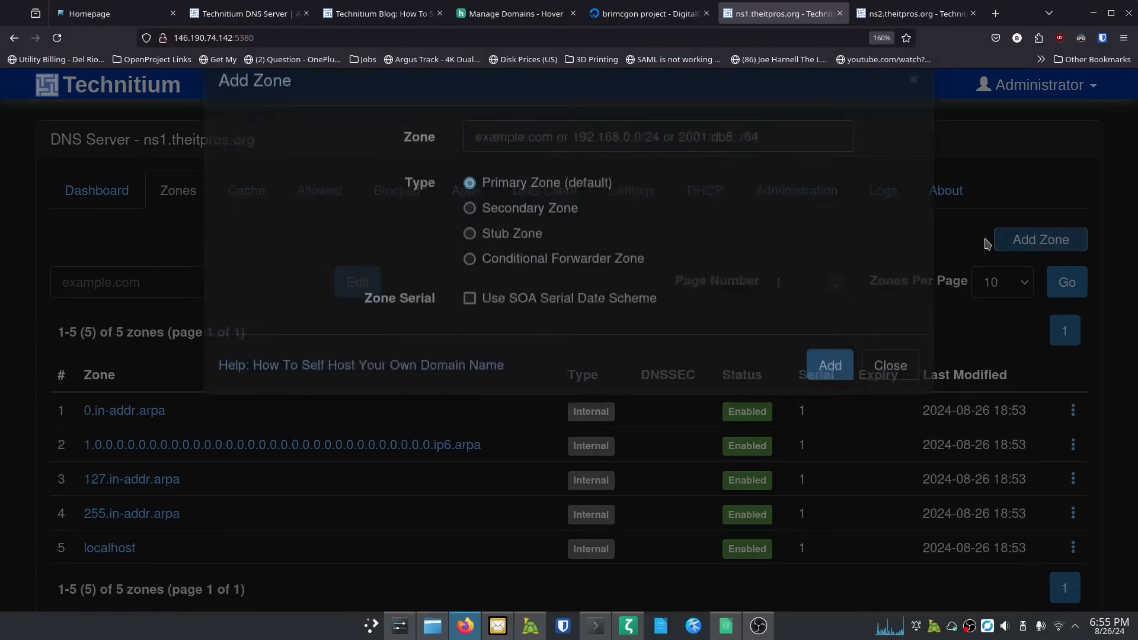
click(570, 180)
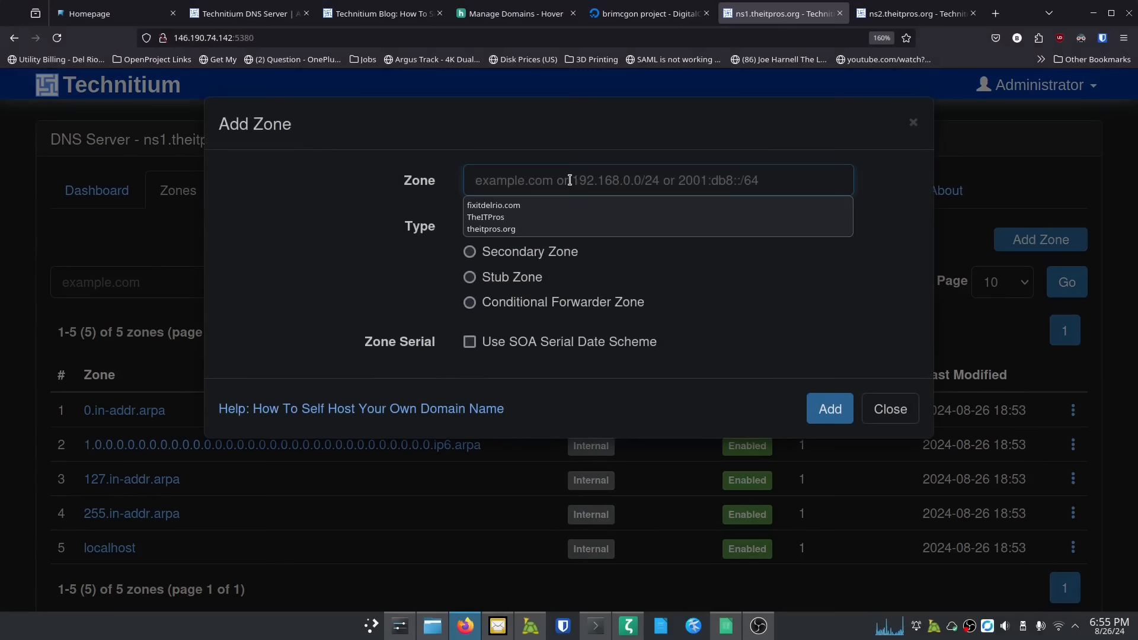
text(theit)
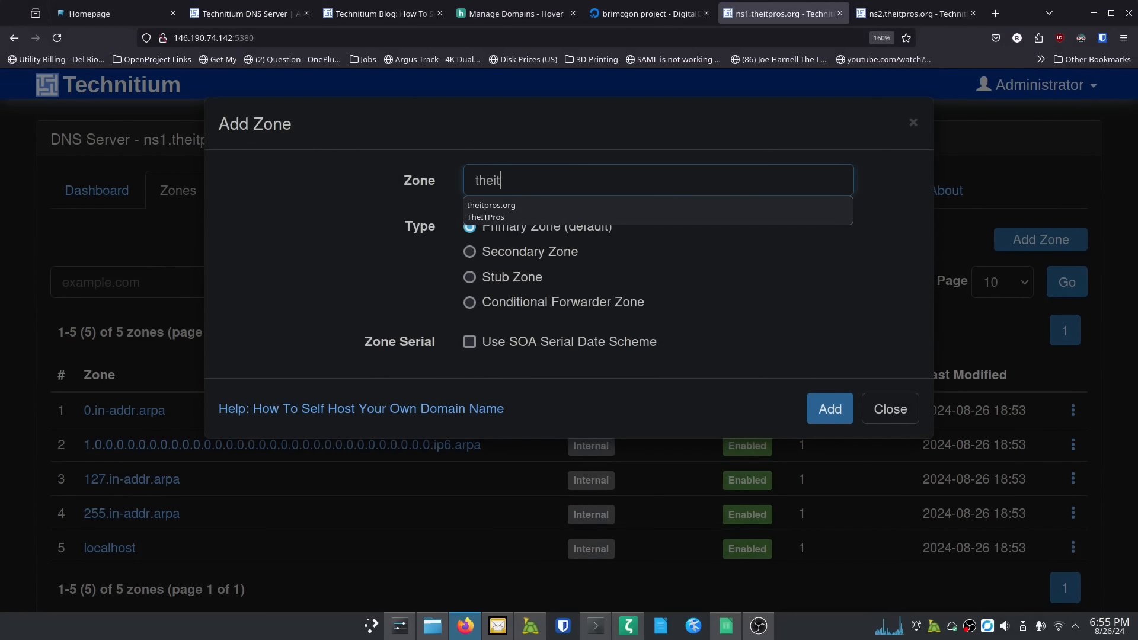
text(pros.org)
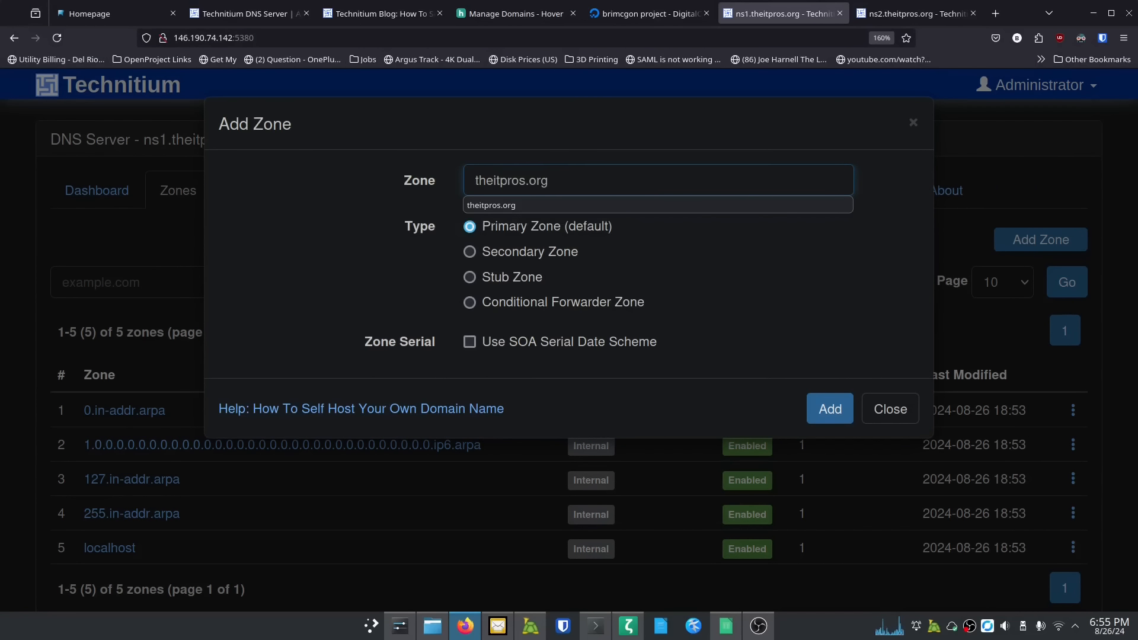
click(630, 261)
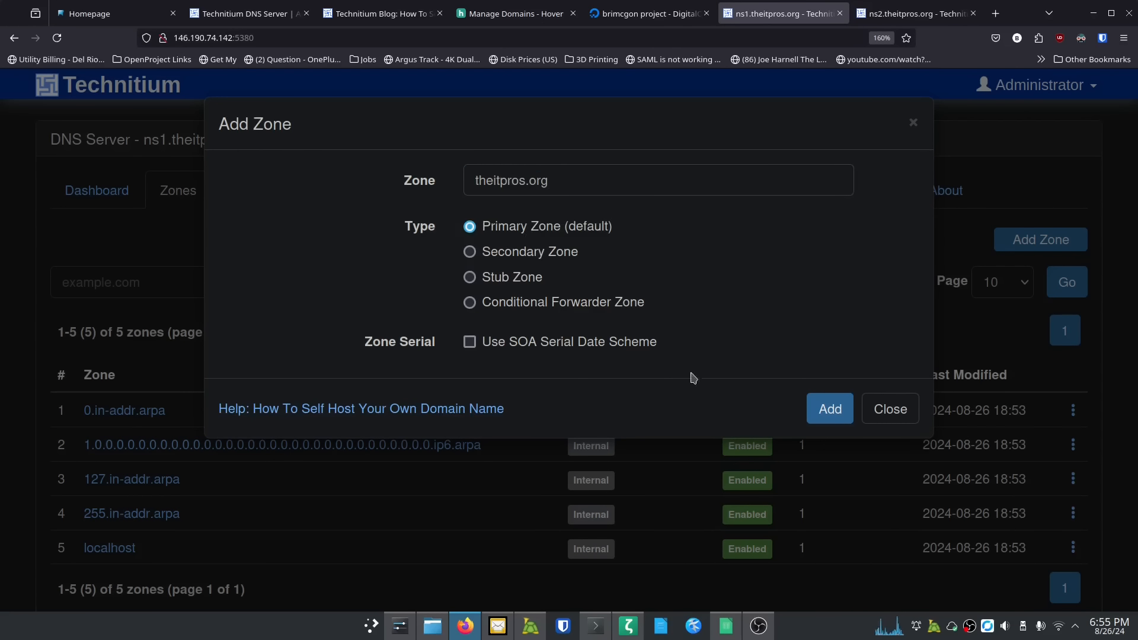
click(826, 414)
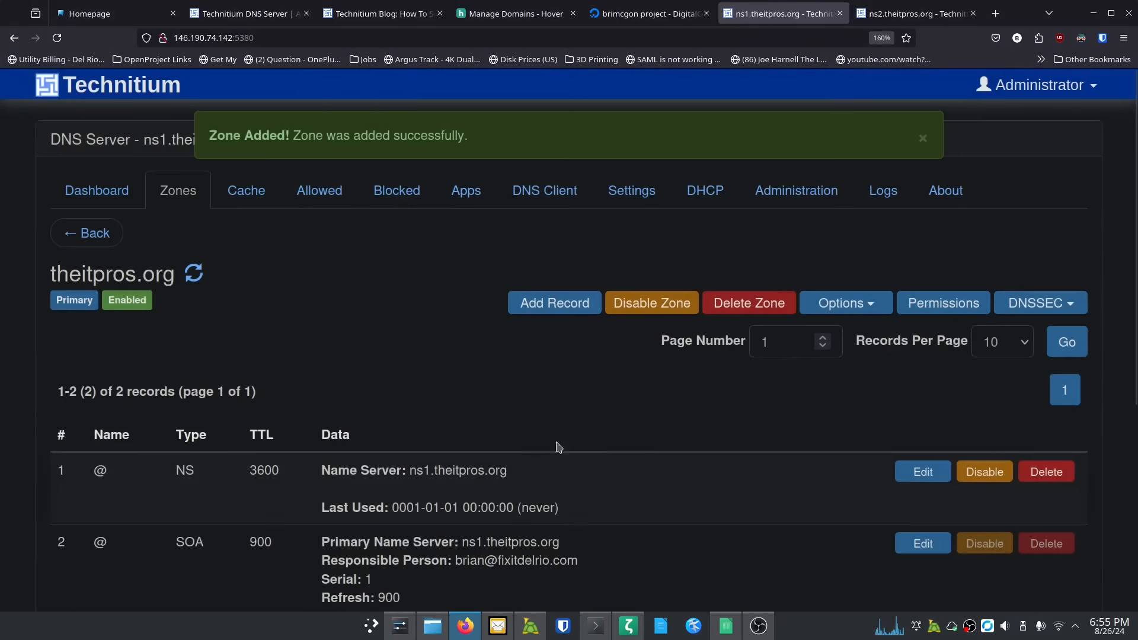
scroll(298, 386, down, 4)
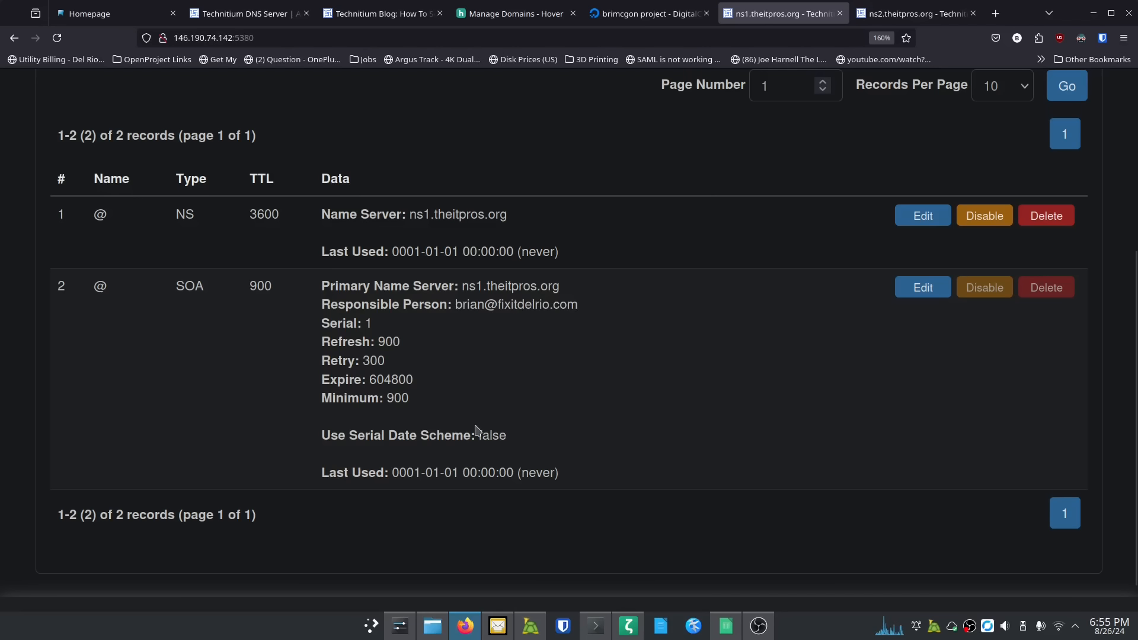
scroll(536, 408, up, 2)
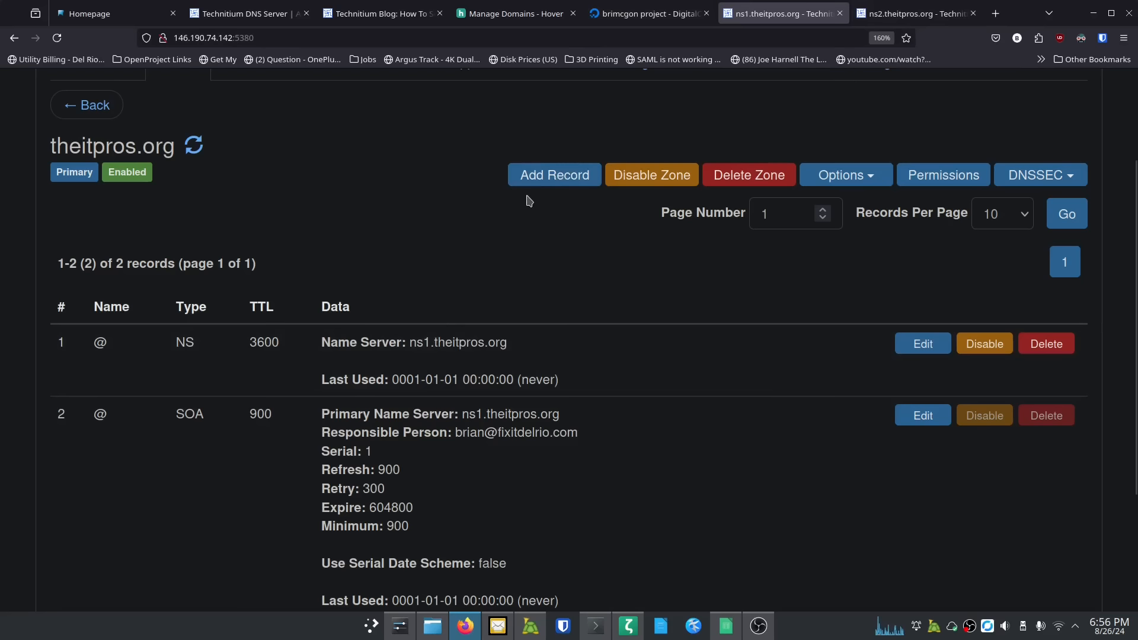
Step: Start a new NS record named ns2 in the theitpros.org zone
click(560, 177)
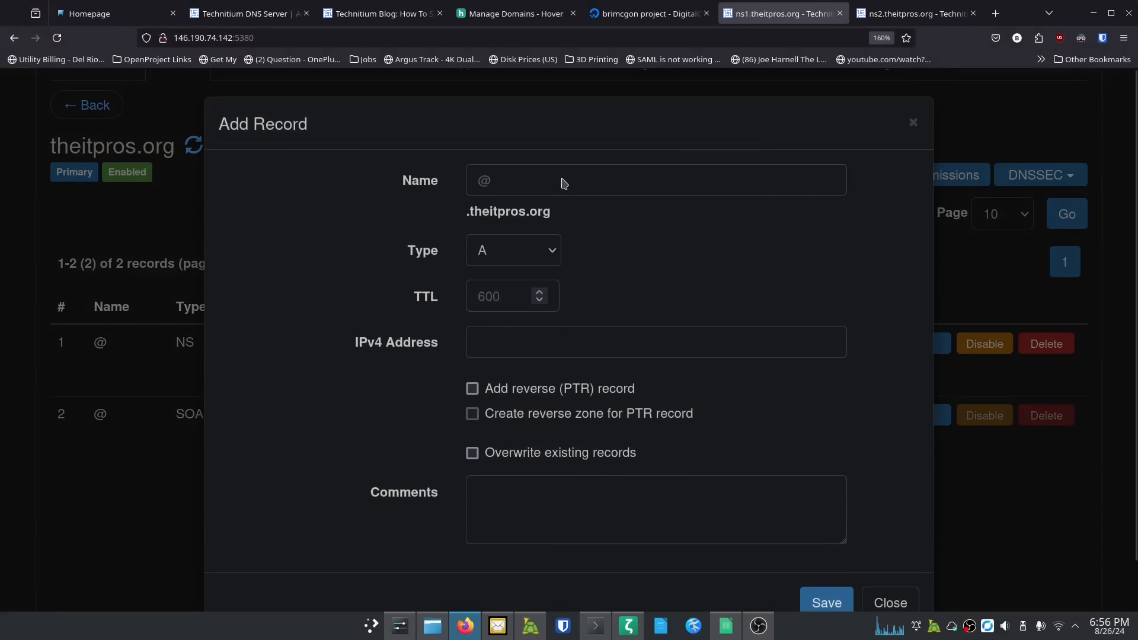
click(544, 255)
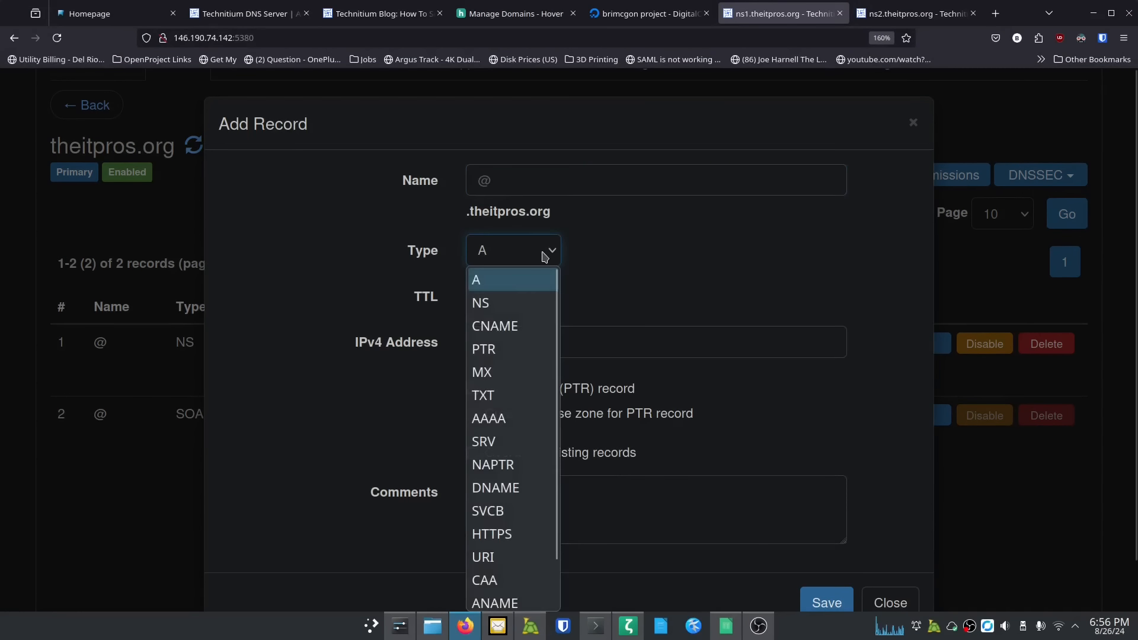
click(498, 305)
click(512, 178)
text(ns2)
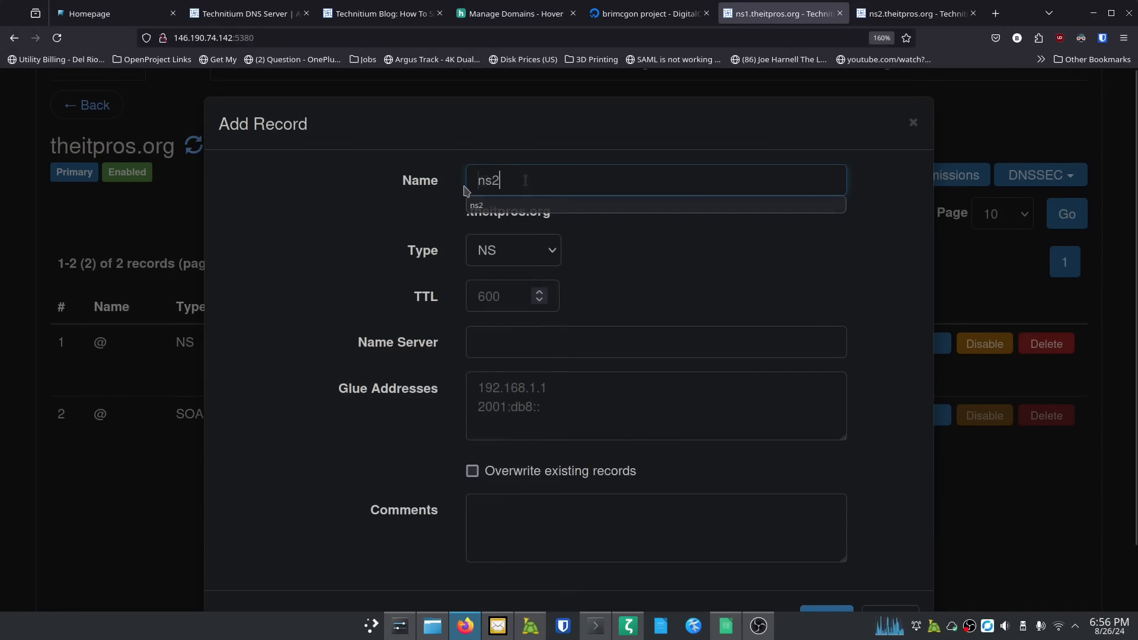
click(423, 221)
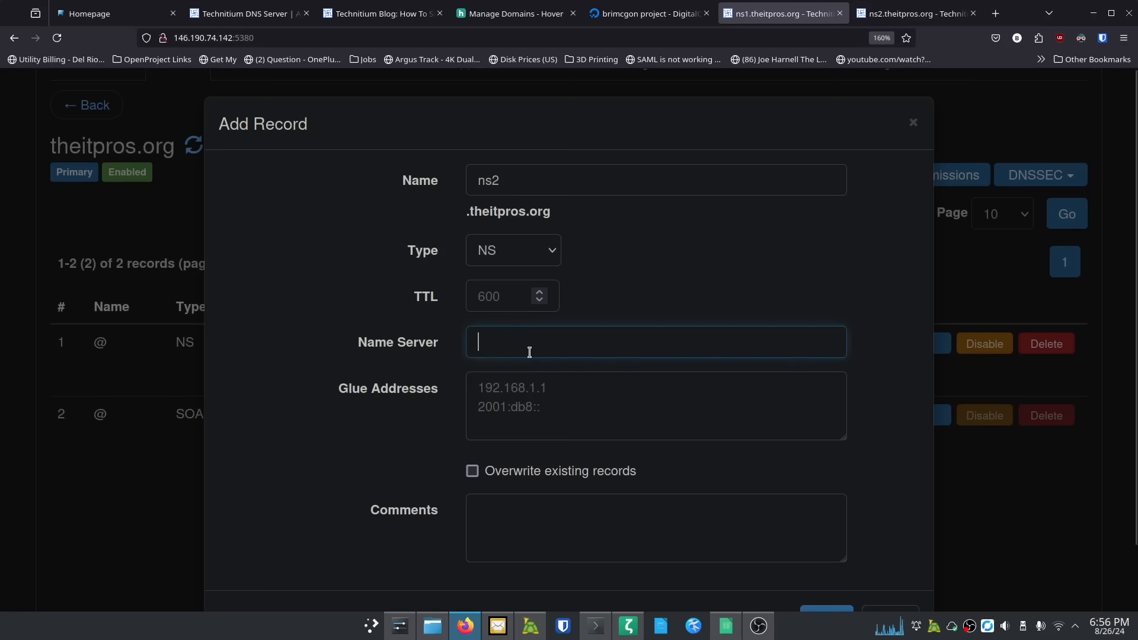
Step: Enter ns2.theitpros.org as the name server, then look up ns2's addresses in DigitalOcean
text(ns2.)
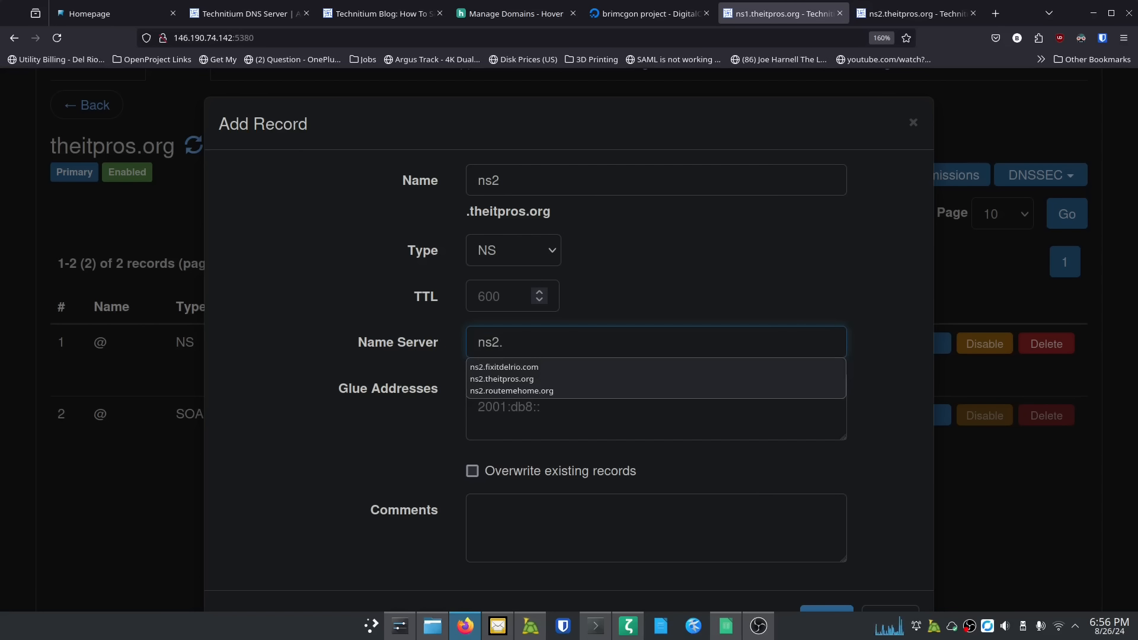
text(theitpros)
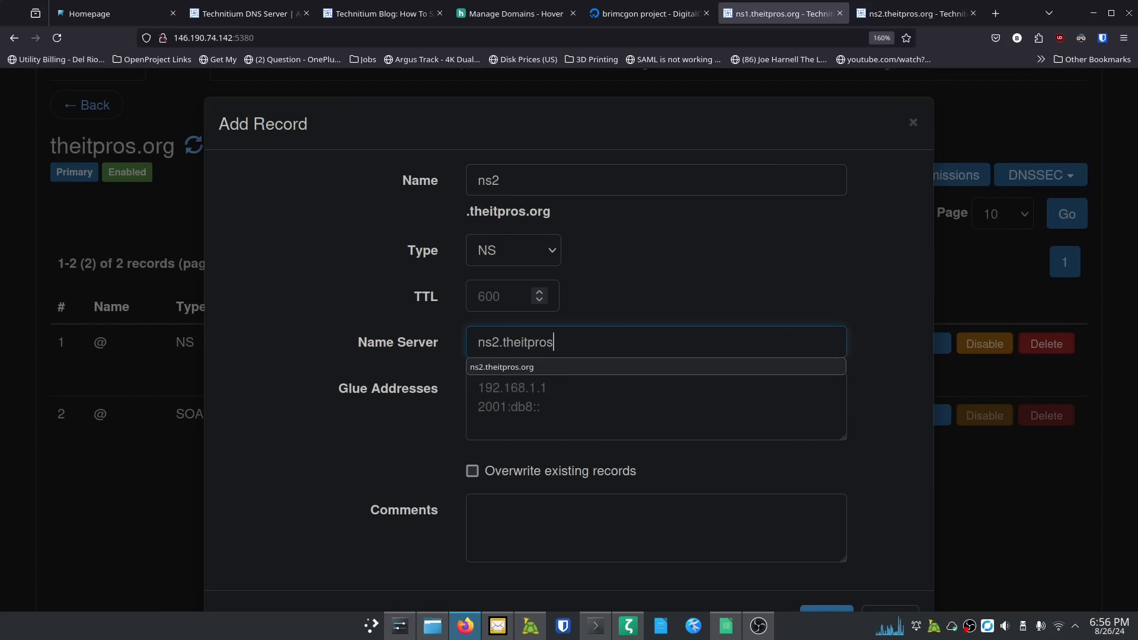
text(.org)
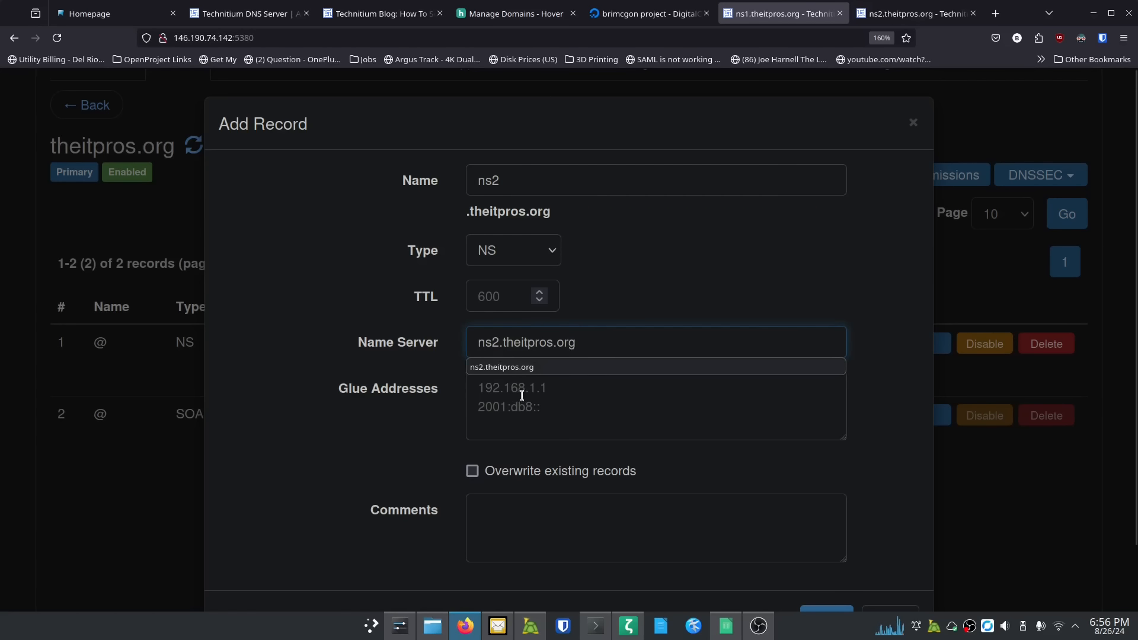
click(522, 395)
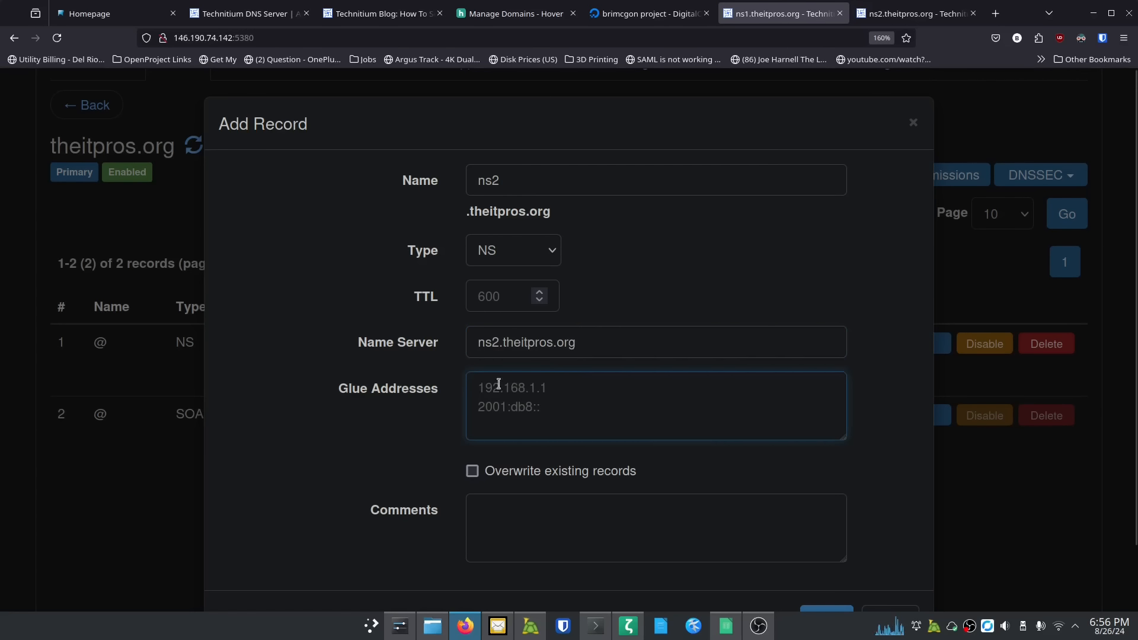
click(656, 28)
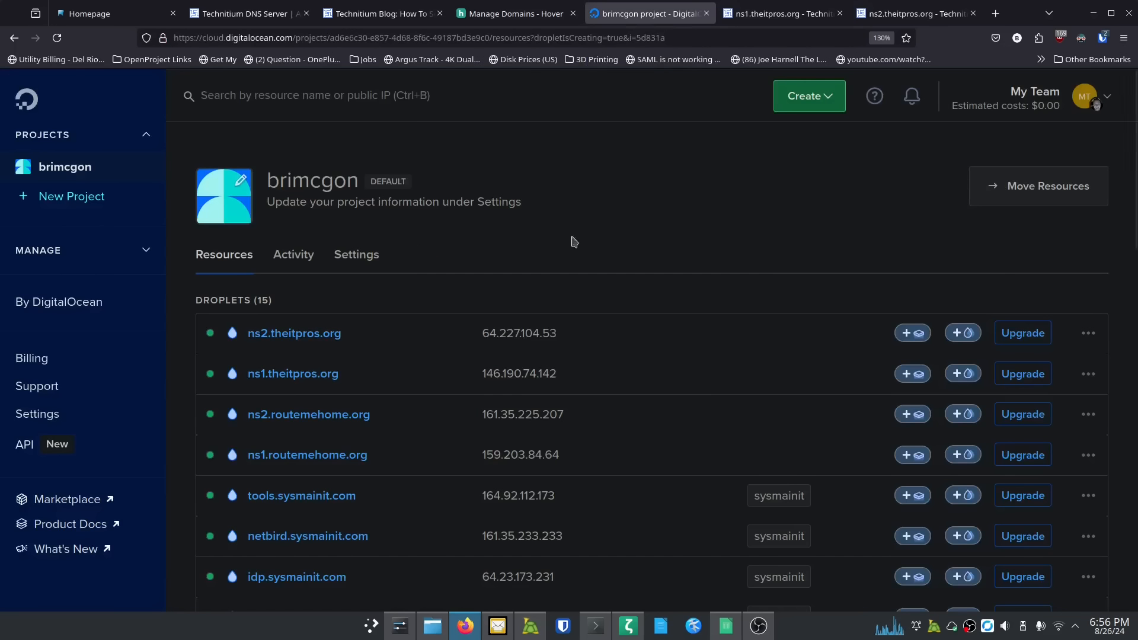
Step: Enable public IPv6 2604:a880:4:1d0::83:1000 on the ns2.theitpros.org droplet's networking page
click(320, 330)
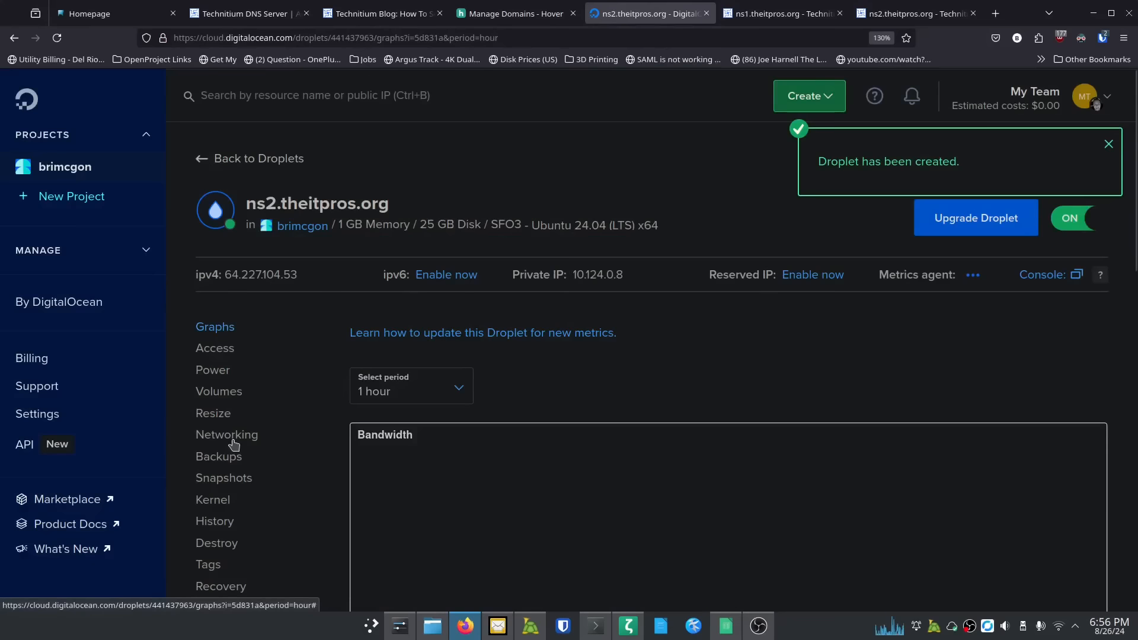
click(228, 435)
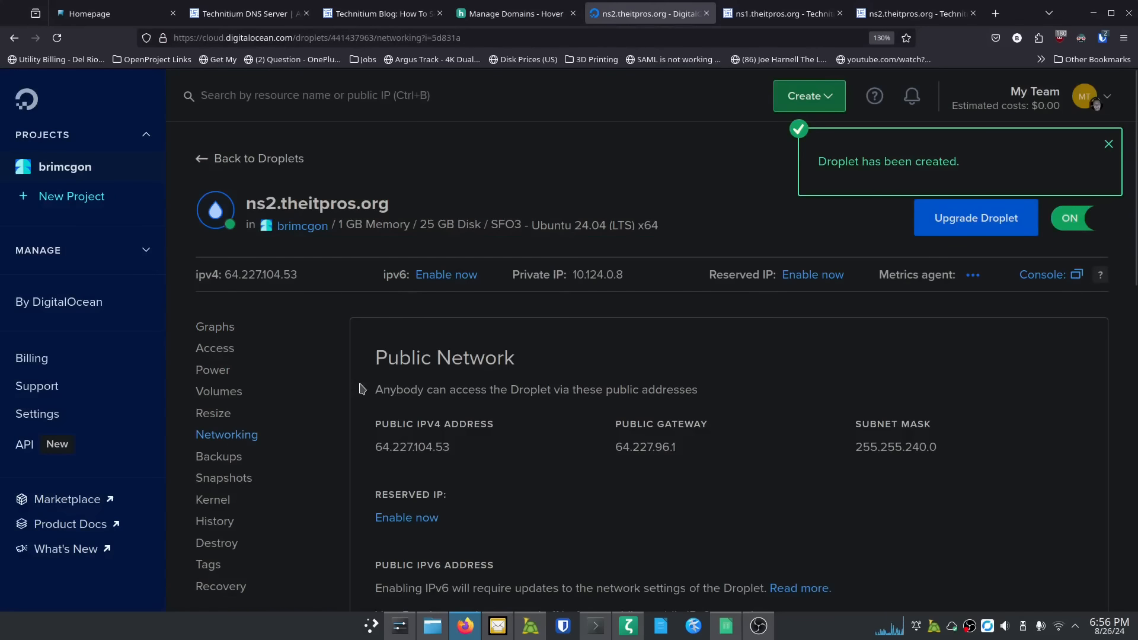
scroll(375, 368, down, 3)
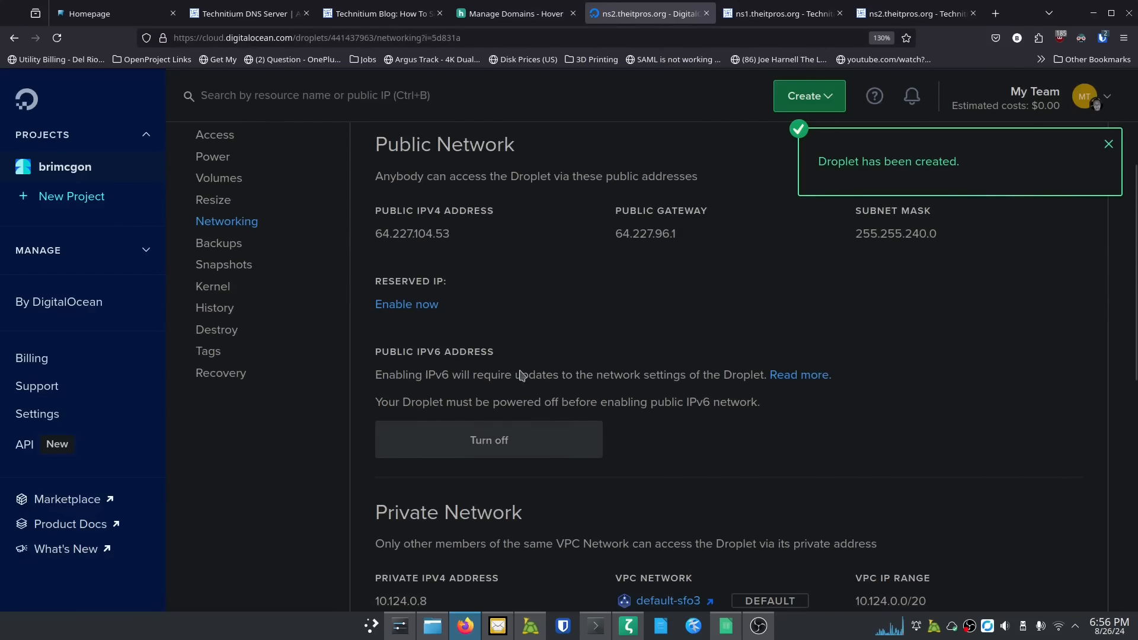
click(489, 443)
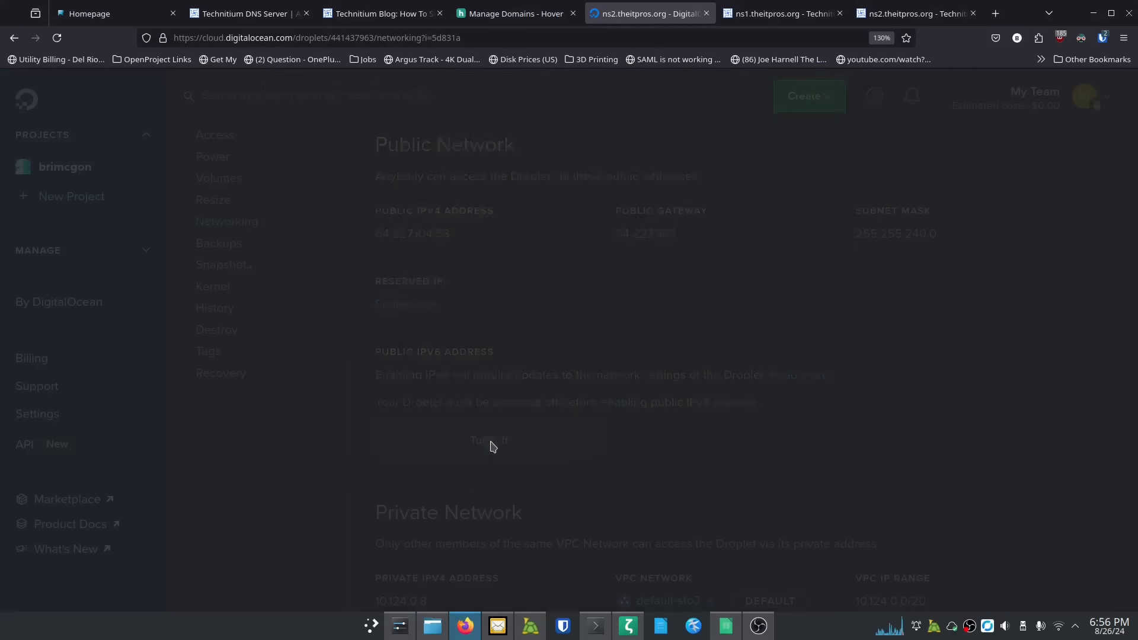
click(820, 461)
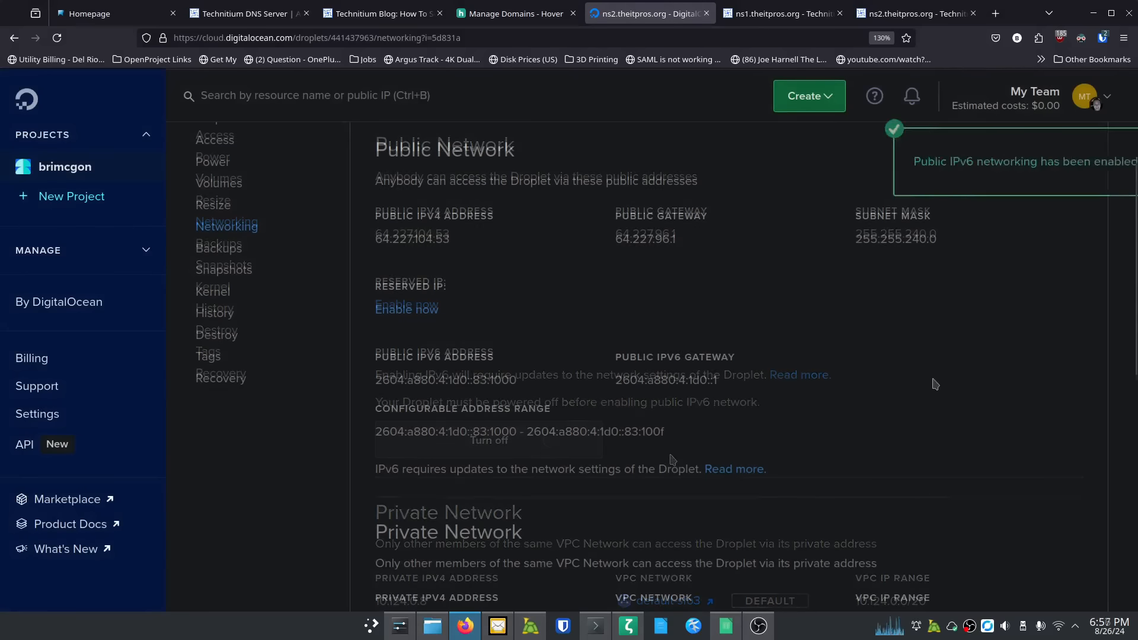
click(1108, 145)
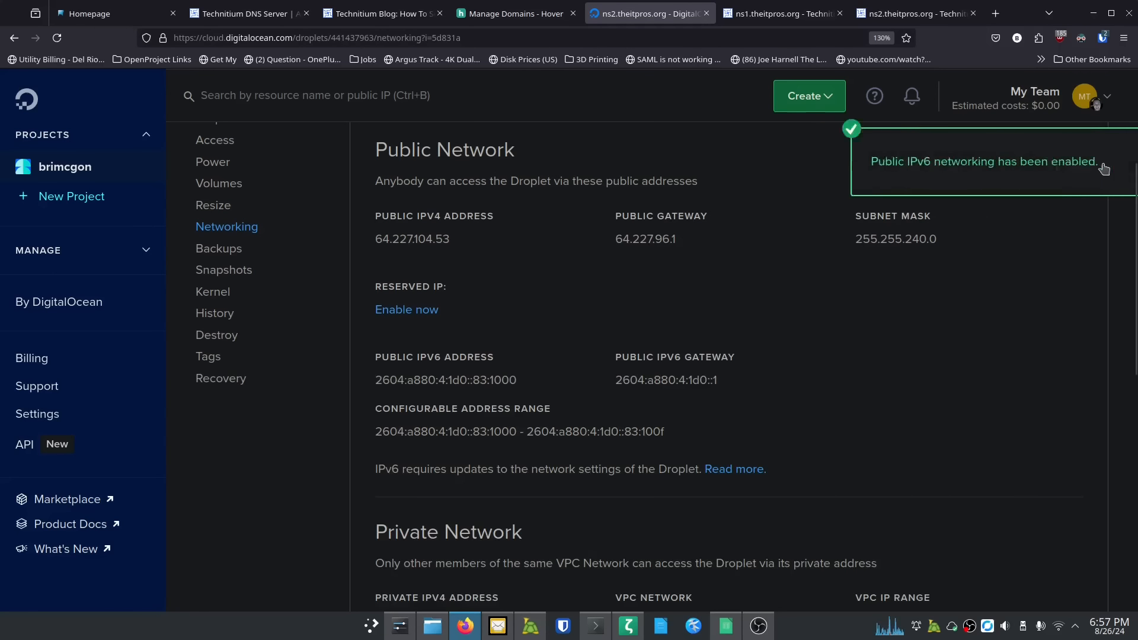
Step: Power the ns2 droplet back on and return to the droplet list
scroll(1063, 237, up, 3)
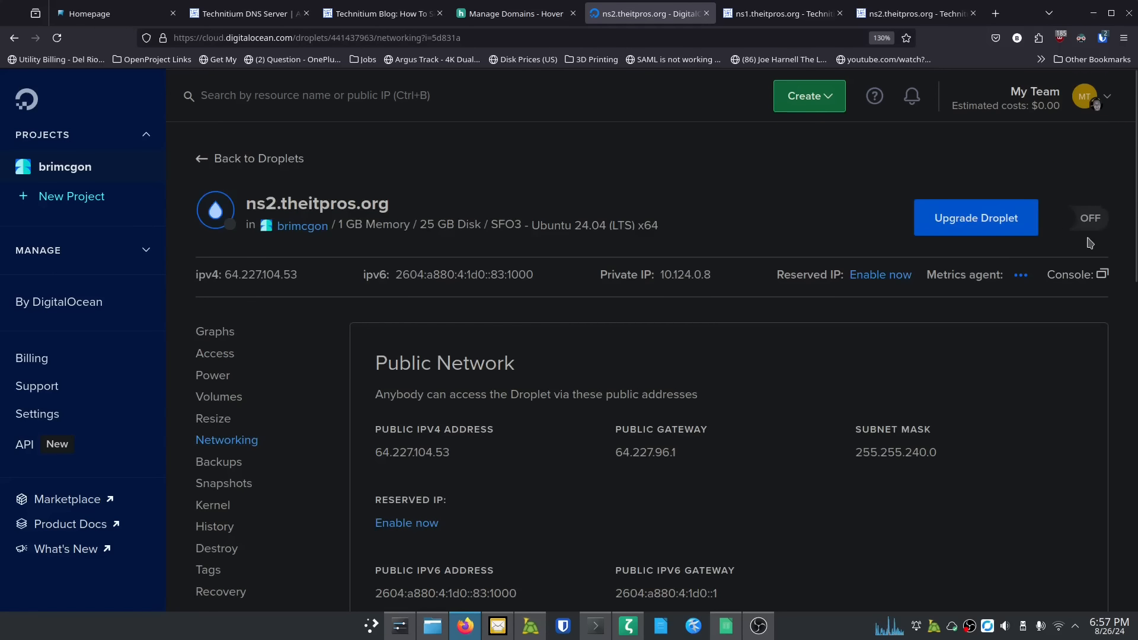
click(1087, 224)
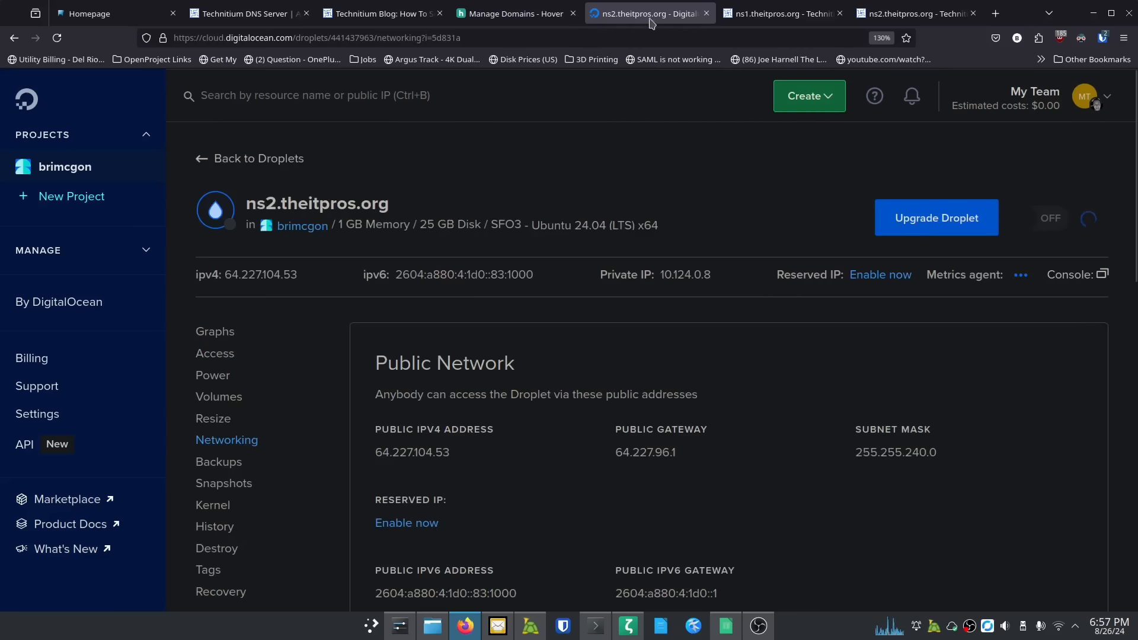
click(254, 161)
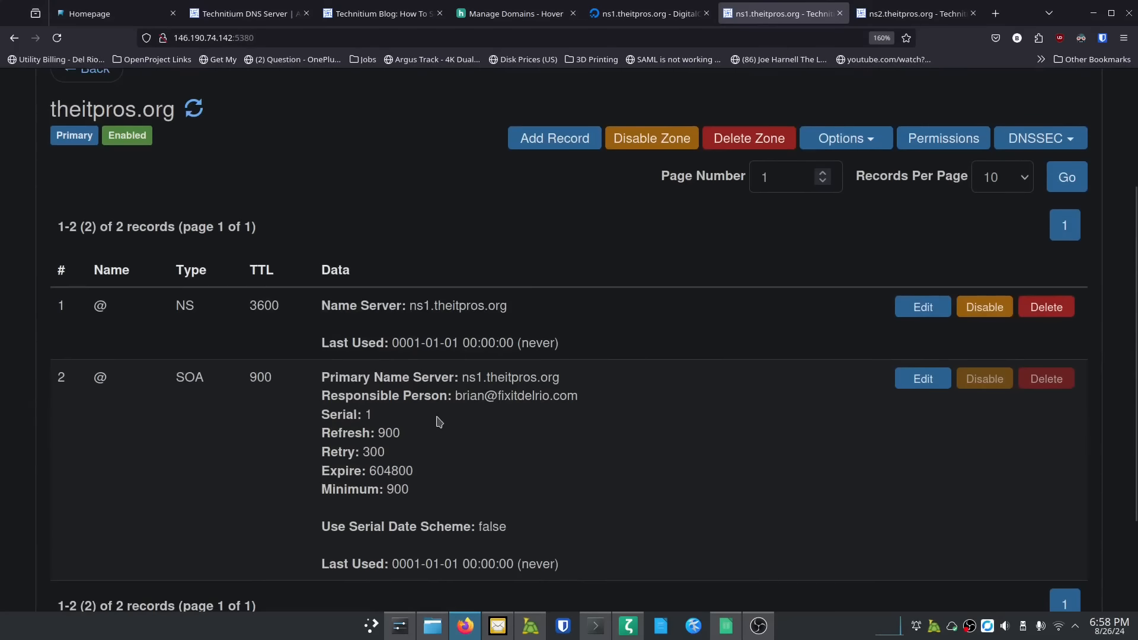
Step: Draft an NS record named ns2 with name server ns2.theitpros.org
click(557, 262)
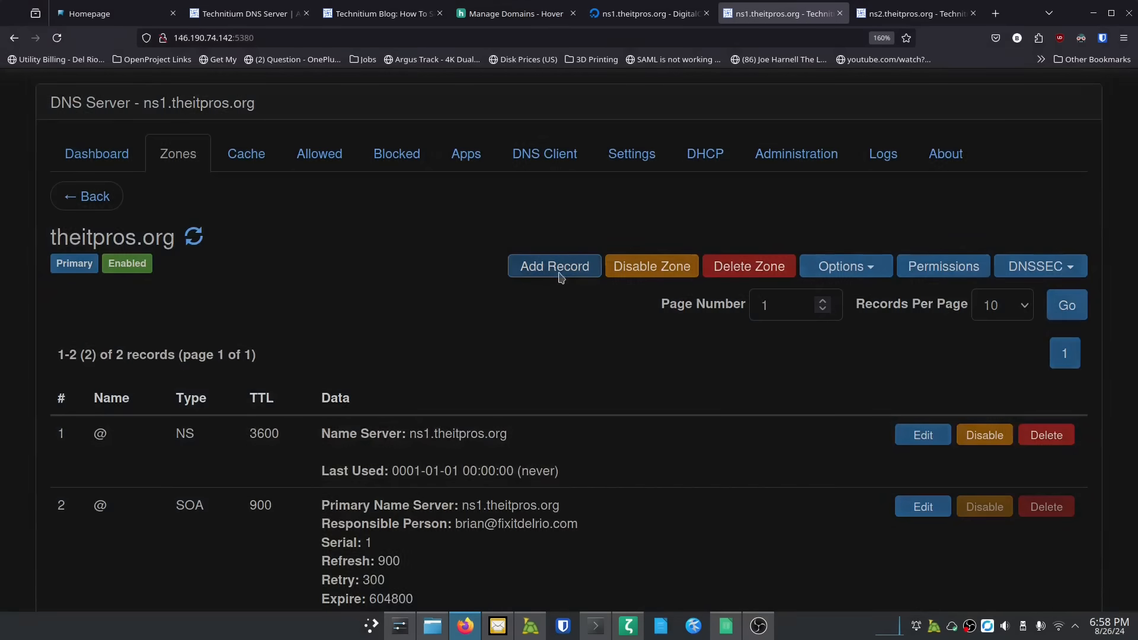
click(528, 190)
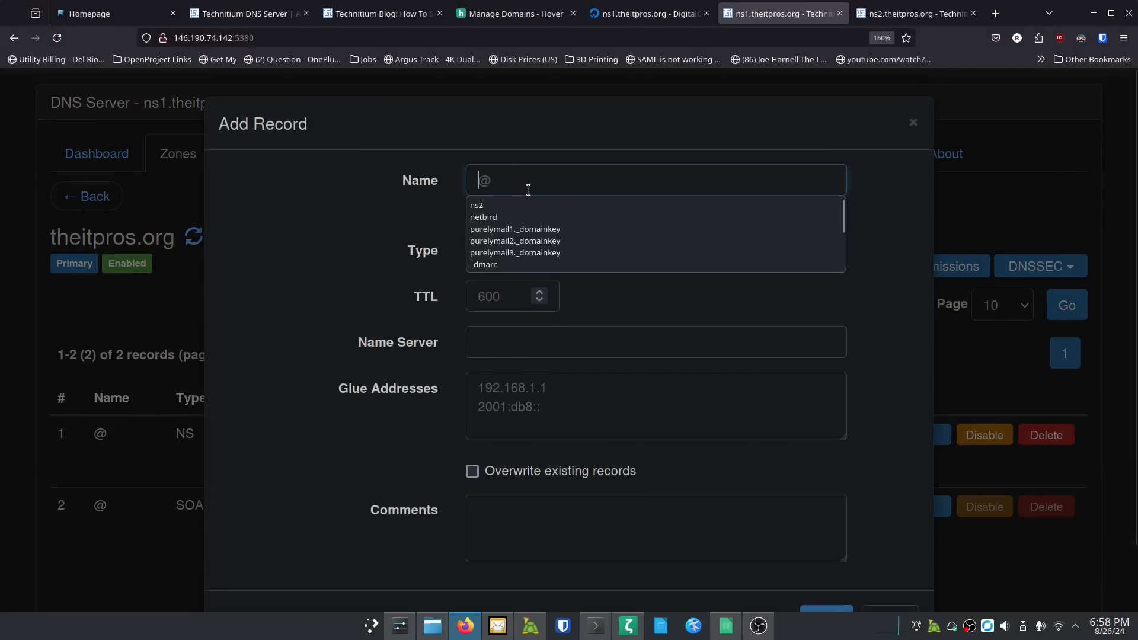
text(ns2)
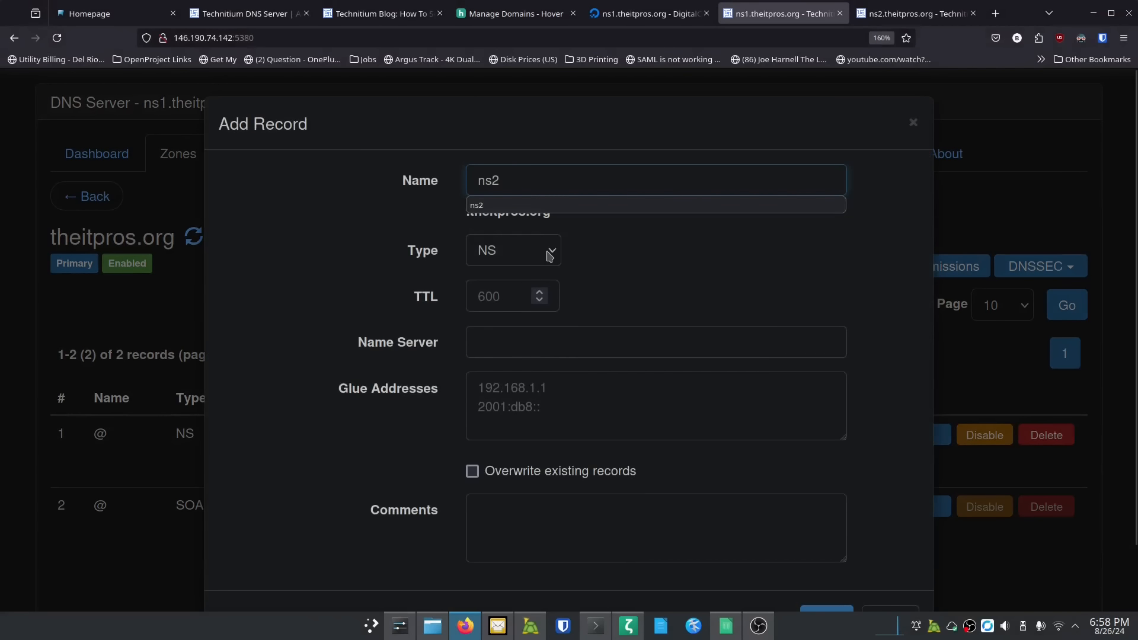
click(589, 284)
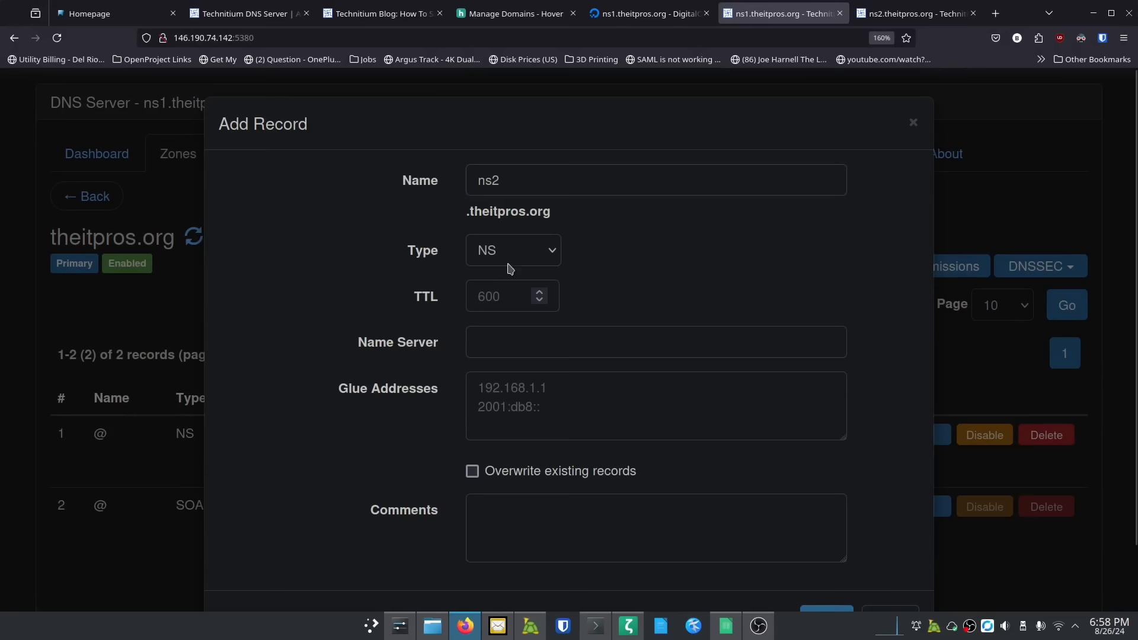
click(504, 341)
text(ns2.)
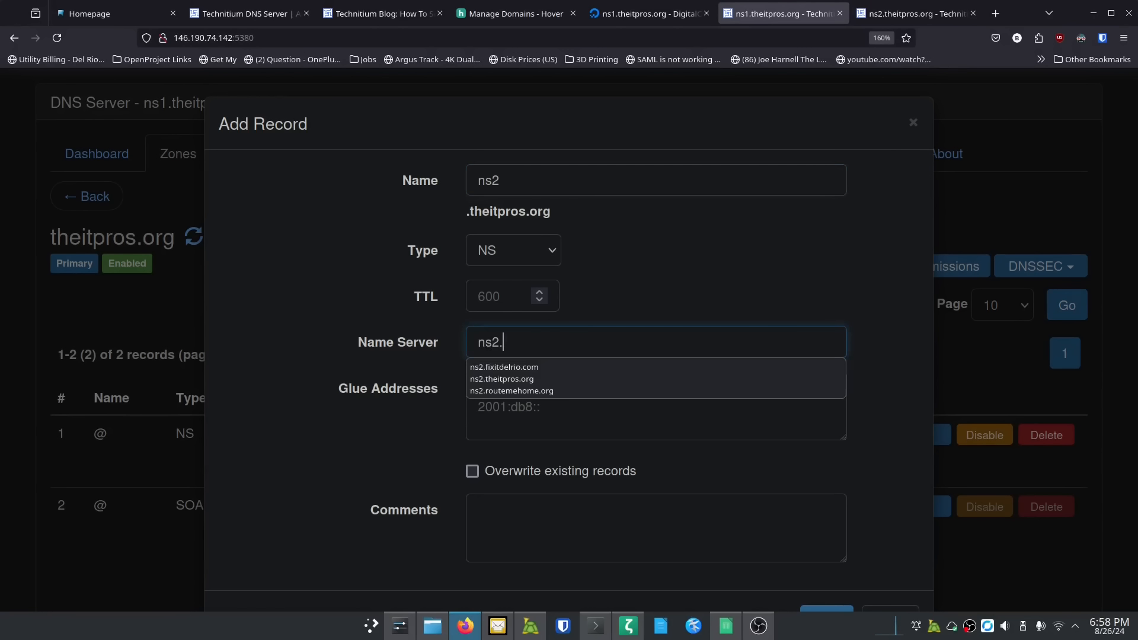
text(theitpro)
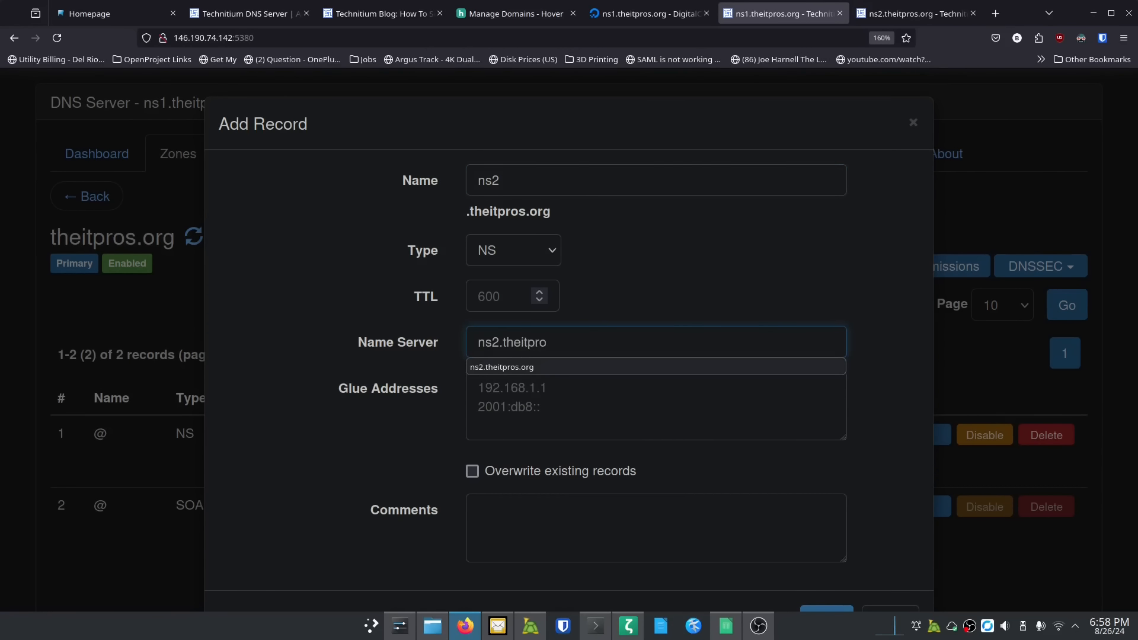
text(s.org)
key(Tab)
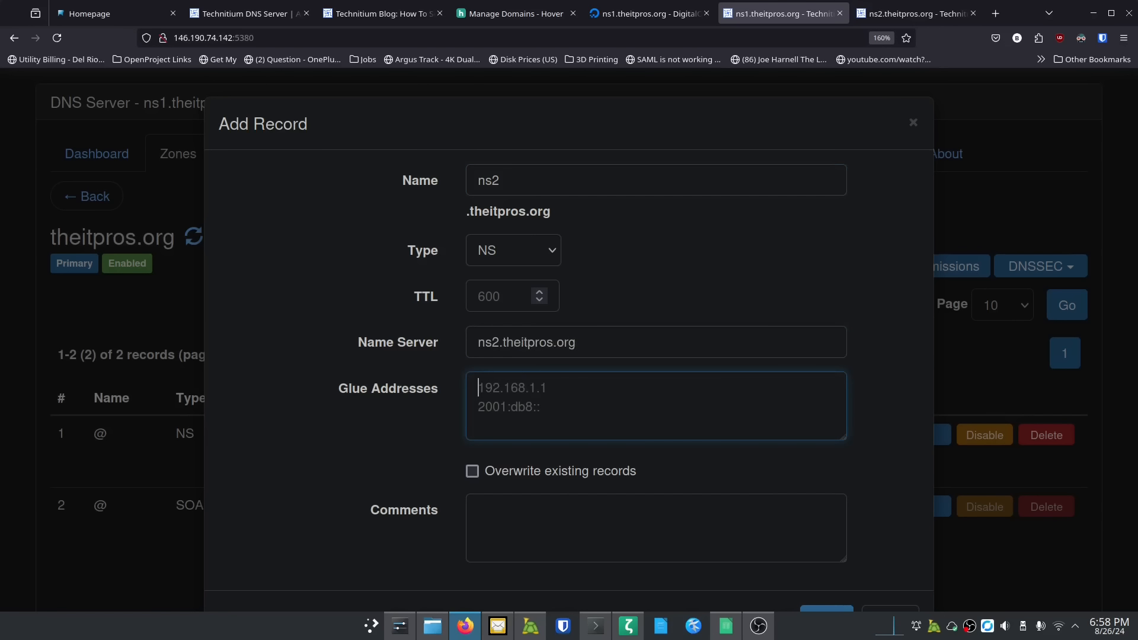
Step: Paste ns2's IPv4 64.227.104.53 from DigitalOcean as the first glue address
click(649, 13)
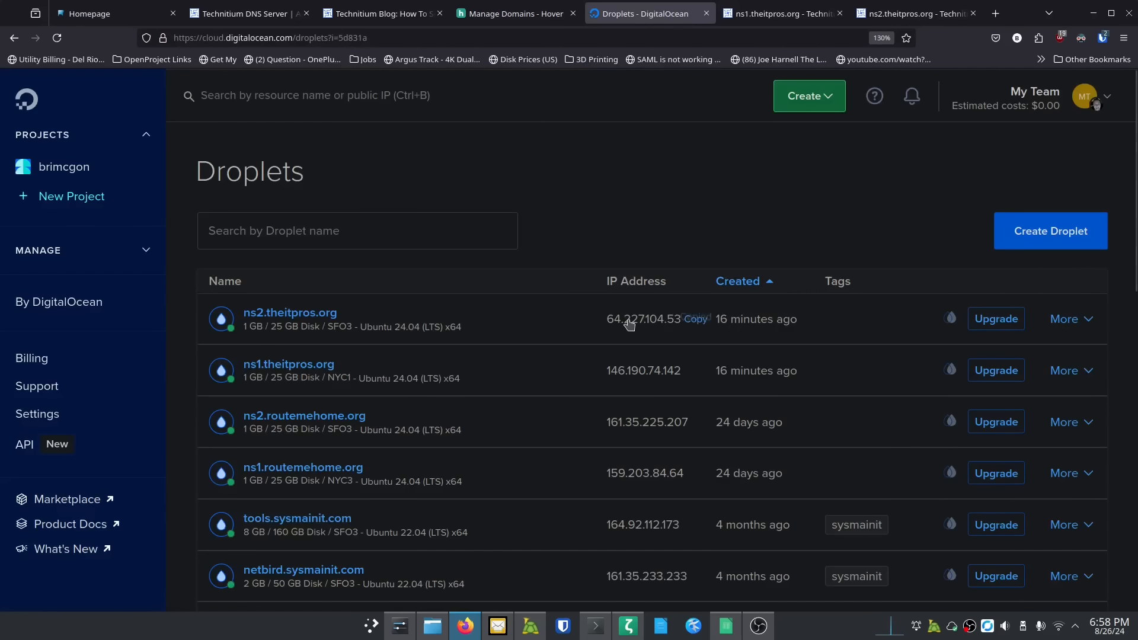
click(760, 9)
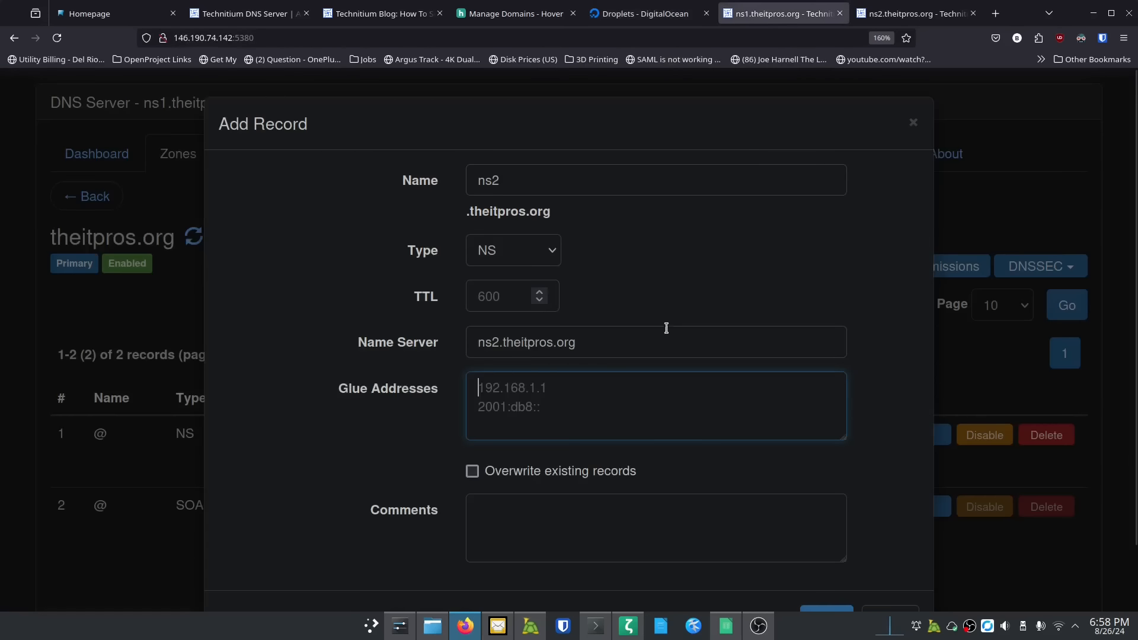
text(64.227.104.53)
key(Return)
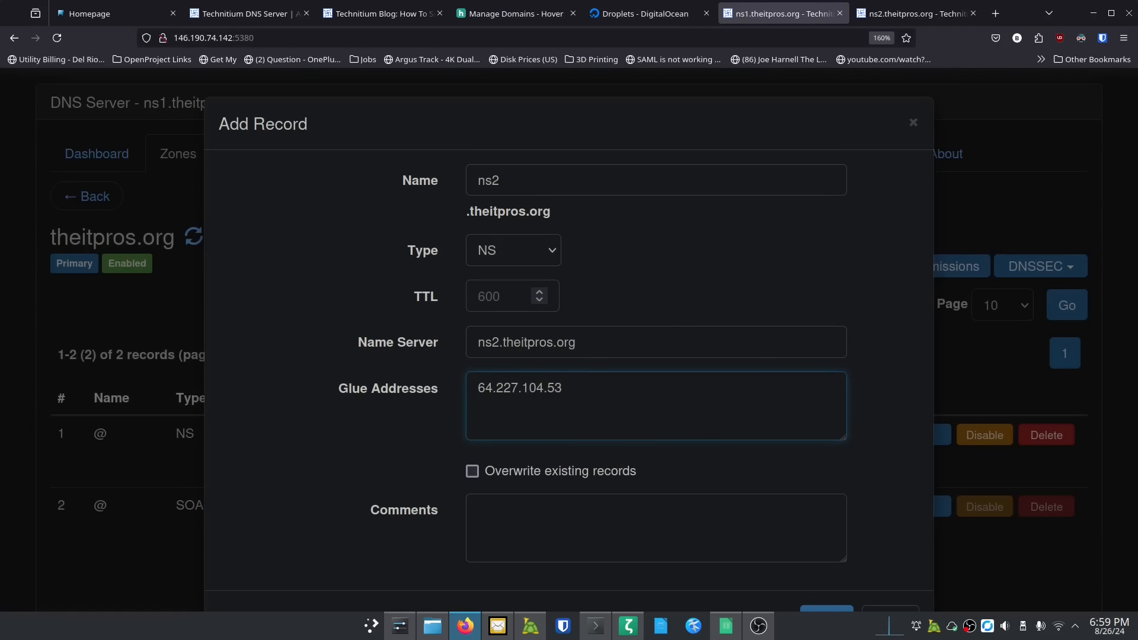
Step: Add ns2's IPv6 2604:a880:4:1d0::83:1000 as the second glue address and save the record
click(639, 18)
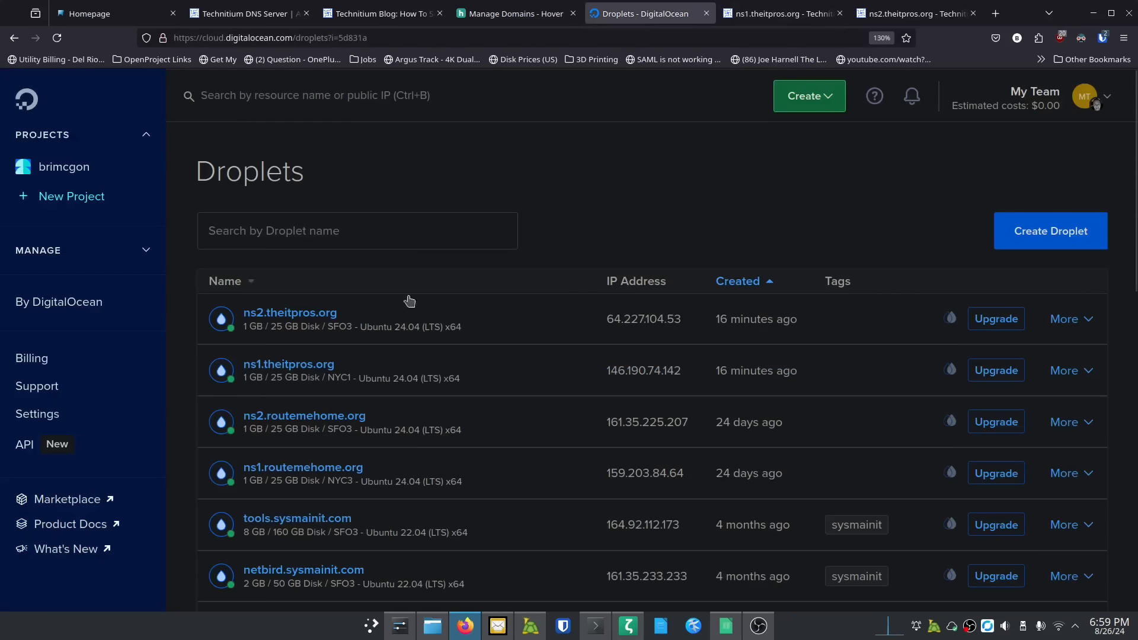
click(320, 315)
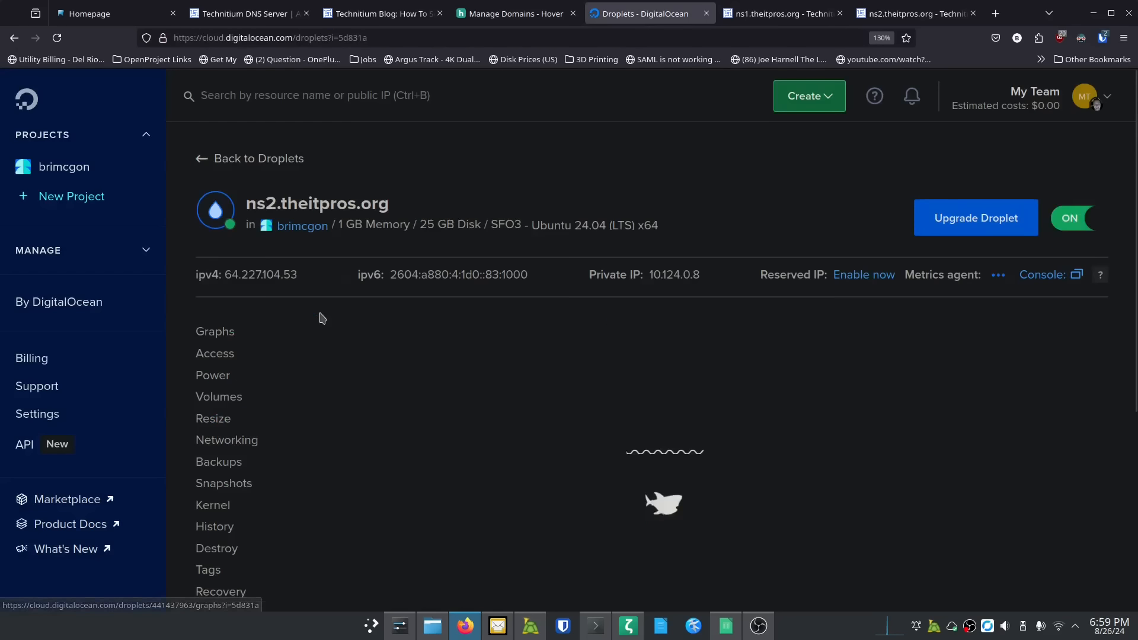
click(543, 275)
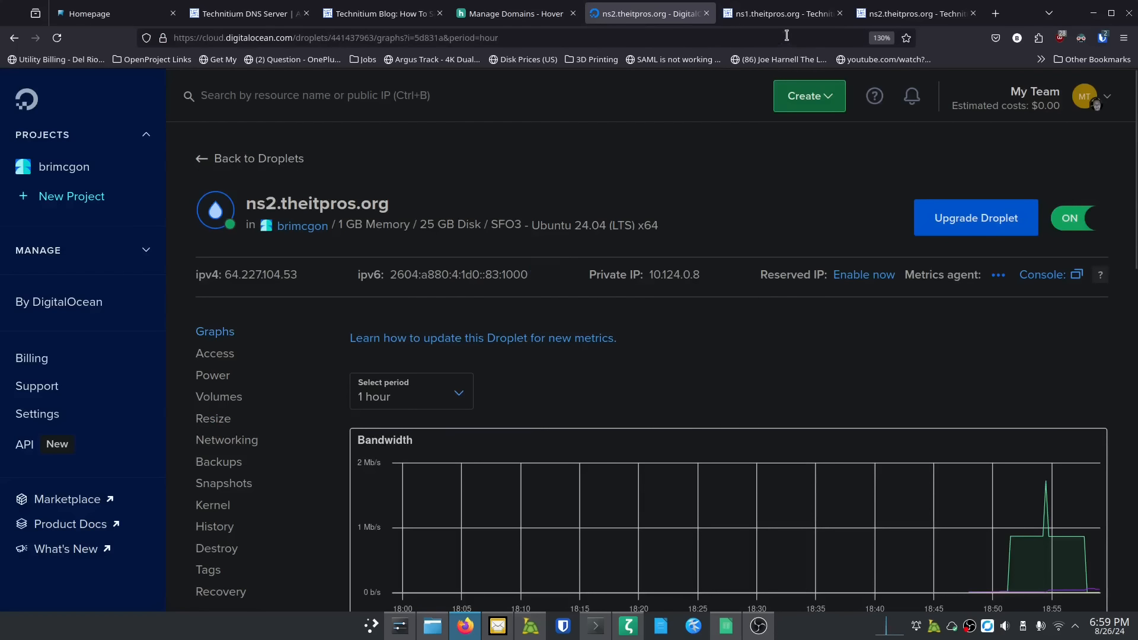
click(782, 14)
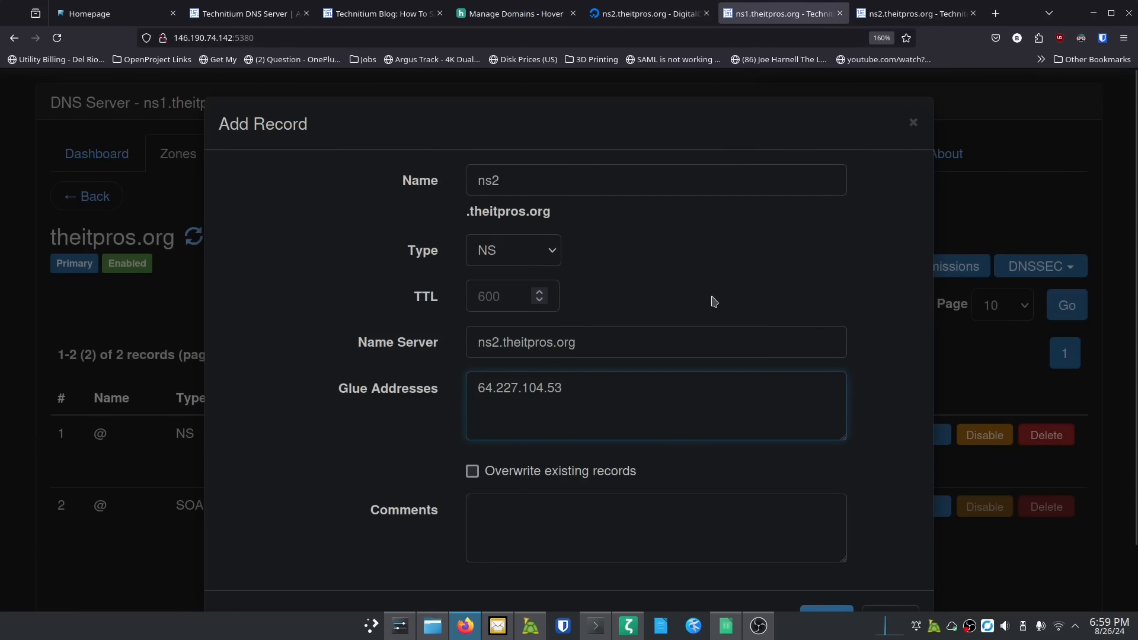
key(Return)
text(2604:a880:4:1d0::83:1000)
scroll(622, 480, down, 2)
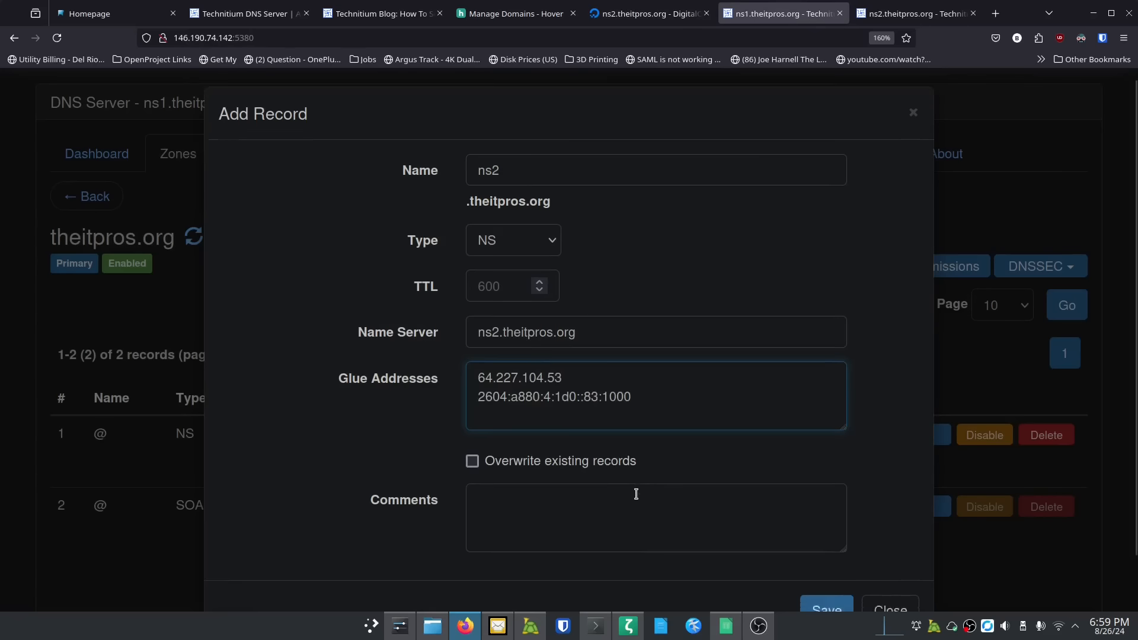
click(827, 554)
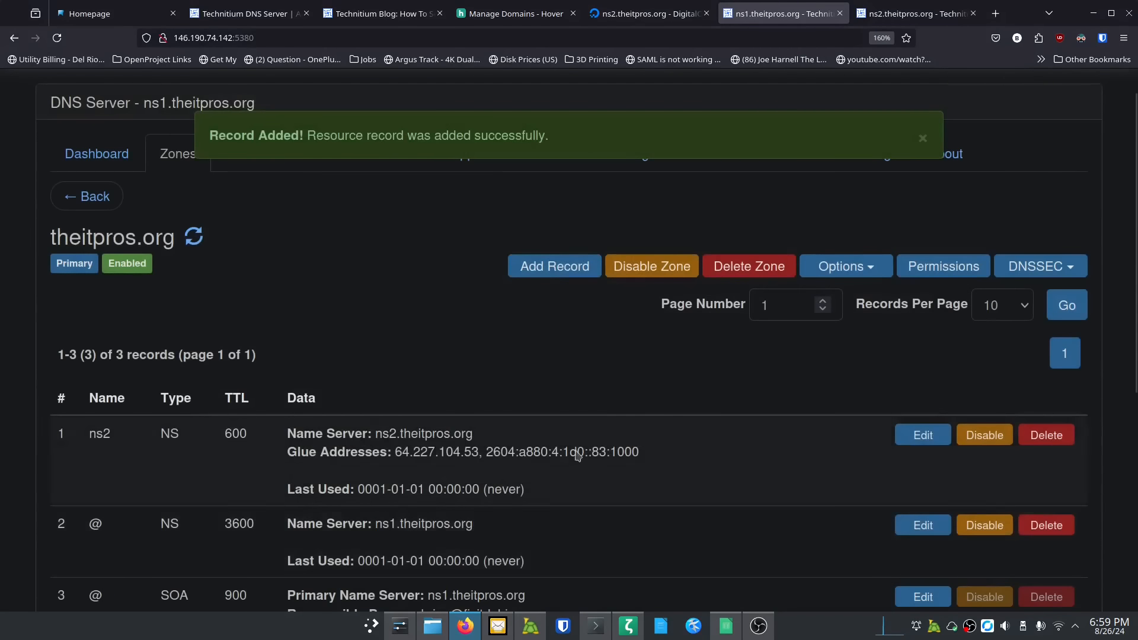
Step: Save an AAAA record named ns2 with address 2604:a880:4:1d0::83:1000
click(537, 268)
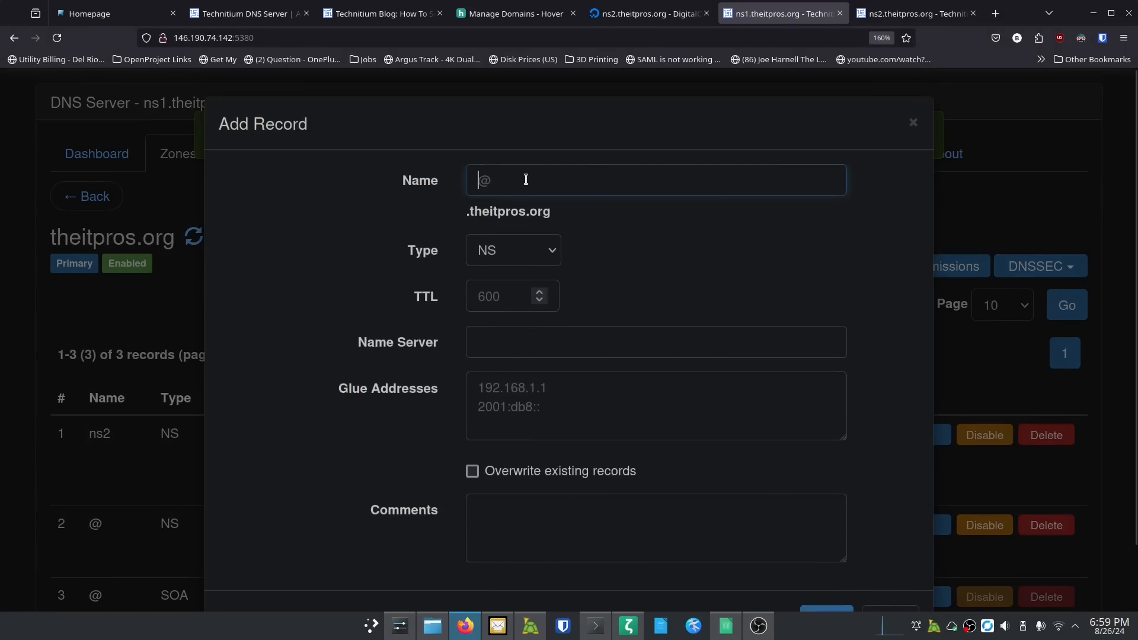
click(526, 179)
text(ns2)
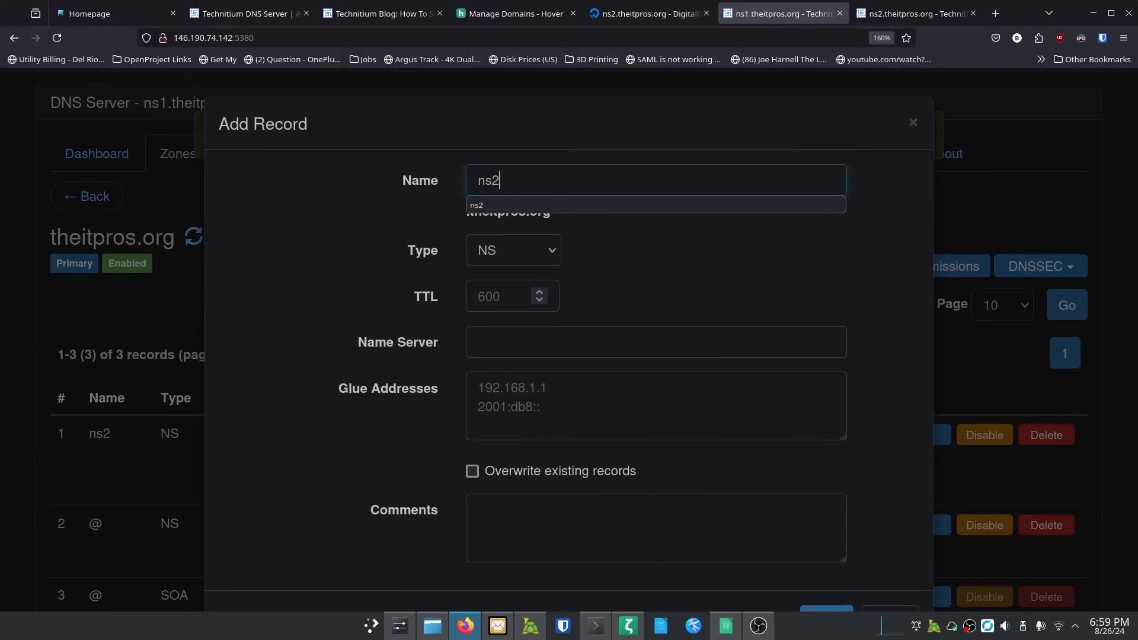
key(Escape)
click(513, 256)
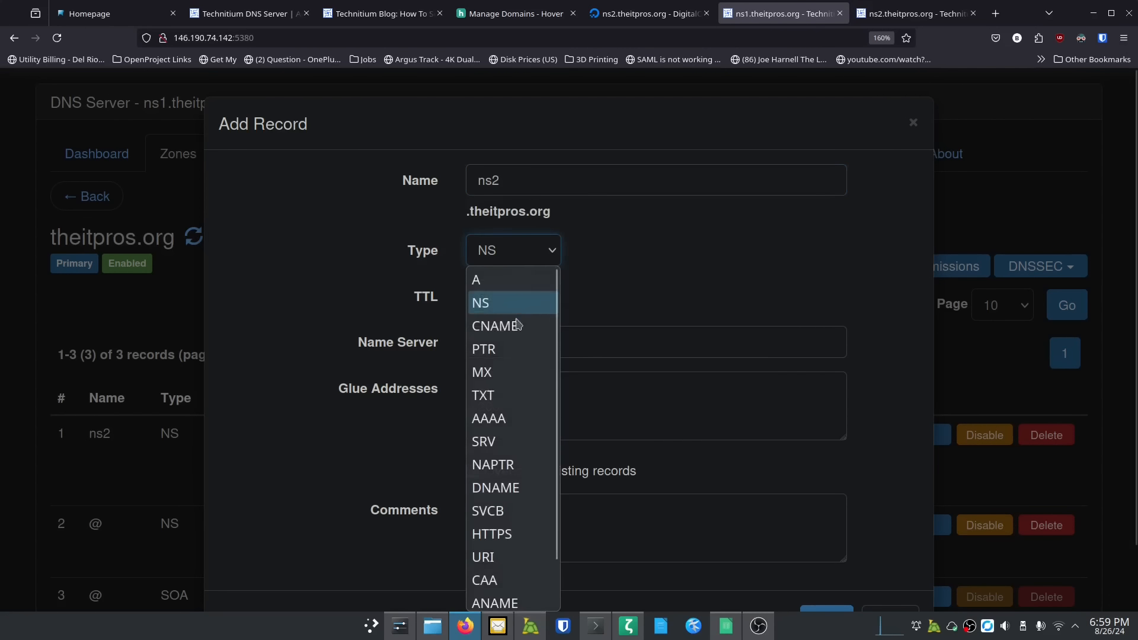
click(509, 416)
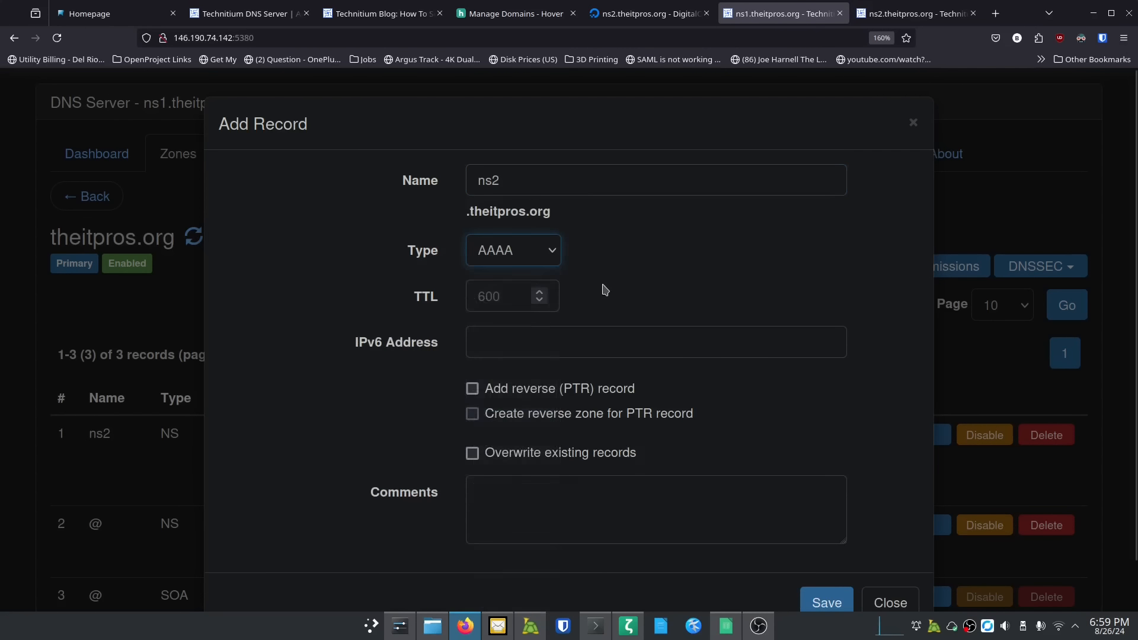
click(538, 345)
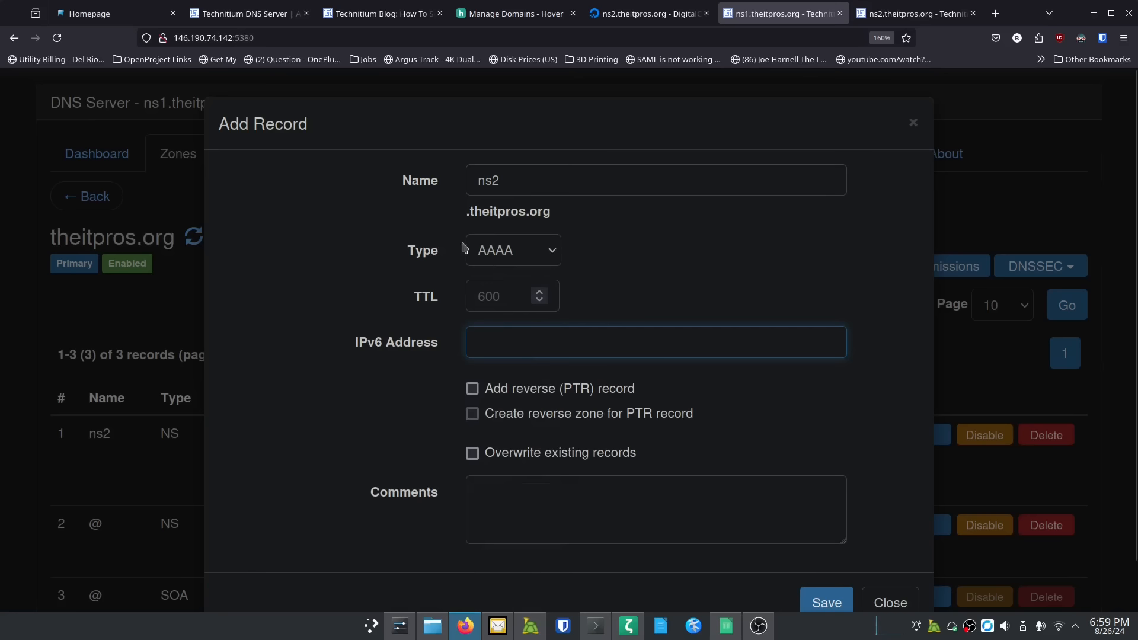
click(496, 349)
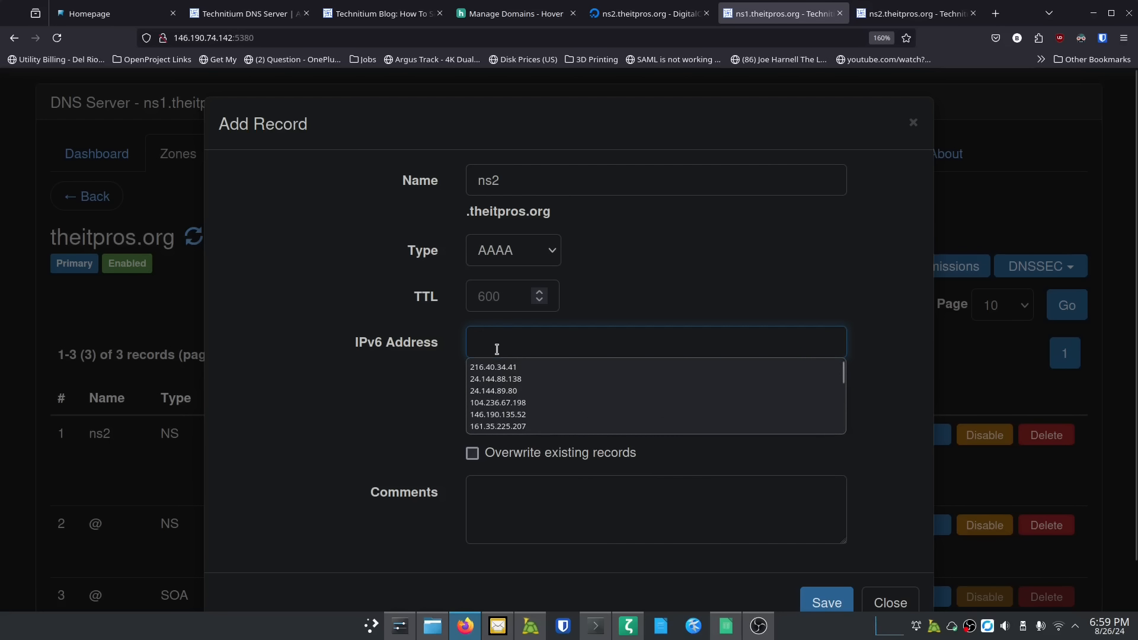
text(2604:a880:4:1d0::83:1000)
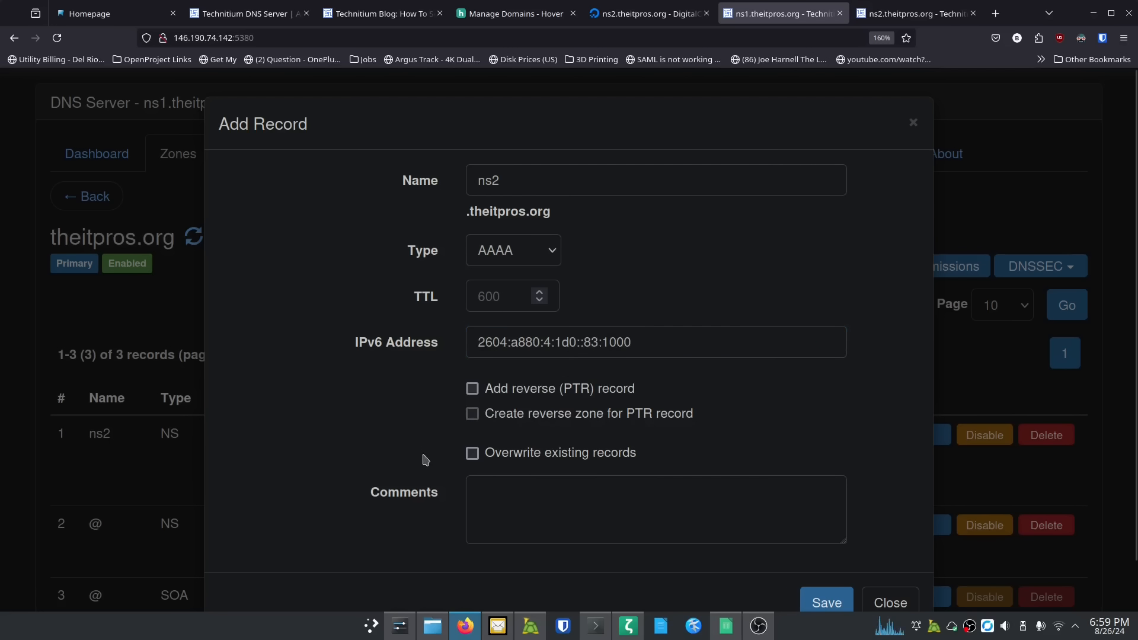
scroll(424, 460, down, 2)
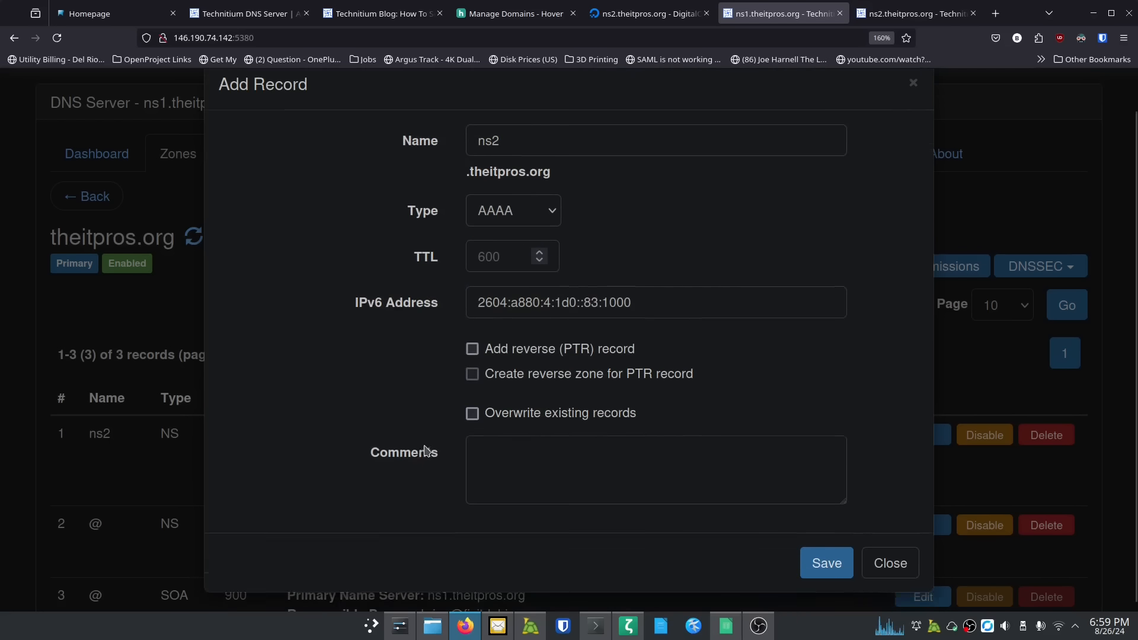
click(818, 550)
click(545, 270)
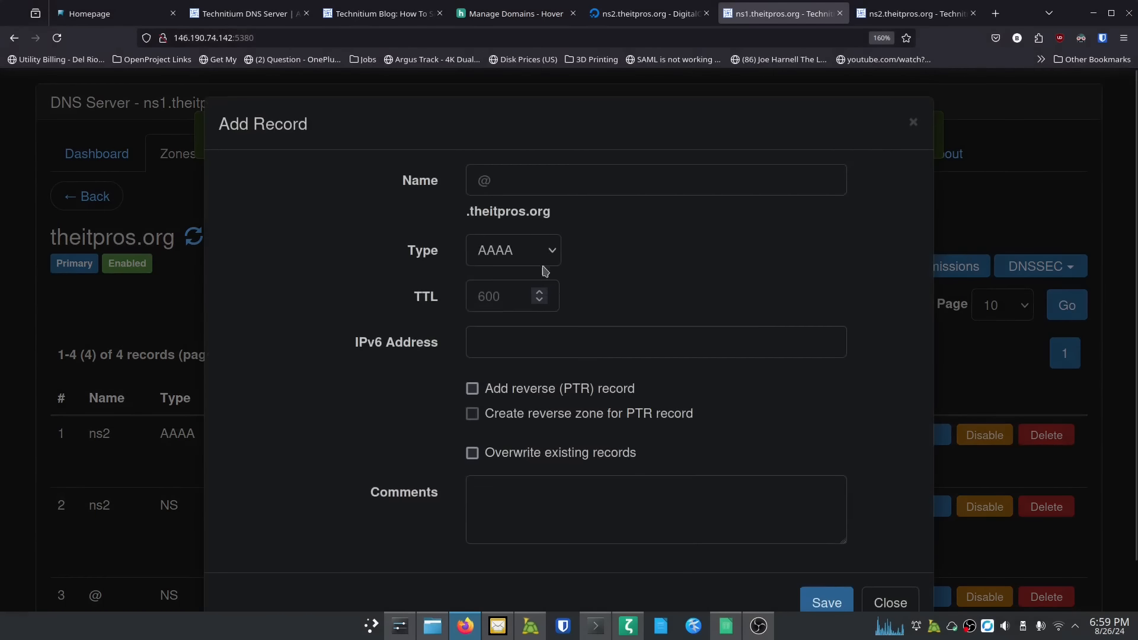
Step: Begin an A record named ns2 in the theitpros.org zone
click(533, 180)
text(ns2)
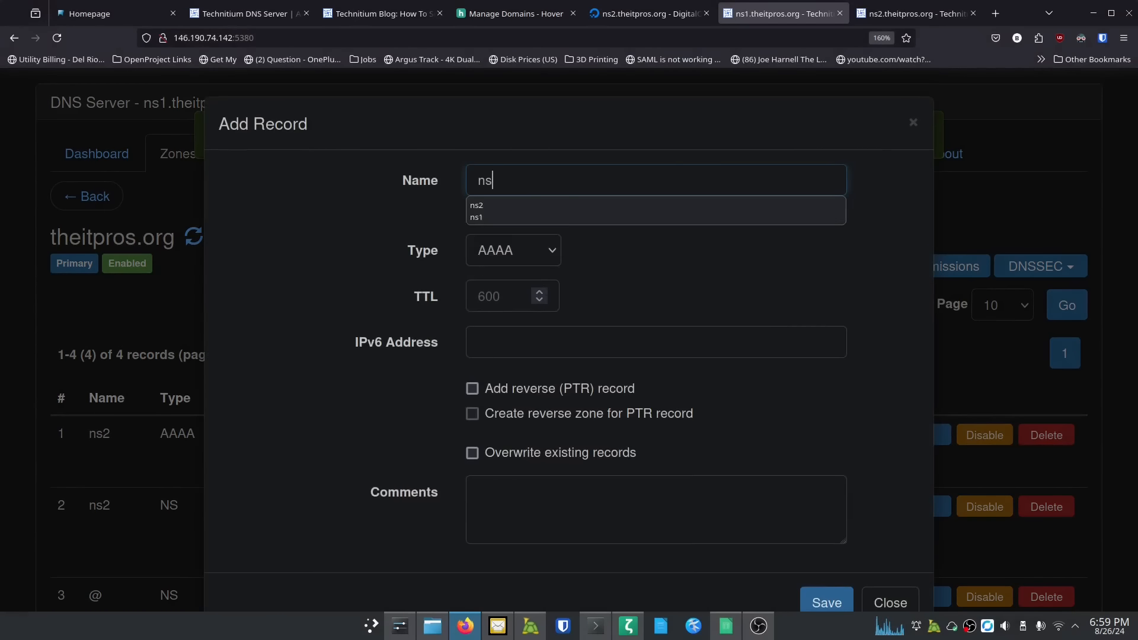
click(539, 252)
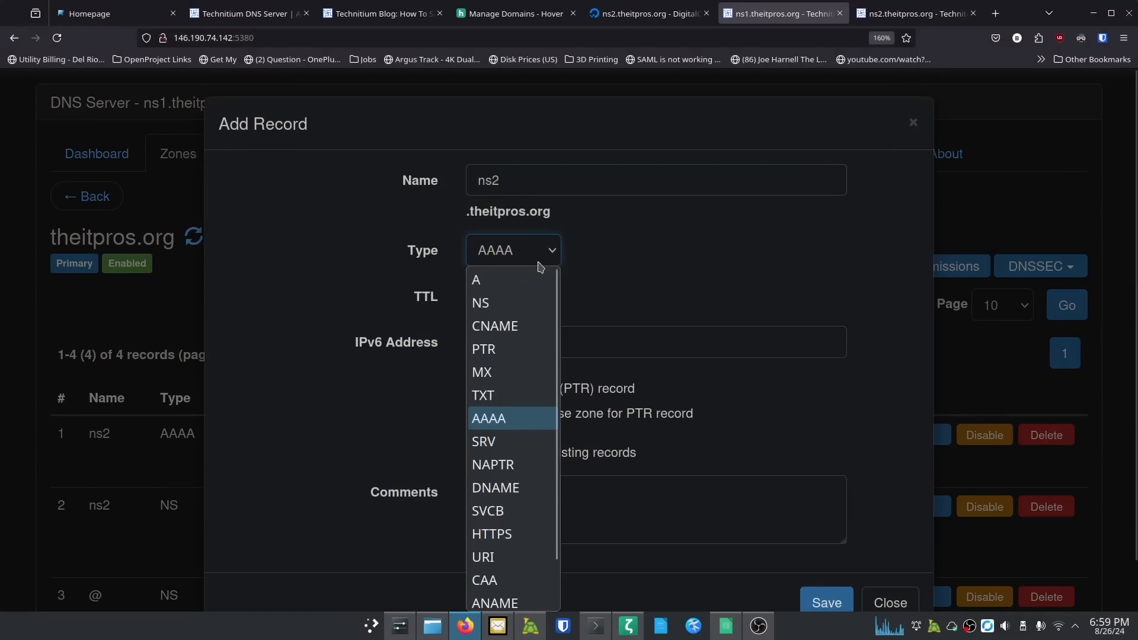
click(533, 279)
click(569, 342)
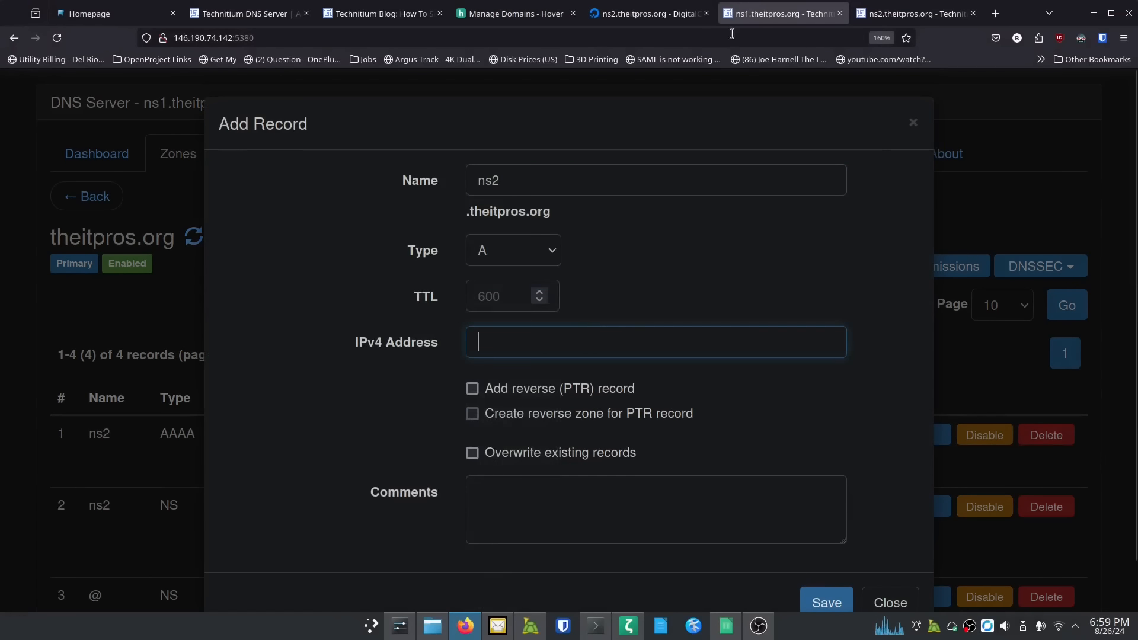
Step: Fill in ns2's IPv4 64.227.104.53 from DigitalOcean, save, and review the five records
click(649, 13)
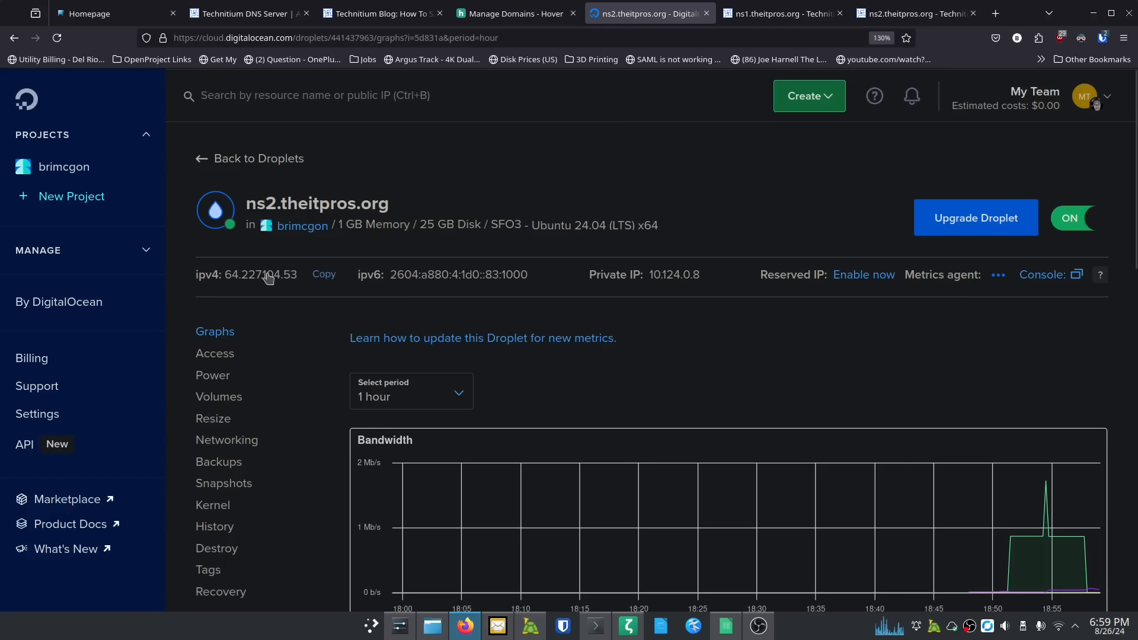
click(324, 274)
click(763, 17)
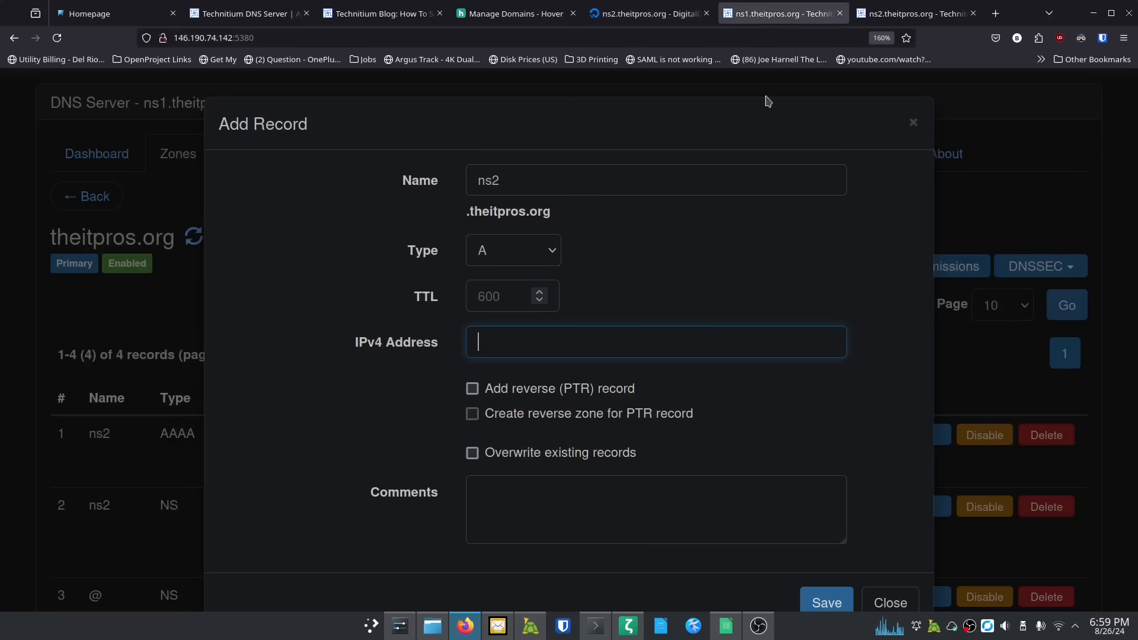
text(64.227.104.53)
scroll(756, 492, down, 1)
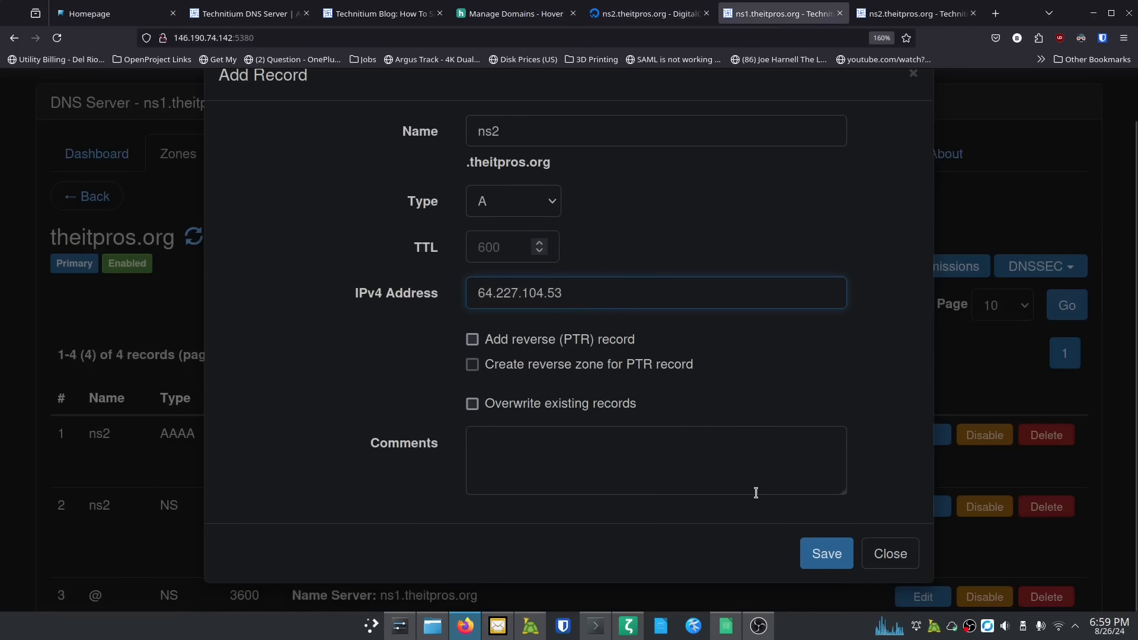
click(826, 553)
scroll(312, 368, down, 5)
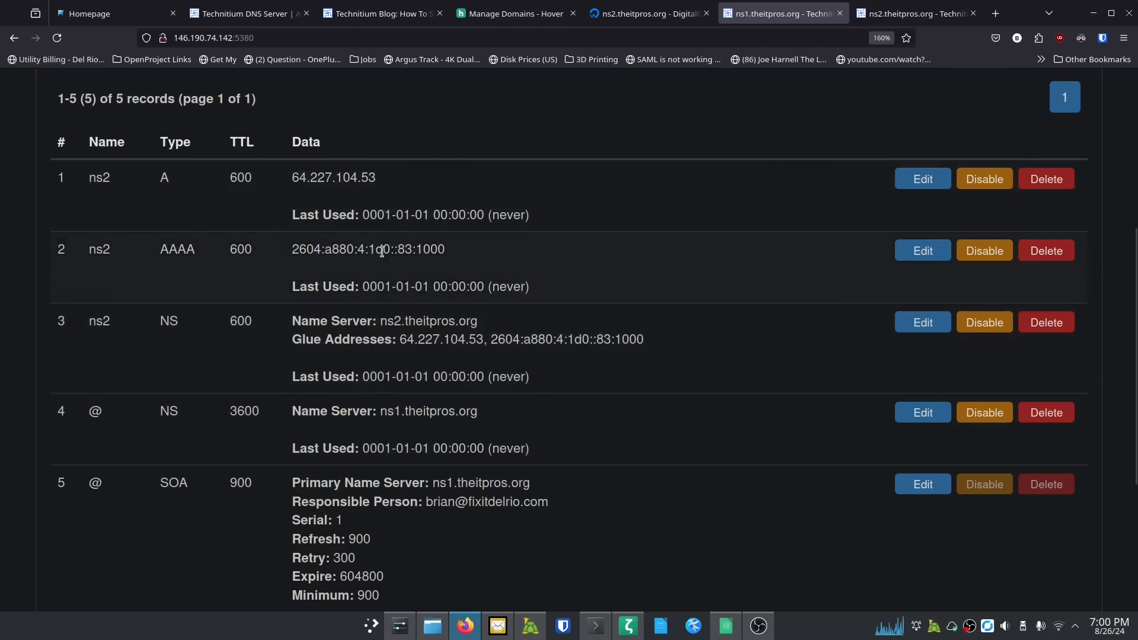
scroll(691, 427, up, 5)
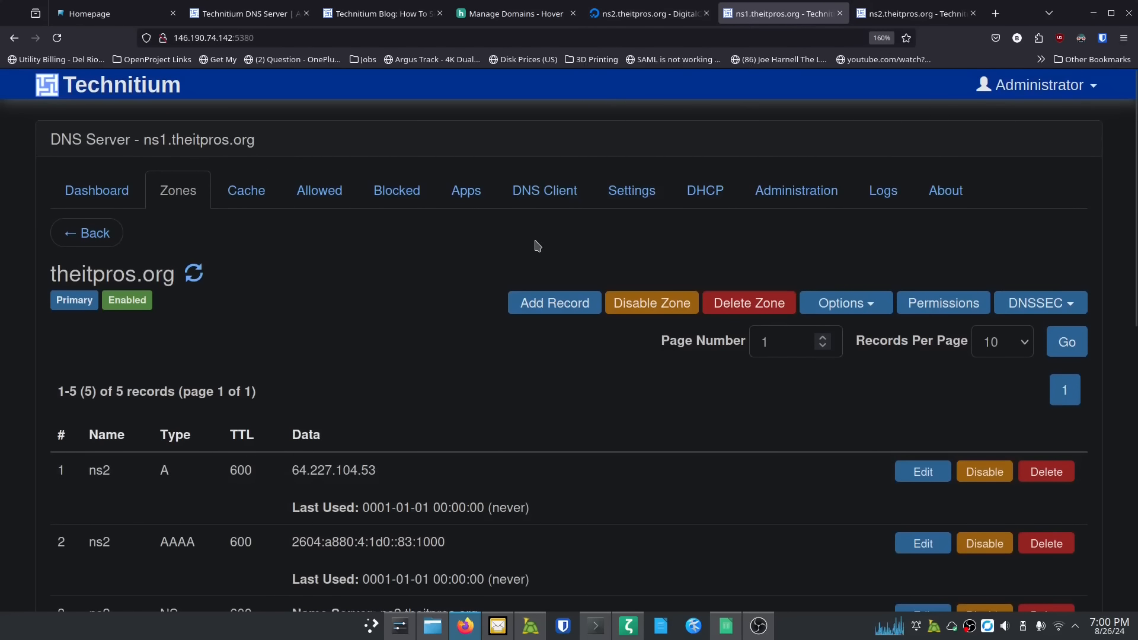
Step: Copy the @ A record address 24.144.89.80 from Hover's theitpros.org DNS records
click(522, 14)
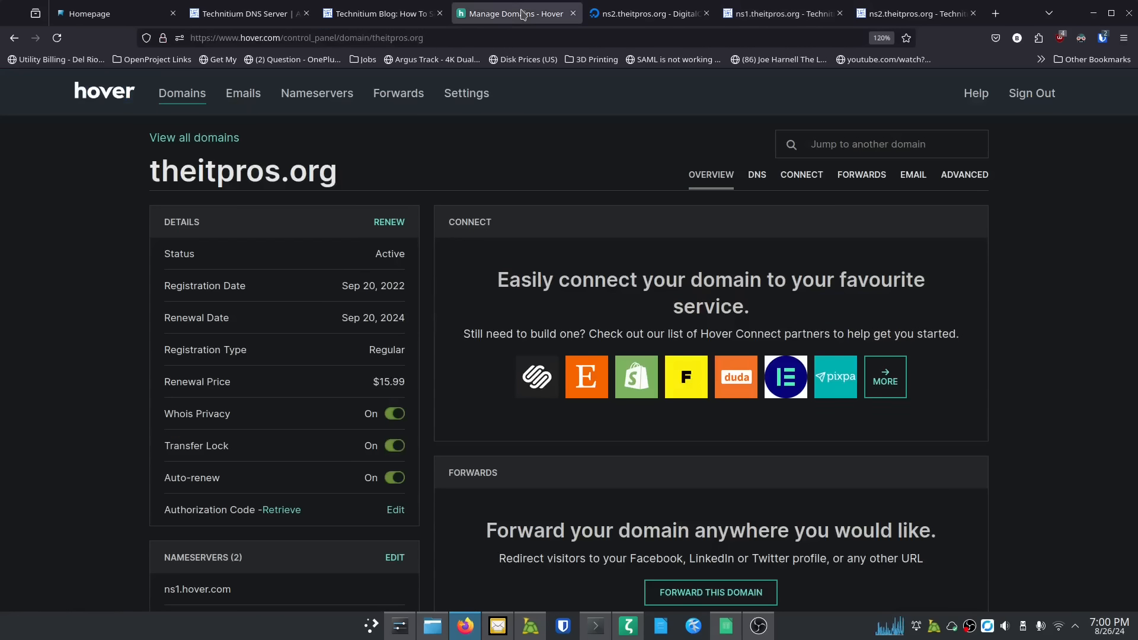
click(757, 176)
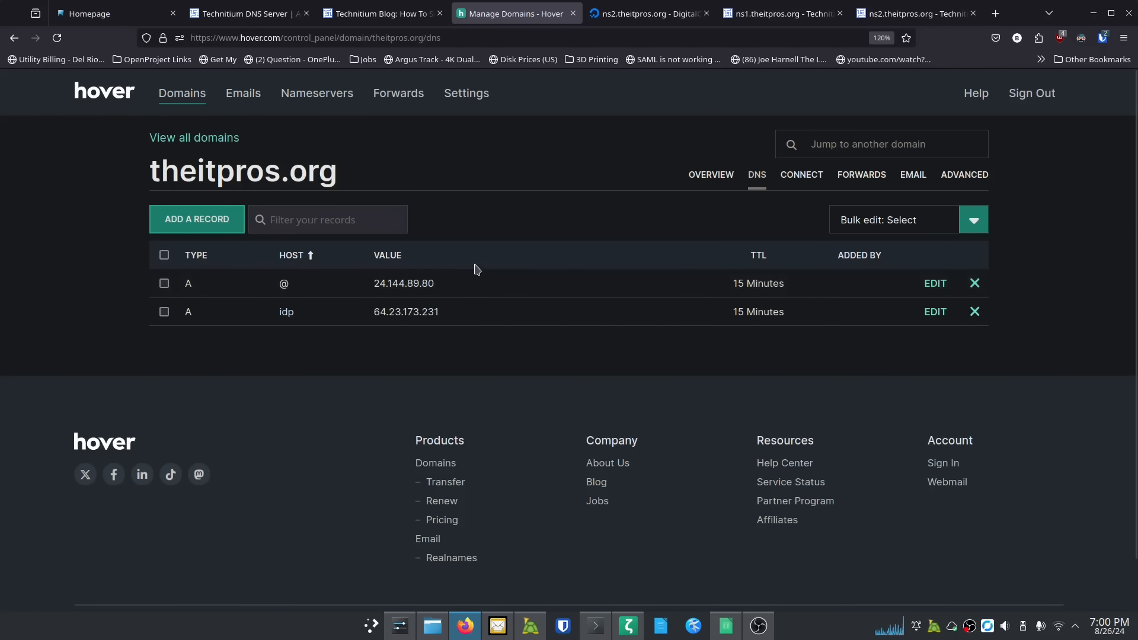
key(ctrl+plus)
key(ctrl+plus)
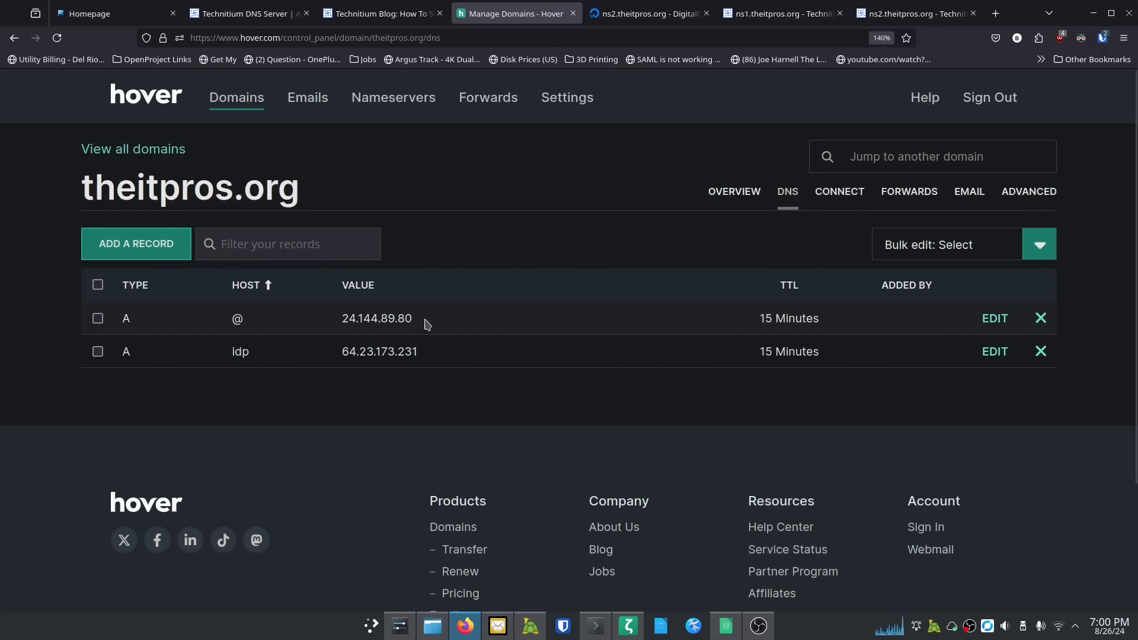
drag(425, 323, 324, 314)
key(ctrl+c)
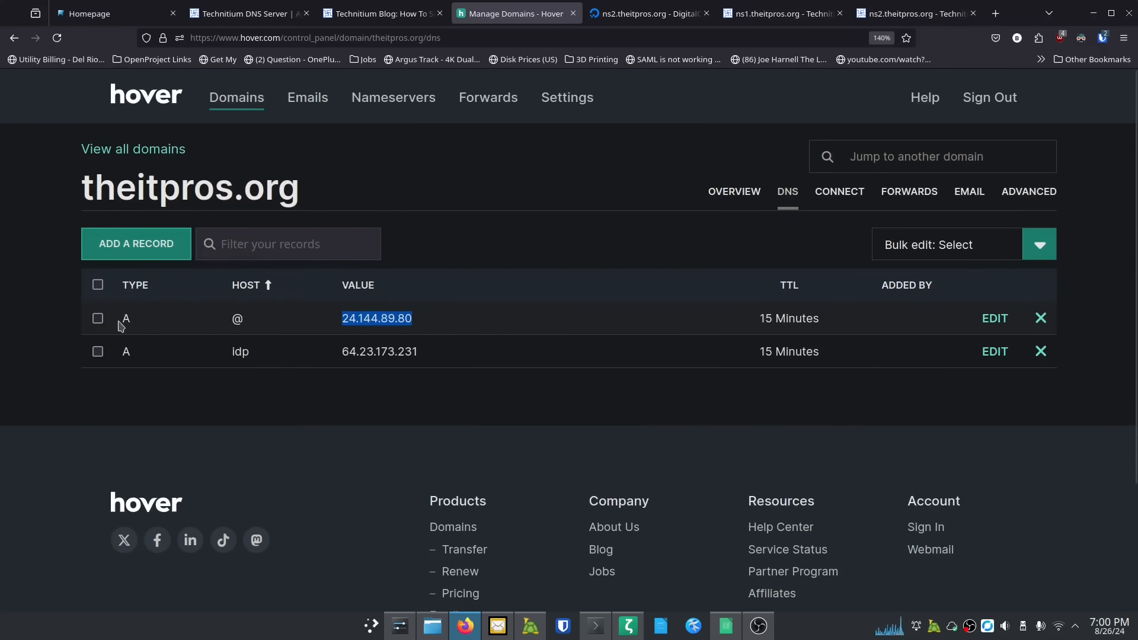
click(779, 13)
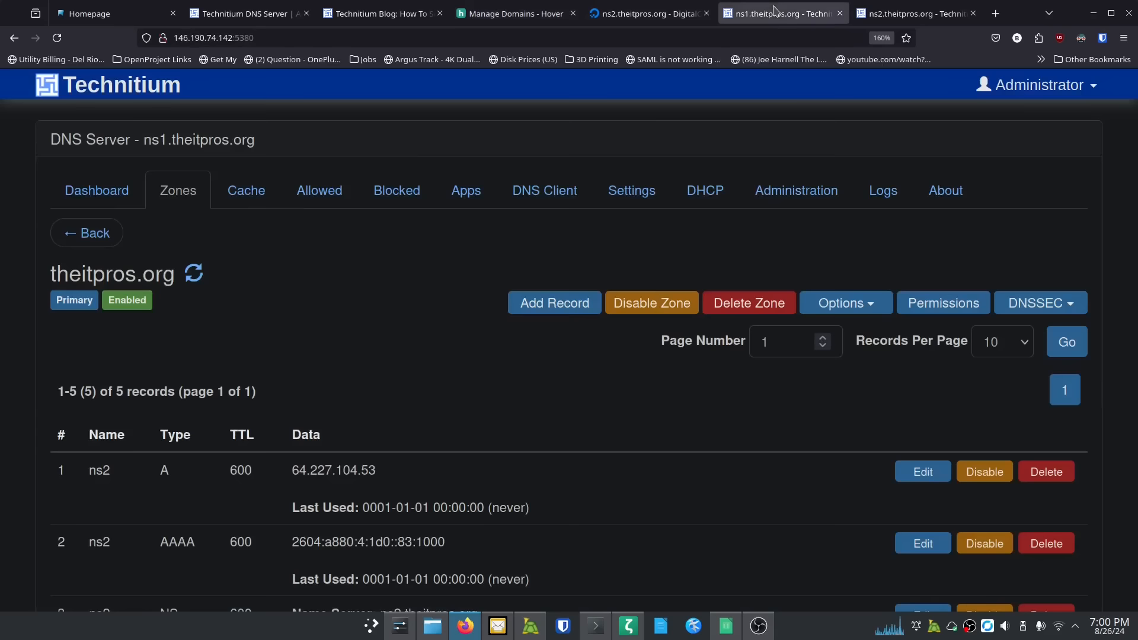
Step: Add an @ A record pointing to 24.144.89.80
click(562, 300)
click(527, 174)
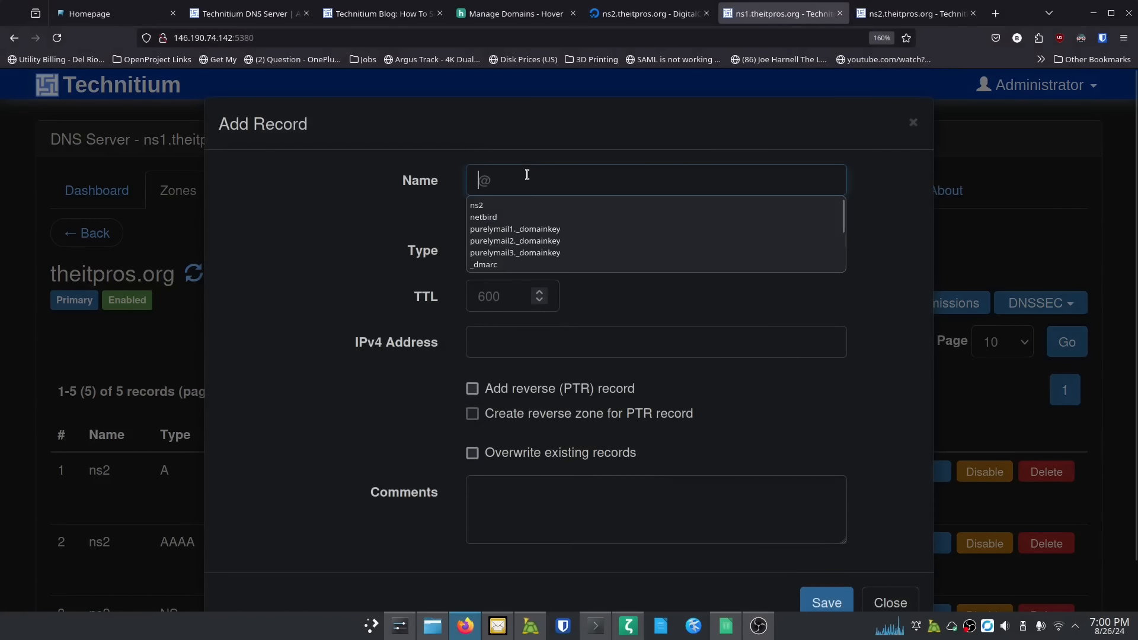
text(@)
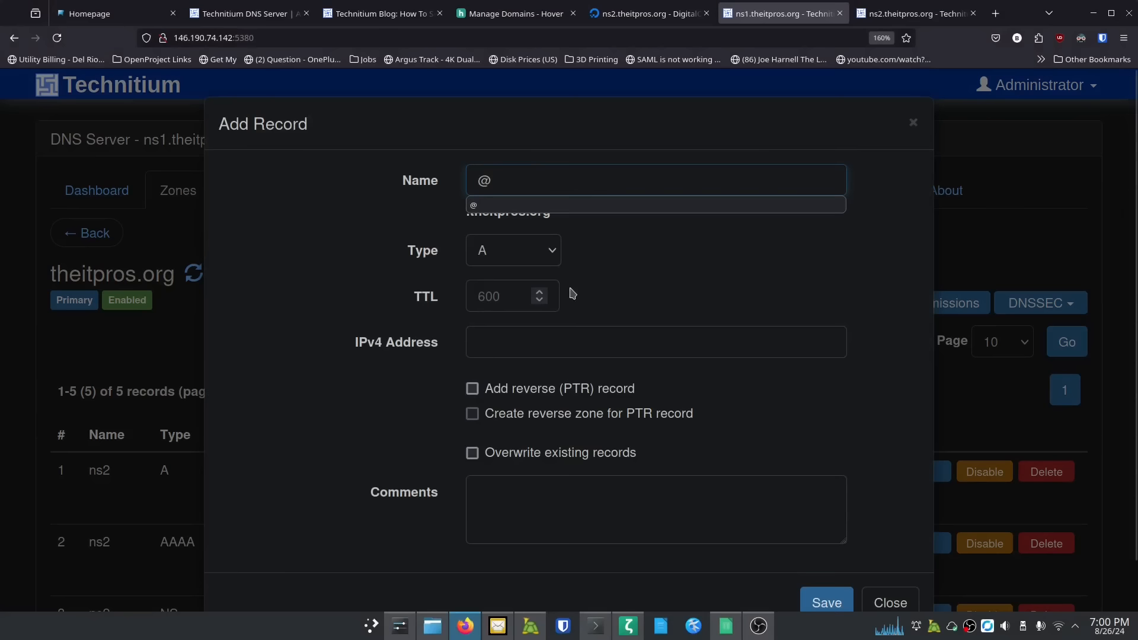
click(556, 260)
click(556, 259)
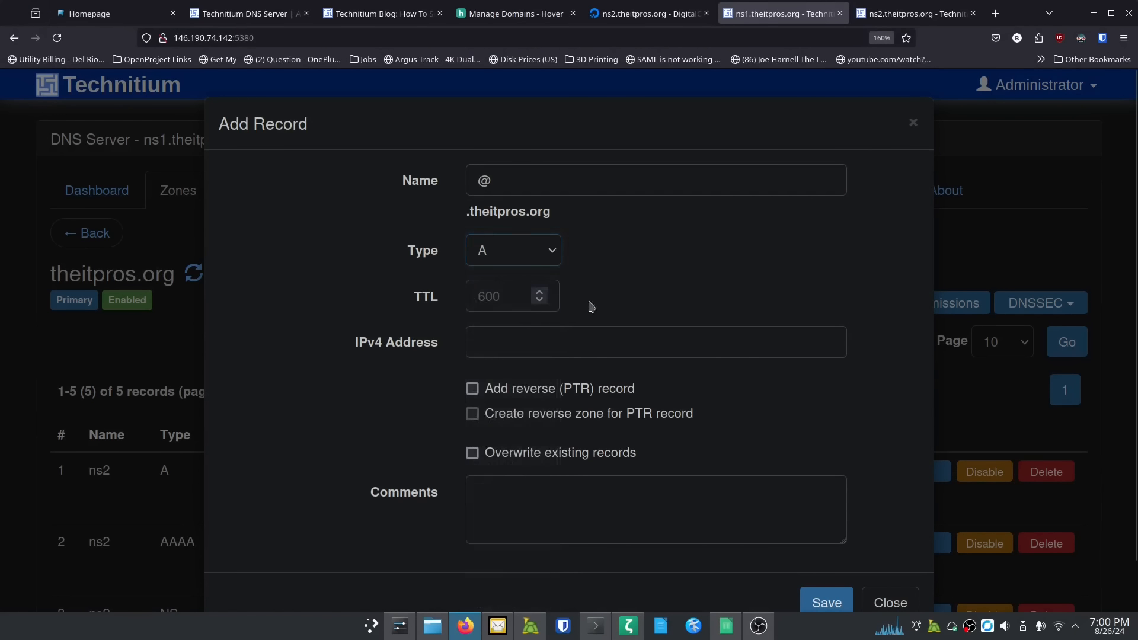
click(543, 342)
key(ctrl+v)
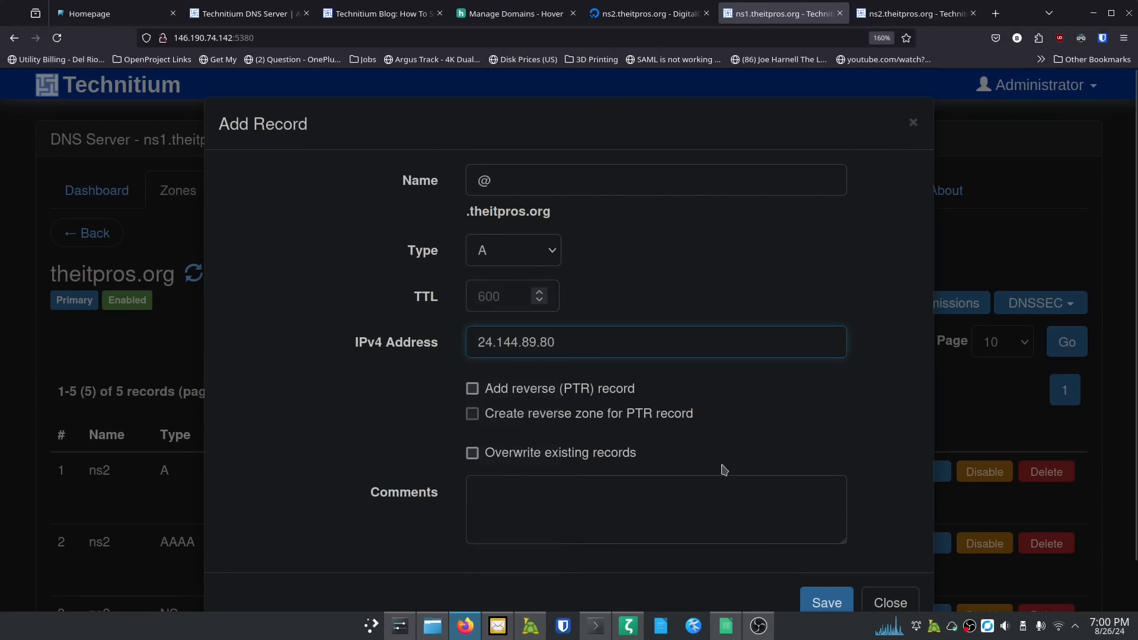
click(825, 602)
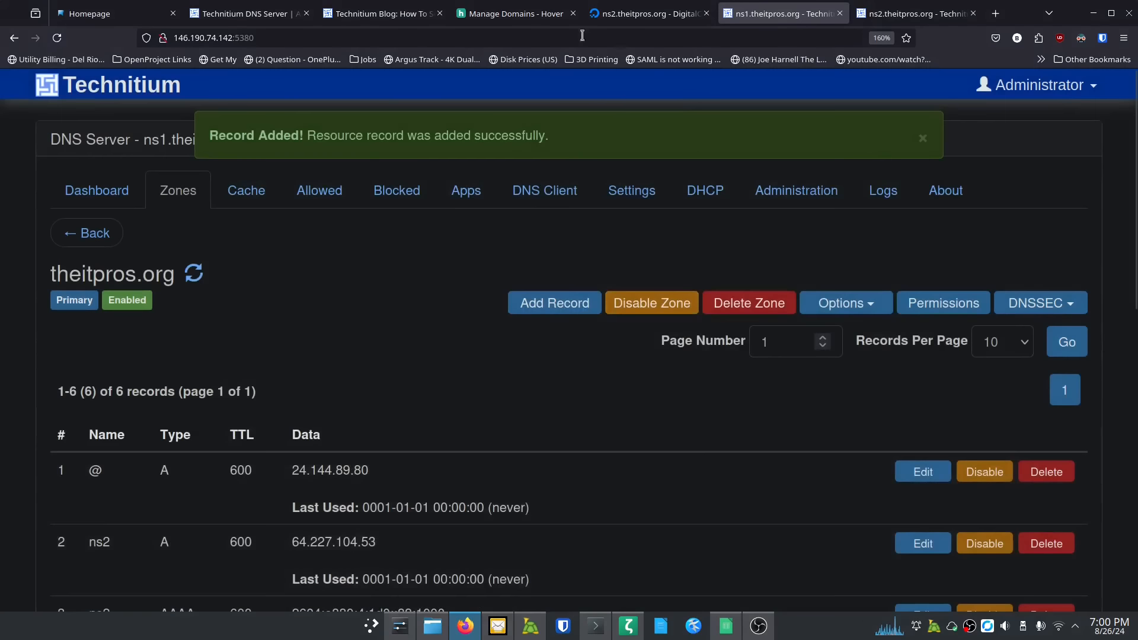
Step: Copy 64.23.173.231 from Hover and save it as the idp A record
click(511, 13)
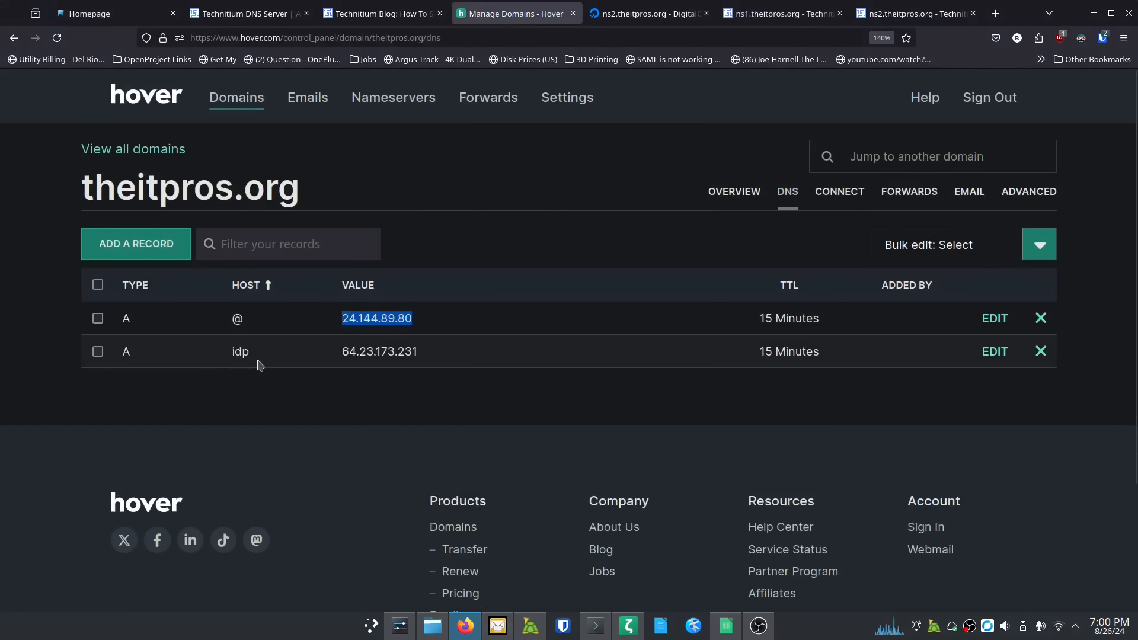
drag(413, 352, 337, 353)
key(ctrl+c)
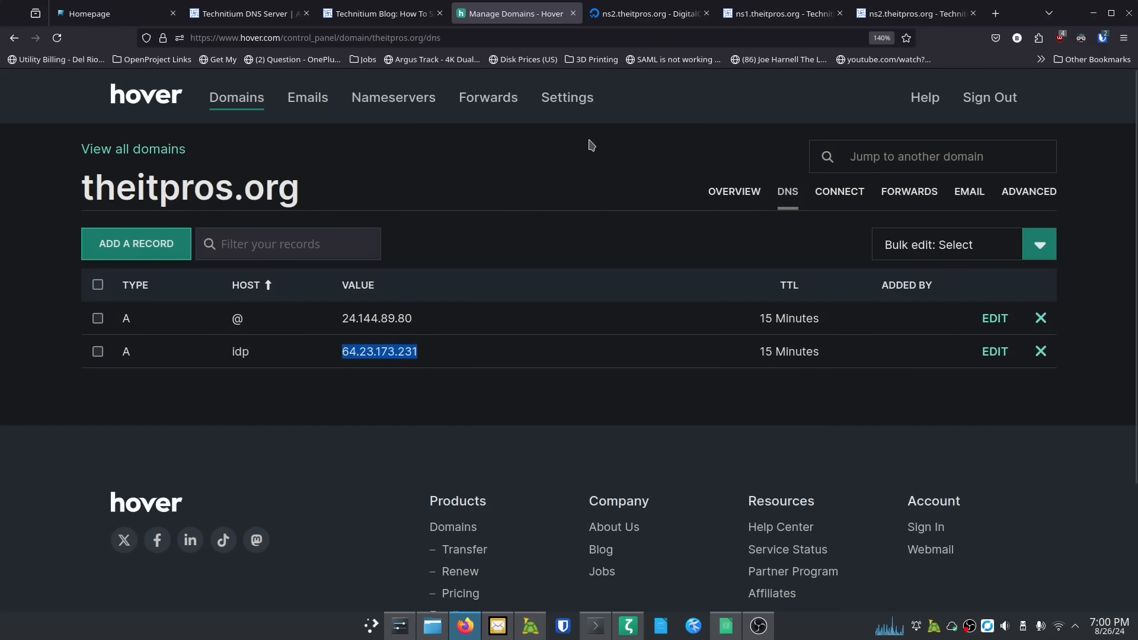
click(593, 17)
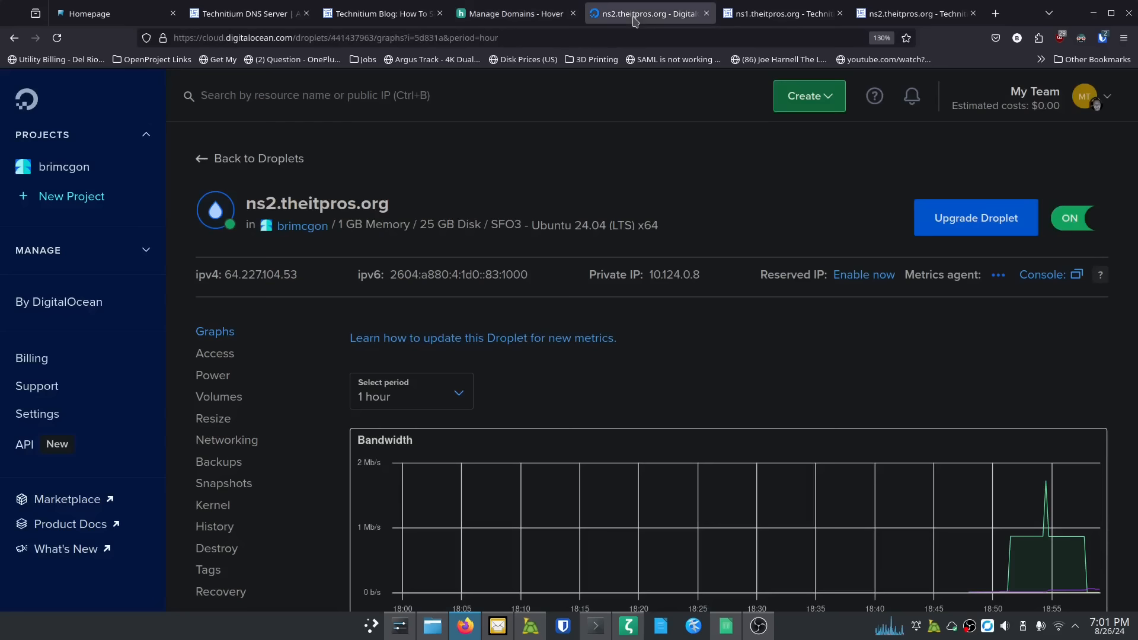
click(770, 13)
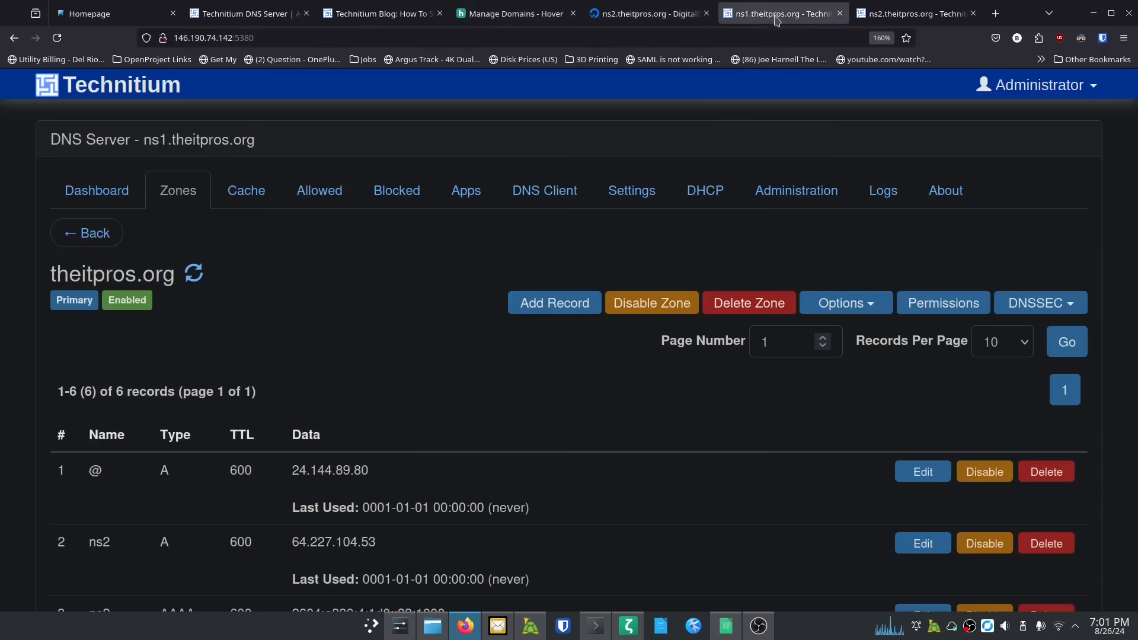
click(551, 301)
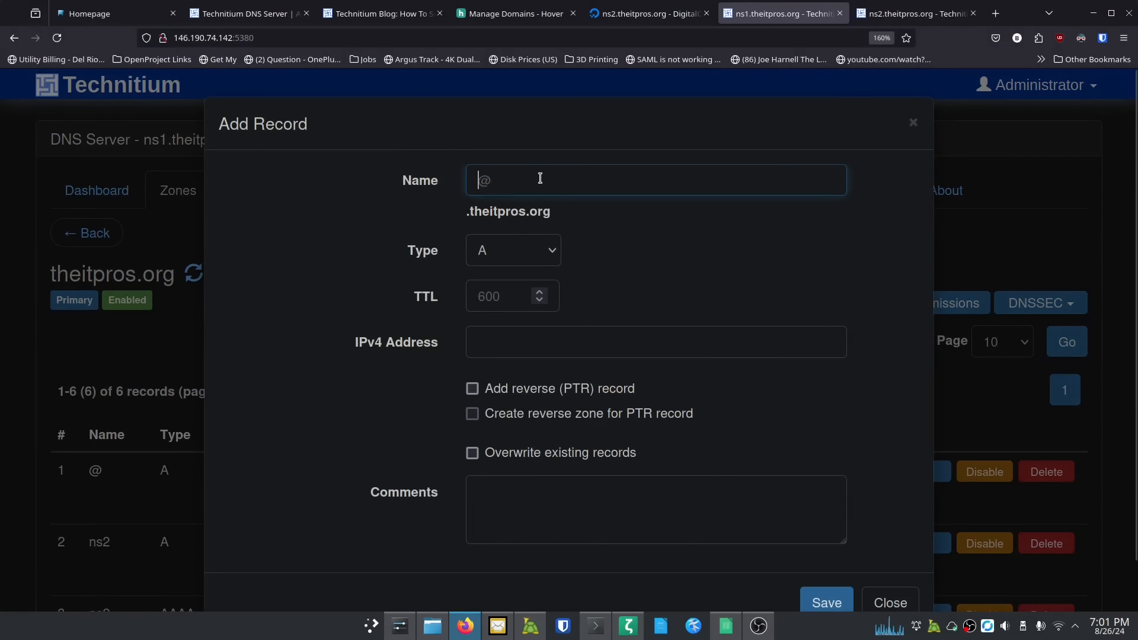
text(idp)
click(531, 340)
key(ctrl+v)
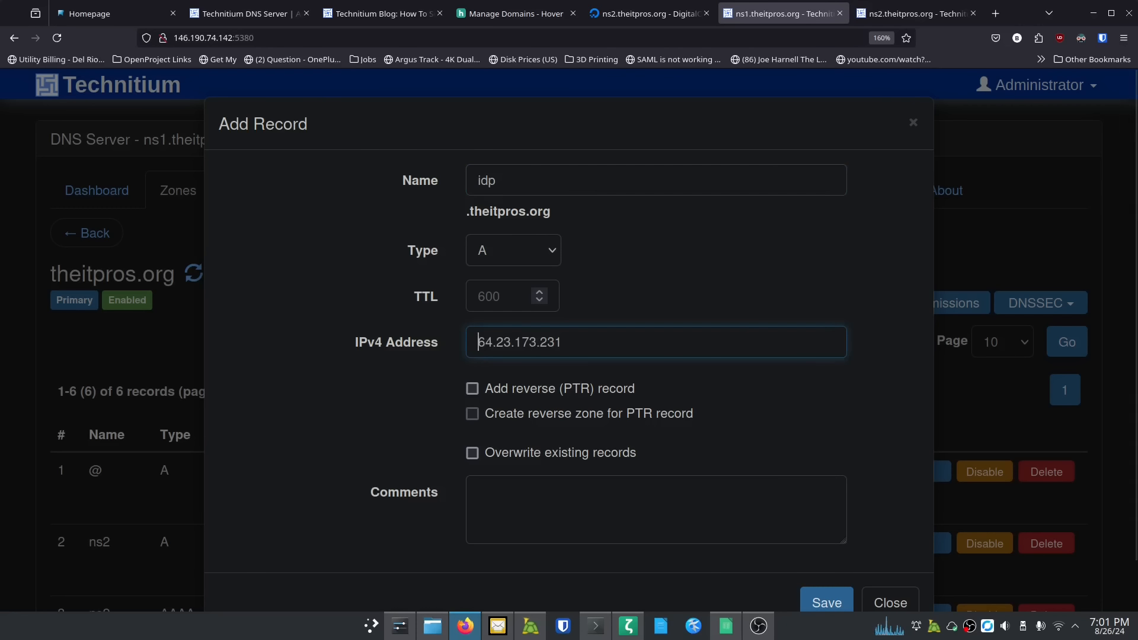
click(807, 601)
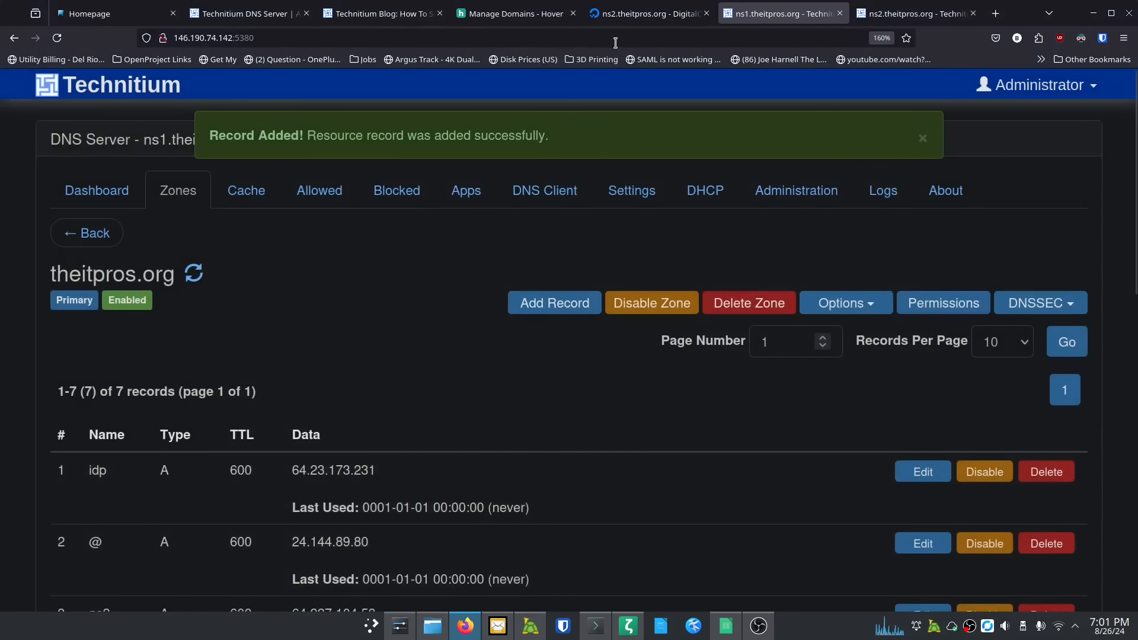
click(513, 14)
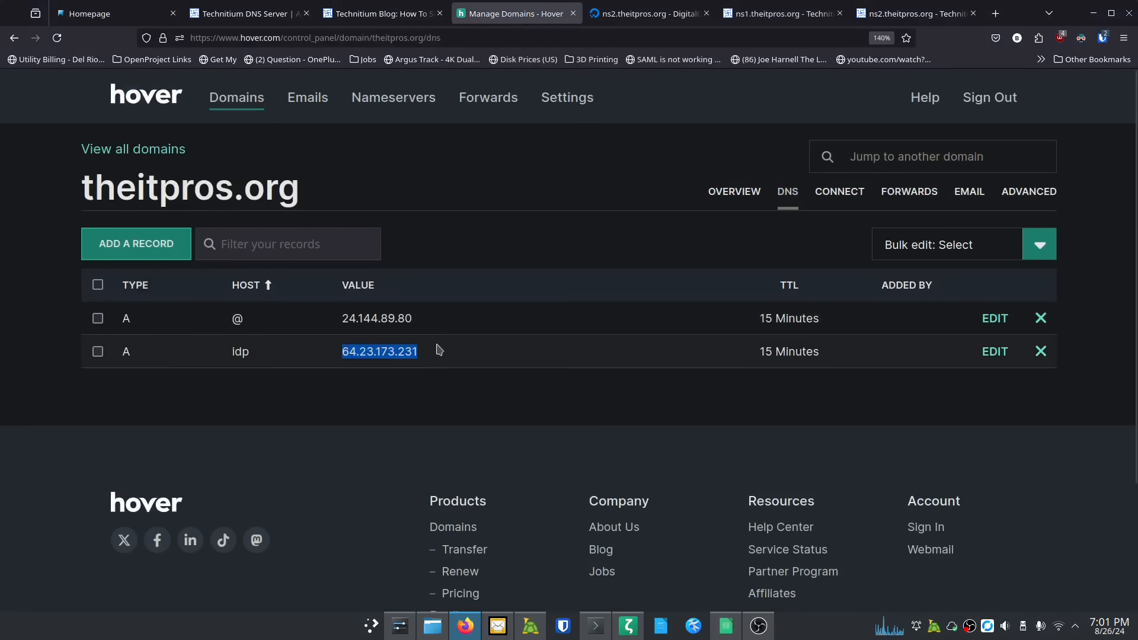
click(758, 13)
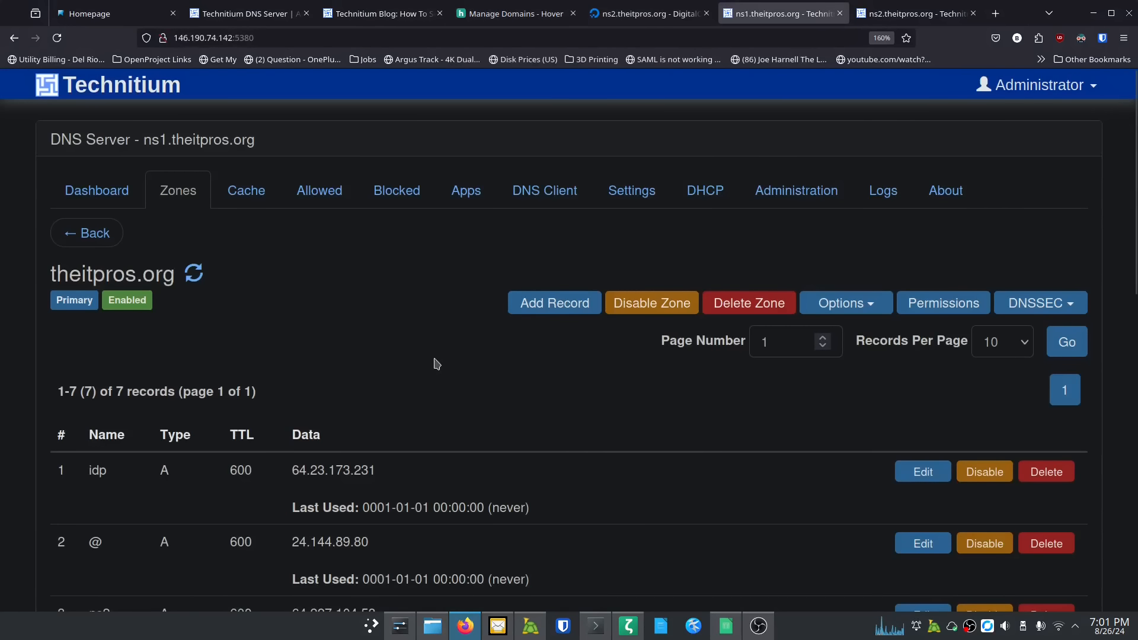
Step: Review ns1's seven theitpros.org records, then switch to the ns2 server's console
scroll(435, 362, down, 8)
scroll(438, 365, down, 3)
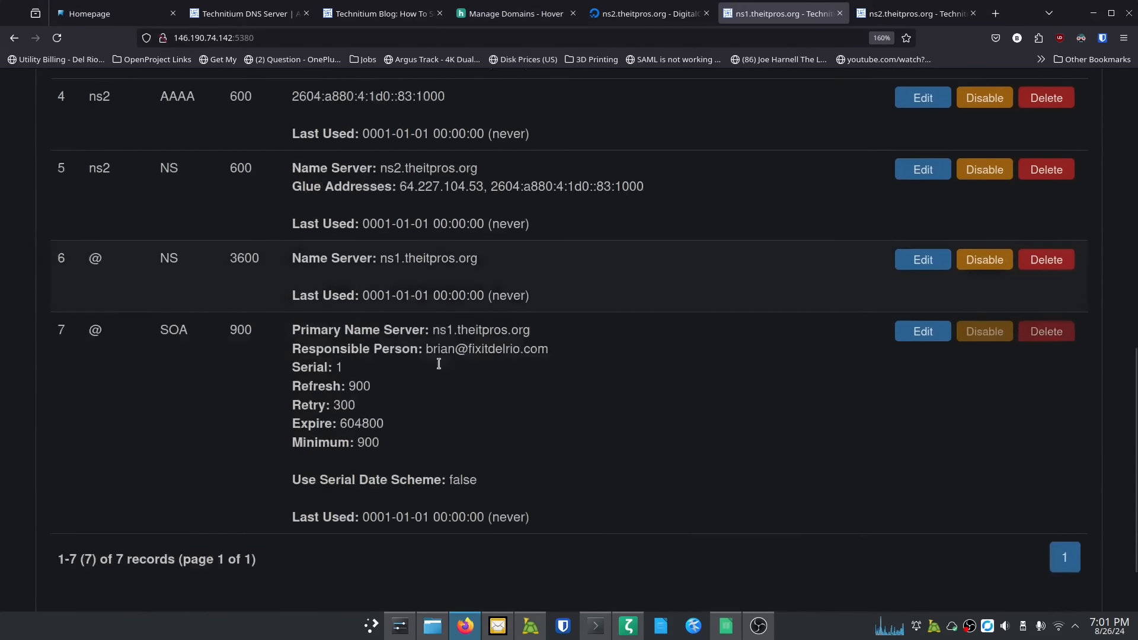
scroll(446, 368, up, 10)
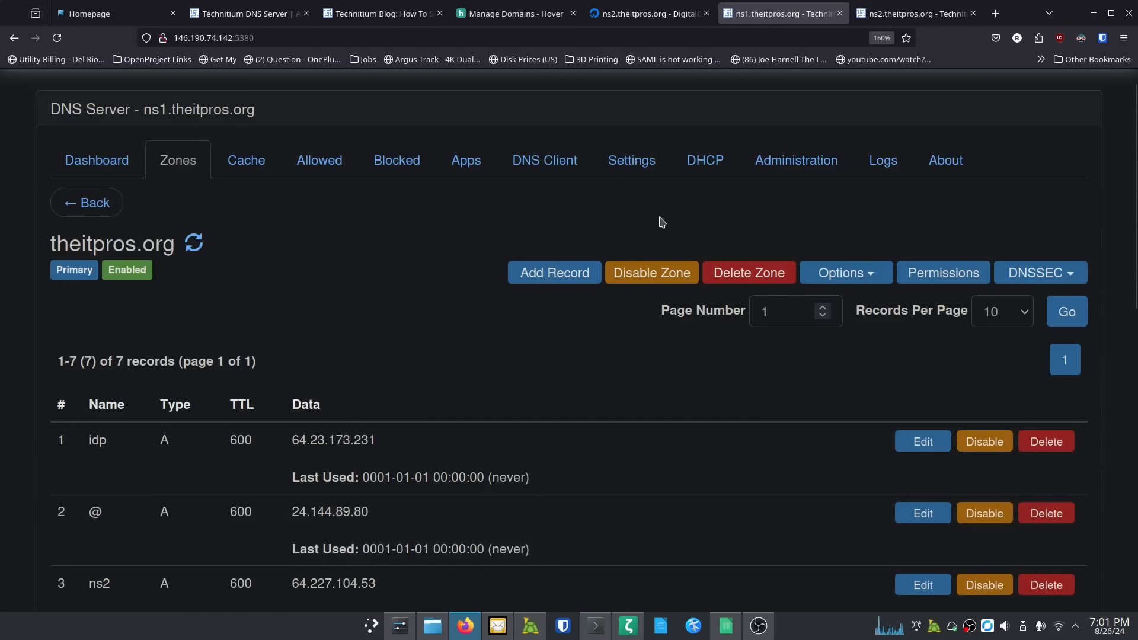
click(898, 14)
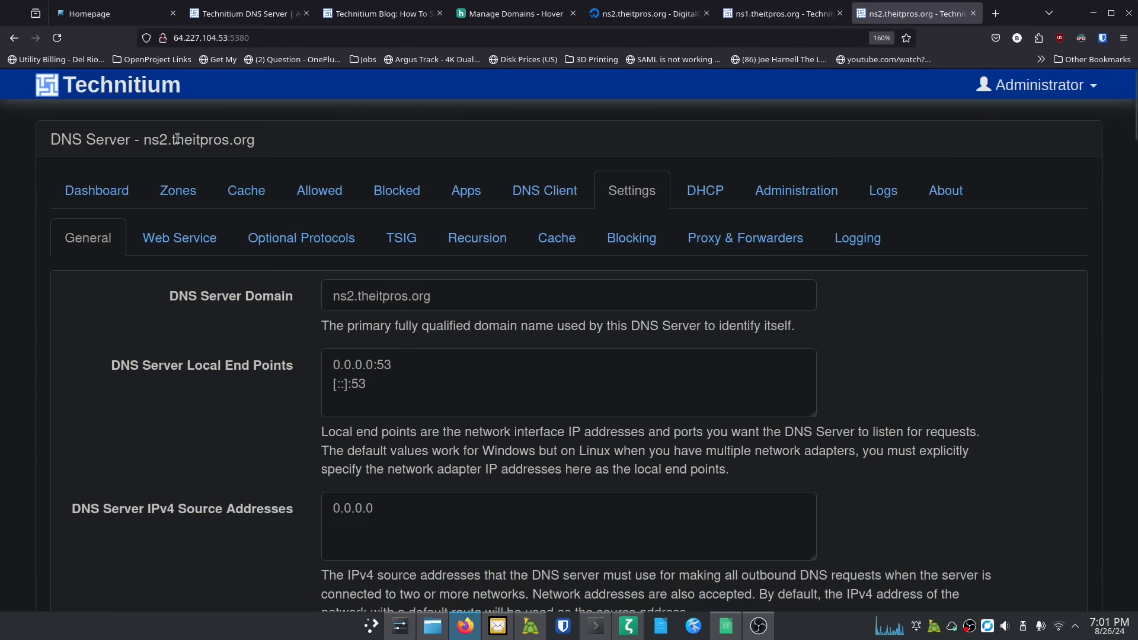
Step: On ns2, fill in a new zone theitpros.org and choose the Secondary Zone type
click(184, 193)
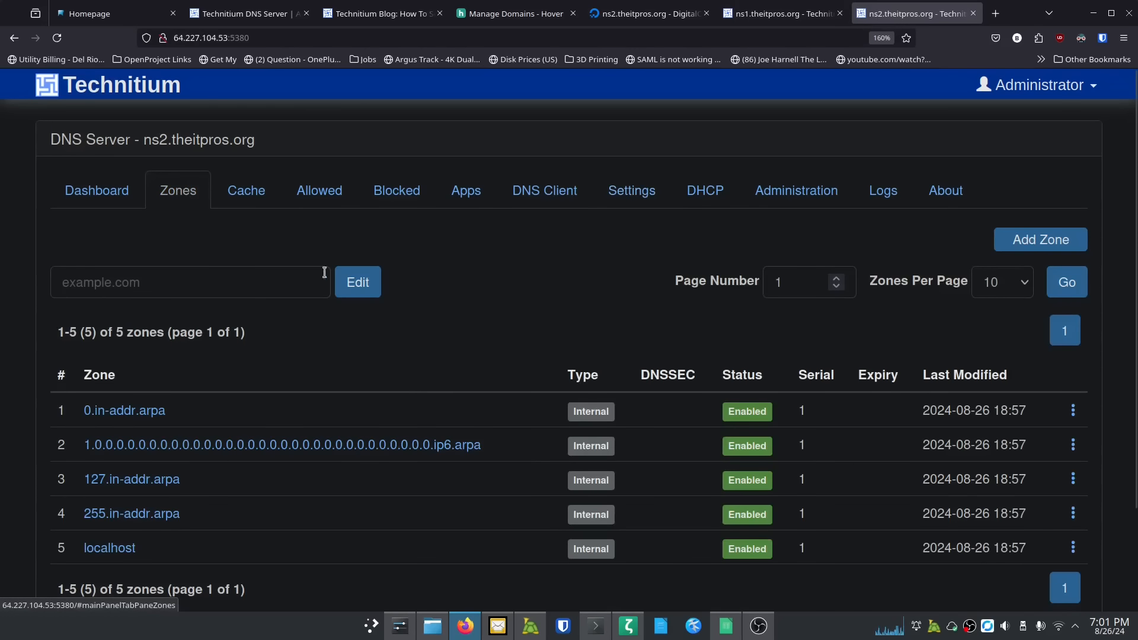
scroll(422, 373, down, 3)
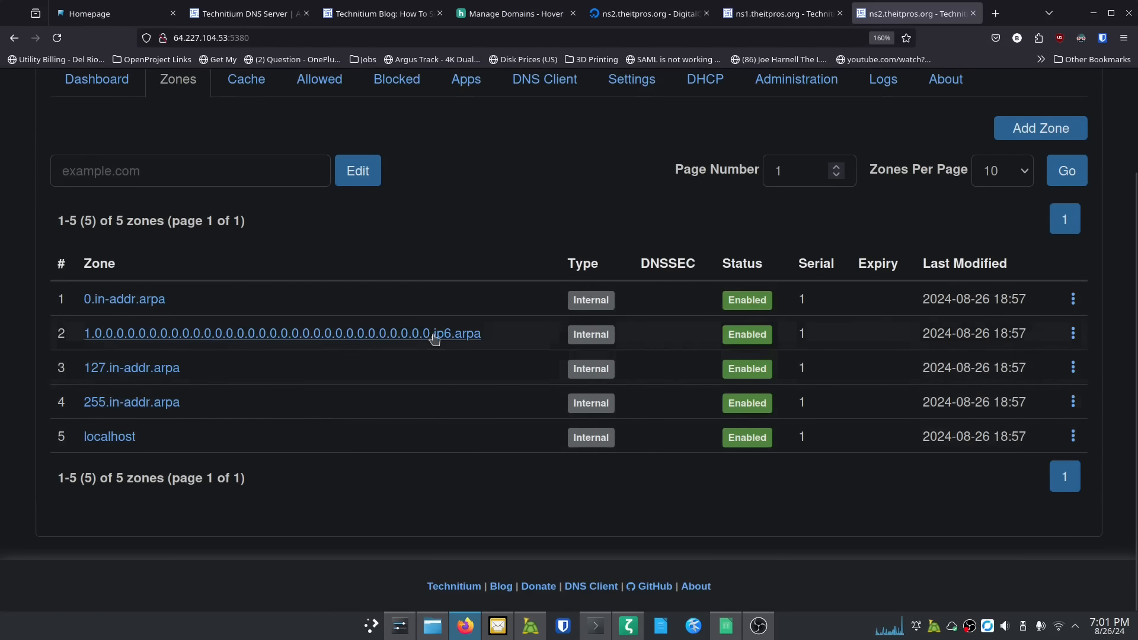
scroll(441, 341, up, 3)
click(1041, 240)
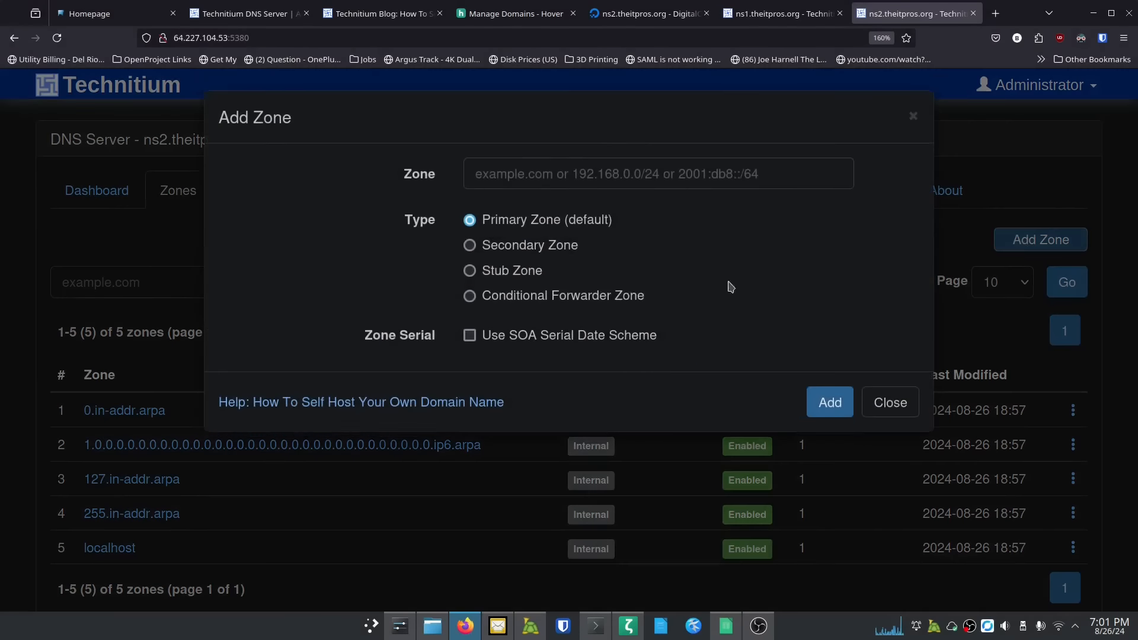
click(566, 187)
text(t)
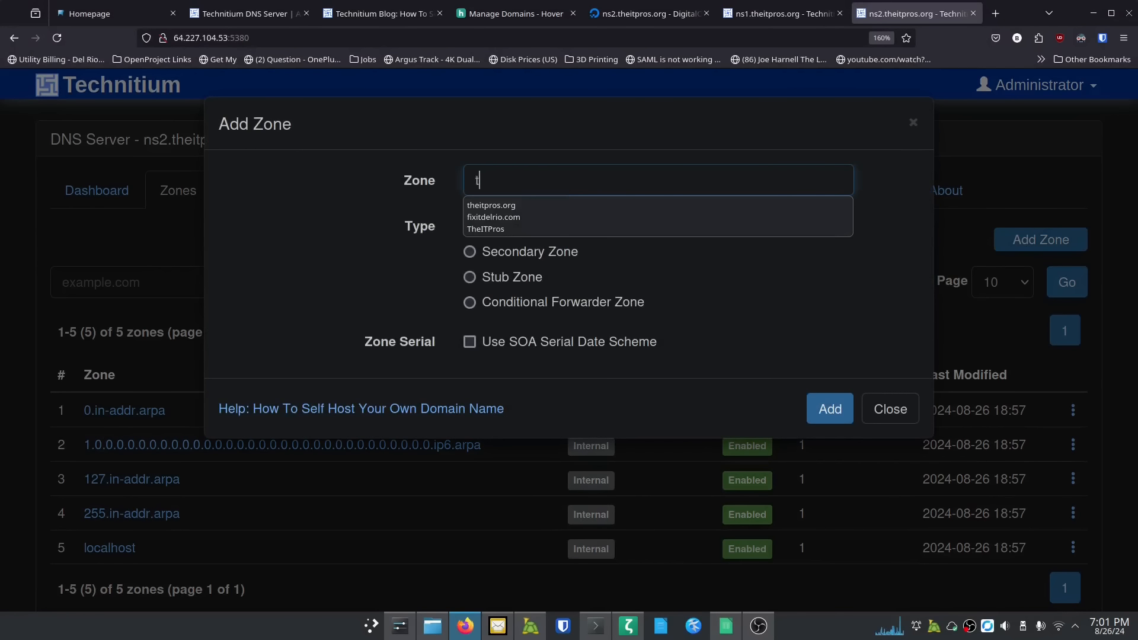
text(heitpros)
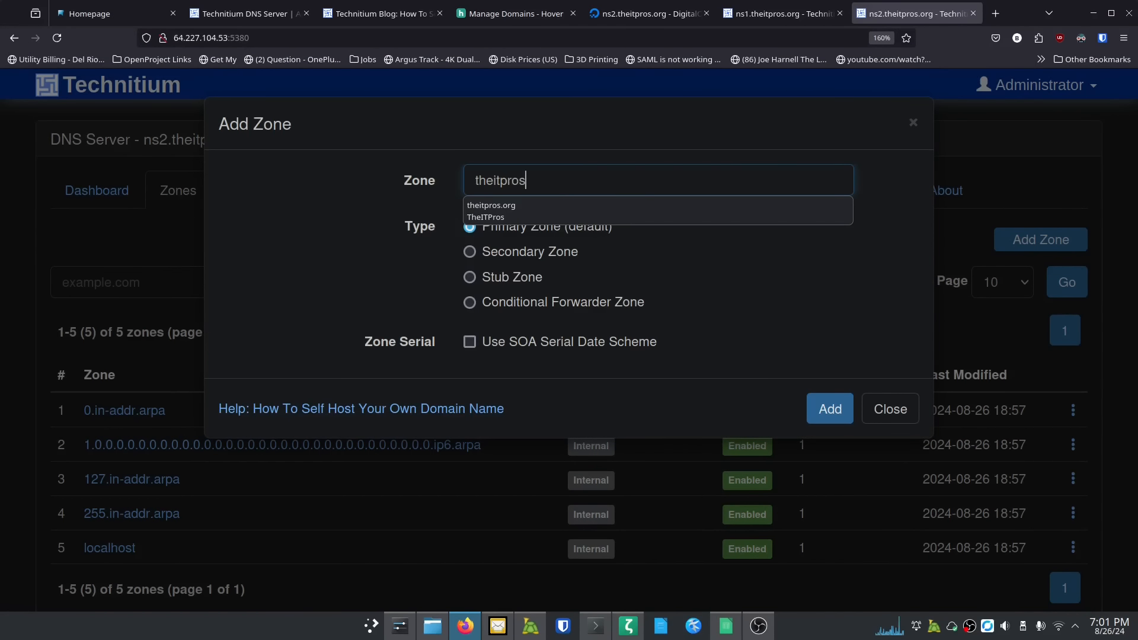
text(.org)
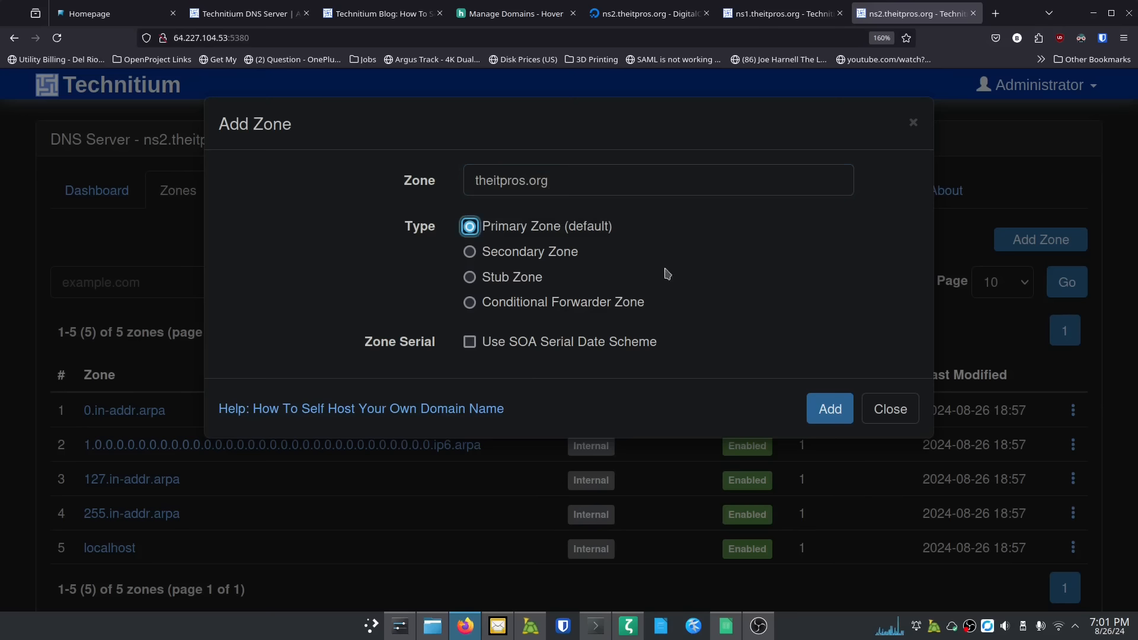
click(477, 256)
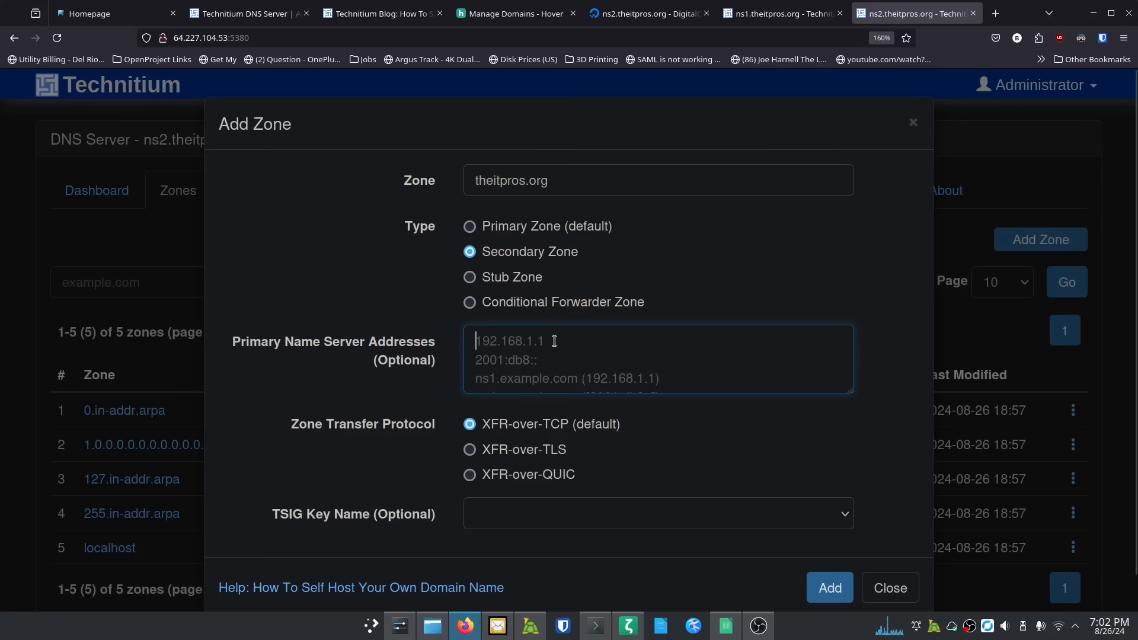
click(668, 18)
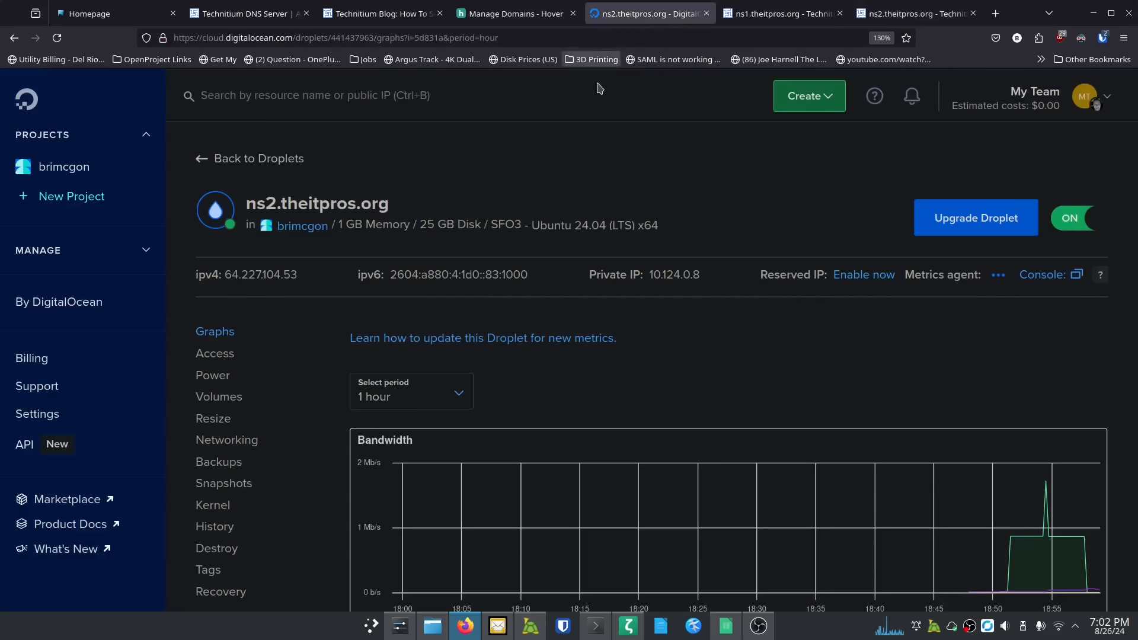
click(288, 157)
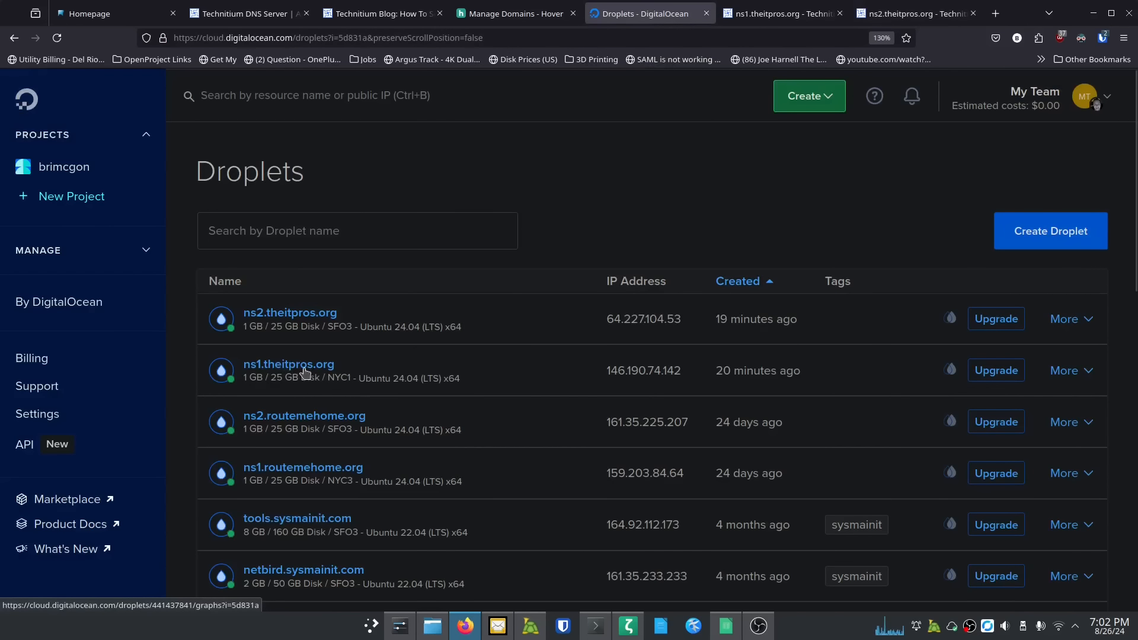
click(305, 370)
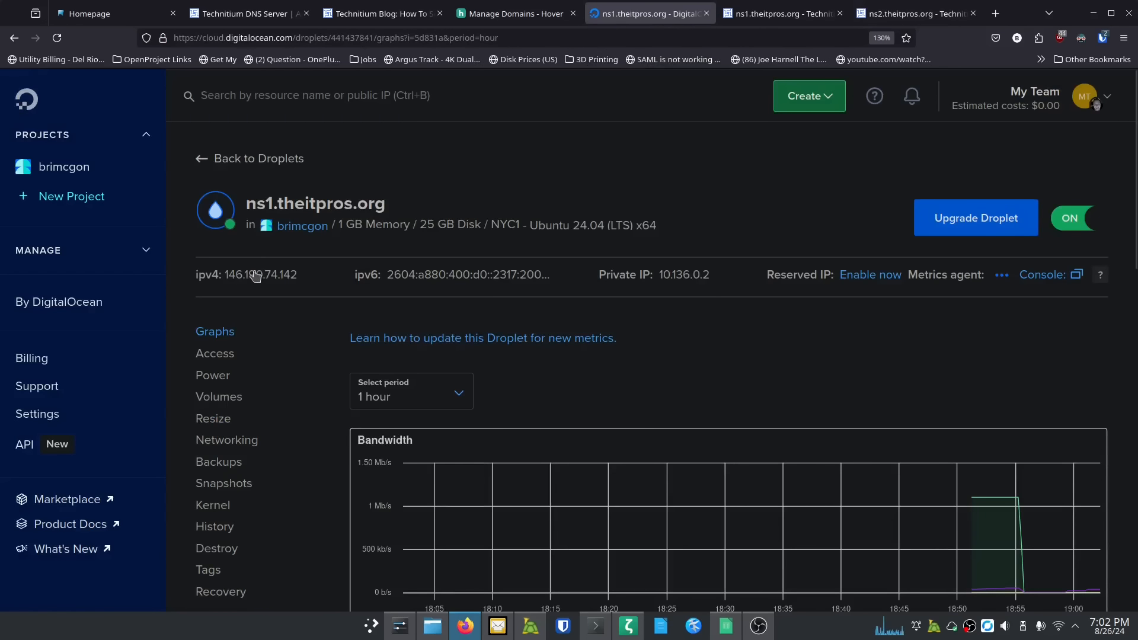
click(758, 14)
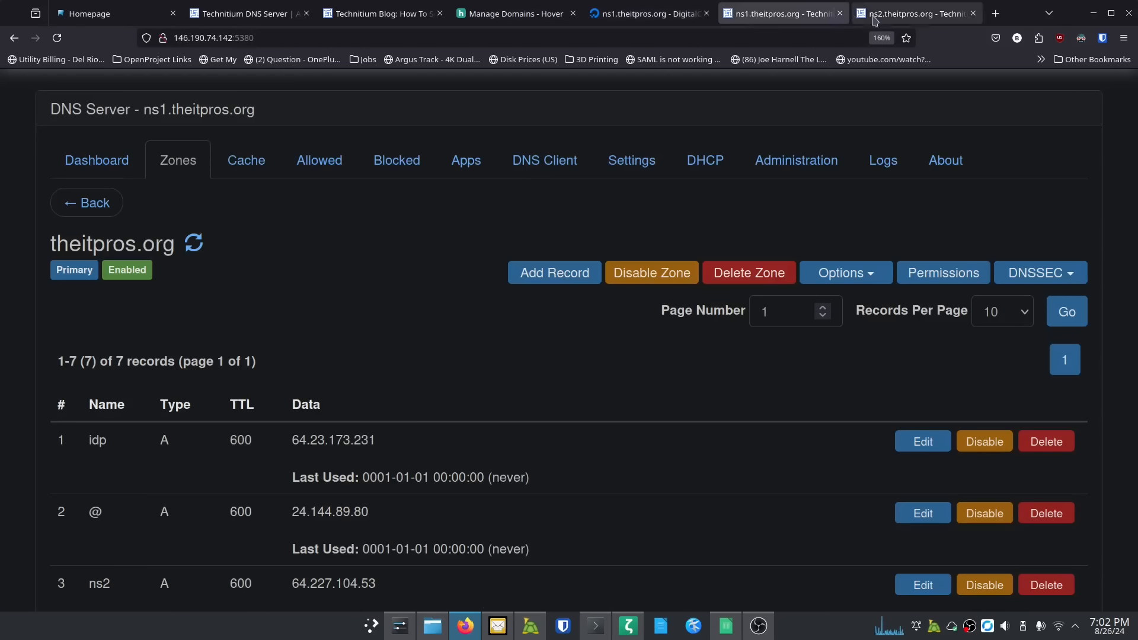
click(913, 14)
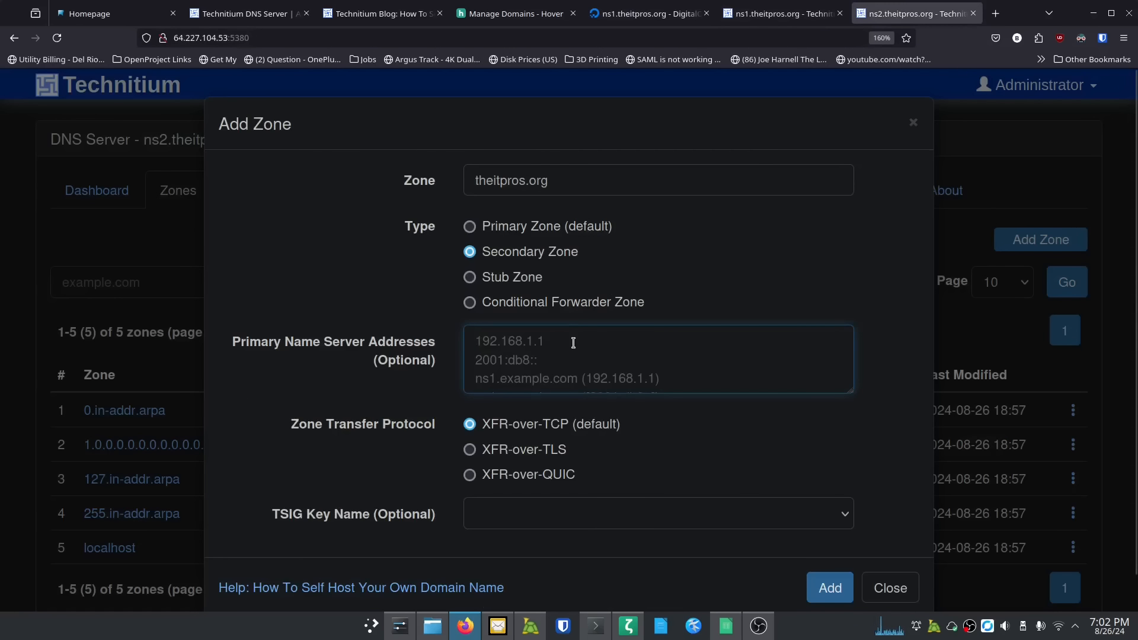
Step: List ns1.theitpros.org, 146.190.74.142 and 2604:a880:400:d0::2317:2001 as primary servers and add the secondary zone
text(ns1.theitpros.org)
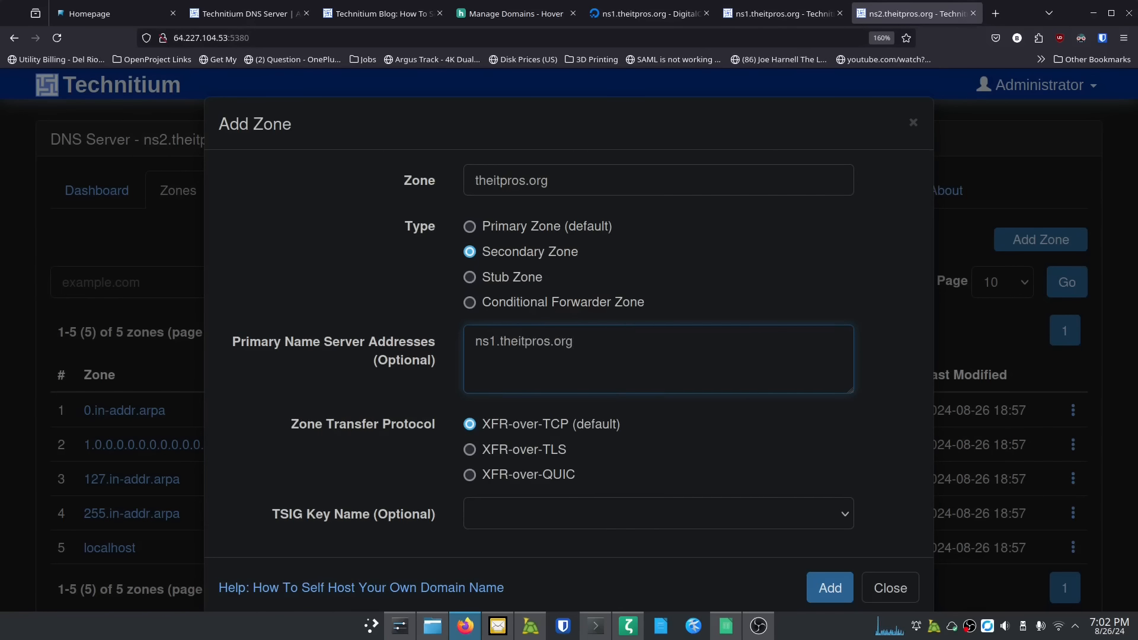
text((146.190.74.142)
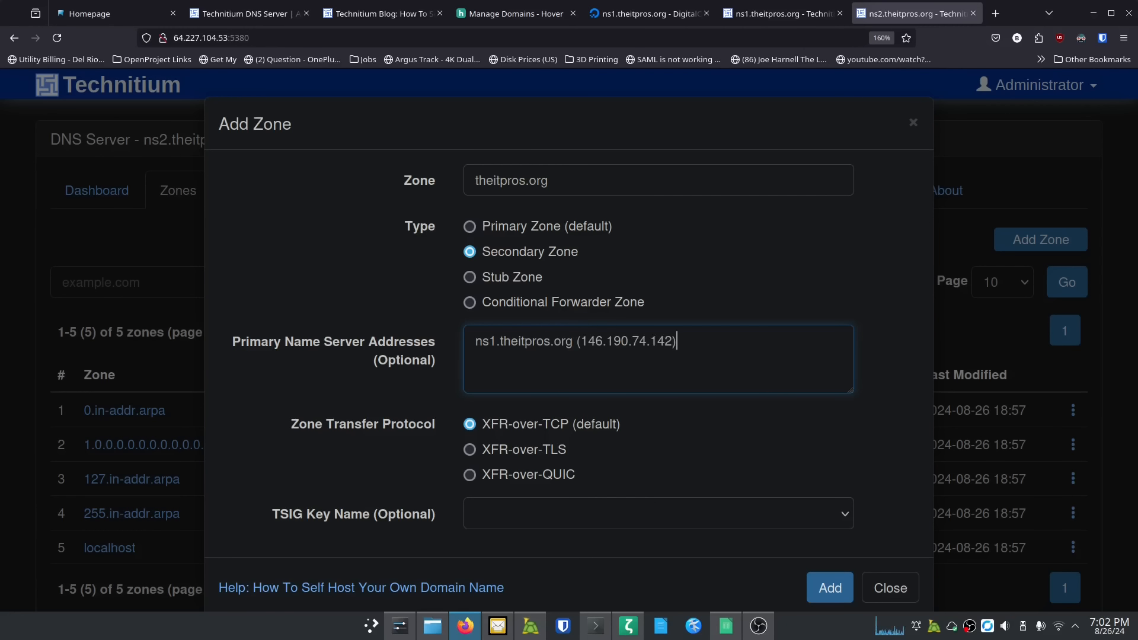
text())
key(Return)
text(146.190.74.142)
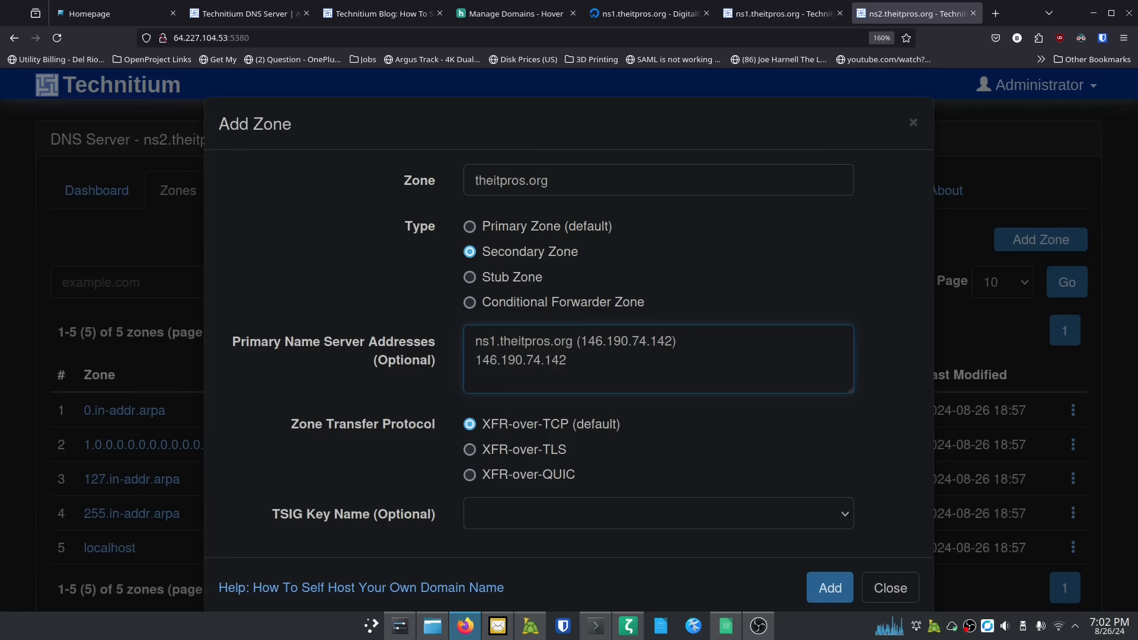
click(649, 13)
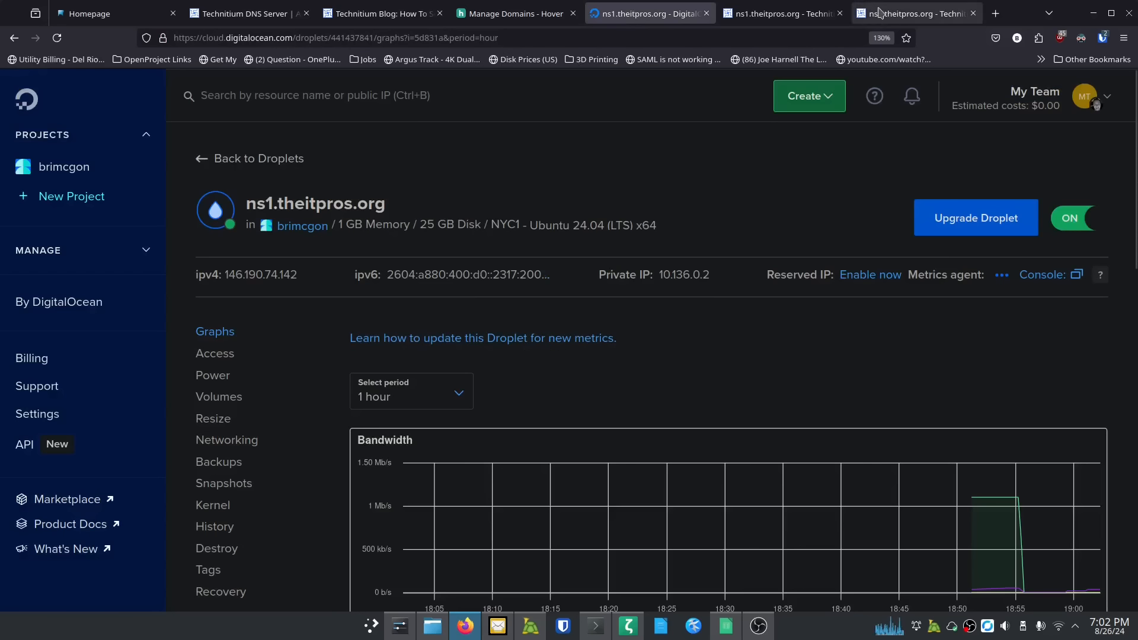
click(915, 13)
text(2604:a880:400:d0::2317:2001)
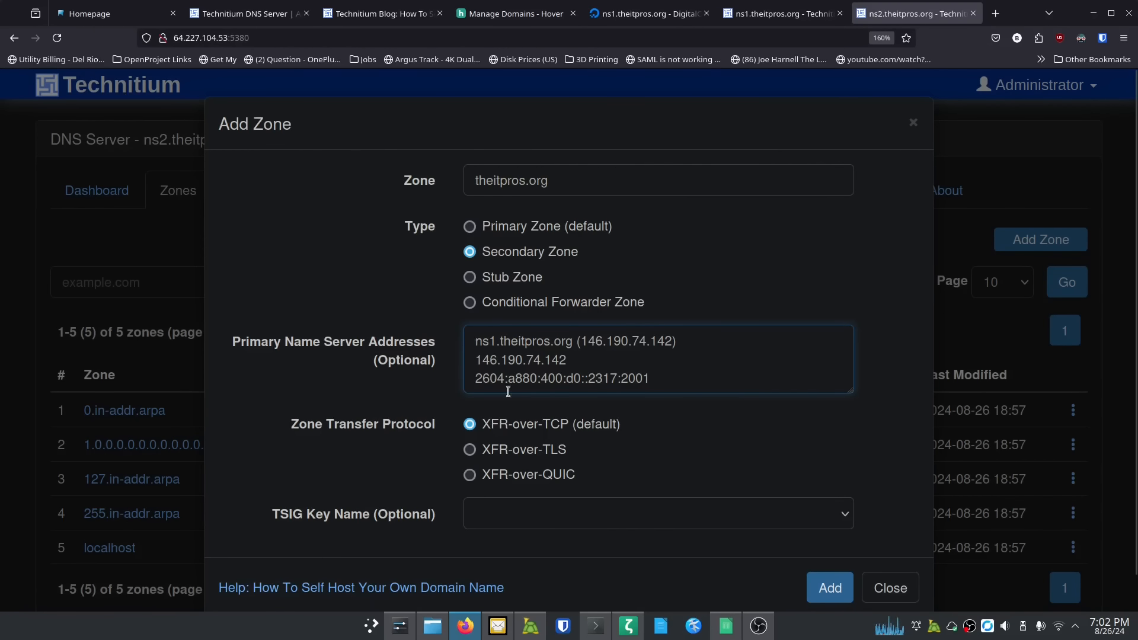
scroll(431, 381, down, 1)
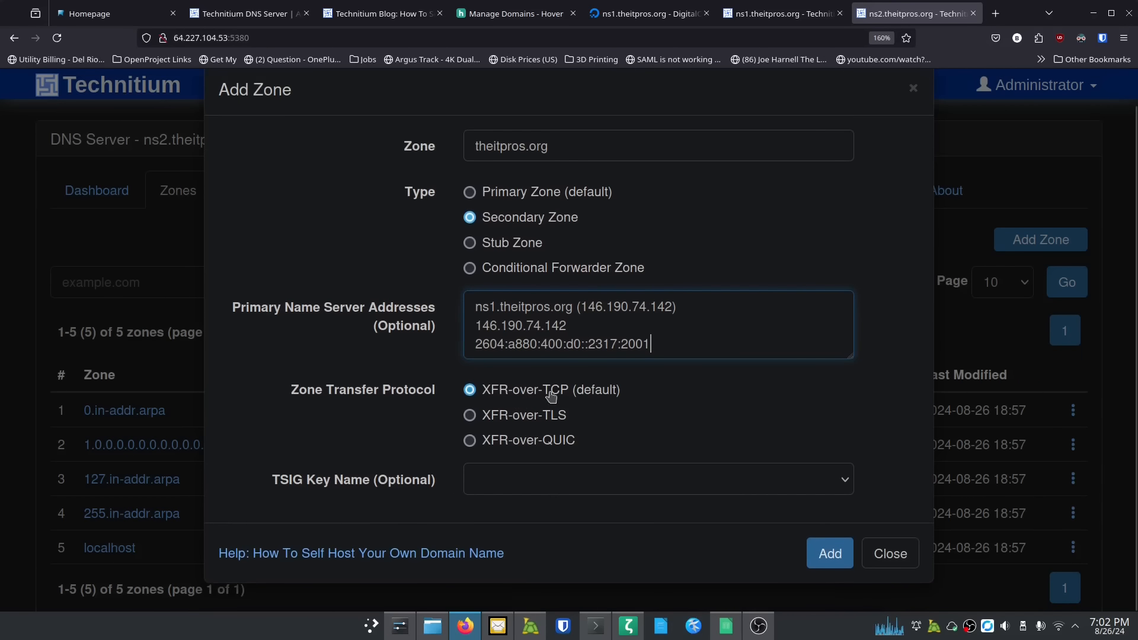
click(823, 554)
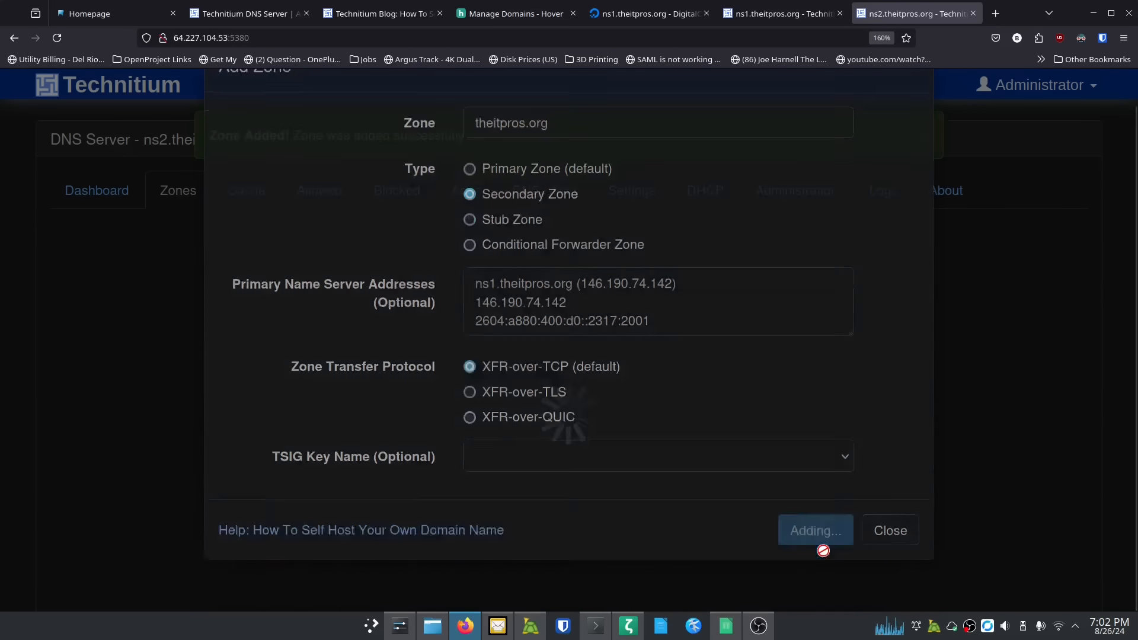
Step: Compare ns1's seven theitpros.org records with ns2's new zone, which shows only an Expired SOA record
scroll(485, 419, down, 3)
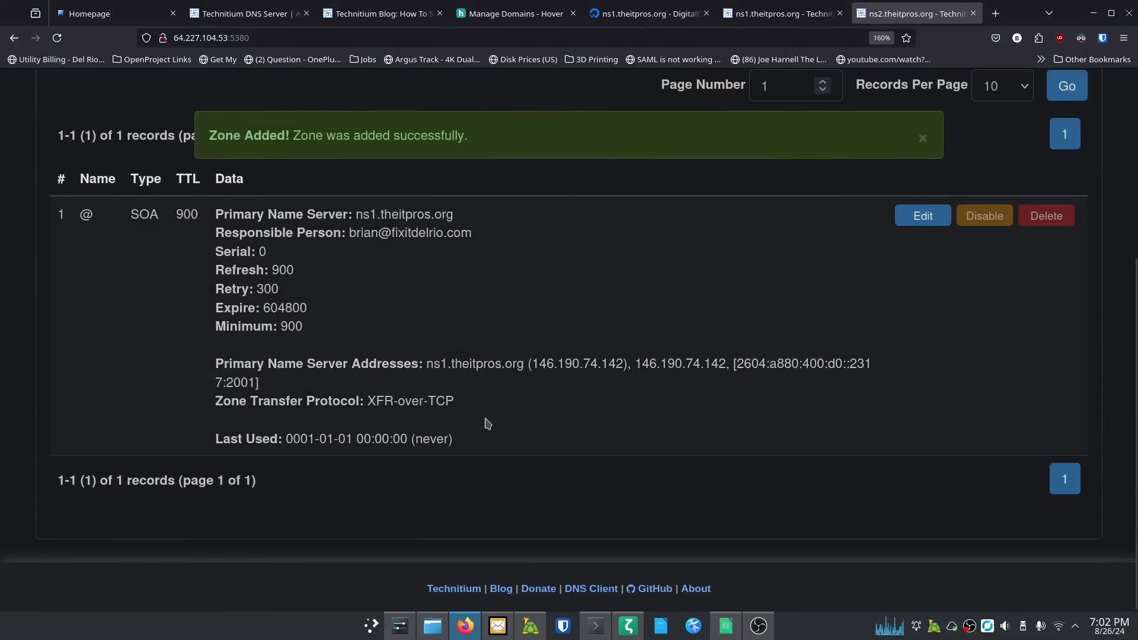
scroll(487, 423, up, 2)
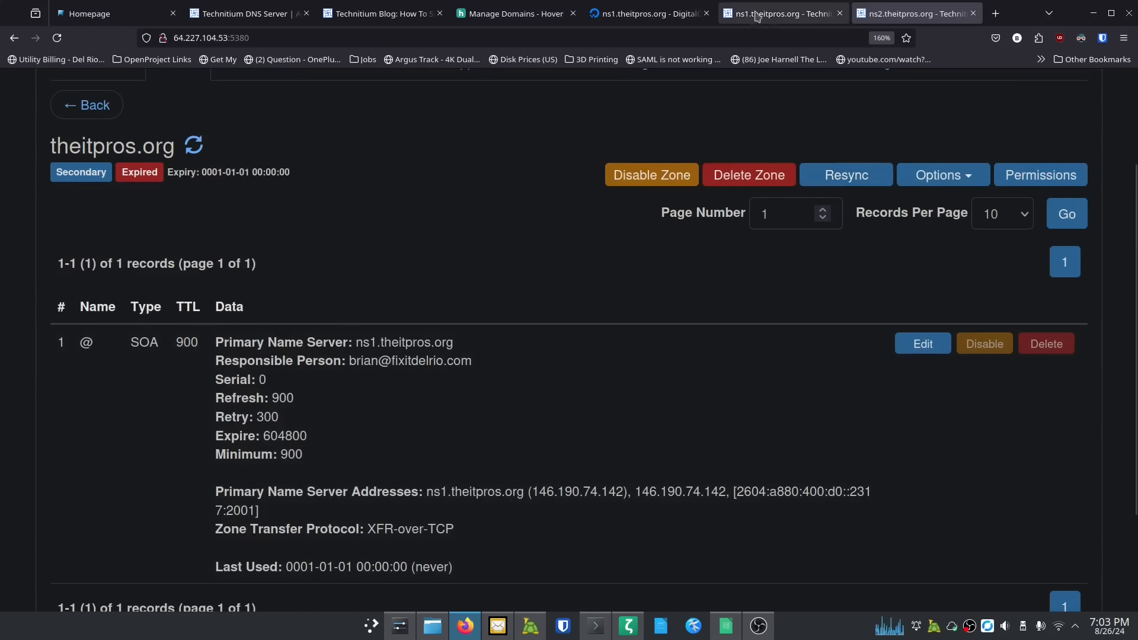
click(779, 13)
scroll(236, 441, down, 5)
scroll(235, 441, down, 5)
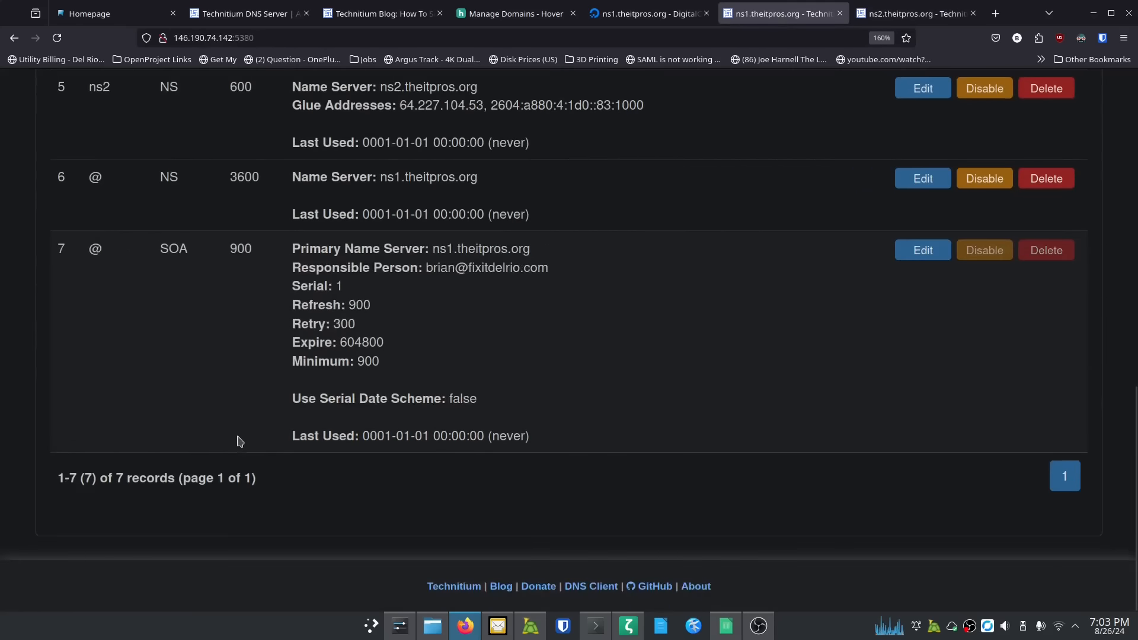
scroll(236, 439, up, 10)
click(889, 14)
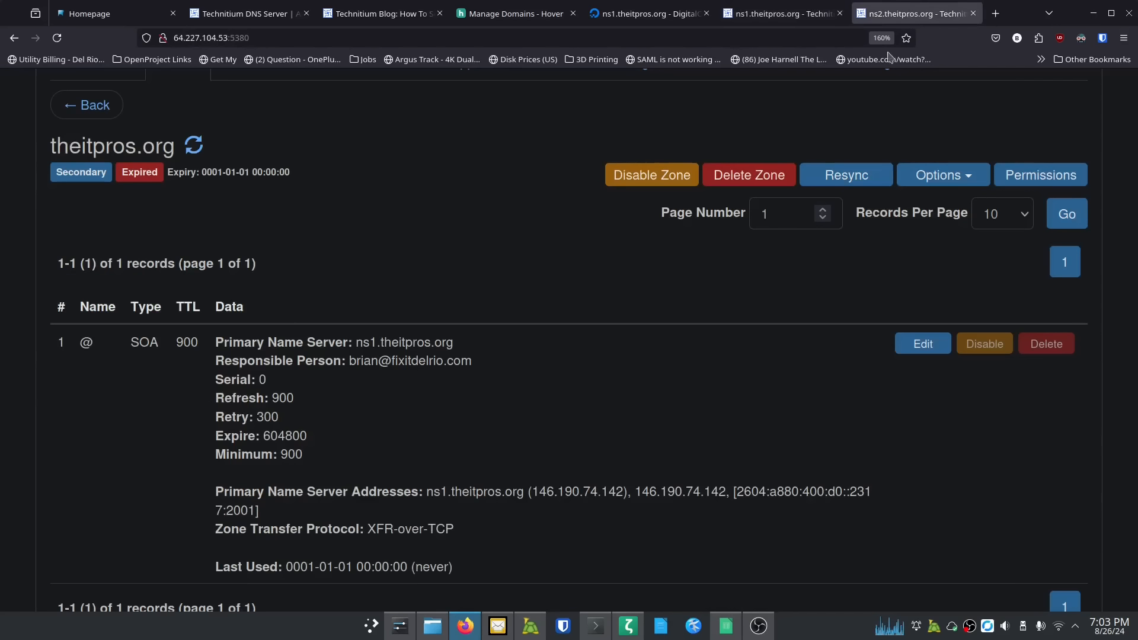
scroll(235, 219, up, 1)
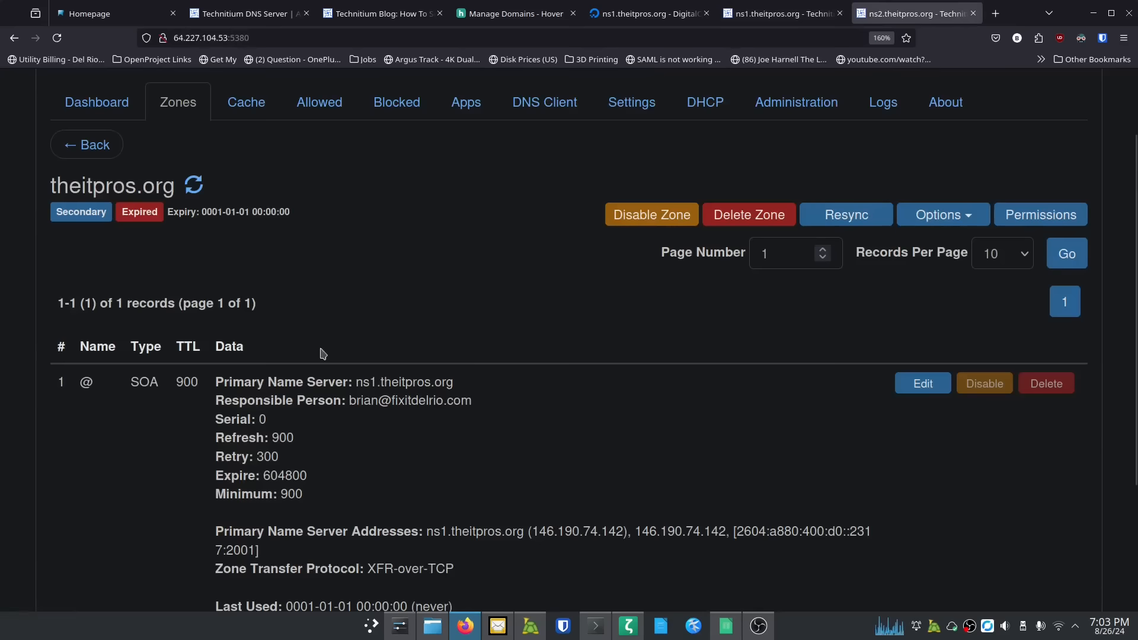
scroll(322, 353, down, 3)
scroll(368, 359, up, 5)
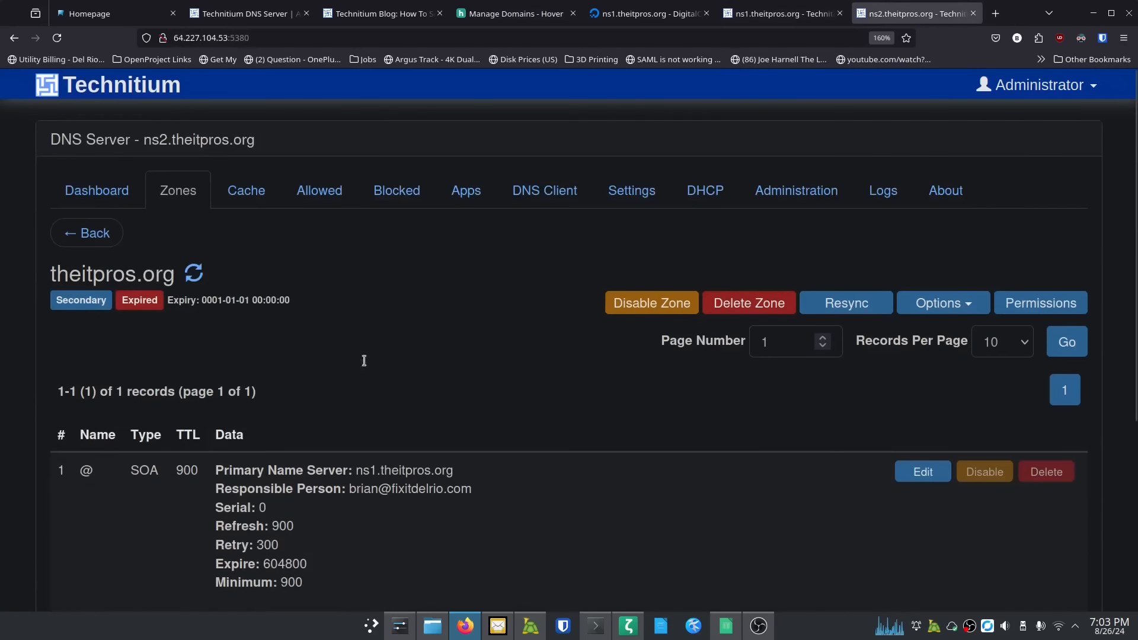
Step: Delete ns2's old 2024-08-26 log file
click(877, 193)
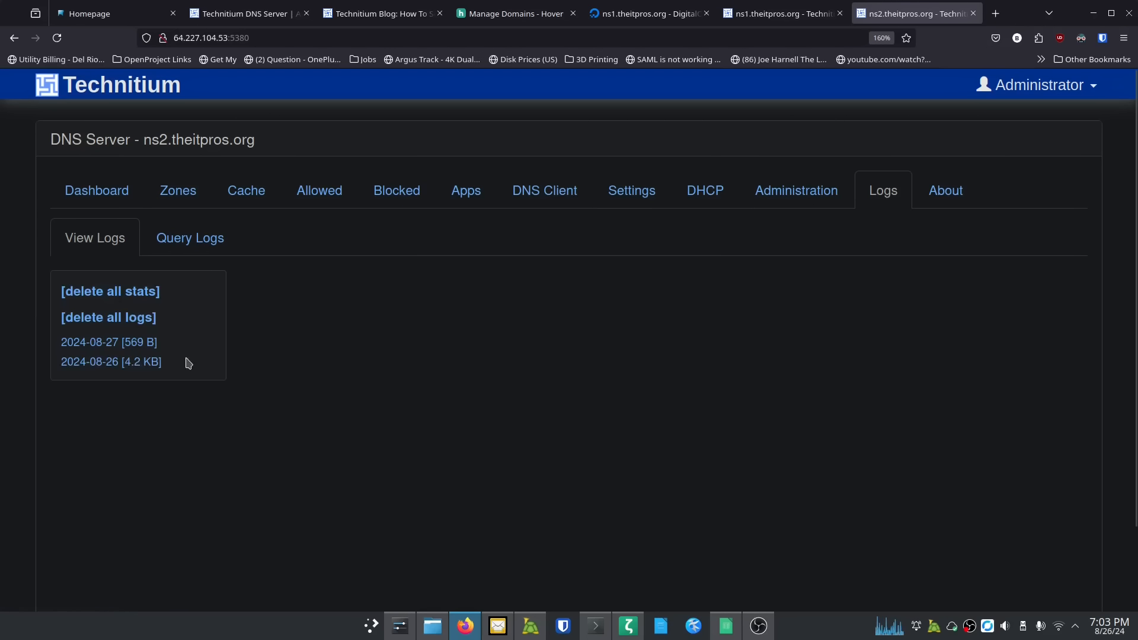
click(133, 361)
scroll(373, 407, down, 10)
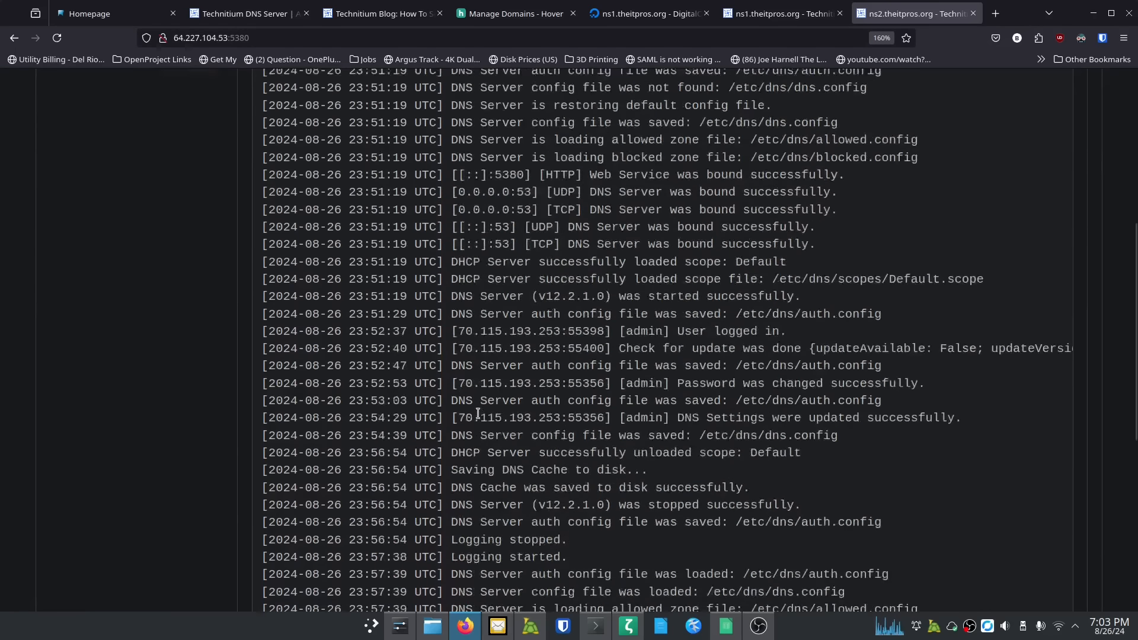
scroll(478, 414, up, 10)
scroll(478, 414, up, 1)
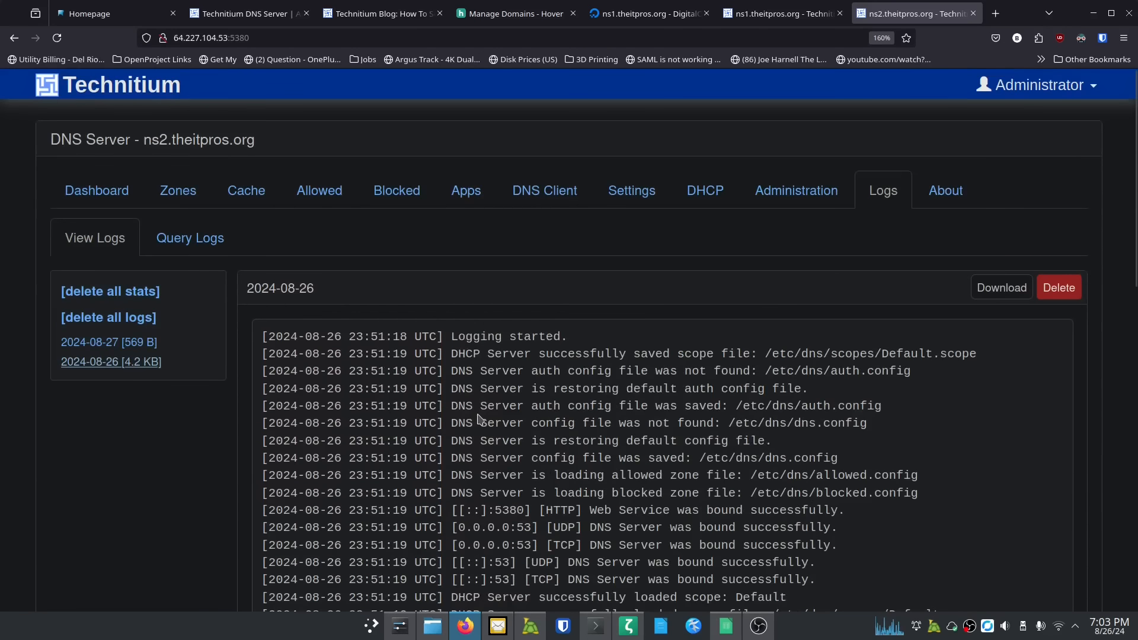
click(1058, 288)
click(679, 374)
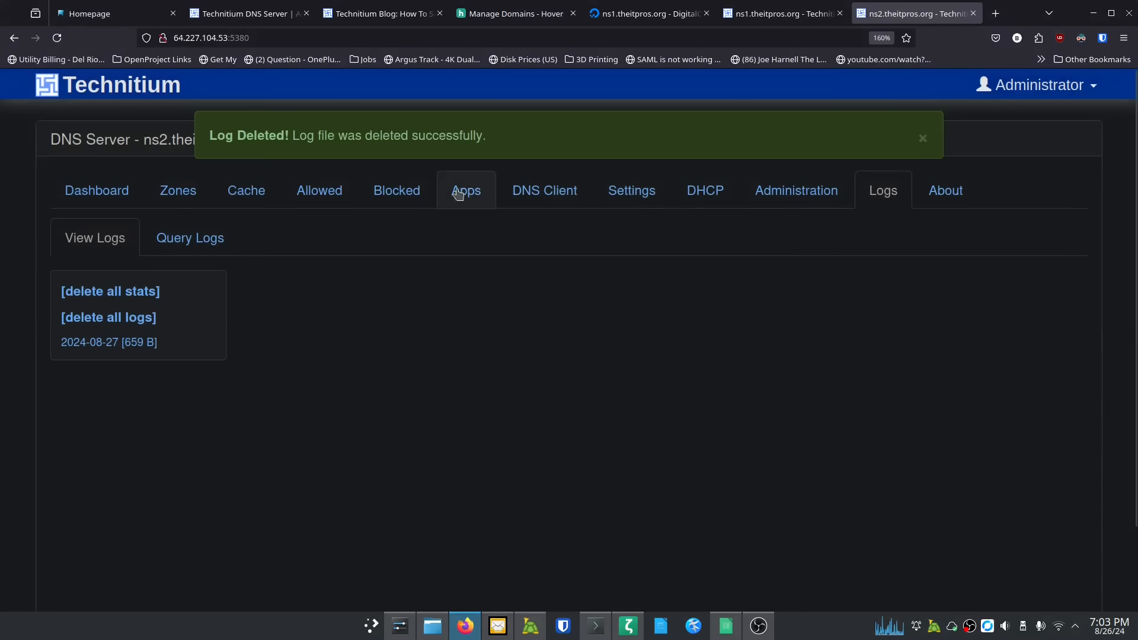
Step: Resync theitpros.org on ns2 and confirm in the 2024-08-27 log that the zone transfer was Refused
click(187, 191)
click(839, 305)
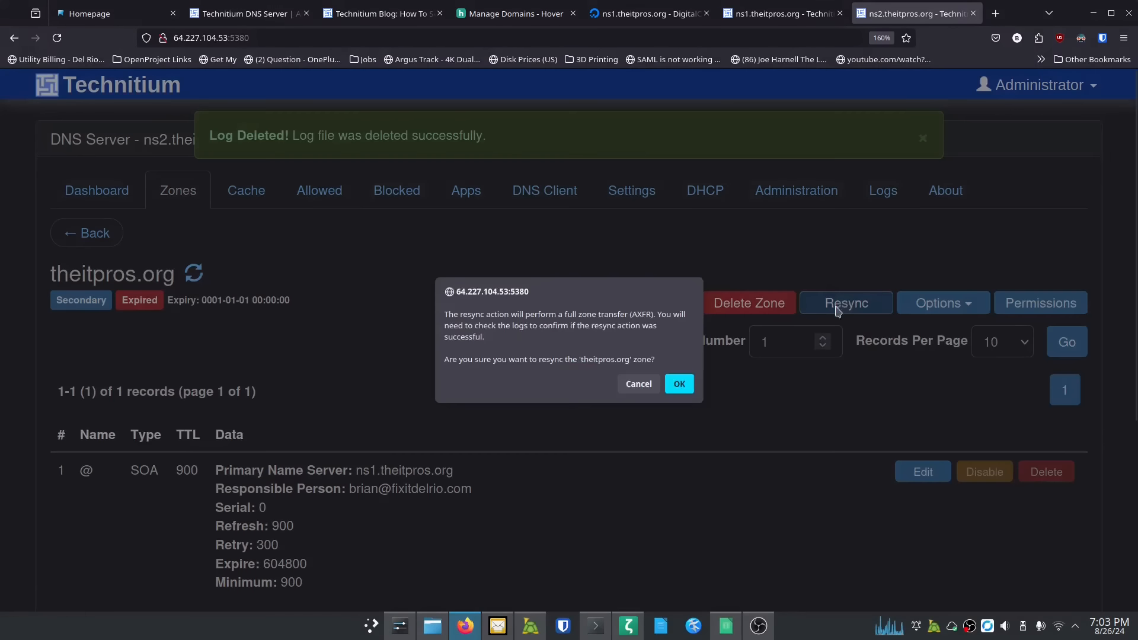
click(678, 383)
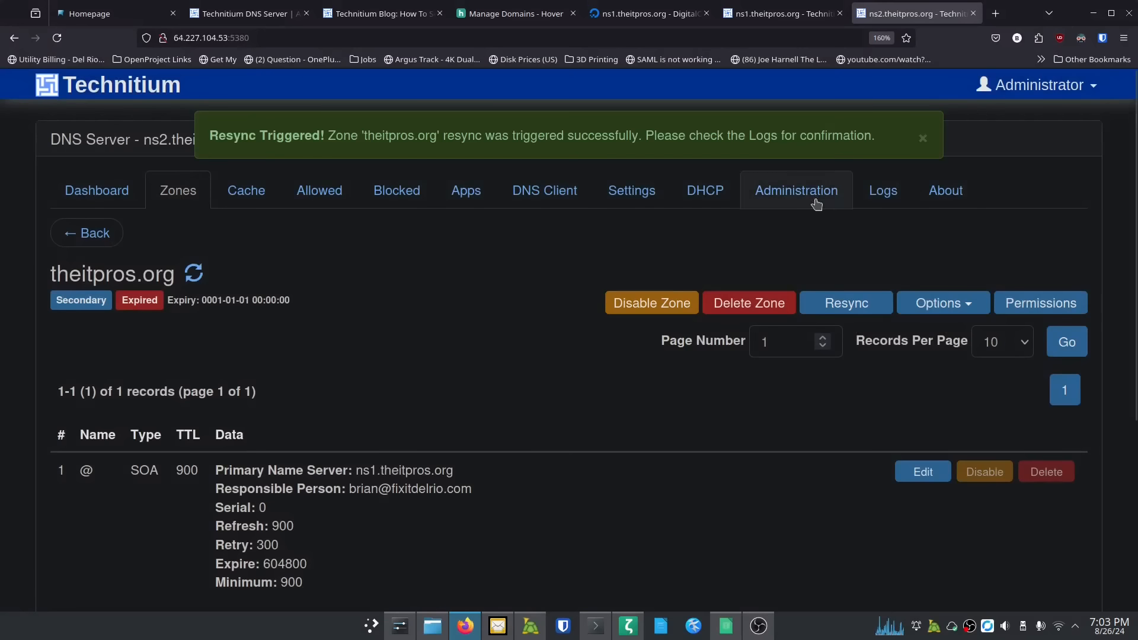
click(889, 193)
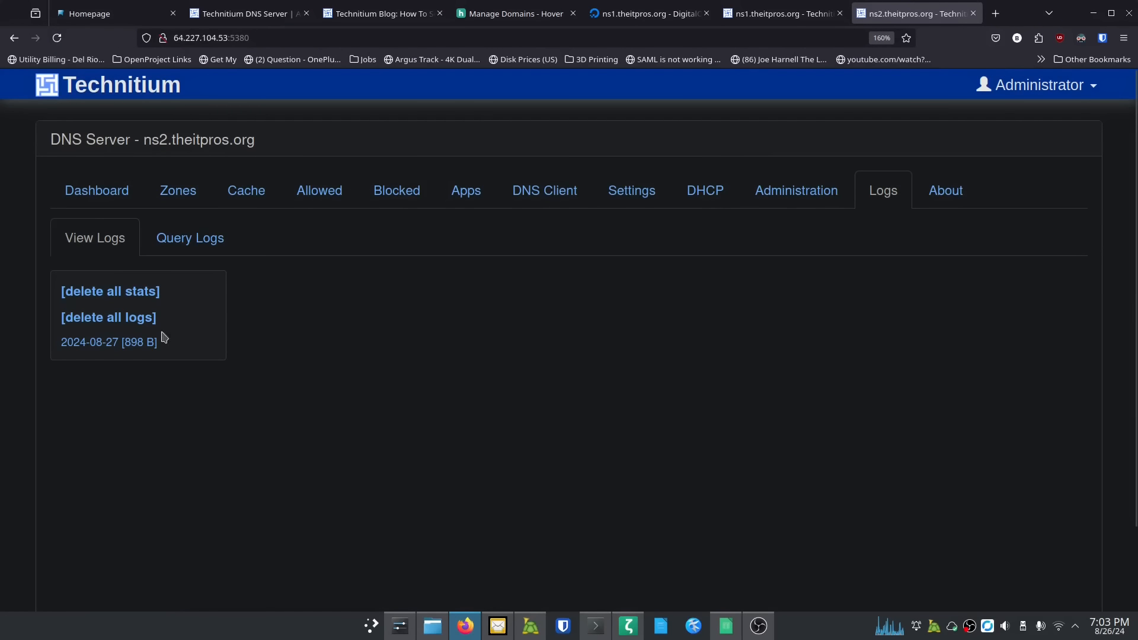
click(125, 342)
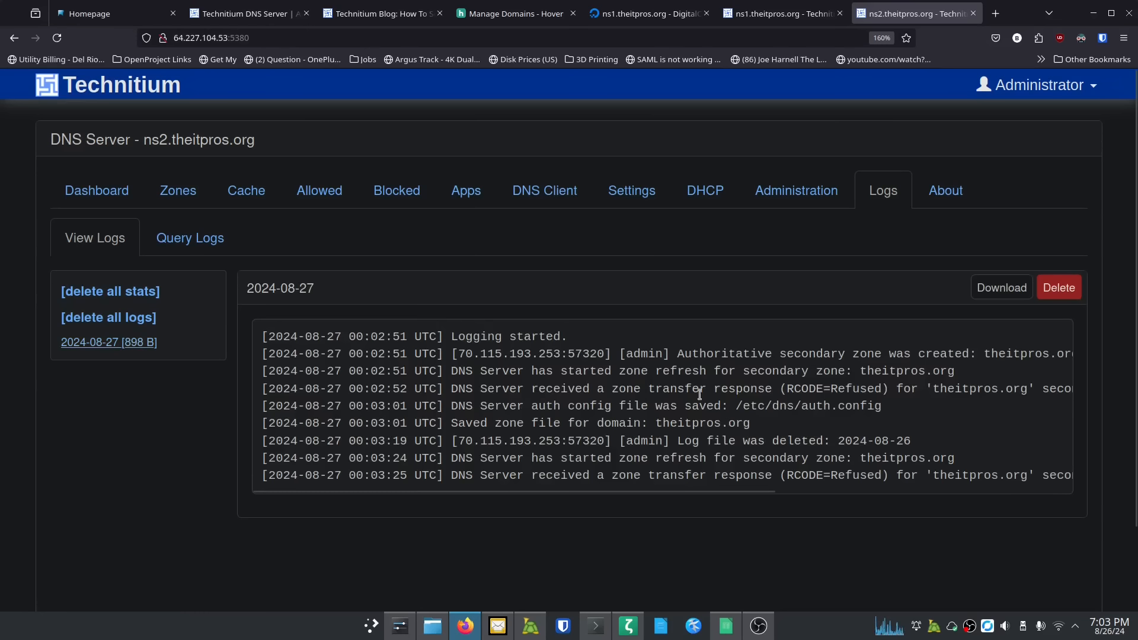
drag(781, 389, 885, 388)
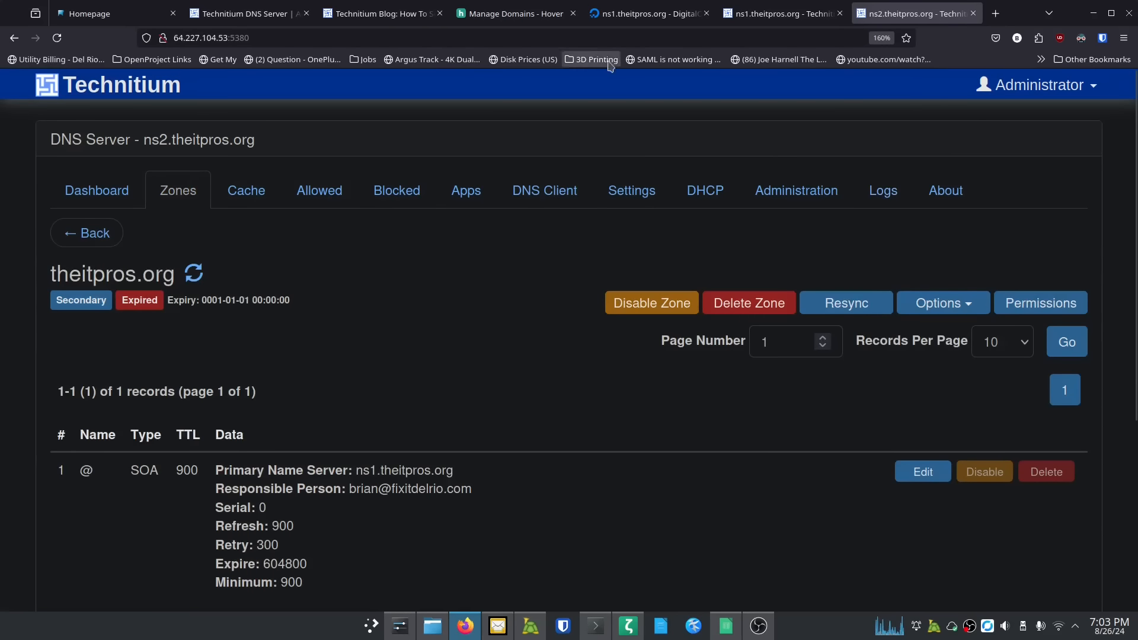
click(767, 16)
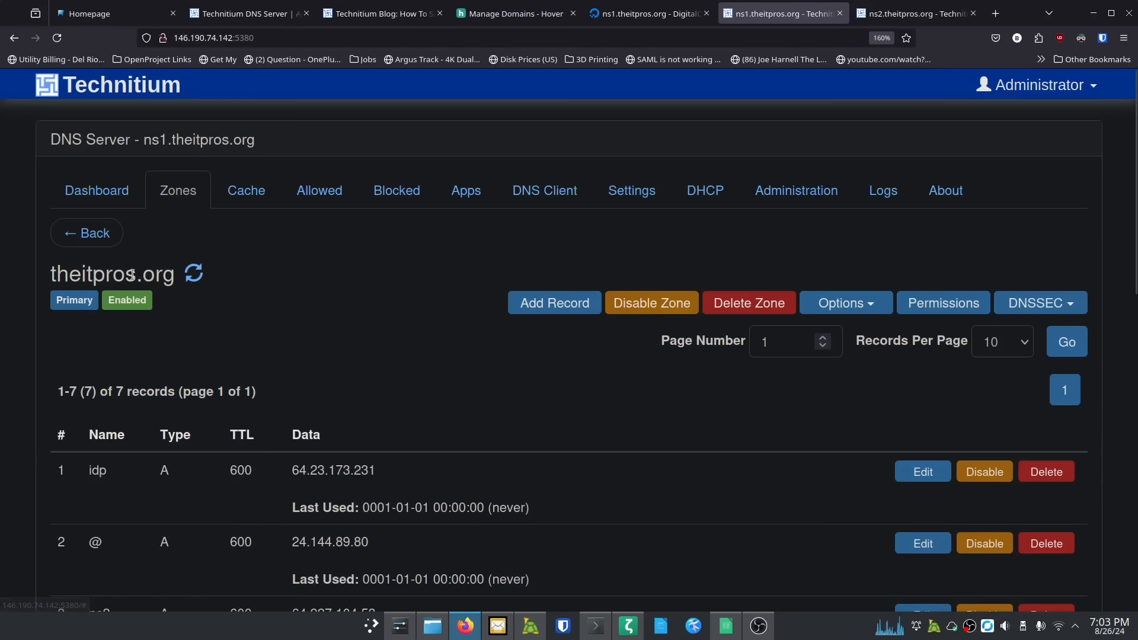
Step: In ns1's theitpros.org zone options, set zone transfers to Allow Only Specified Name Servers
click(869, 312)
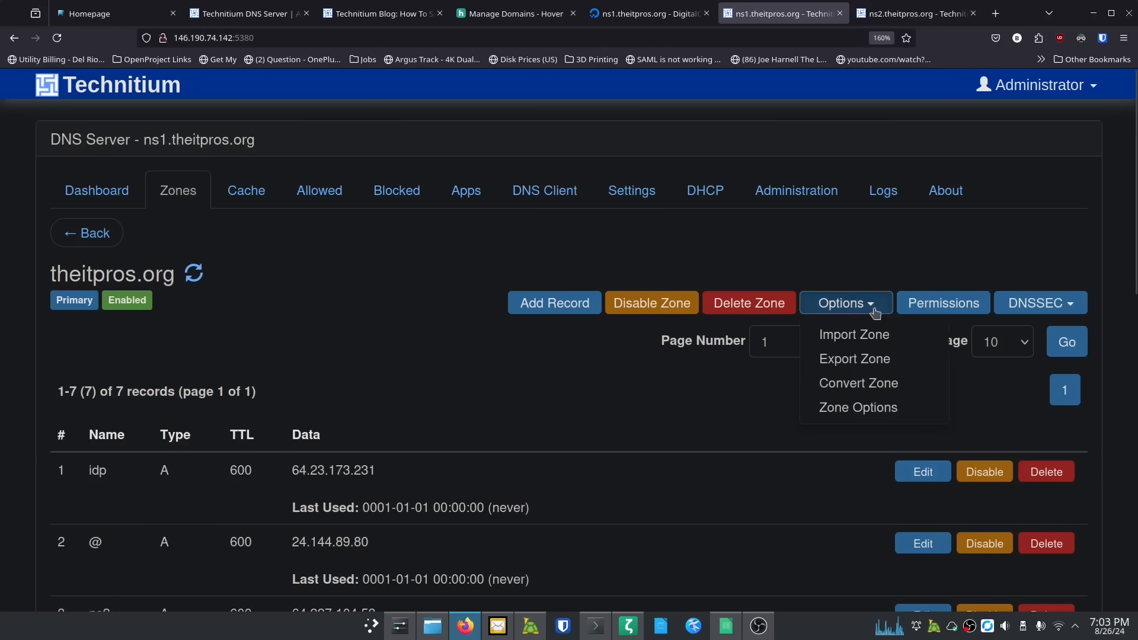
click(851, 409)
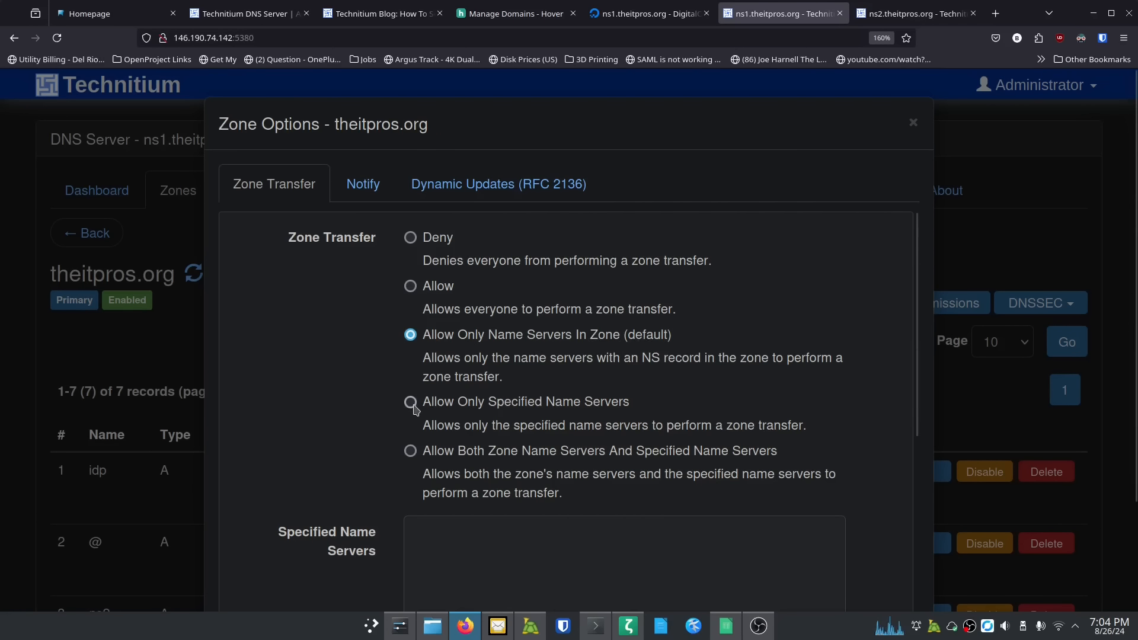
click(411, 404)
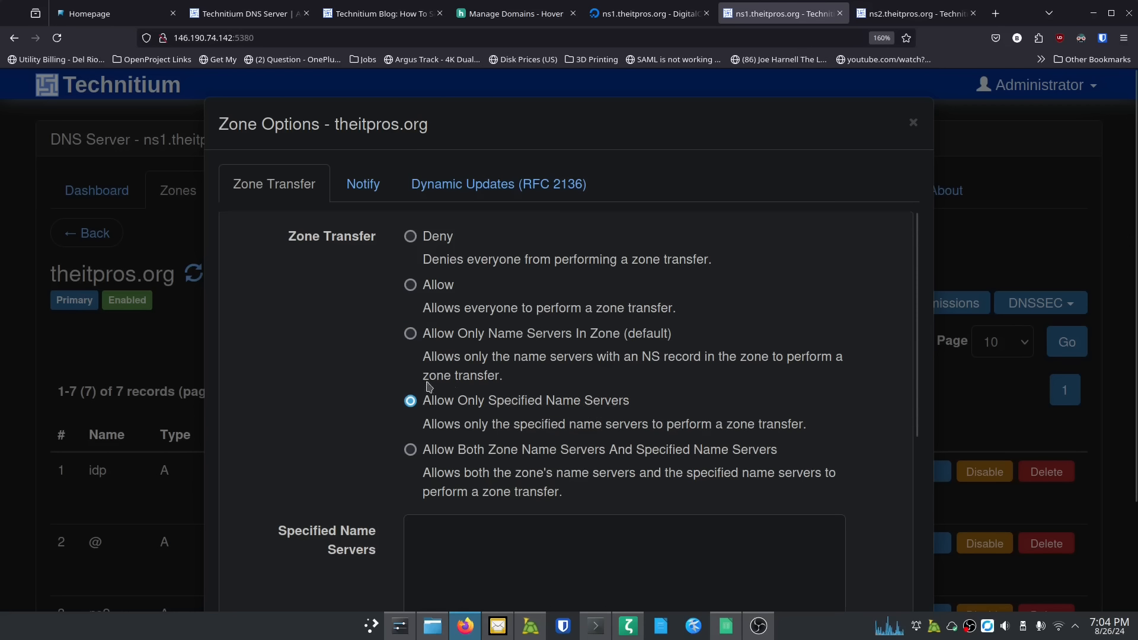
scroll(412, 387, down, 3)
scroll(432, 379, down, 2)
scroll(457, 372, up, 2)
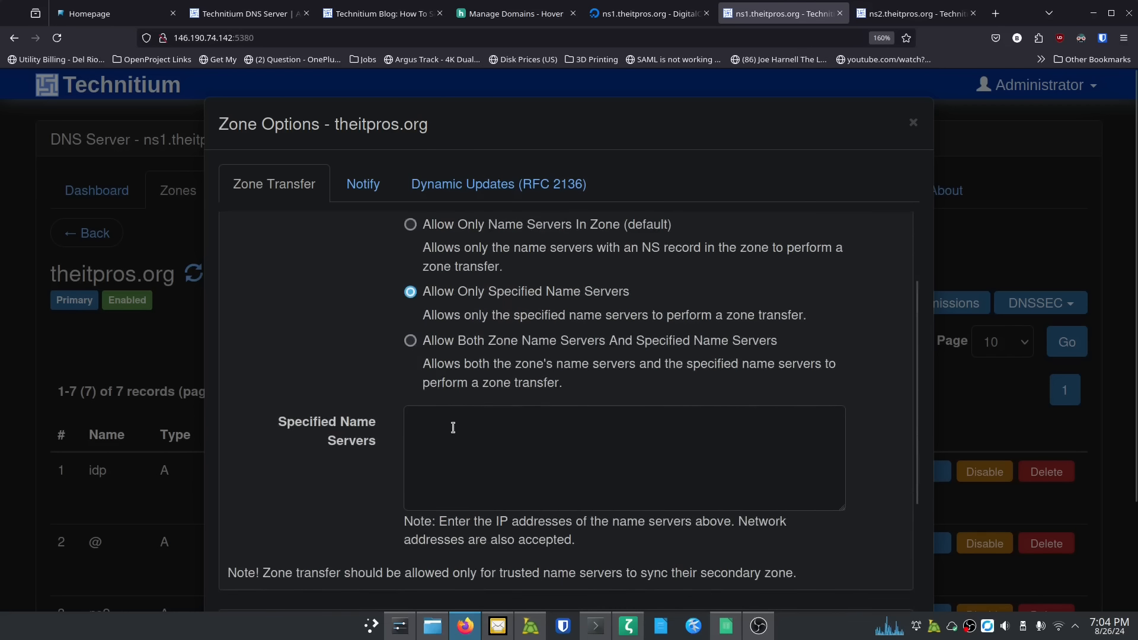
click(455, 426)
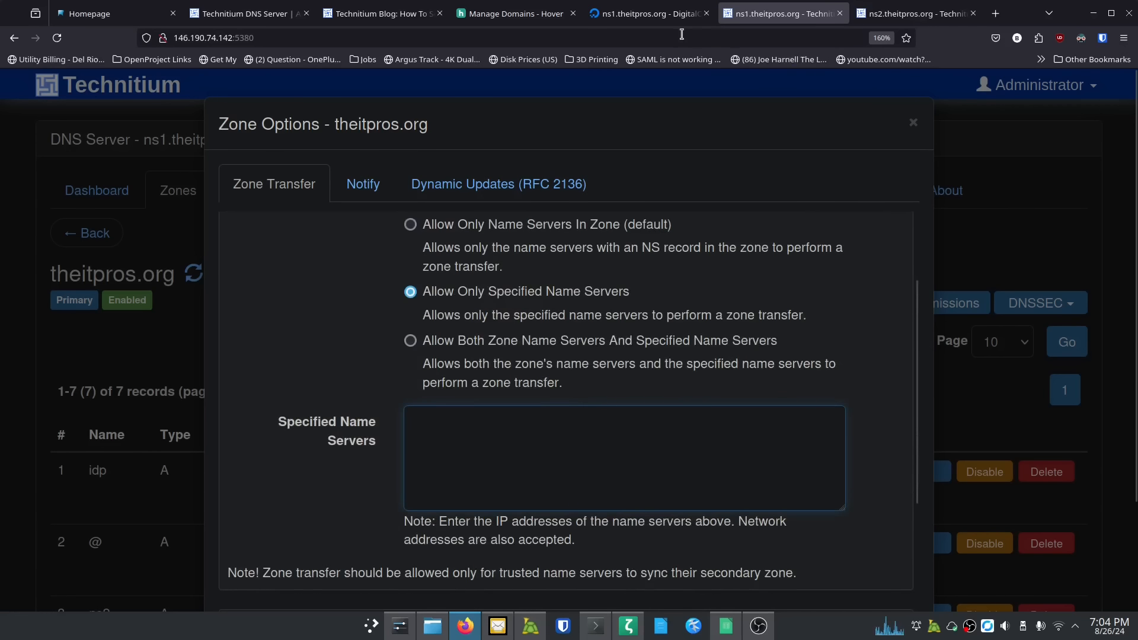
Step: Add ns2's addresses 64.227.104.53 and 2604:a880:4:1d0::83:1000 to the allowed list and save
click(651, 14)
click(300, 158)
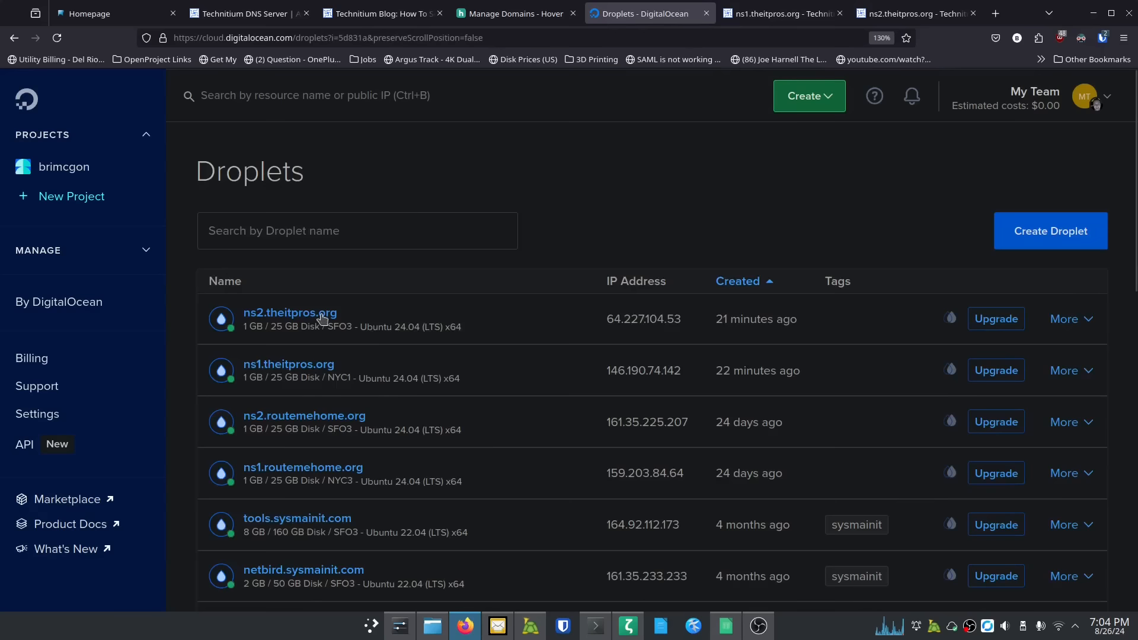
click(321, 316)
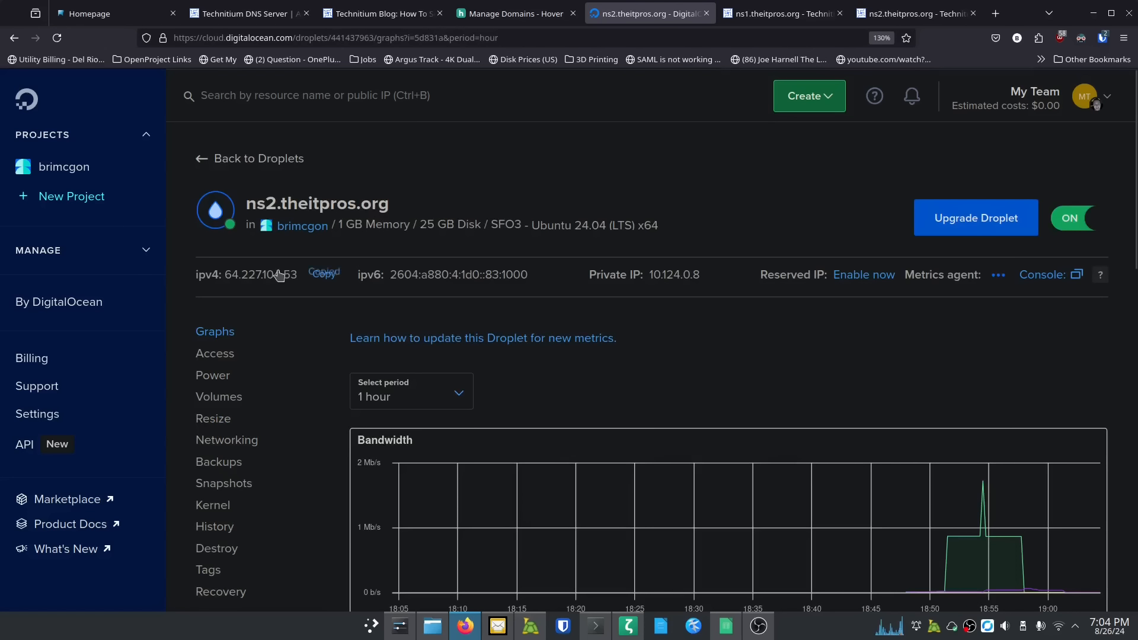
click(782, 13)
text(64.227.104.53)
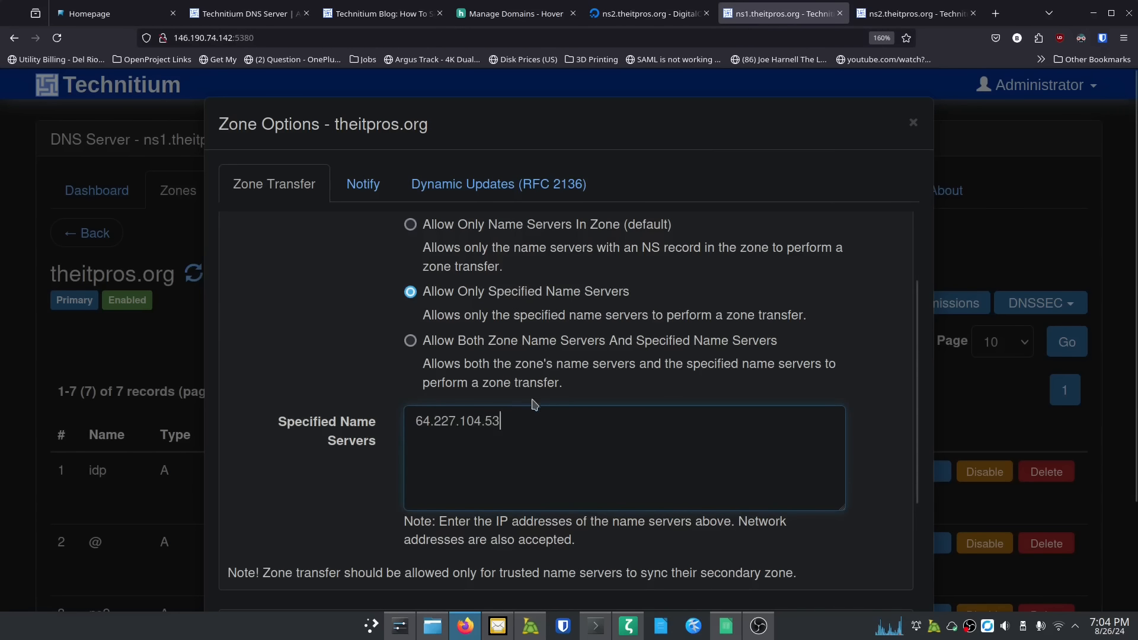
key(Return)
click(655, 17)
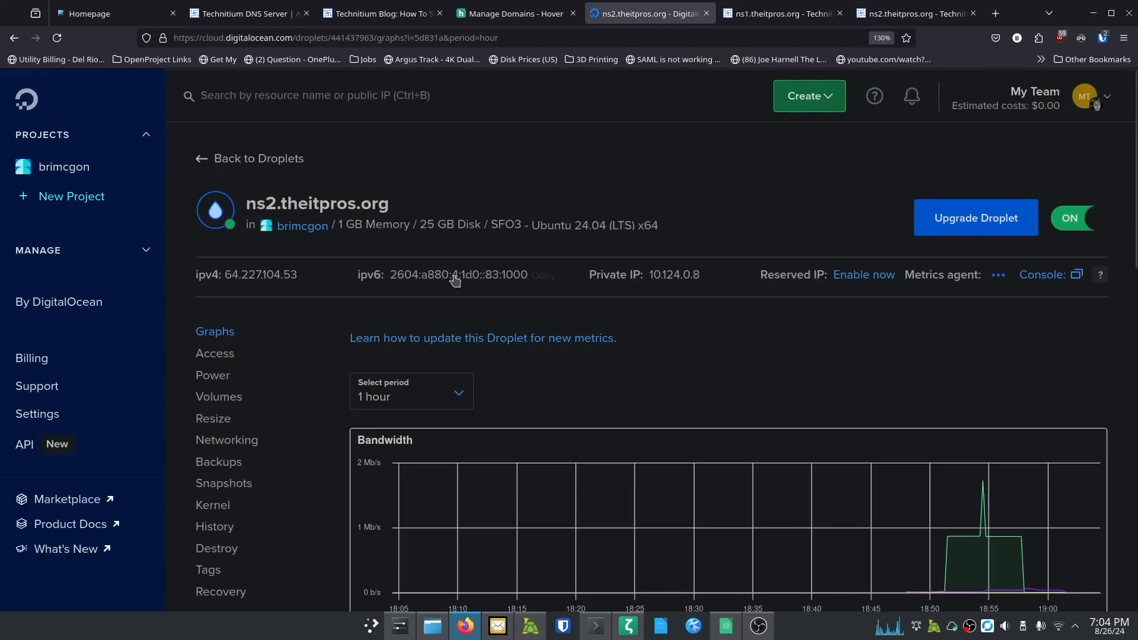
click(759, 18)
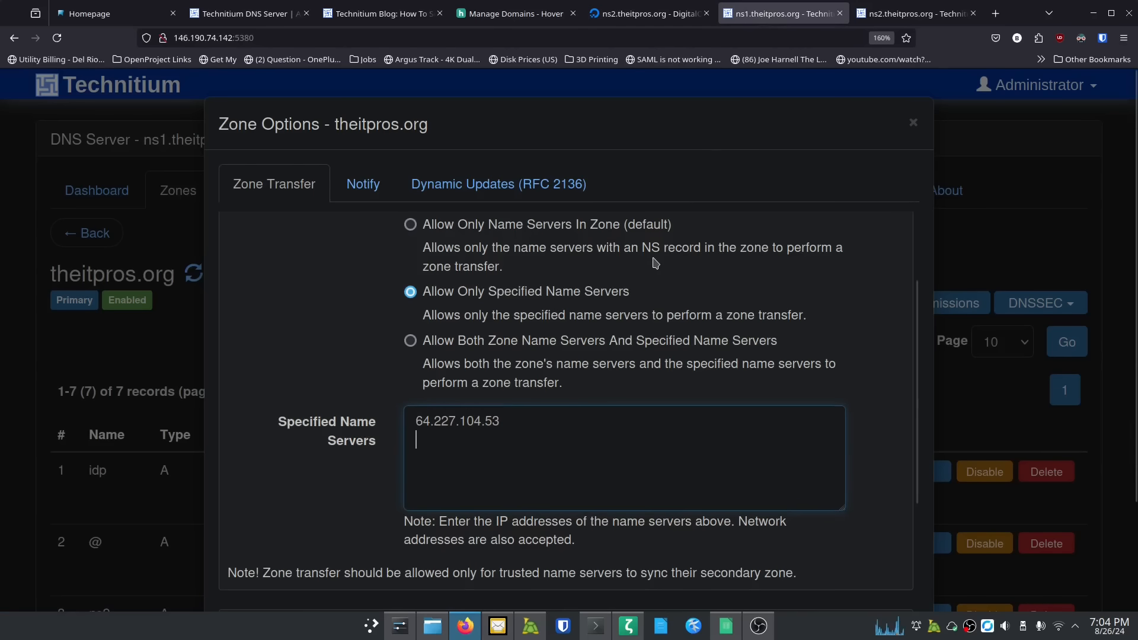
text(2604:a880:4:1d0::83:1000)
scroll(407, 435, down, 3)
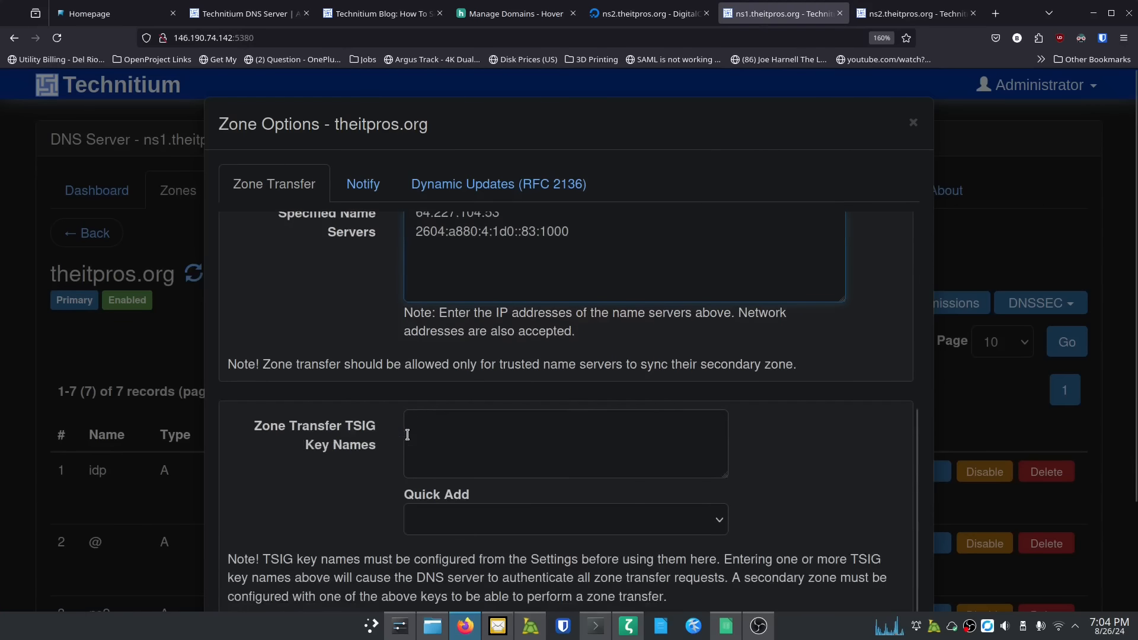
scroll(745, 517, down, 2)
click(820, 553)
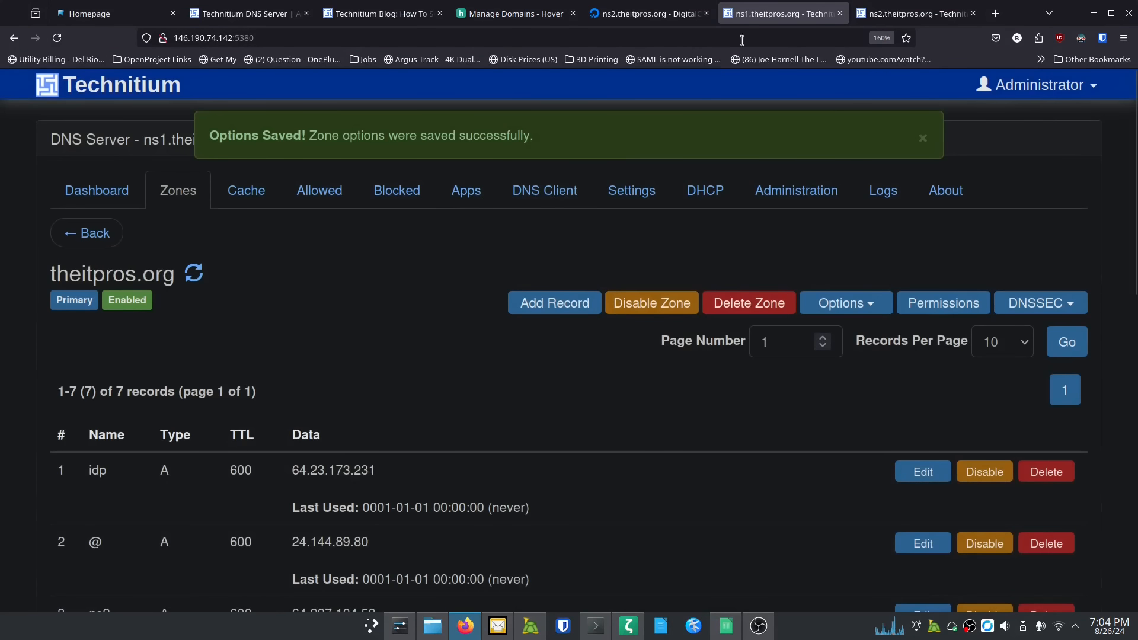
Step: Resync ns2's theitpros.org zone and refresh to confirm it is Enabled with all seven records
click(900, 15)
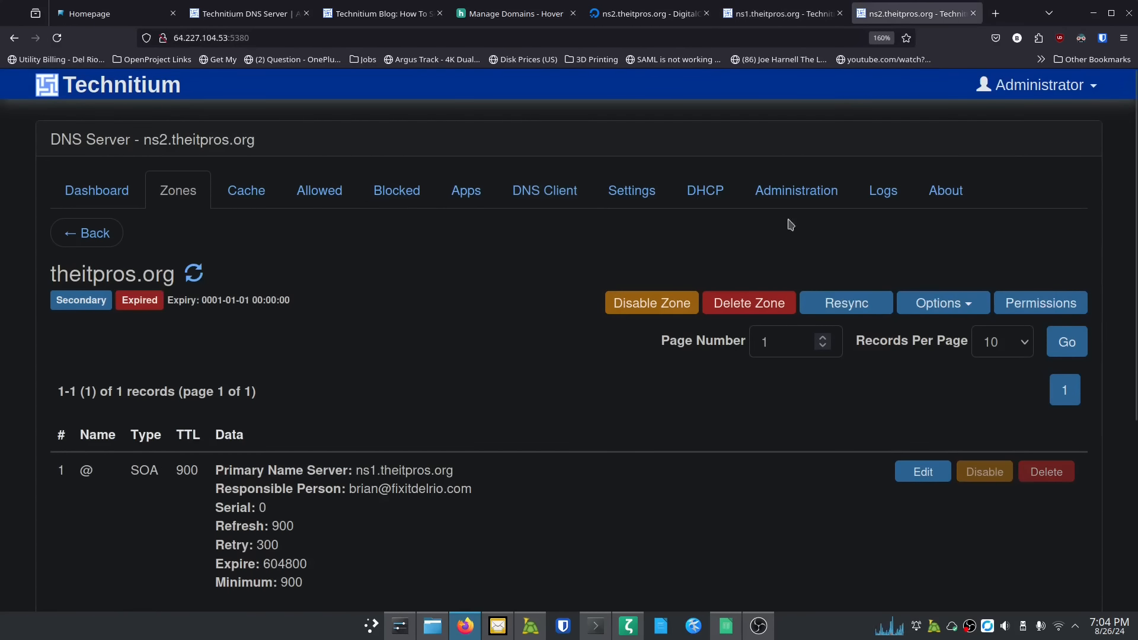
click(836, 304)
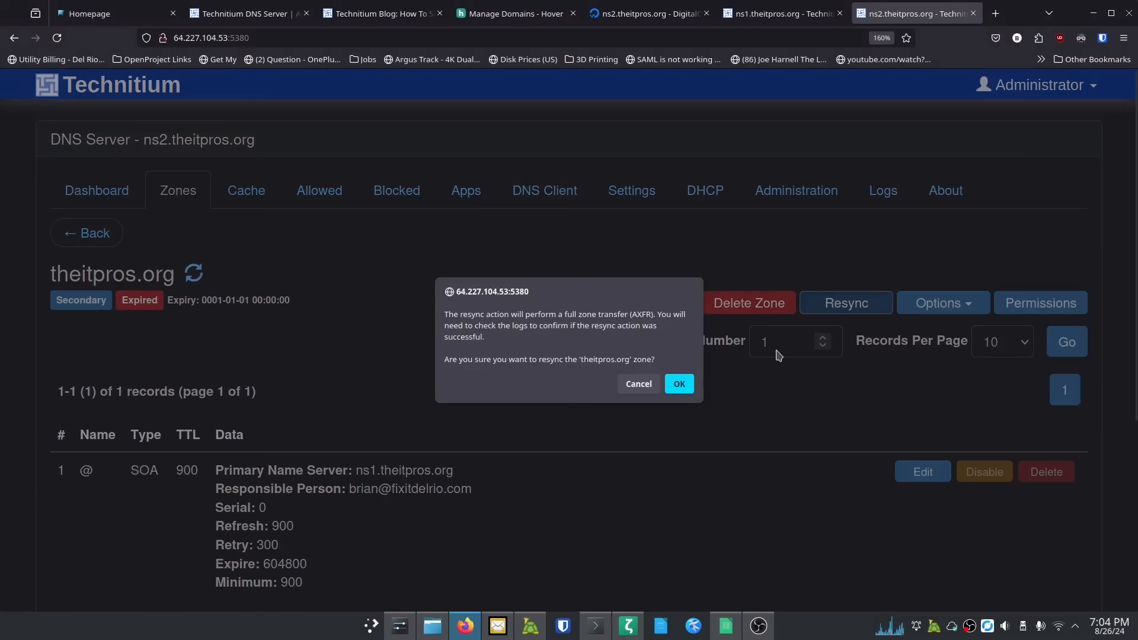
click(678, 385)
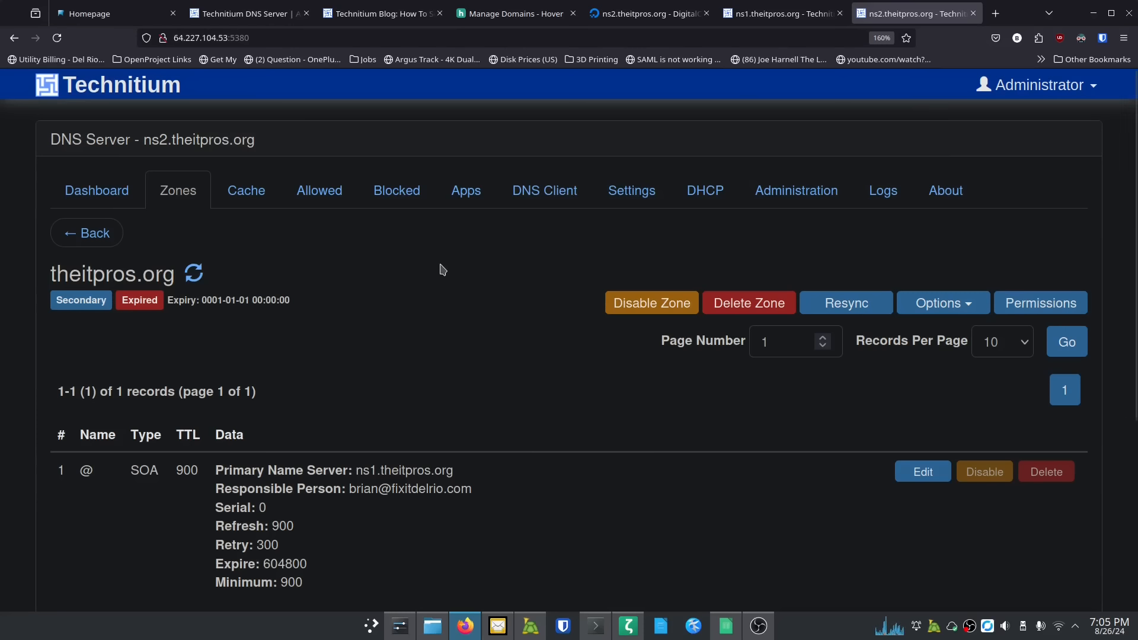
click(194, 272)
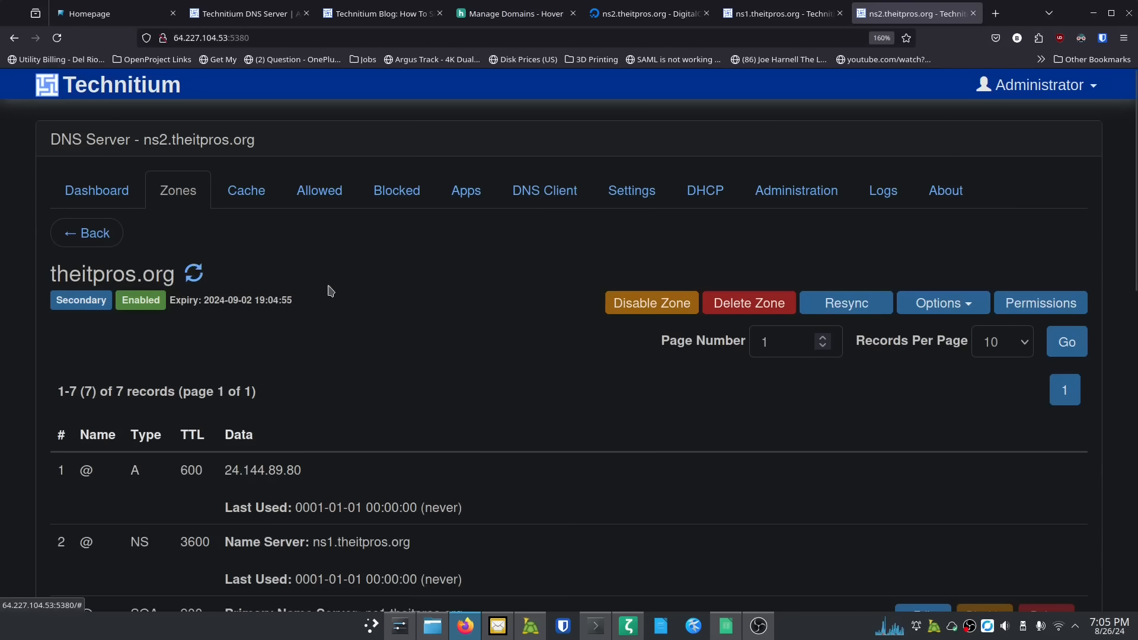
scroll(330, 290, down, 10)
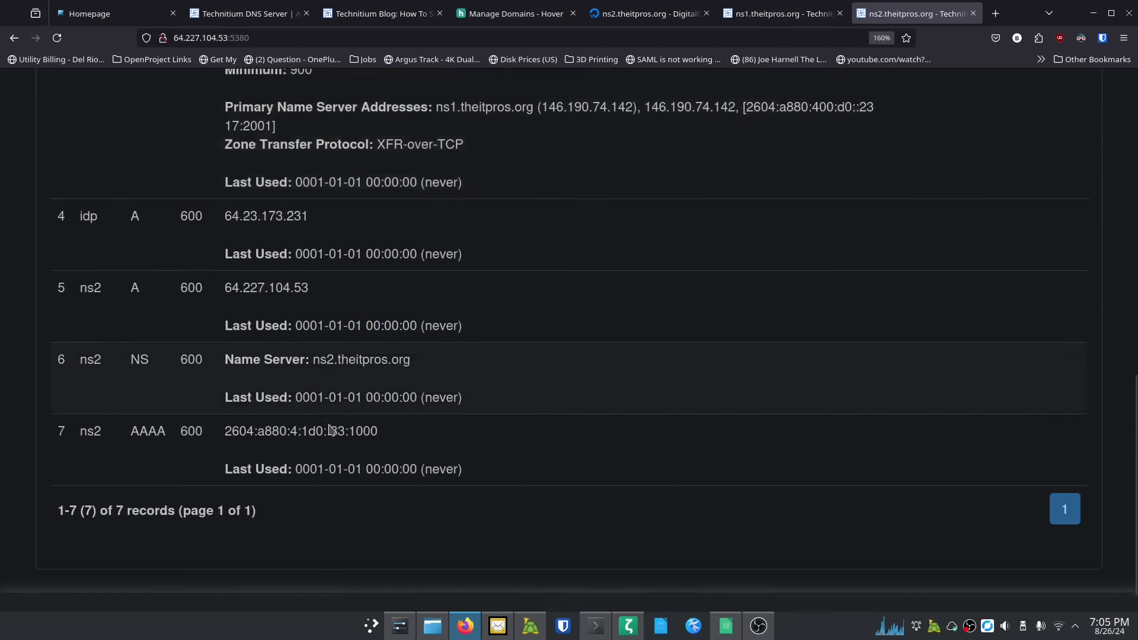
scroll(330, 431, up, 10)
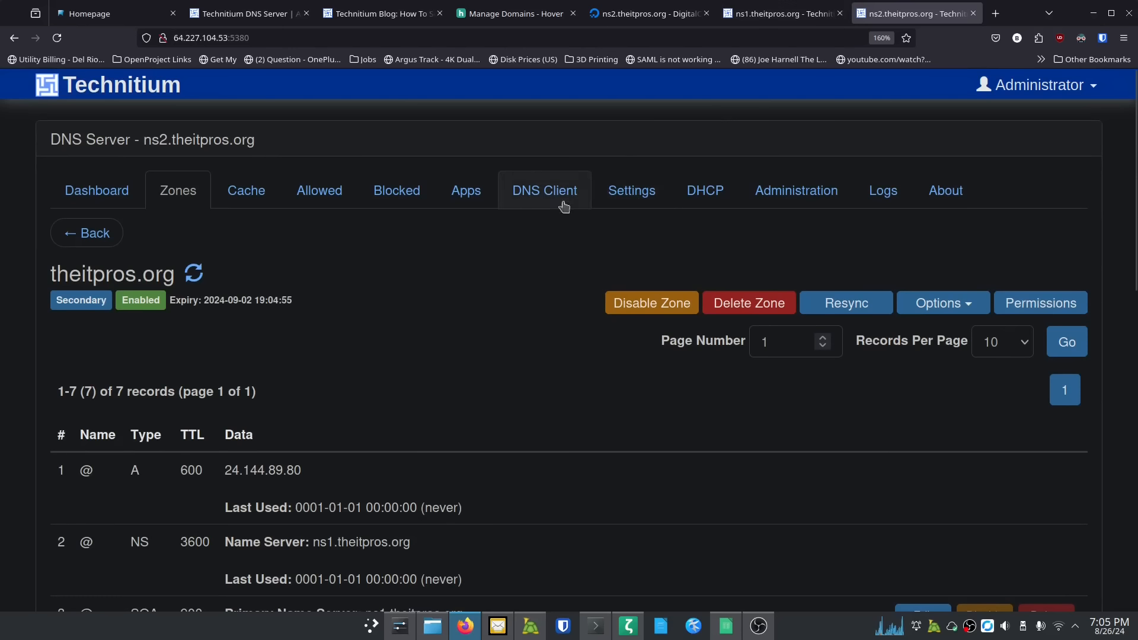
Step: On ns1, browse the DHCP, DNS Client, Apps, Blocked, Allowed and Cache sections, then return to the theitpros.org zone
click(813, 12)
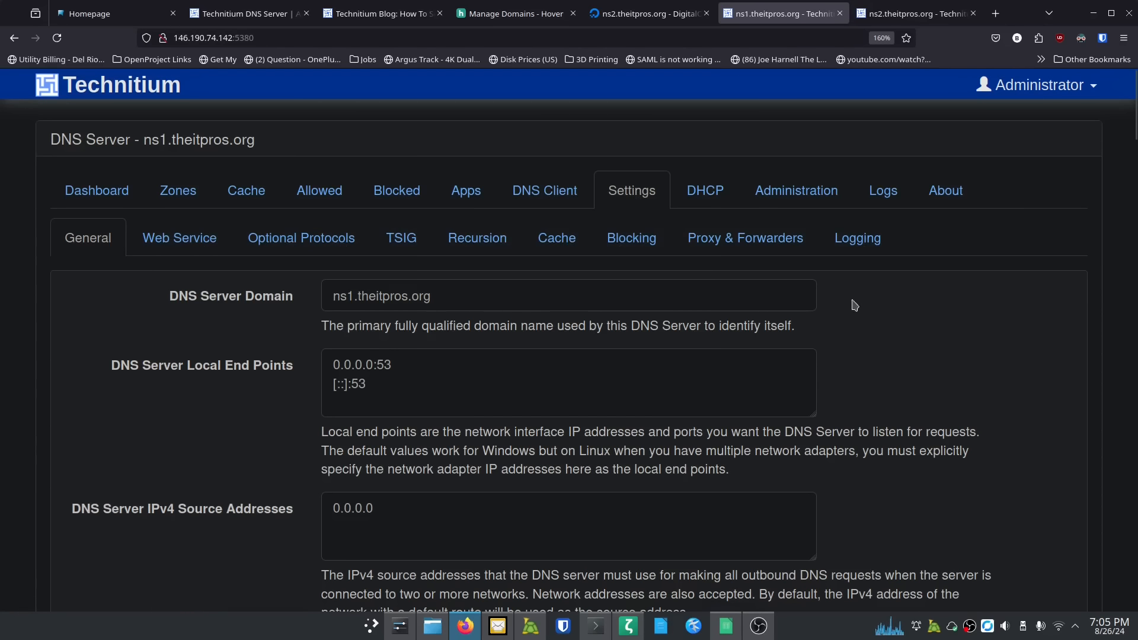
click(707, 197)
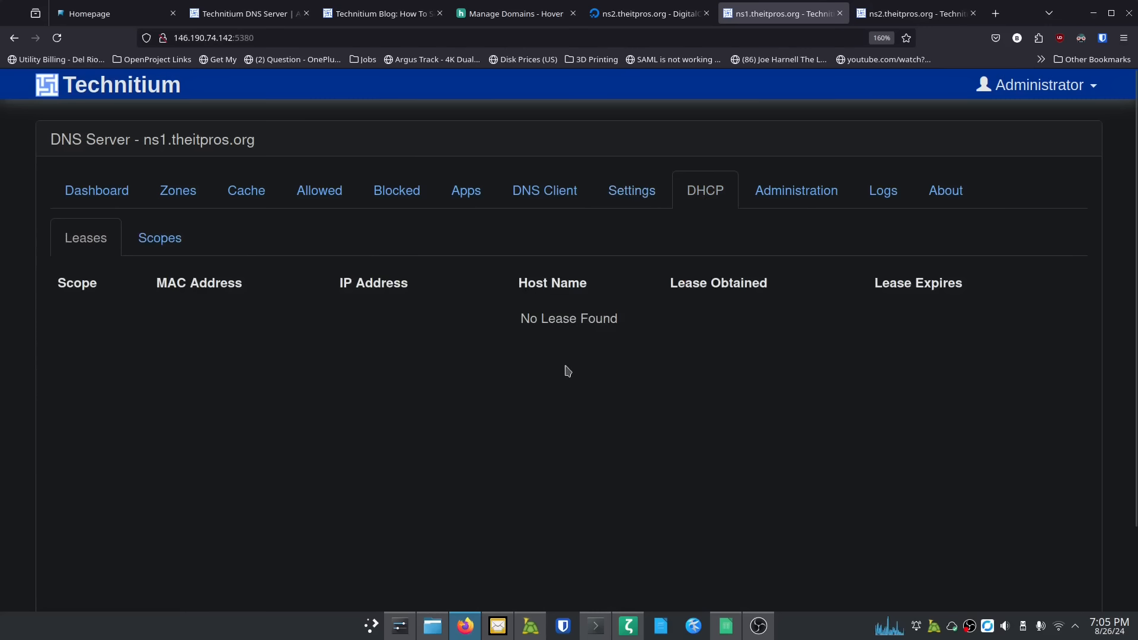
click(564, 200)
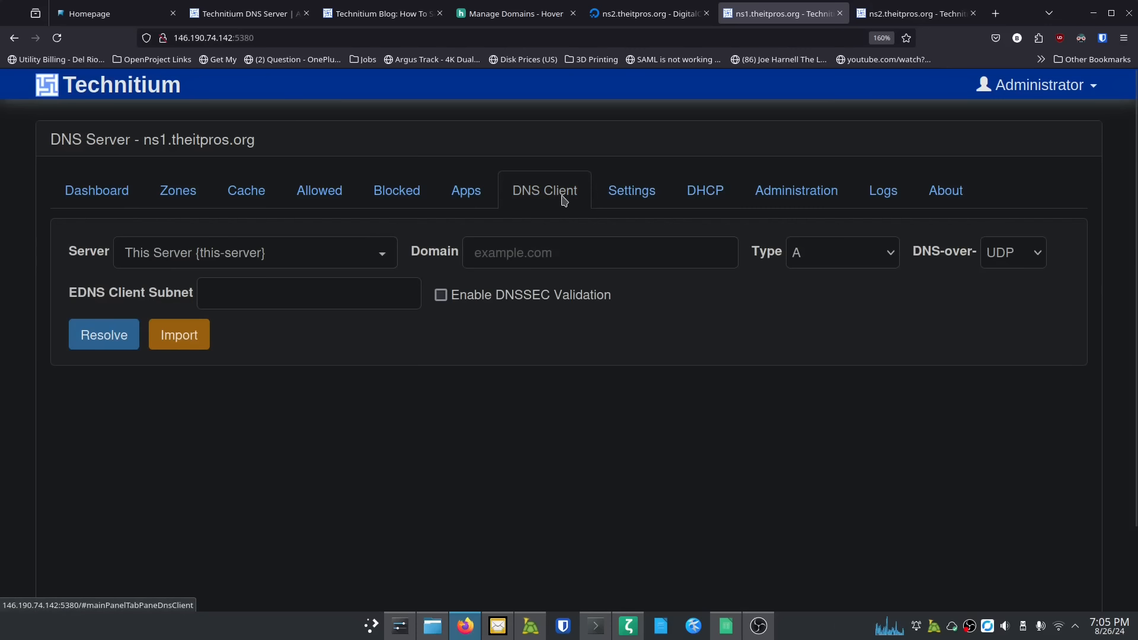
click(467, 196)
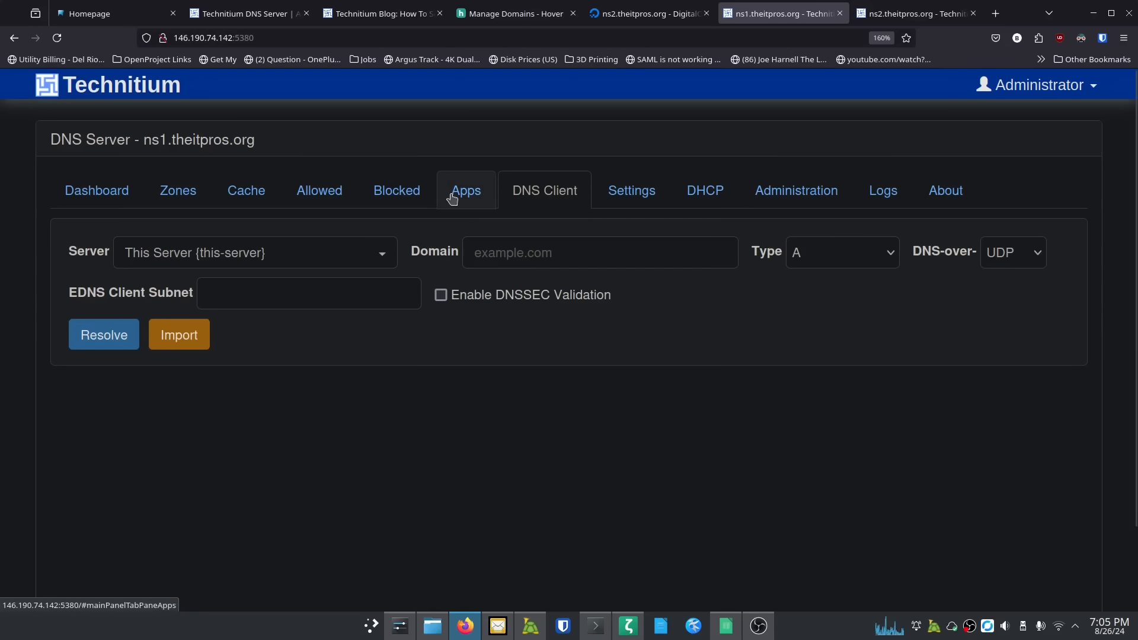
click(400, 193)
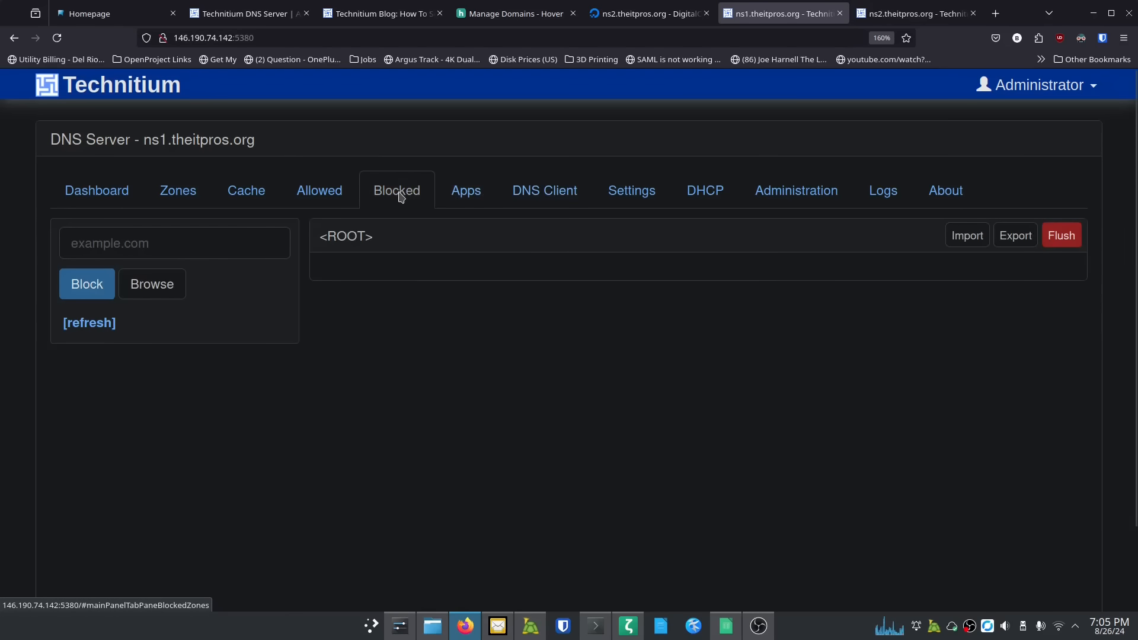
click(320, 196)
click(241, 193)
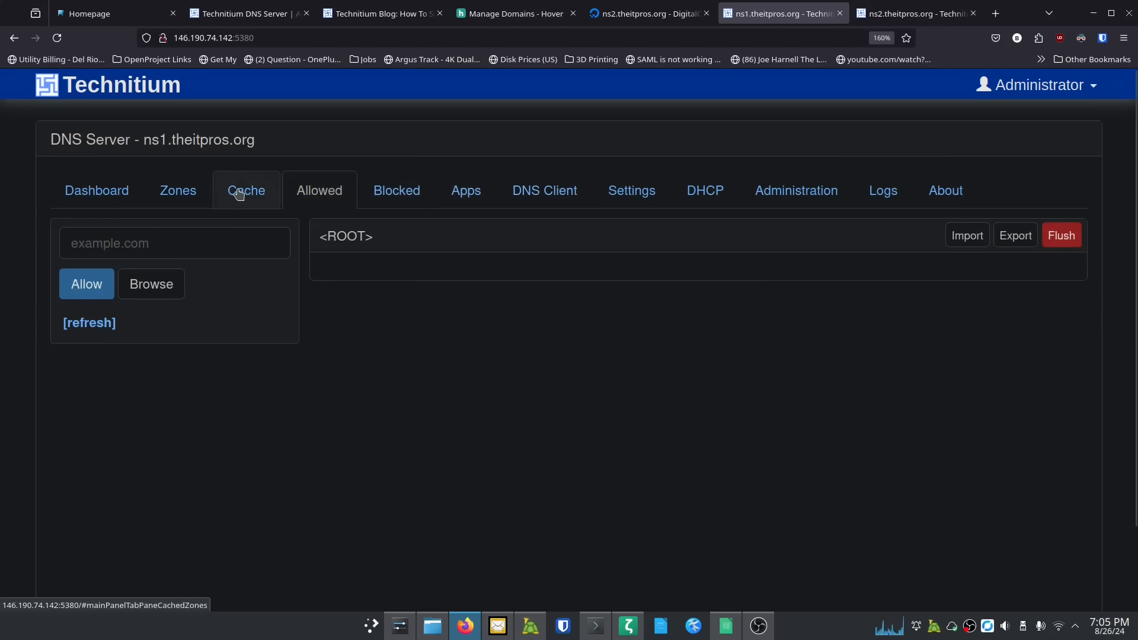
click(175, 194)
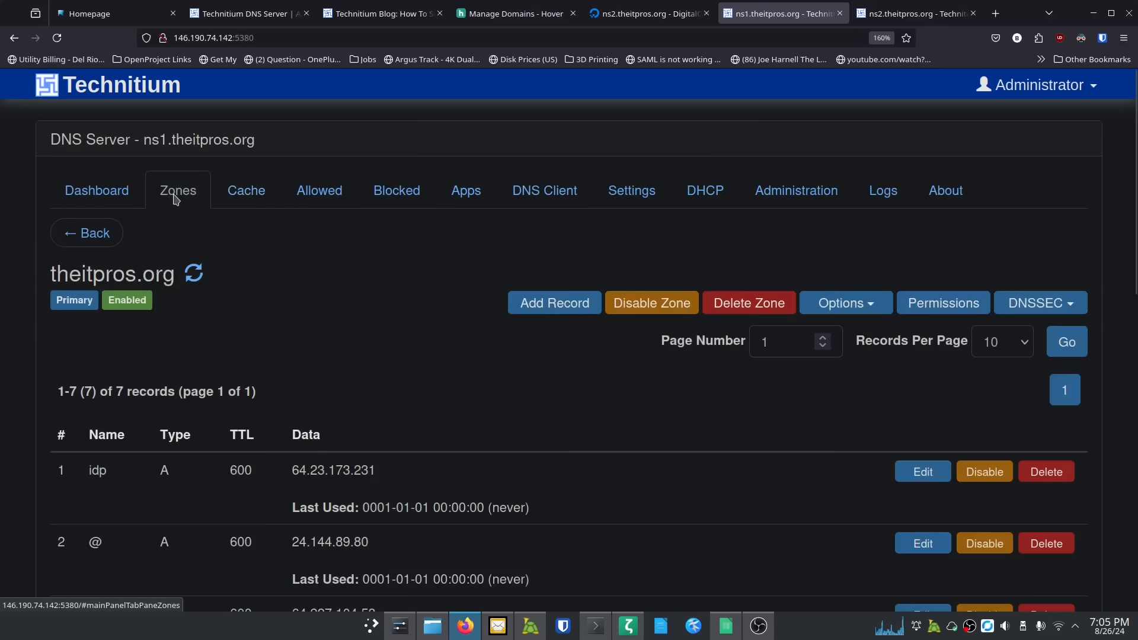